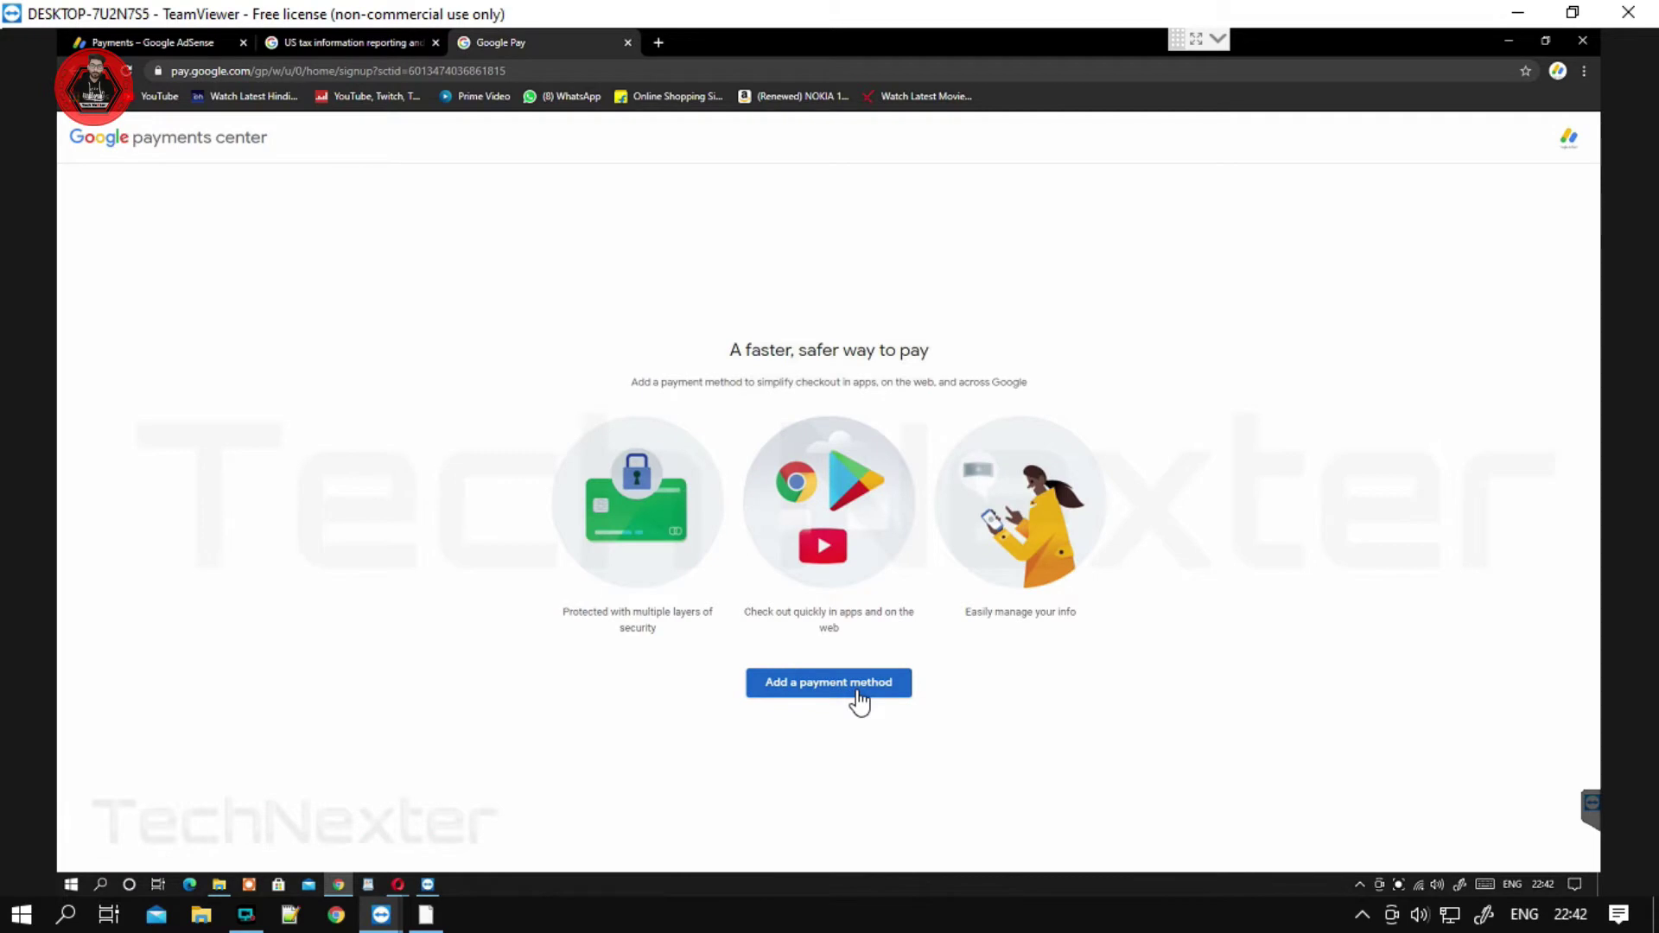
Step: Start adding a payment method, and open the payments centre through the help article linked from Manage tax info
{"action": "left_click", "coordinate": [859, 690]}
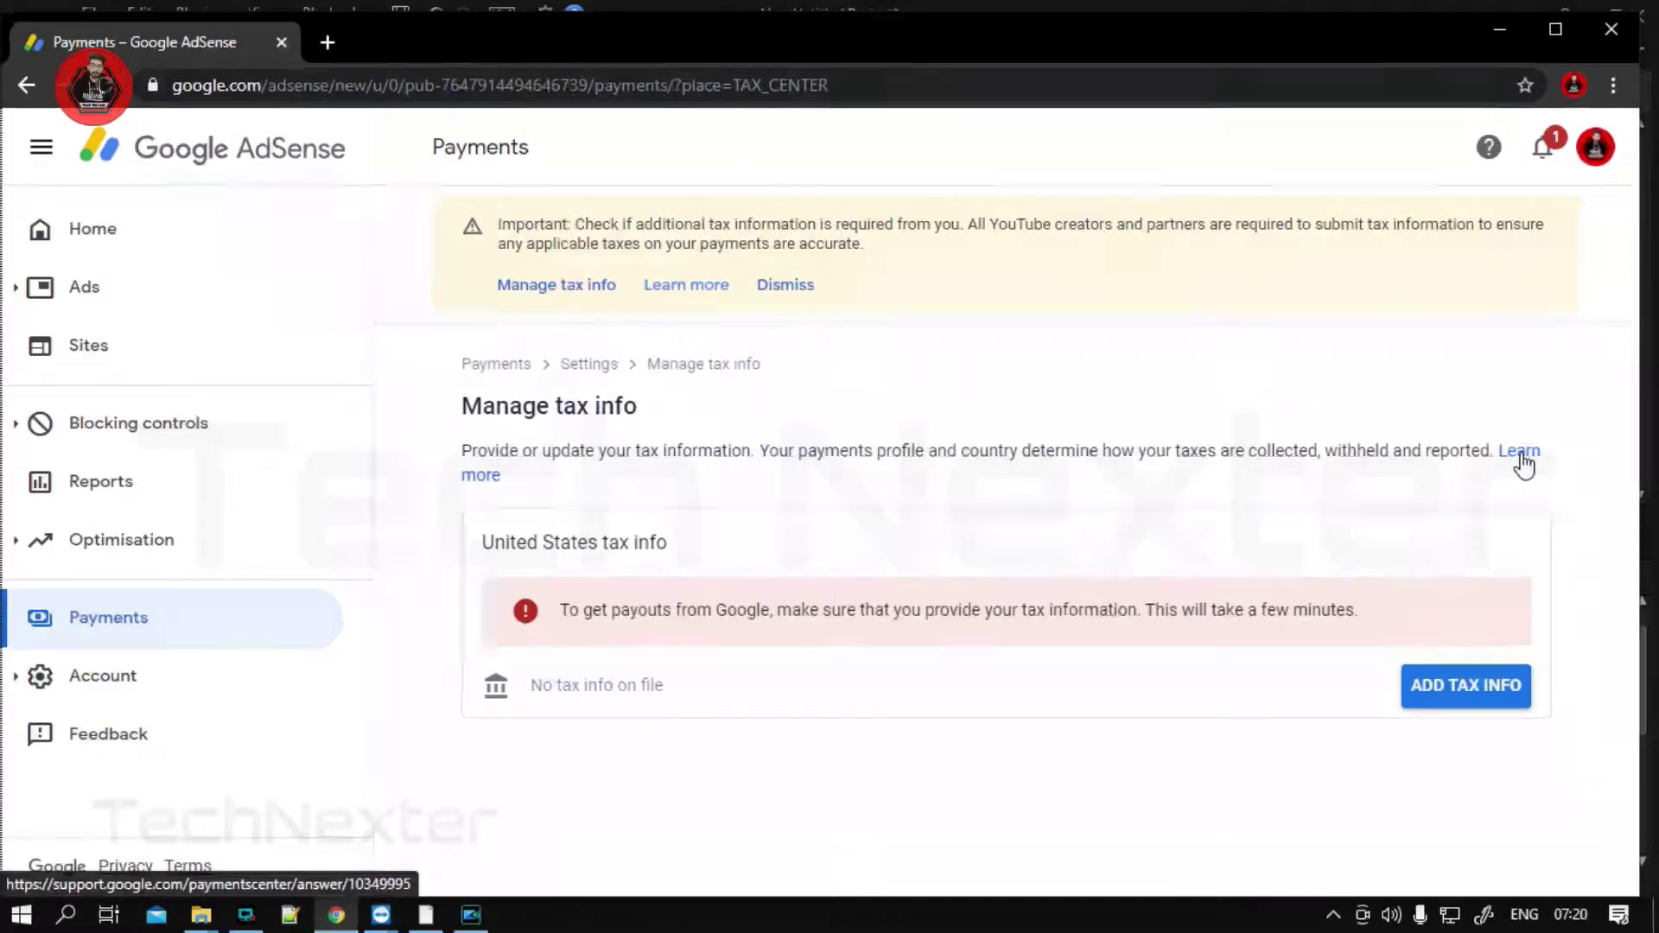
{"action": "left_click", "coordinate": [1420, 451]}
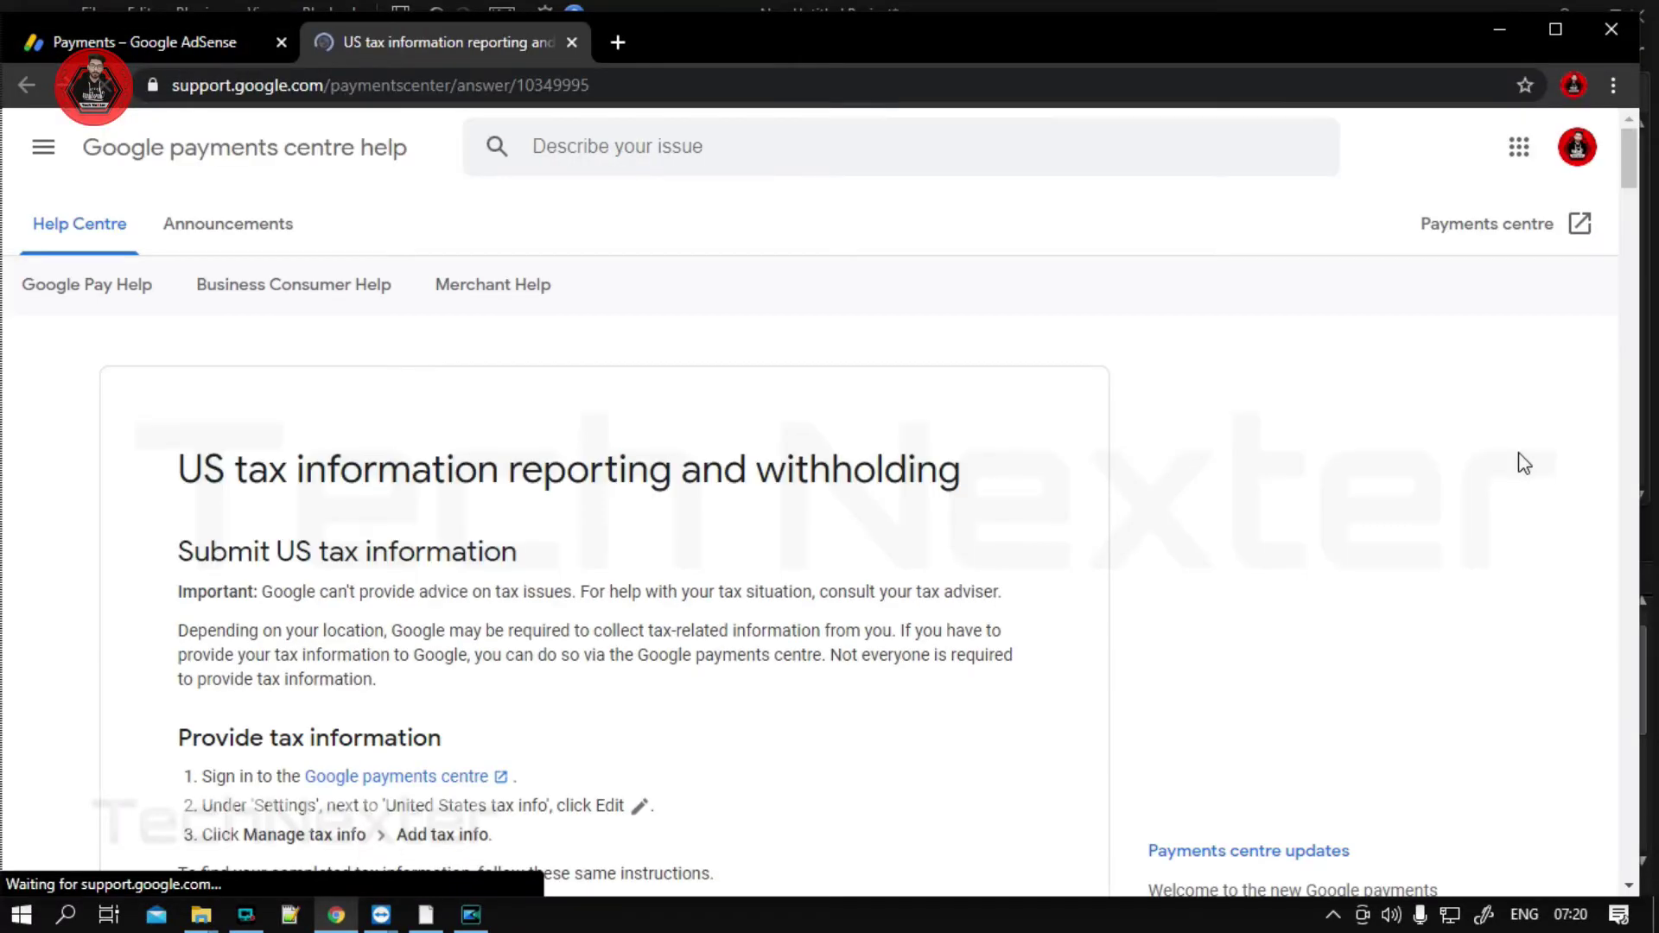
{"action": "left_click", "coordinate": [425, 776]}
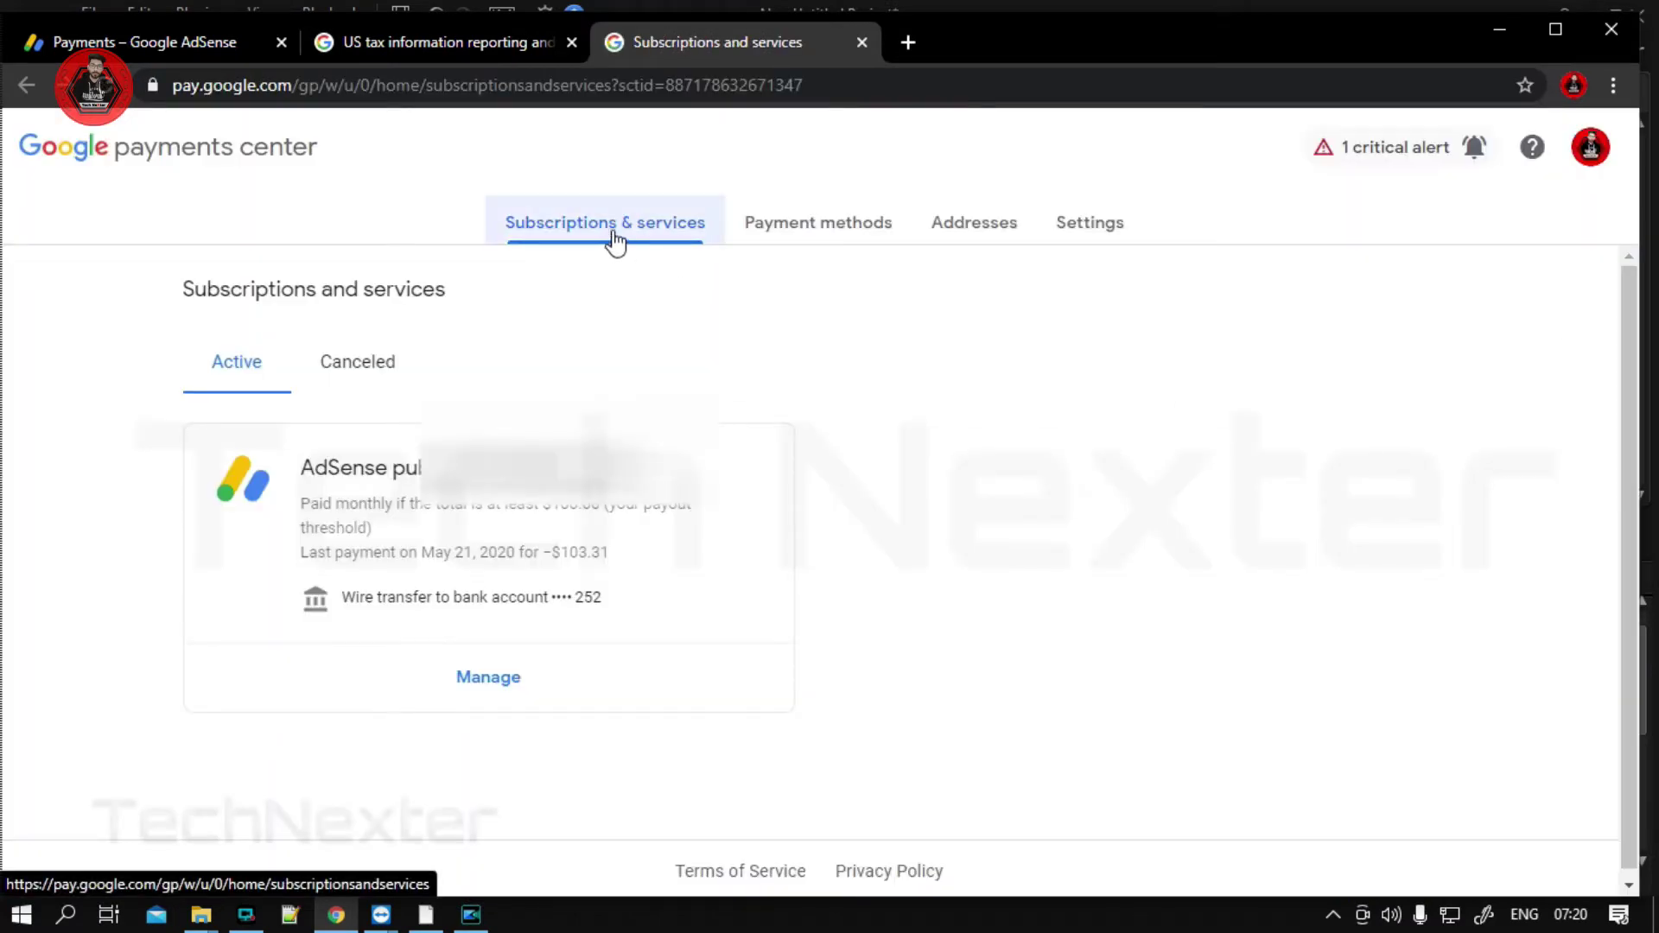
Step: Look through the payment methods, addresses and settings pages, and open Manage tax info from the critical alert
{"action": "left_click", "coordinate": [794, 232]}
{"action": "left_click", "coordinate": [974, 233]}
{"action": "left_click", "coordinate": [1066, 237]}
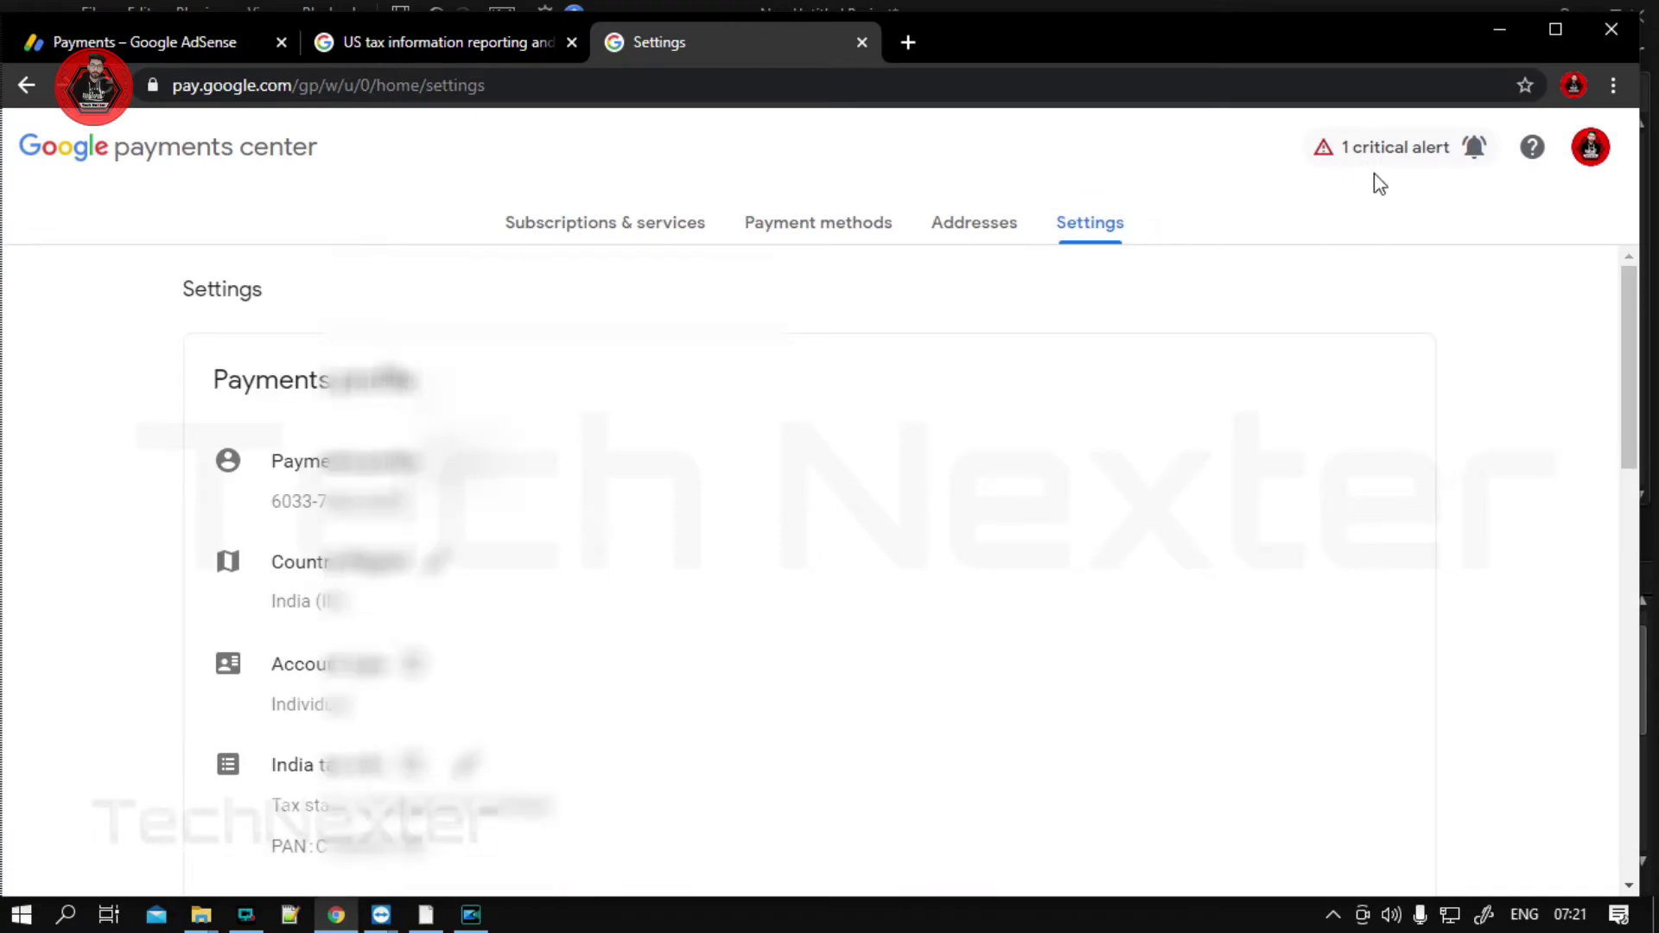
{"action": "left_click", "coordinate": [1396, 150]}
{"action": "left_click", "coordinate": [1509, 380]}
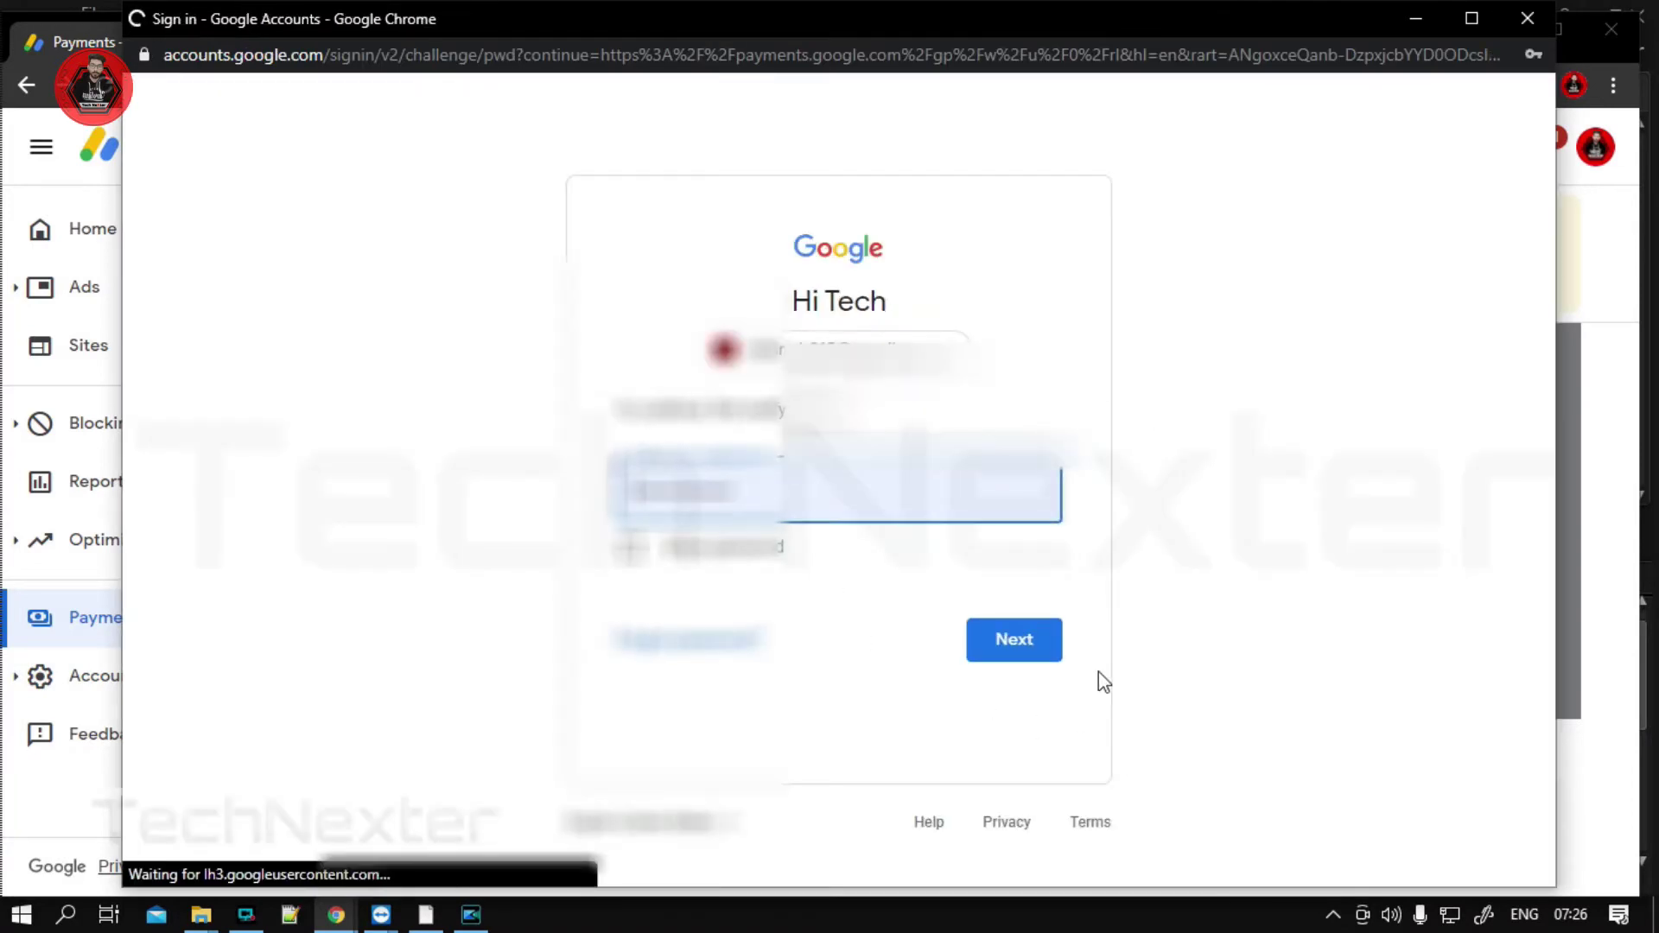
Step: Submit the account password to verify the sign-in, and save the credit or debit card form
{"action": "left_click", "coordinate": [1006, 636]}
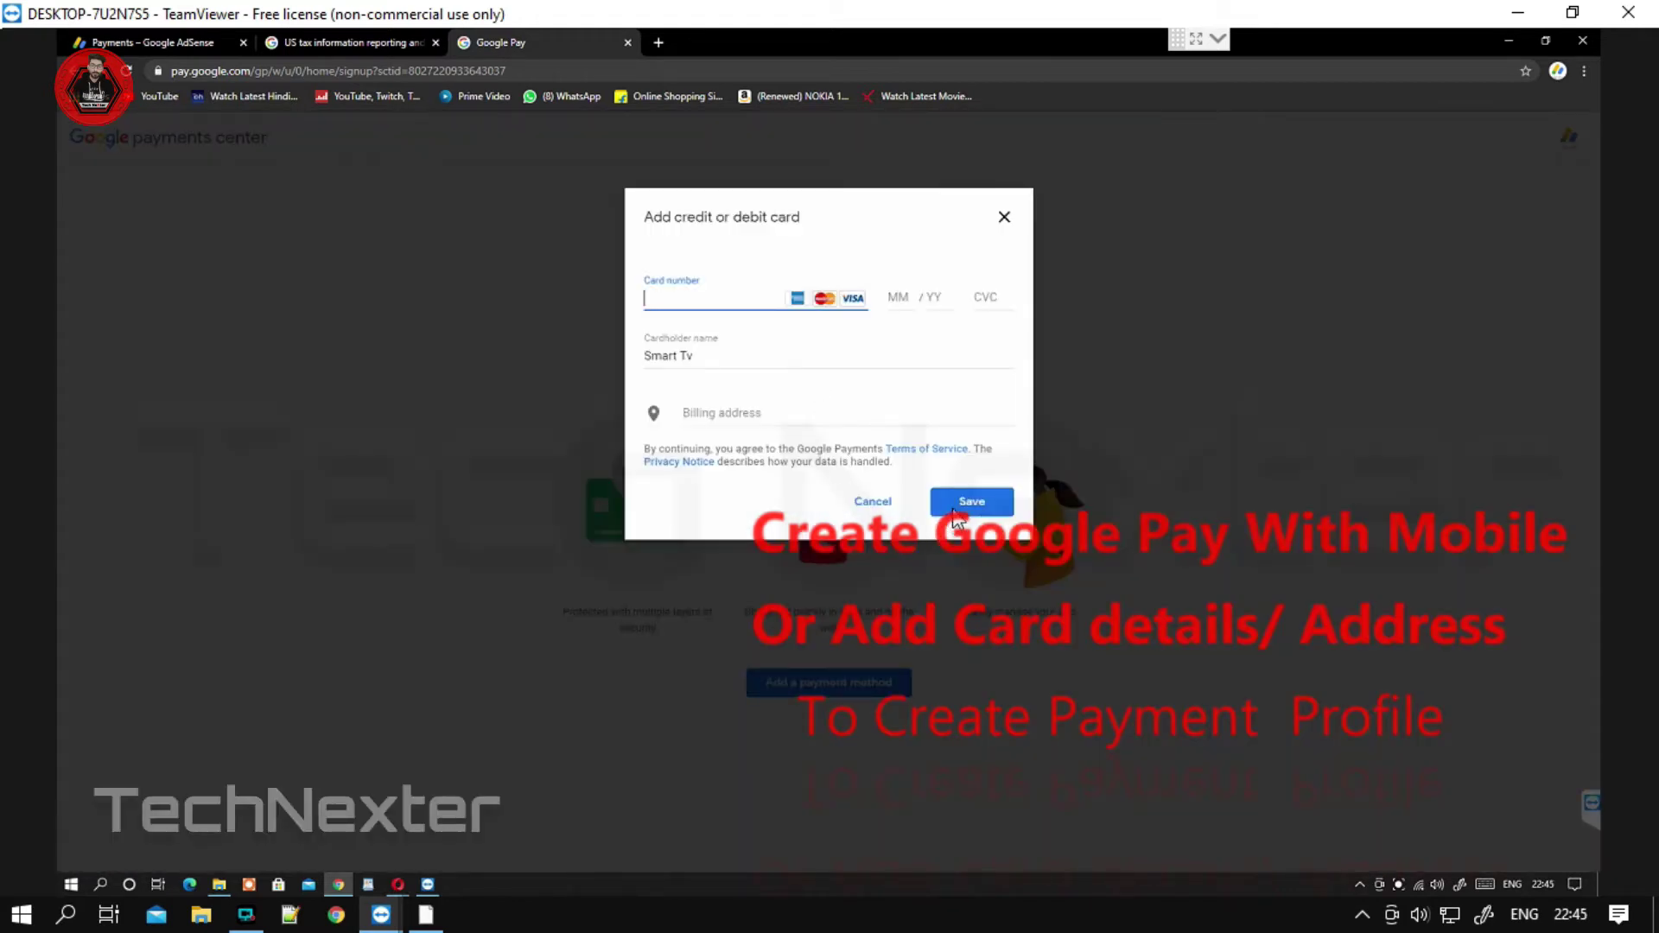
{"action": "left_click", "coordinate": [952, 511]}
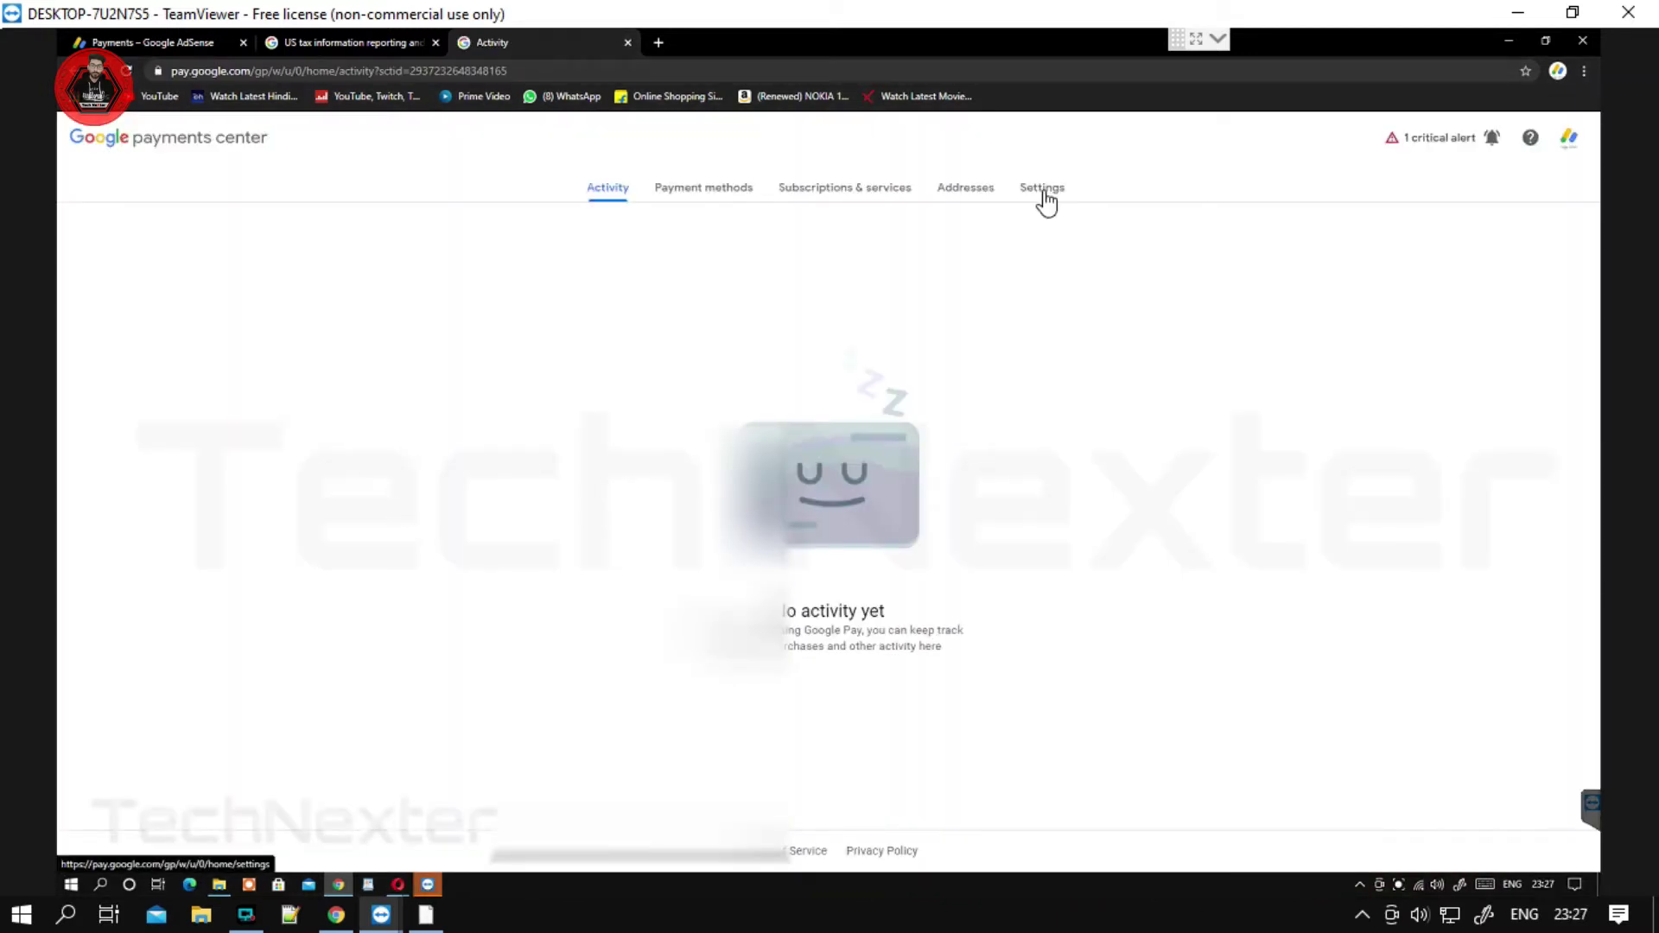
Step: Open the tax info update from the critical alert in settings and update the India tax status to Unregistered individual
{"action": "left_click", "coordinate": [1042, 192]}
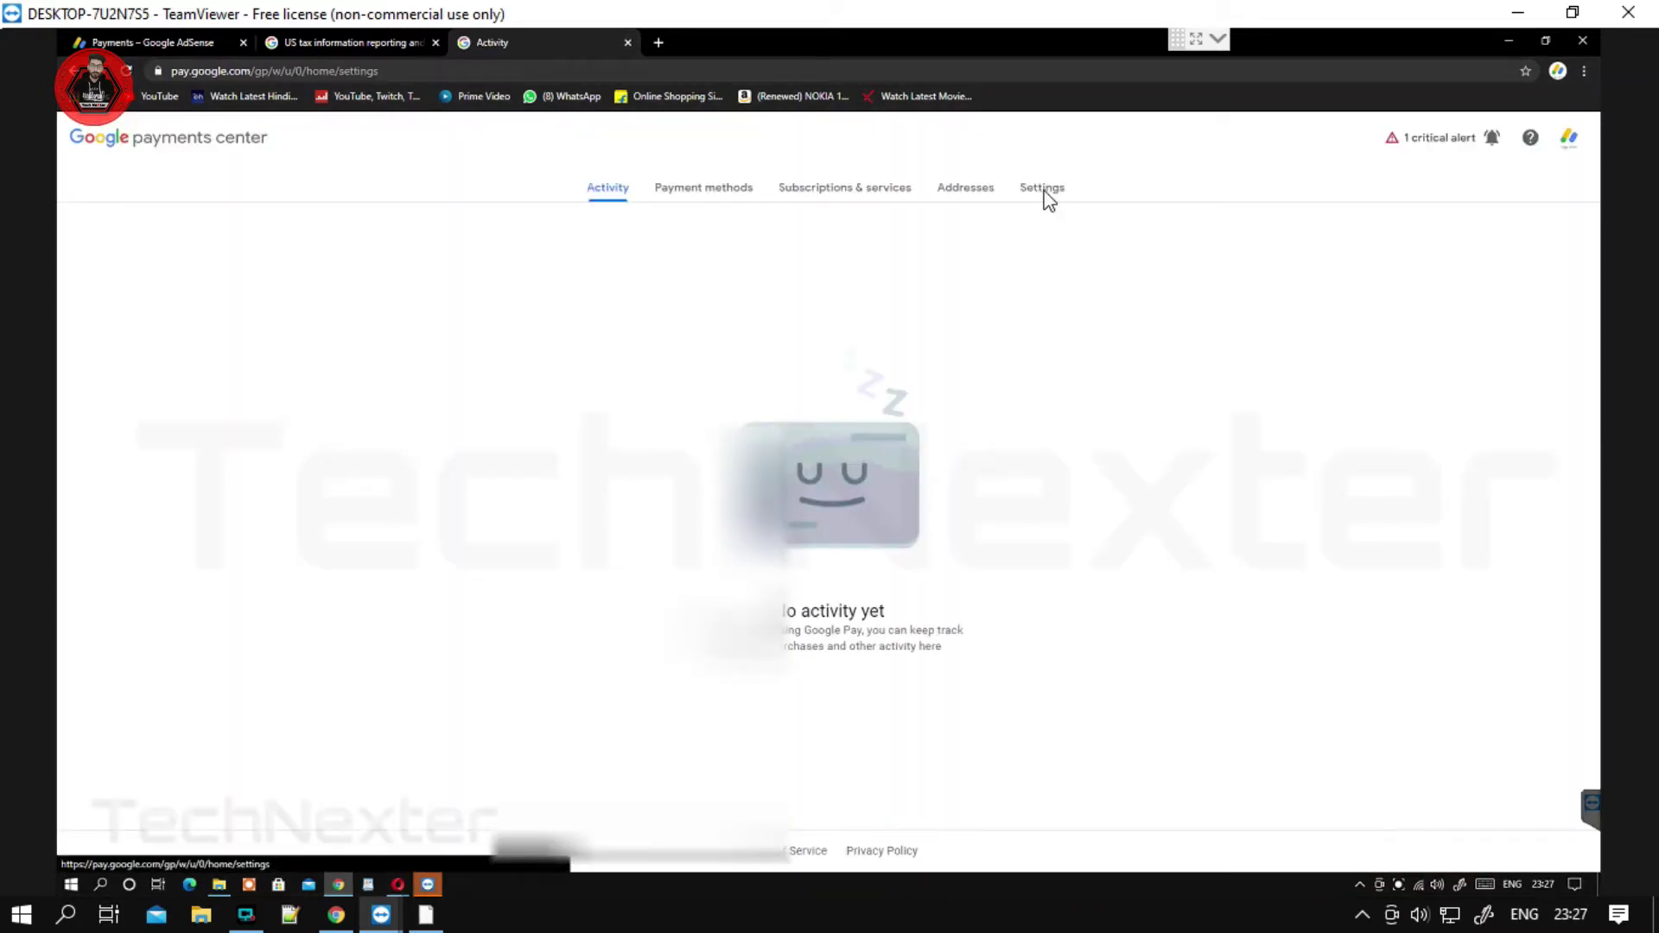
{"action": "left_click", "coordinate": [1456, 140]}
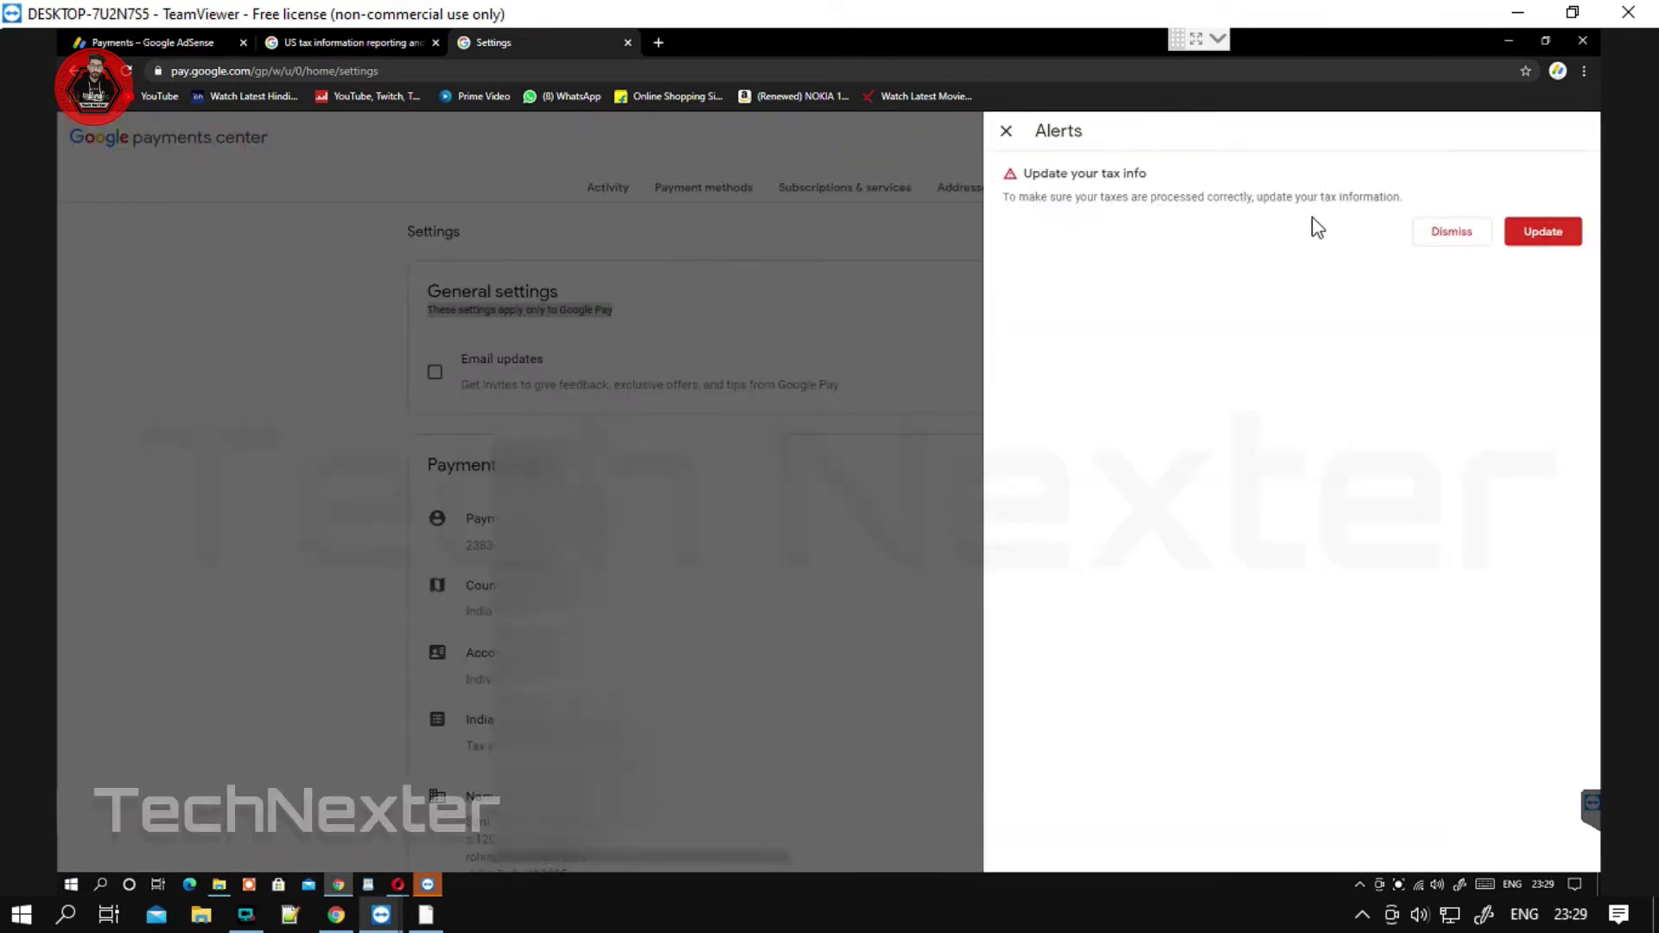
{"action": "left_click", "coordinate": [1537, 233]}
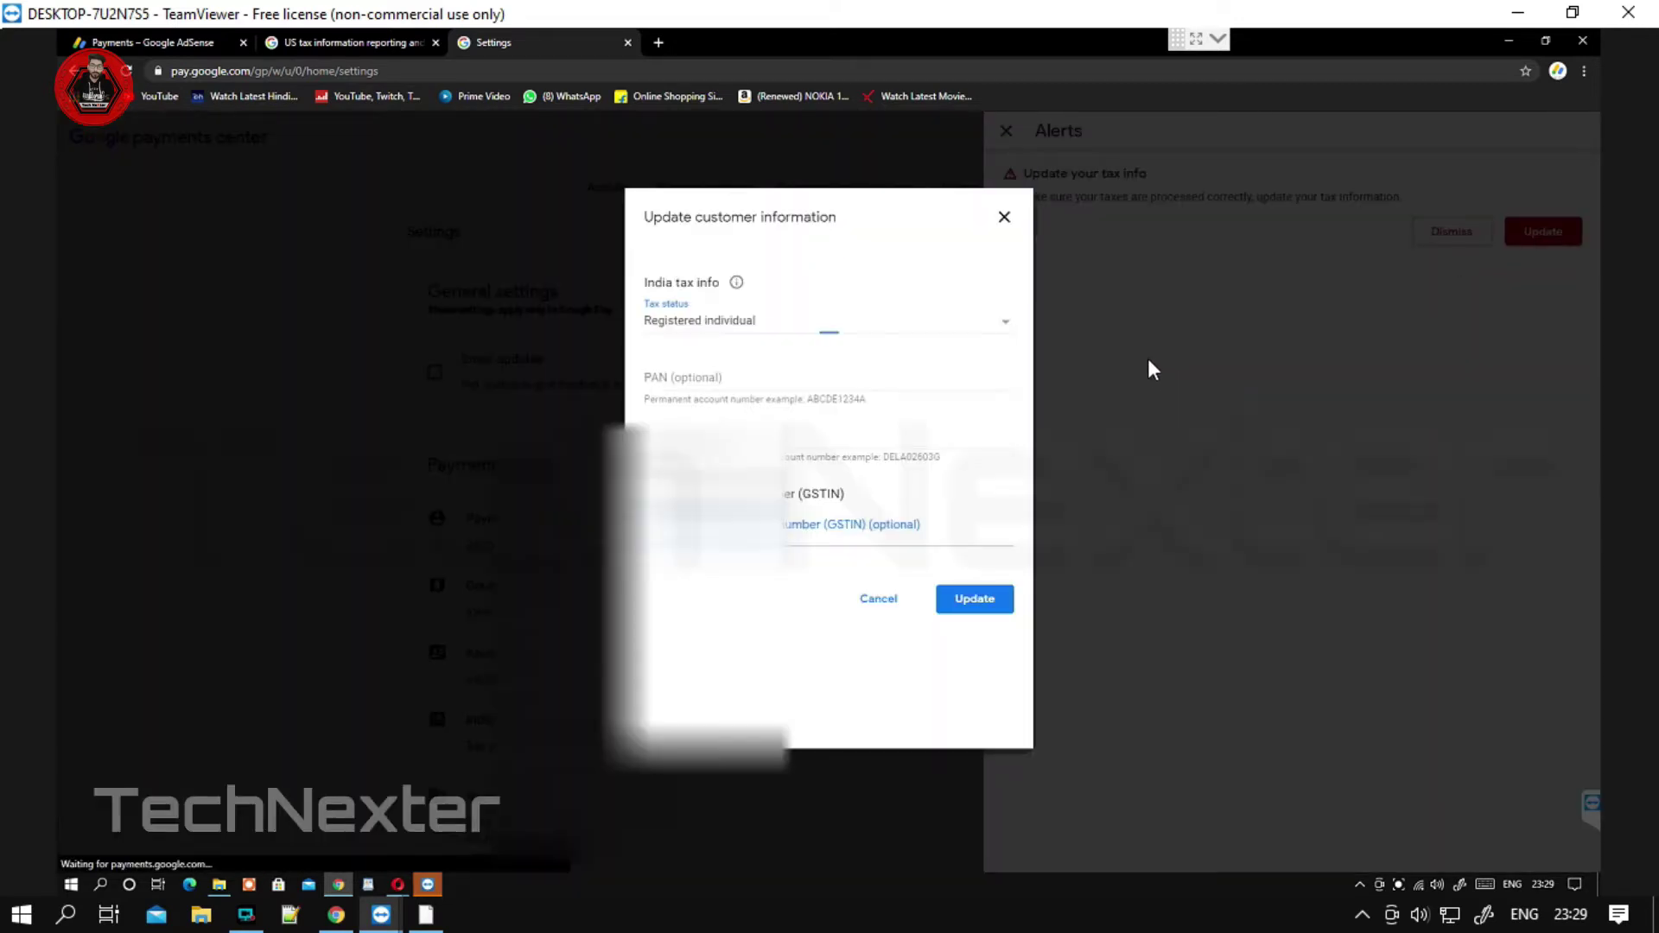
{"action": "left_click", "coordinate": [870, 326]}
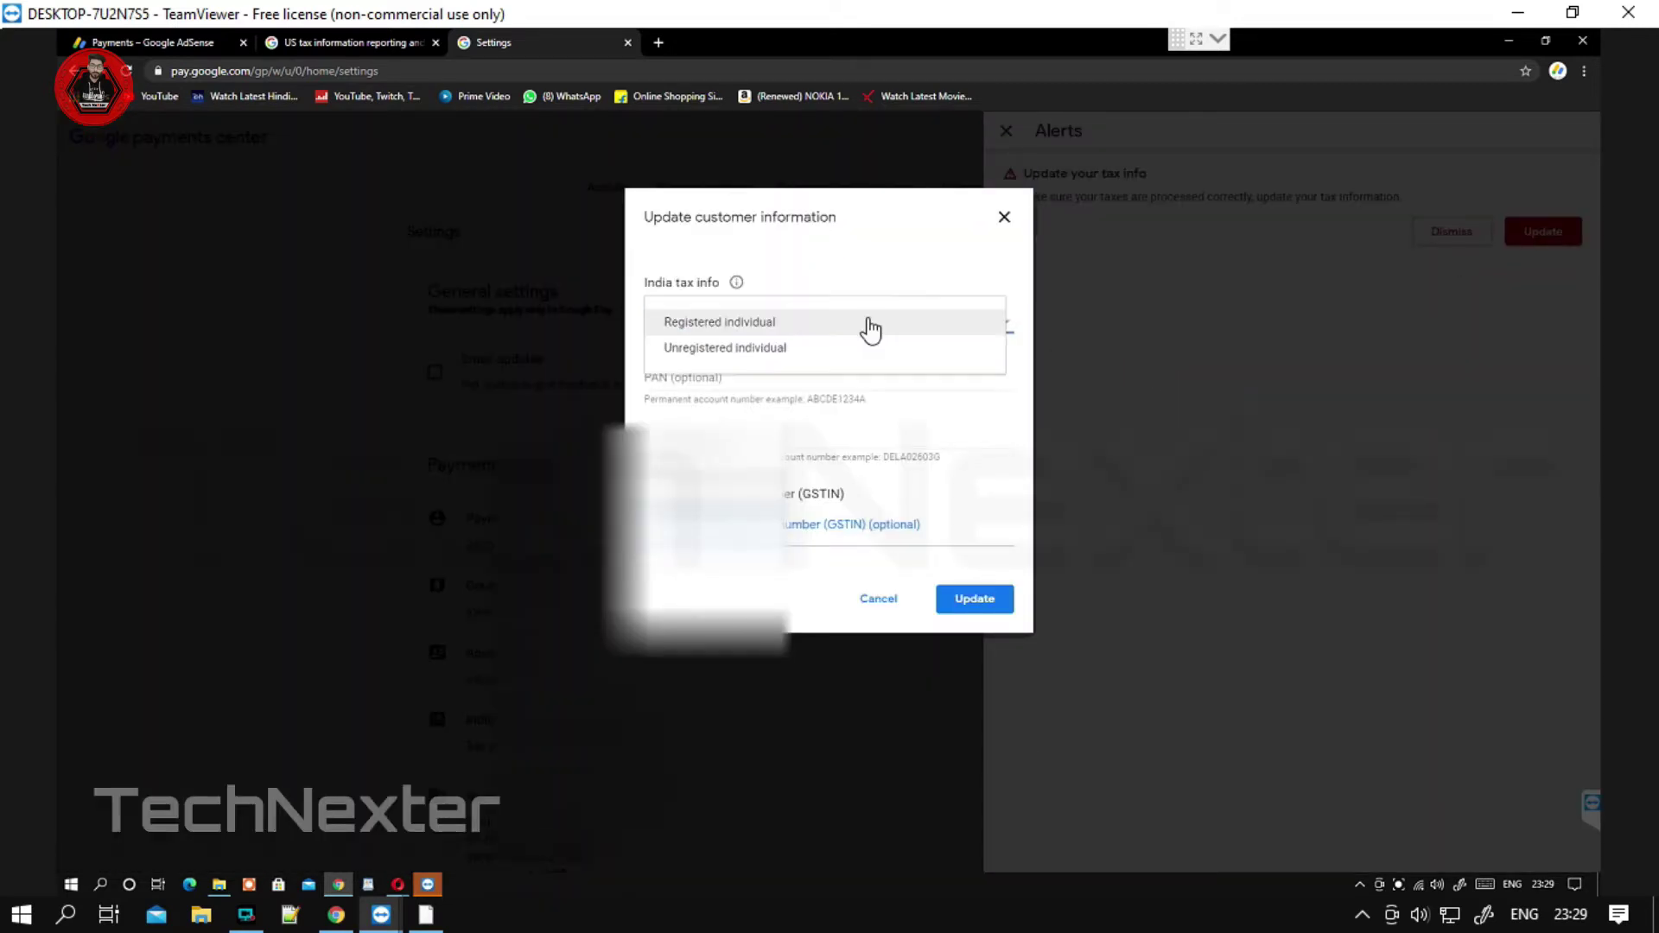
{"action": "left_click", "coordinate": [829, 354]}
{"action": "left_click", "coordinate": [988, 520]}
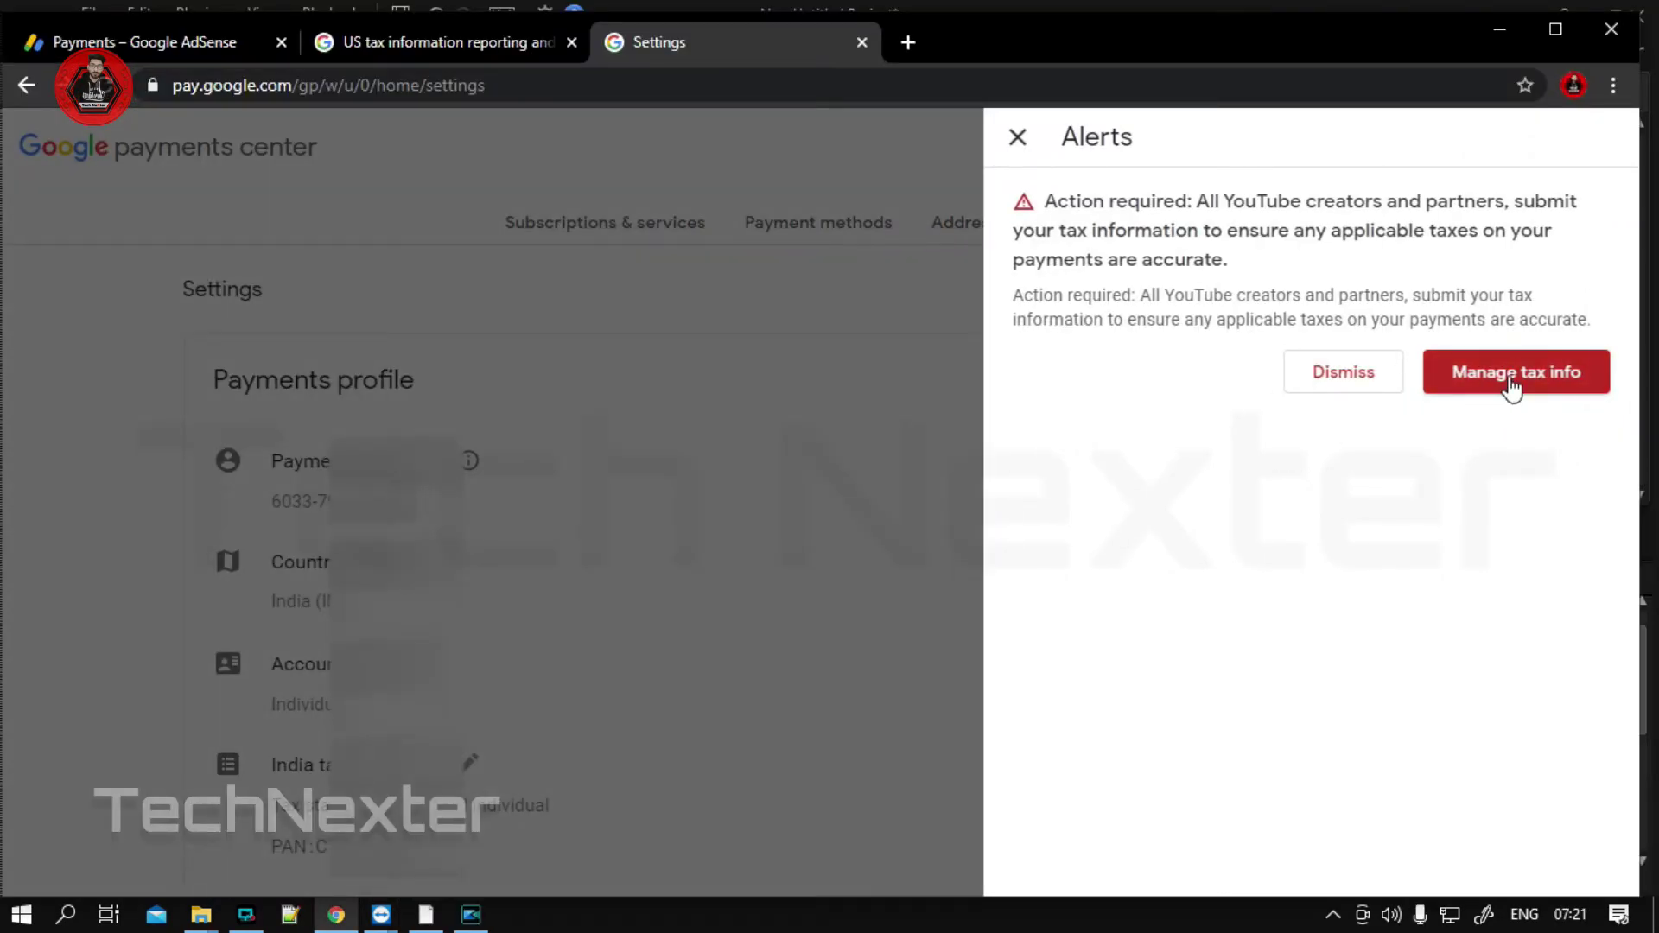
Step: Open Manage tax info from the payments centre alert and go back through the previously visited pages
{"action": "left_click", "coordinate": [1460, 380]}
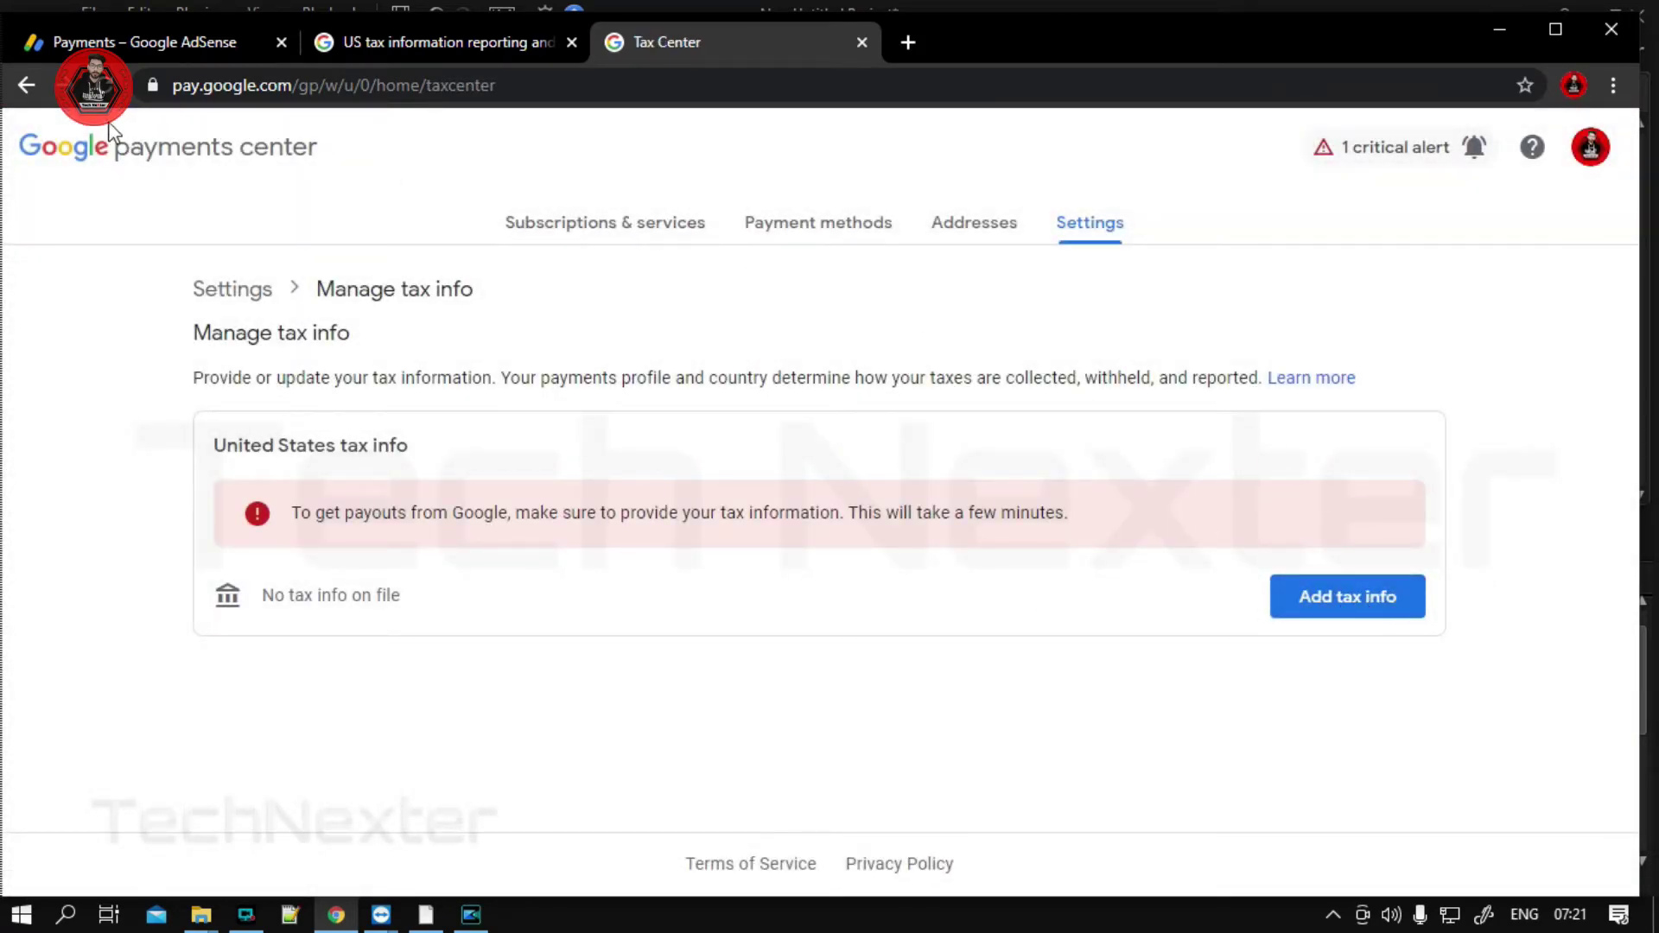
{"action": "left_click", "coordinate": [26, 85]}
{"action": "left_click", "coordinate": [26, 85]}
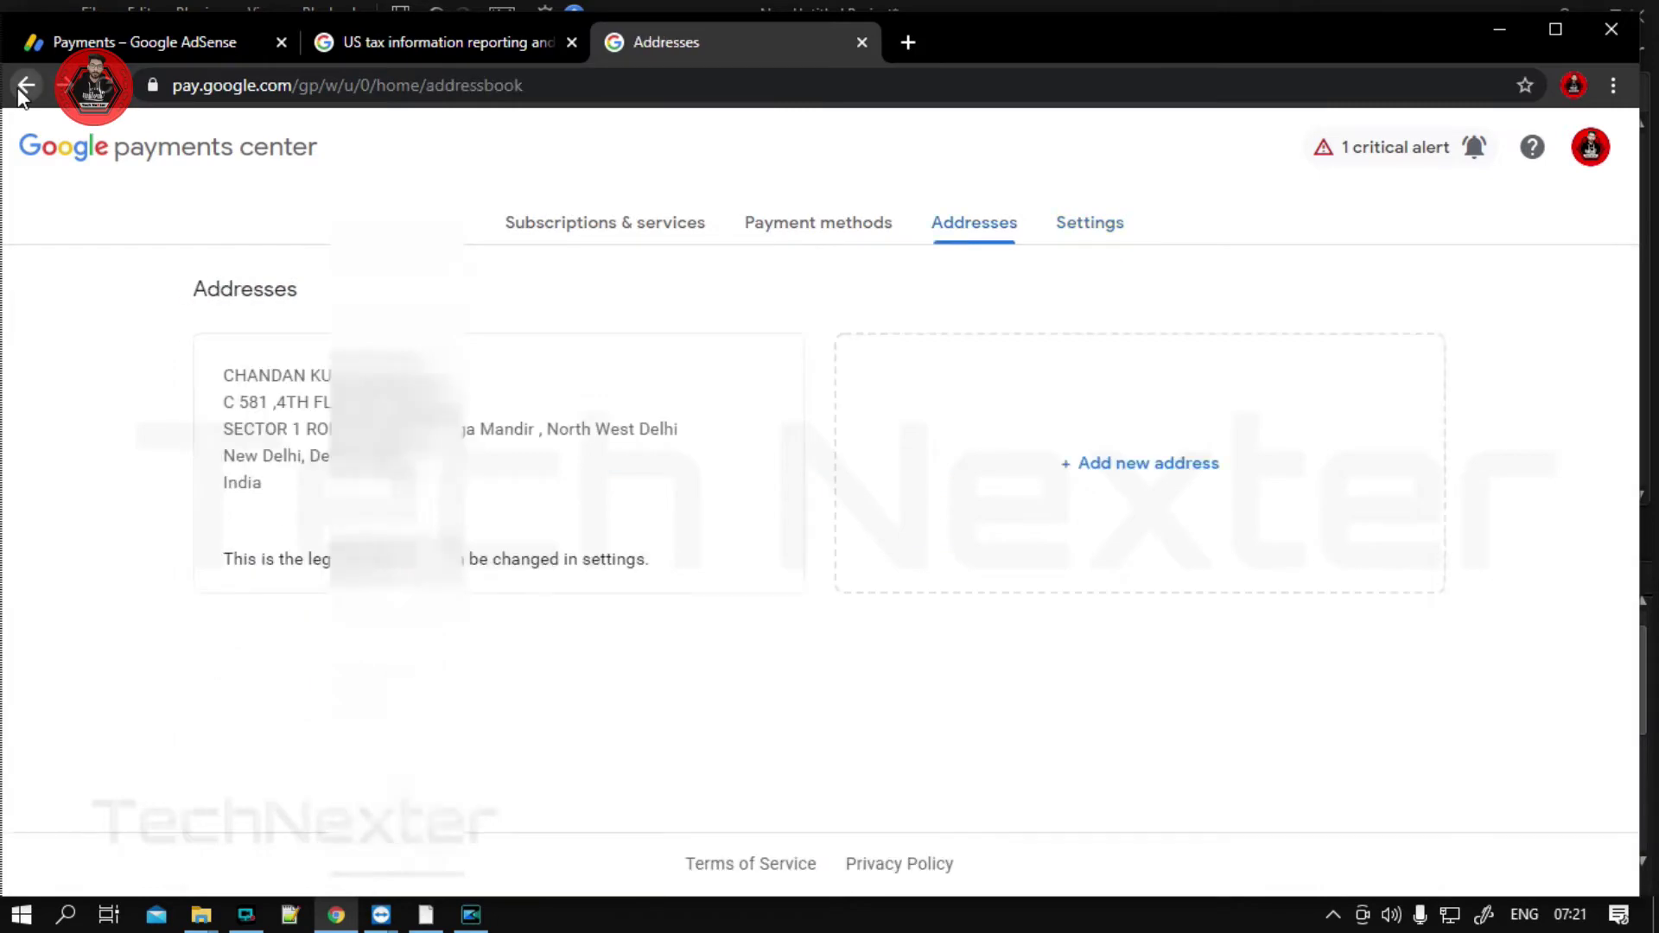
{"action": "left_click", "coordinate": [25, 85]}
Step: Return to the AdSense payments page and open the tax info management from its action-required notice
{"action": "left_click", "coordinate": [167, 50]}
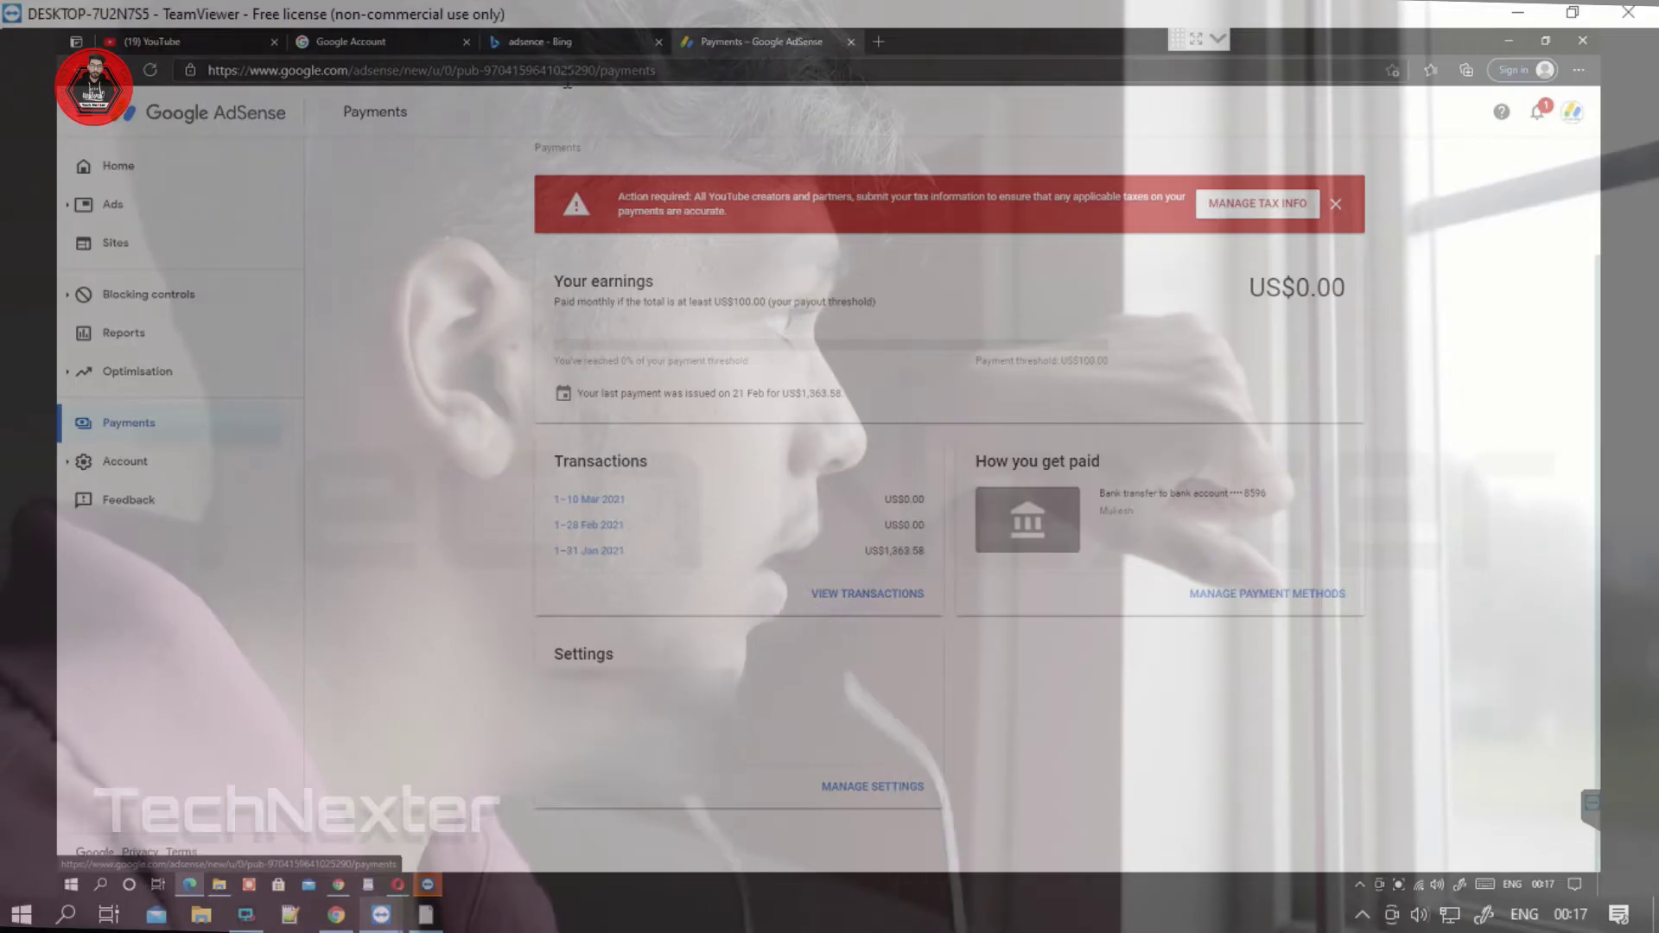
{"action": "left_click", "coordinate": [1257, 203]}
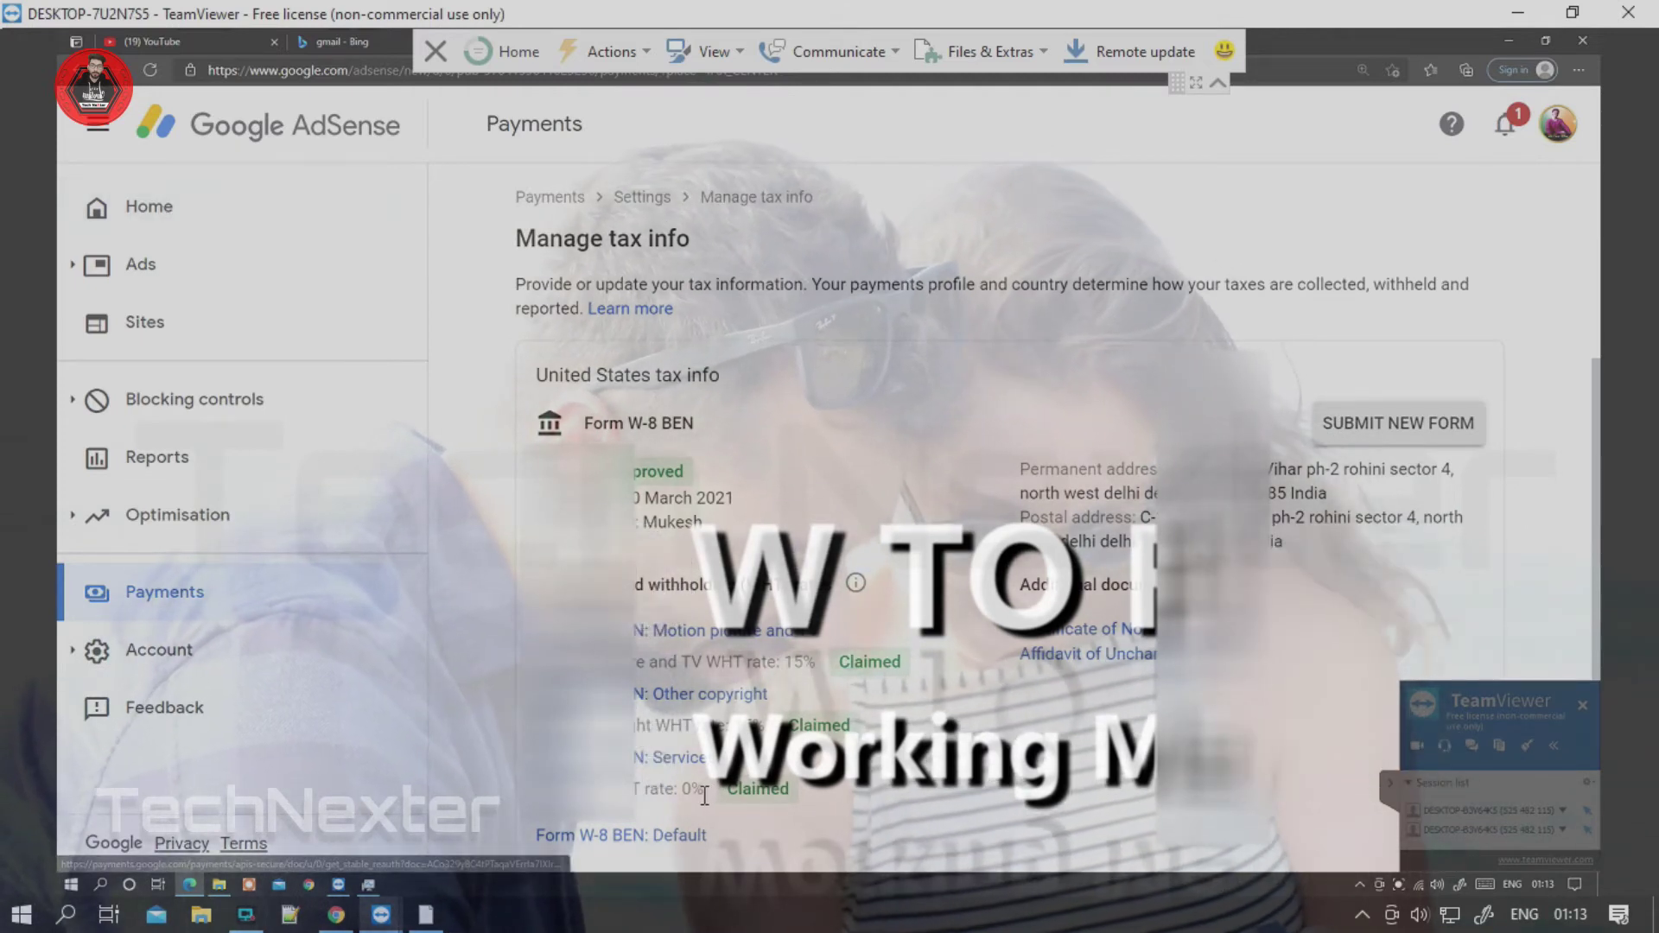
{"action": "left_click_drag", "start_coordinate": [704, 795], "coordinate": [683, 796]}
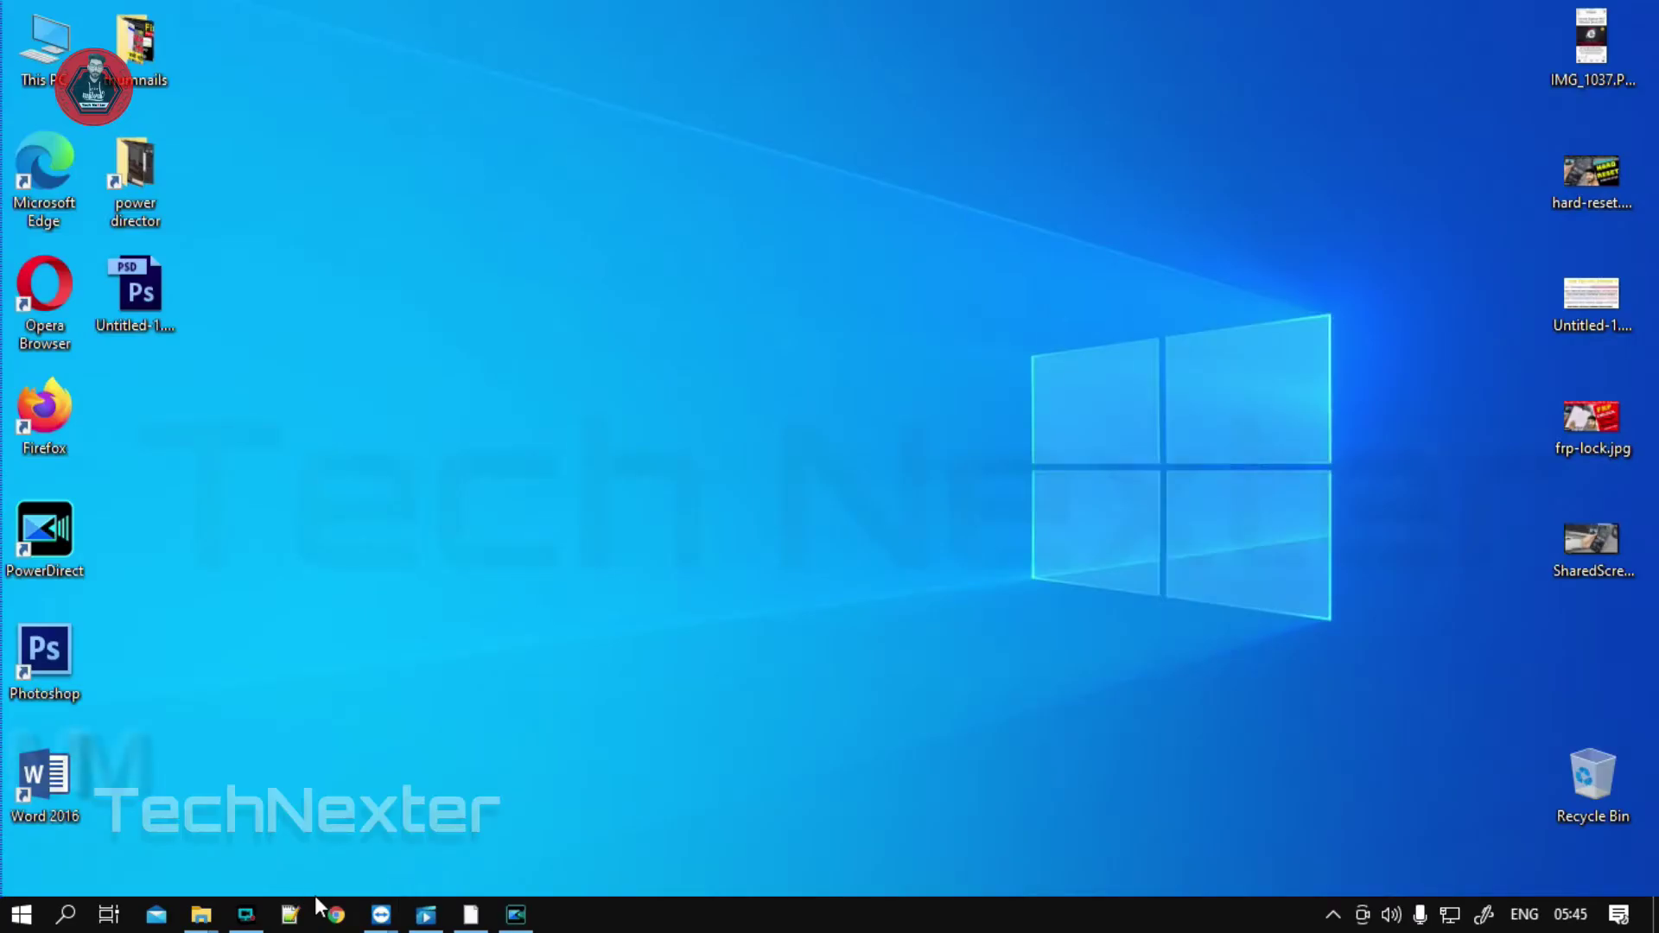
Step: Open Chrome and bring up the clear browsing data options from the full browsing history
{"action": "left_click", "coordinate": [336, 916]}
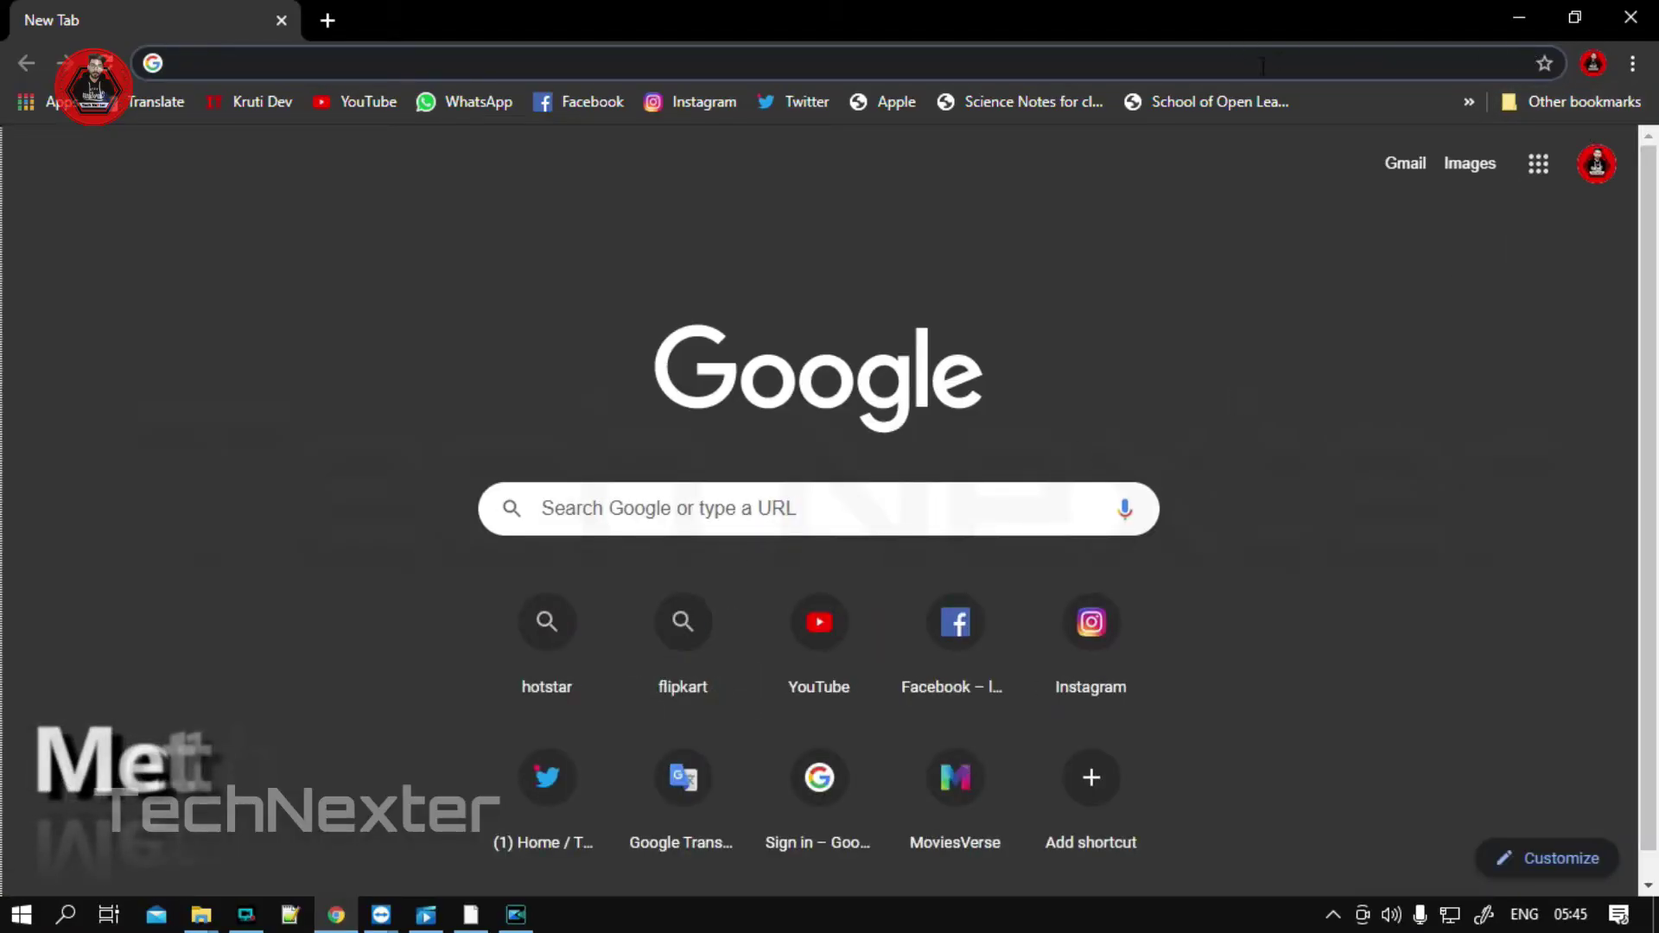
{"action": "left_click", "coordinate": [1625, 69]}
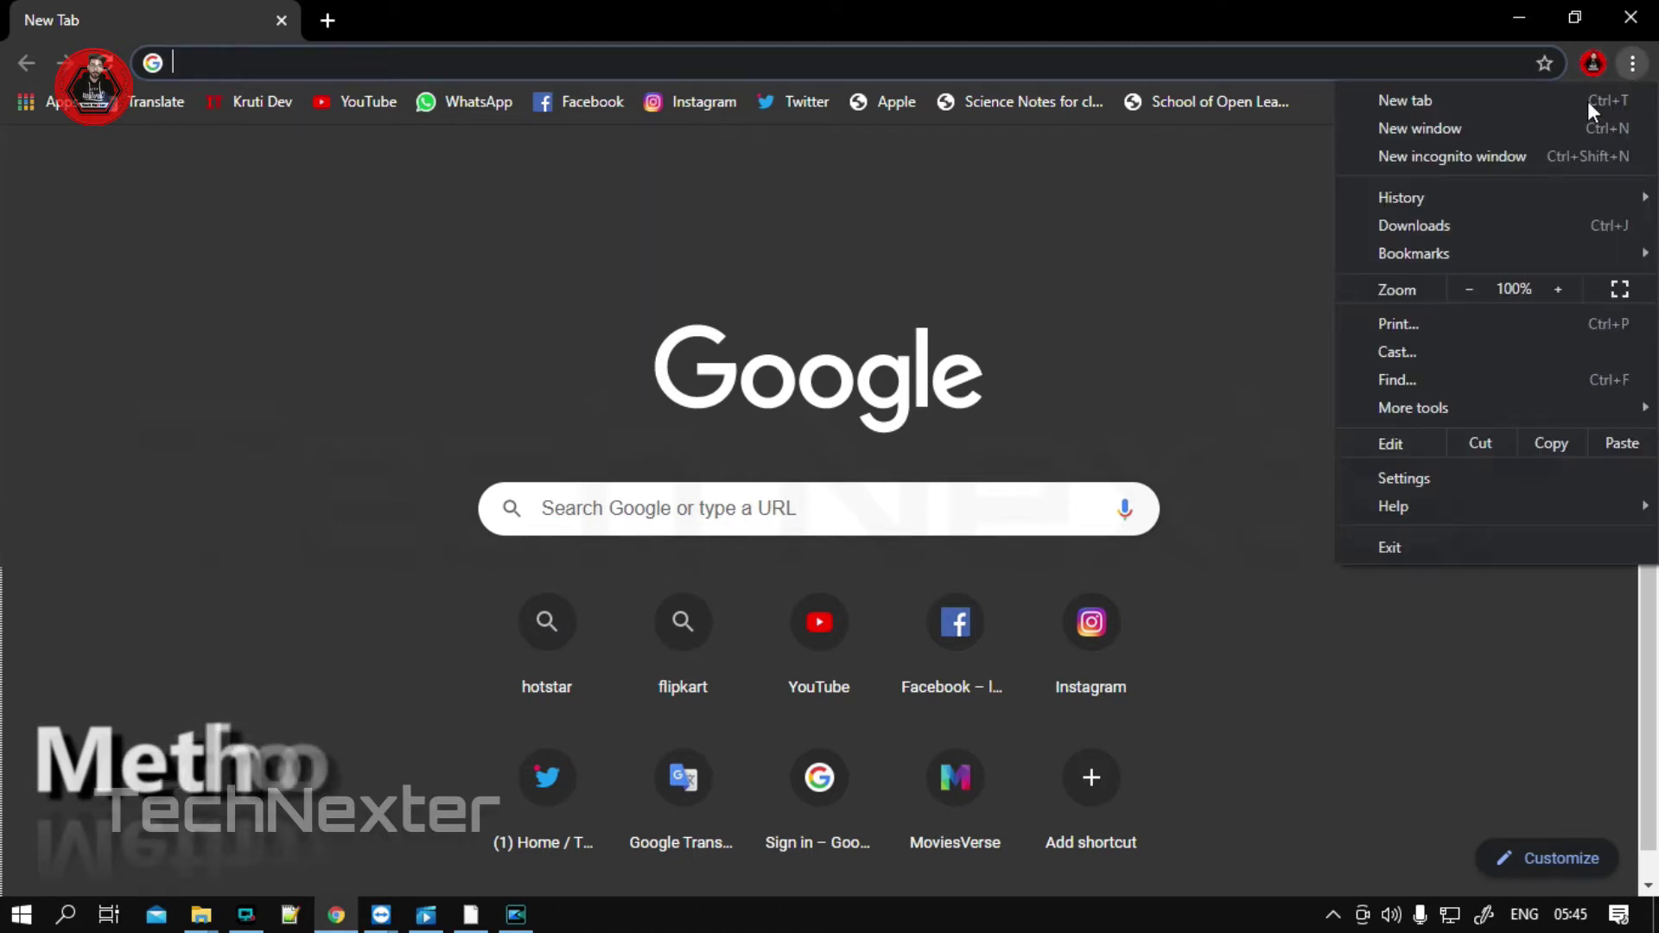
{"action": "mouse_move", "coordinate": [1526, 199]}
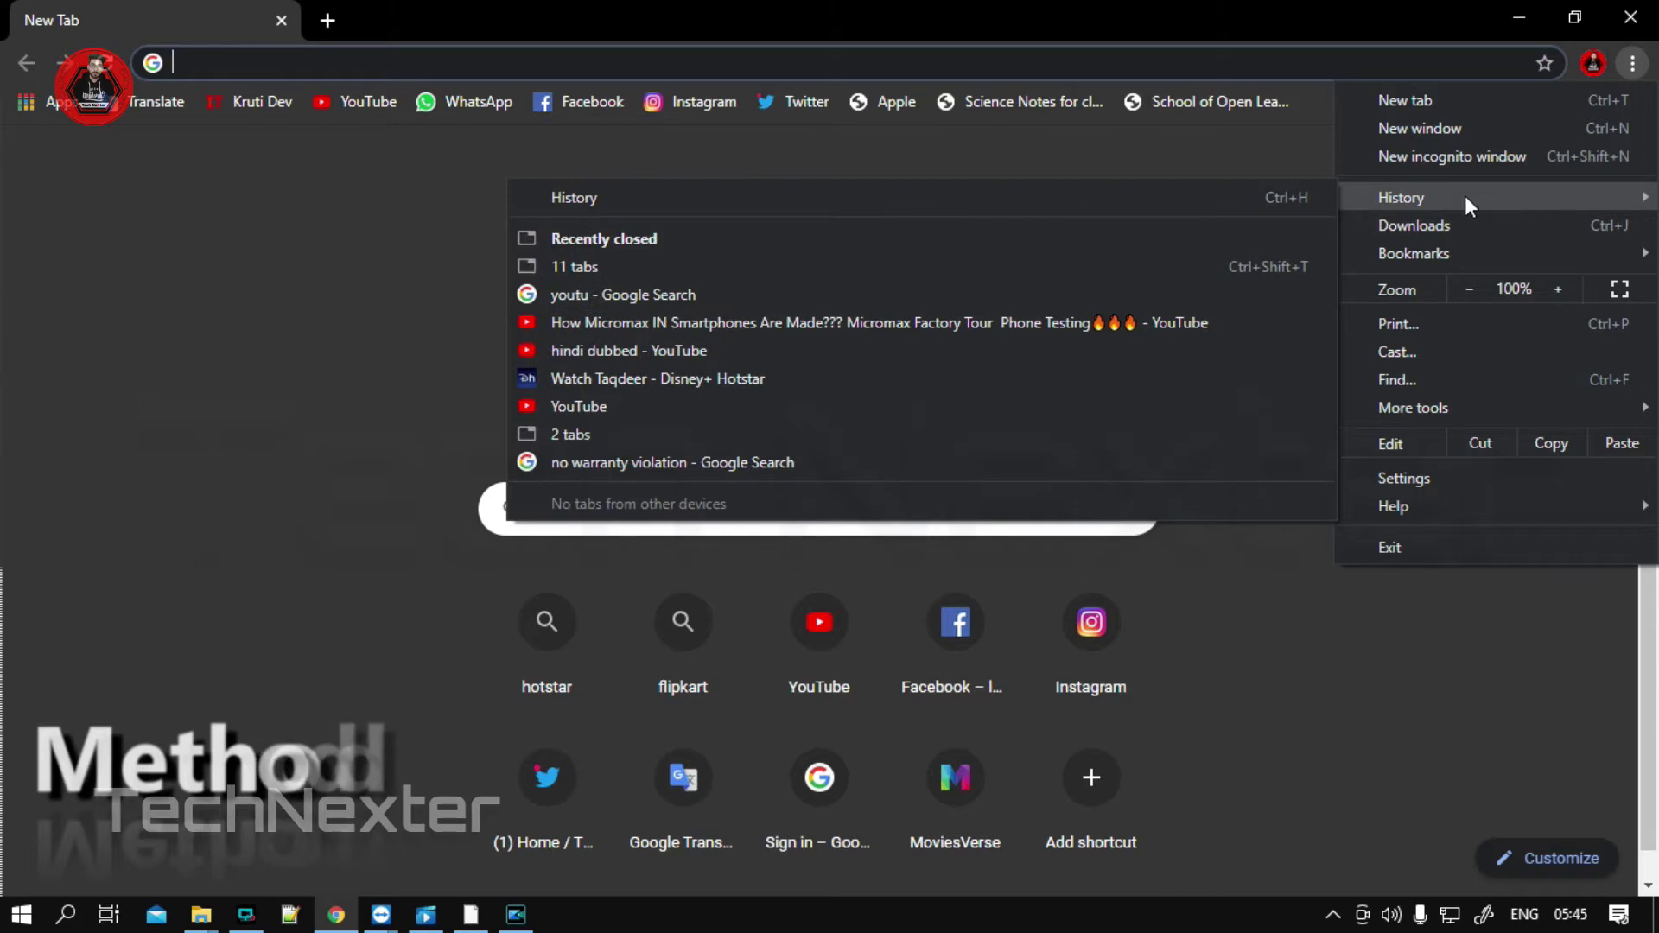
{"action": "left_click", "coordinate": [860, 204]}
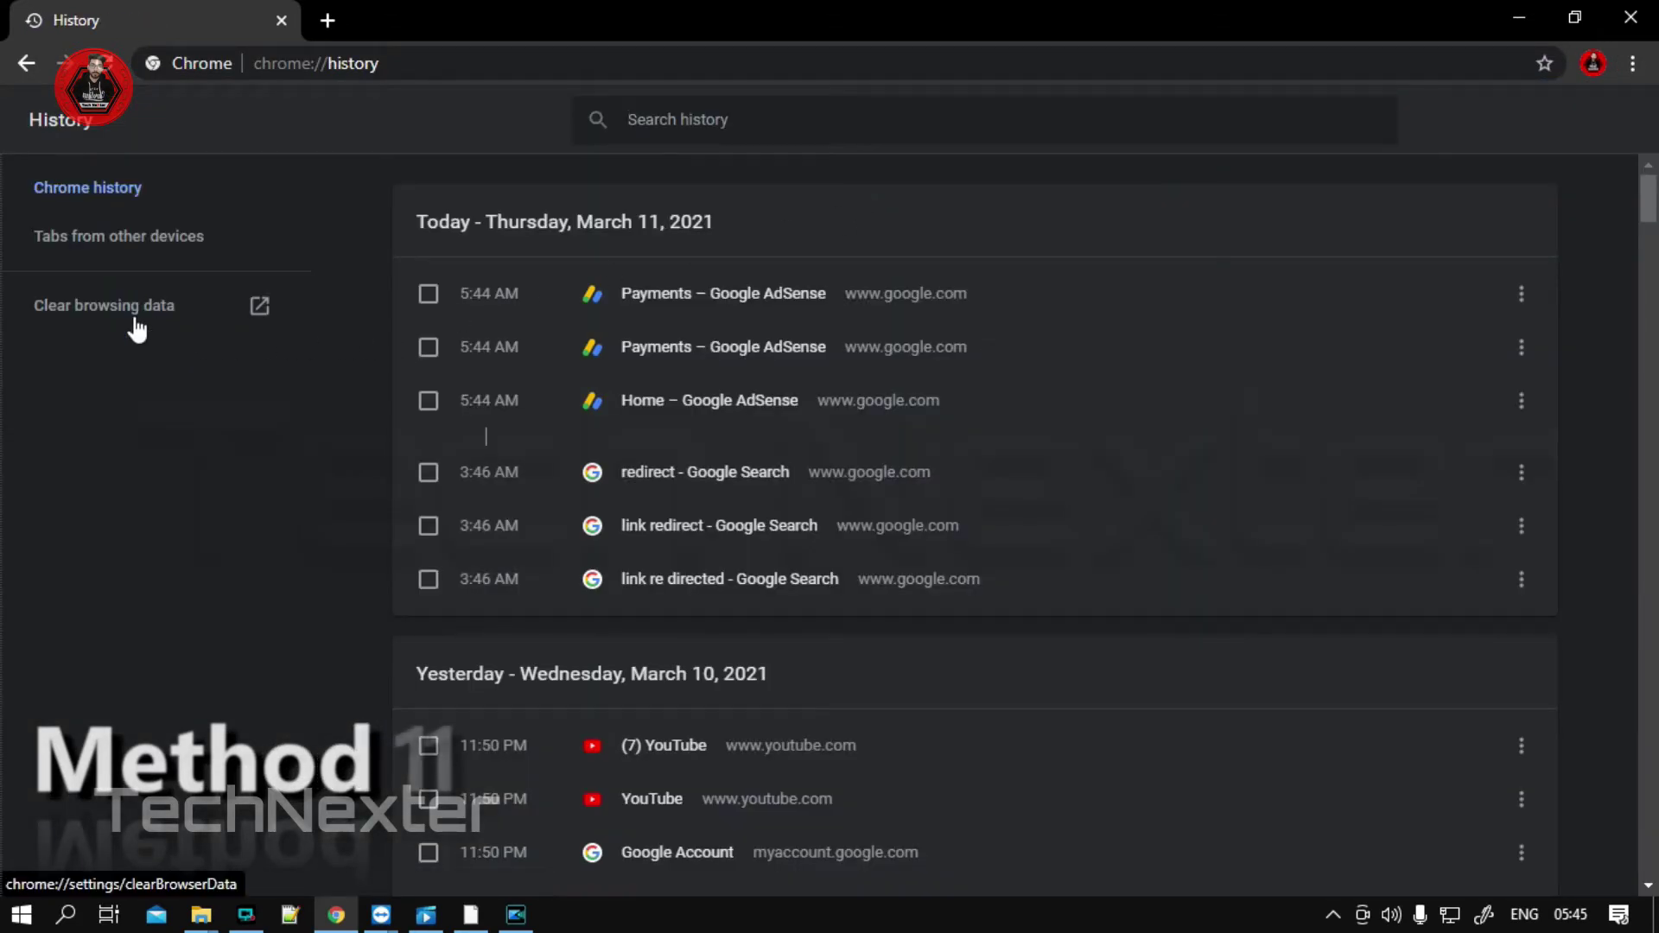
{"action": "left_click", "coordinate": [128, 319]}
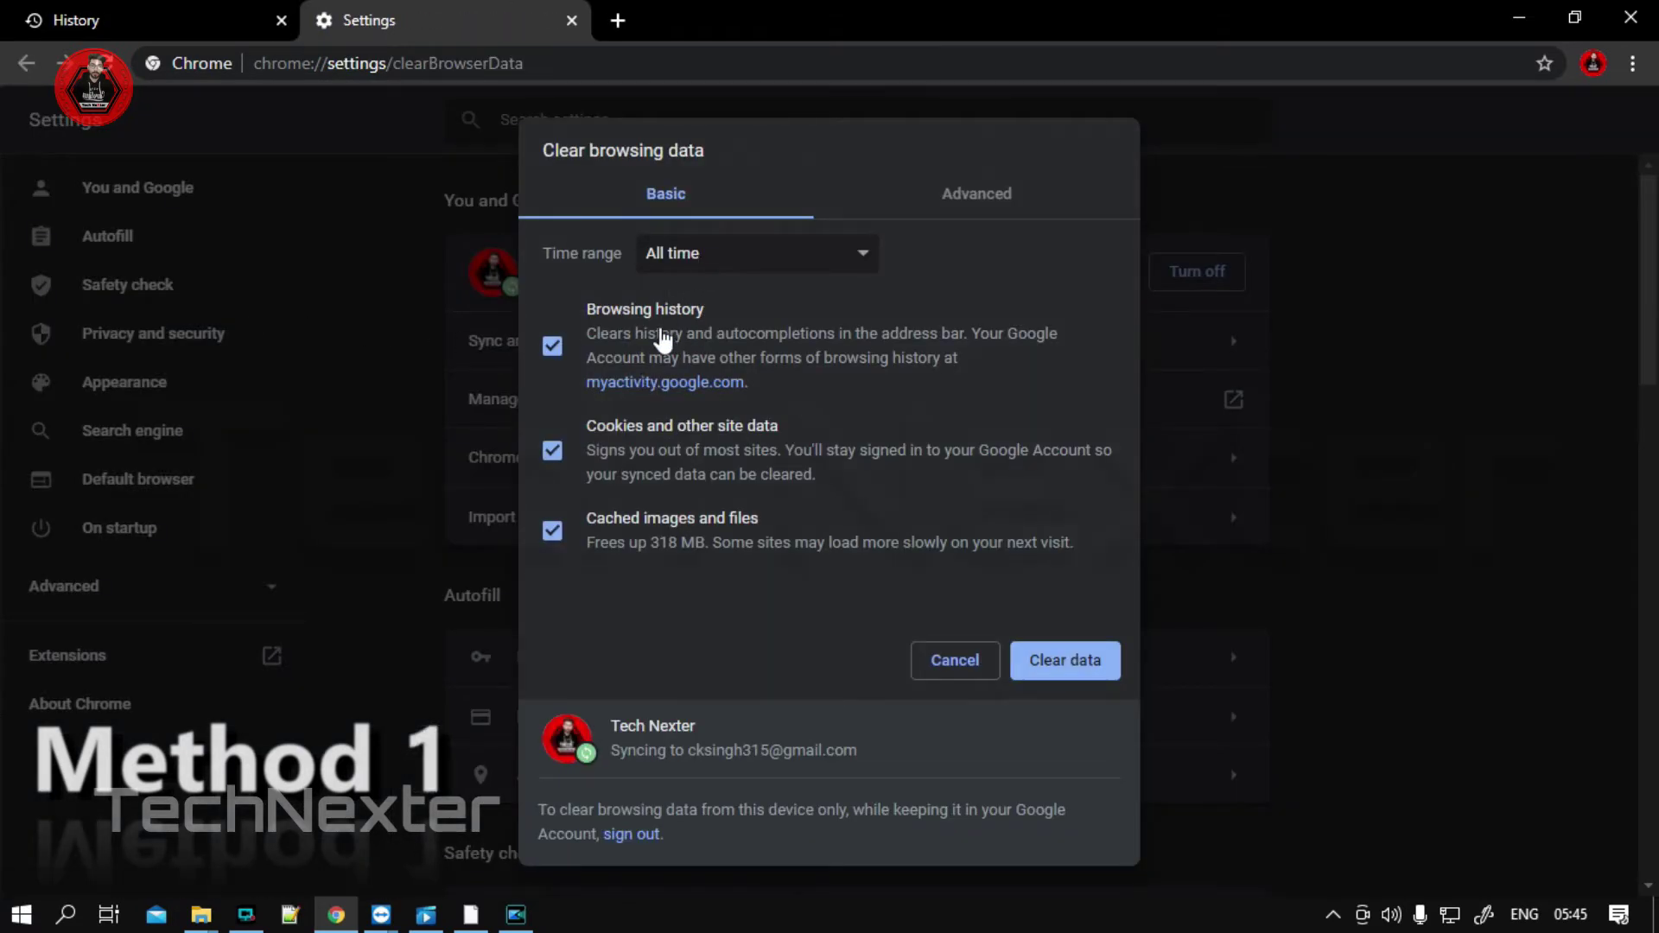
Step: Compare the Basic and Advanced options for clearing browsing data and check the available time ranges
{"action": "left_click", "coordinate": [979, 215]}
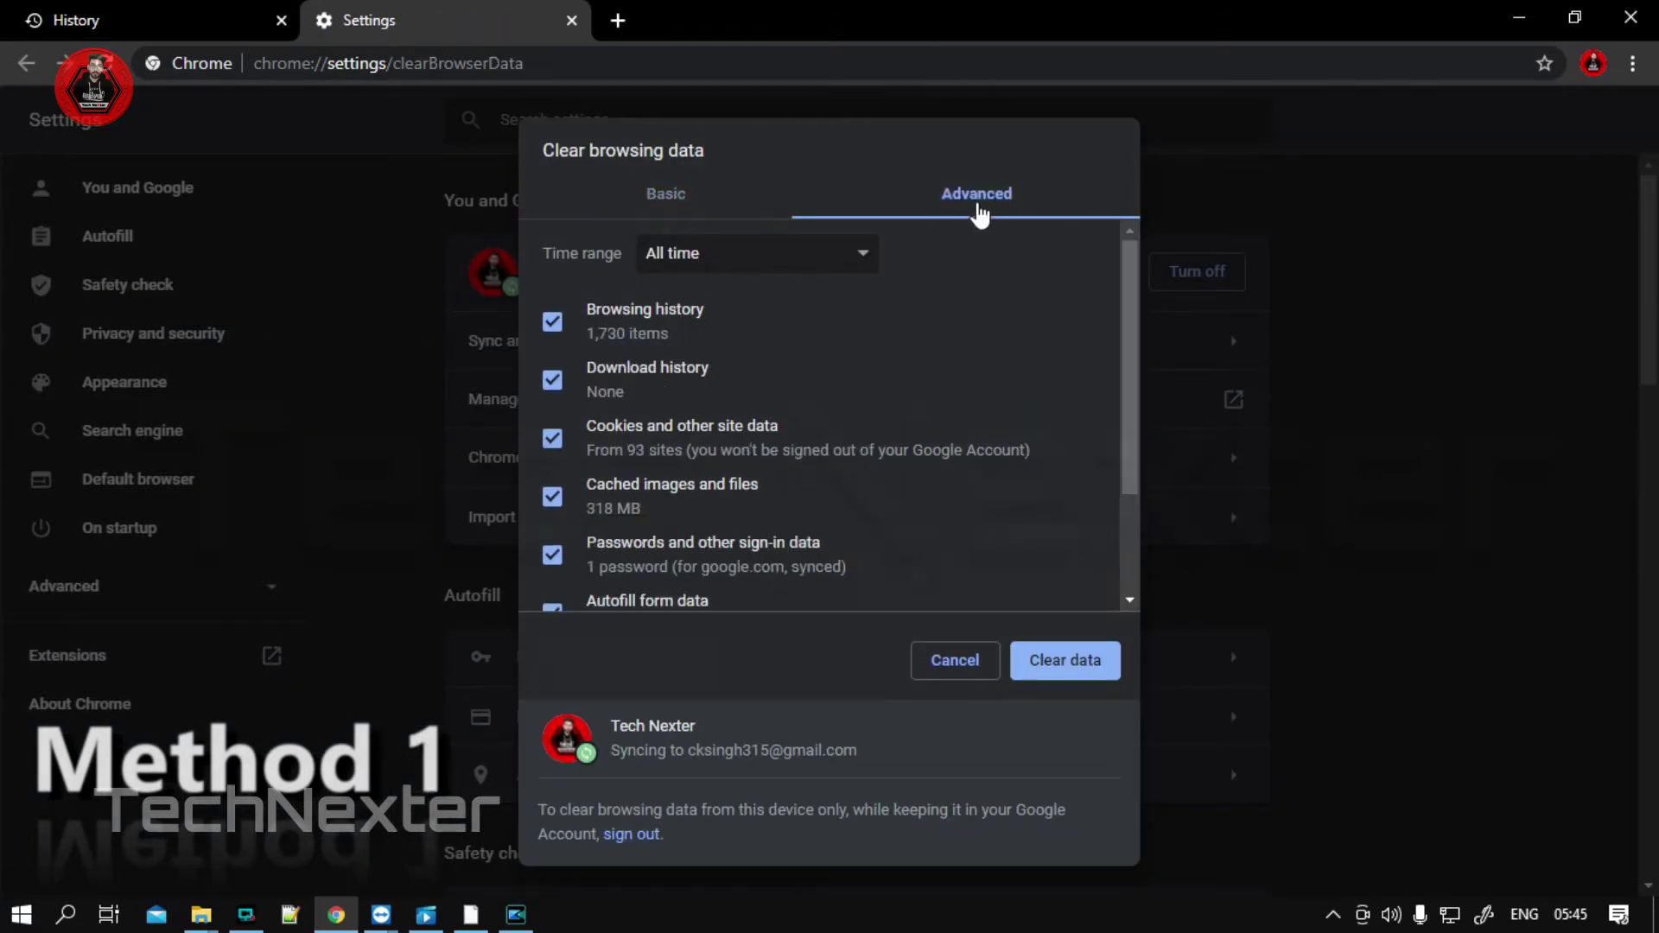
{"action": "left_click", "coordinate": [745, 216]}
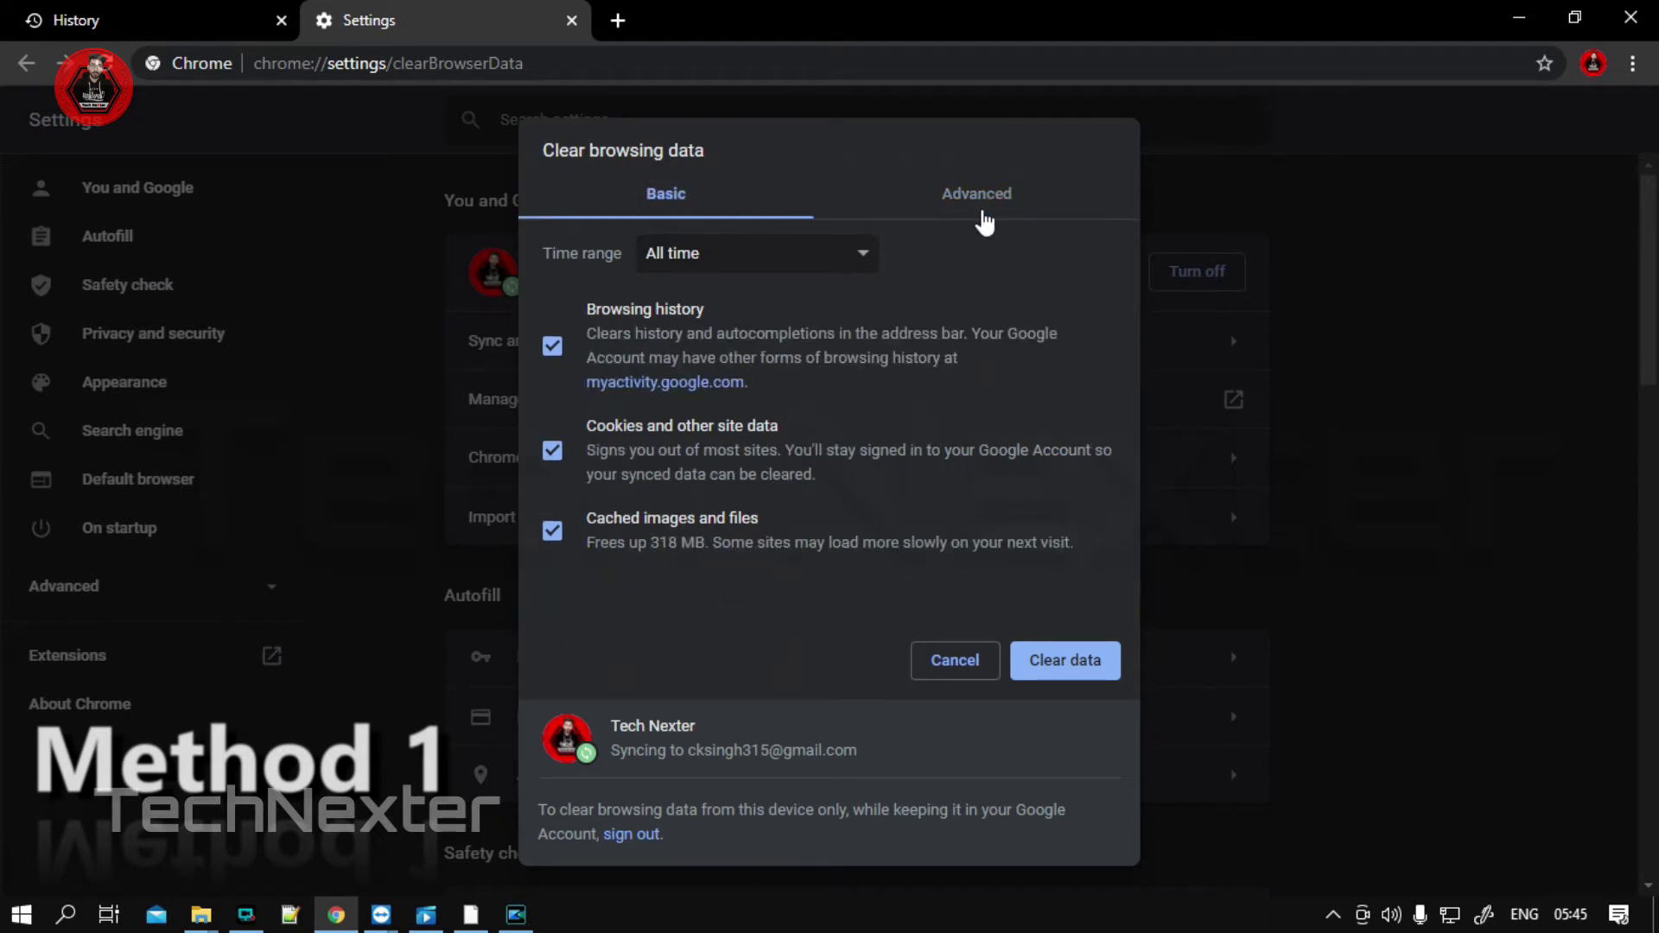
{"action": "left_click", "coordinate": [774, 271]}
{"action": "left_click", "coordinate": [750, 259]}
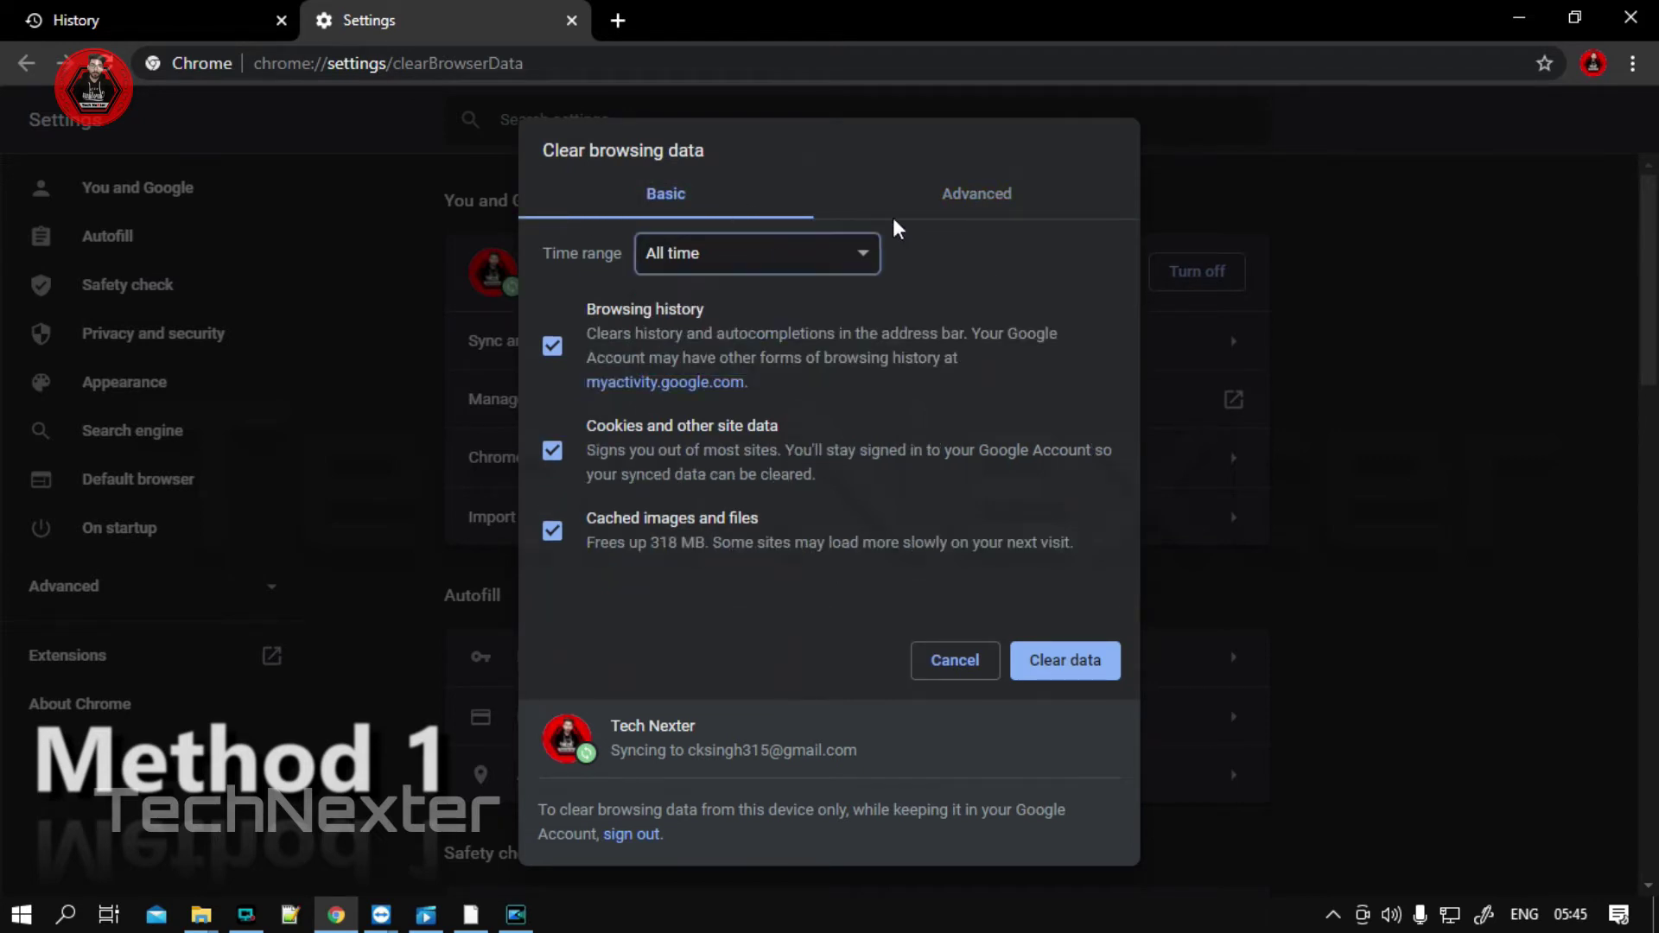
{"action": "left_click", "coordinate": [941, 211]}
{"action": "left_click", "coordinate": [726, 216]}
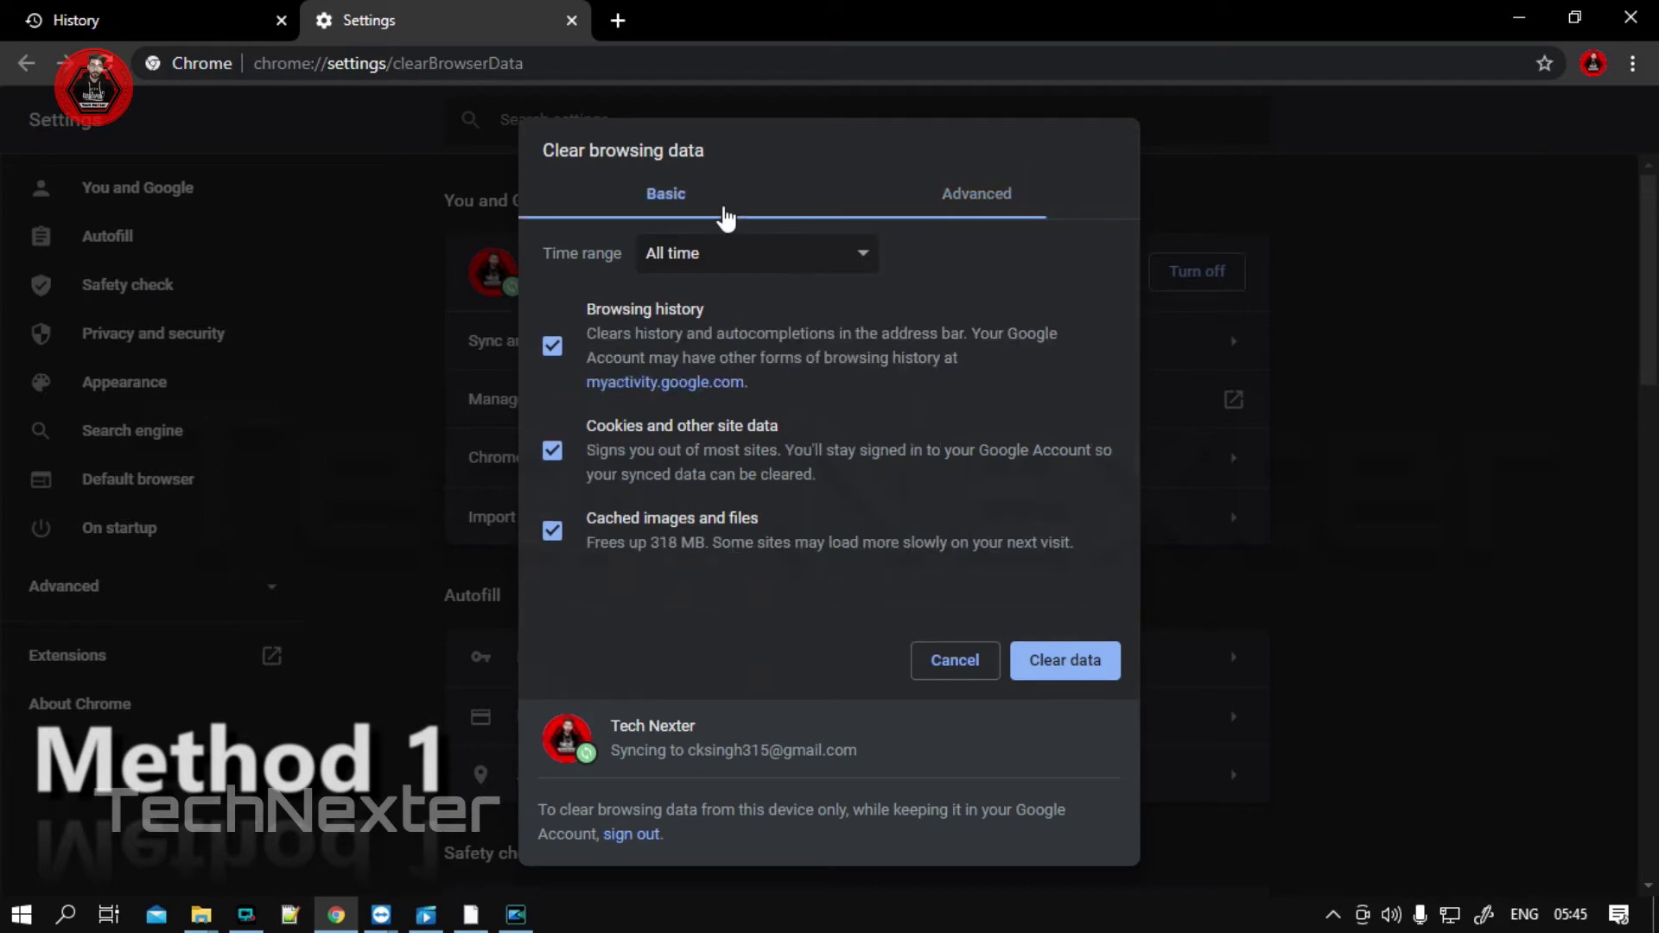
Step: Clear the all-time browsing data using the Advanced options, excluding download history, saved passwords and autofill form data
{"action": "left_click", "coordinate": [956, 211]}
{"action": "scroll", "coordinate": [864, 491], "scroll_direction": "down", "scroll_amount": 2}
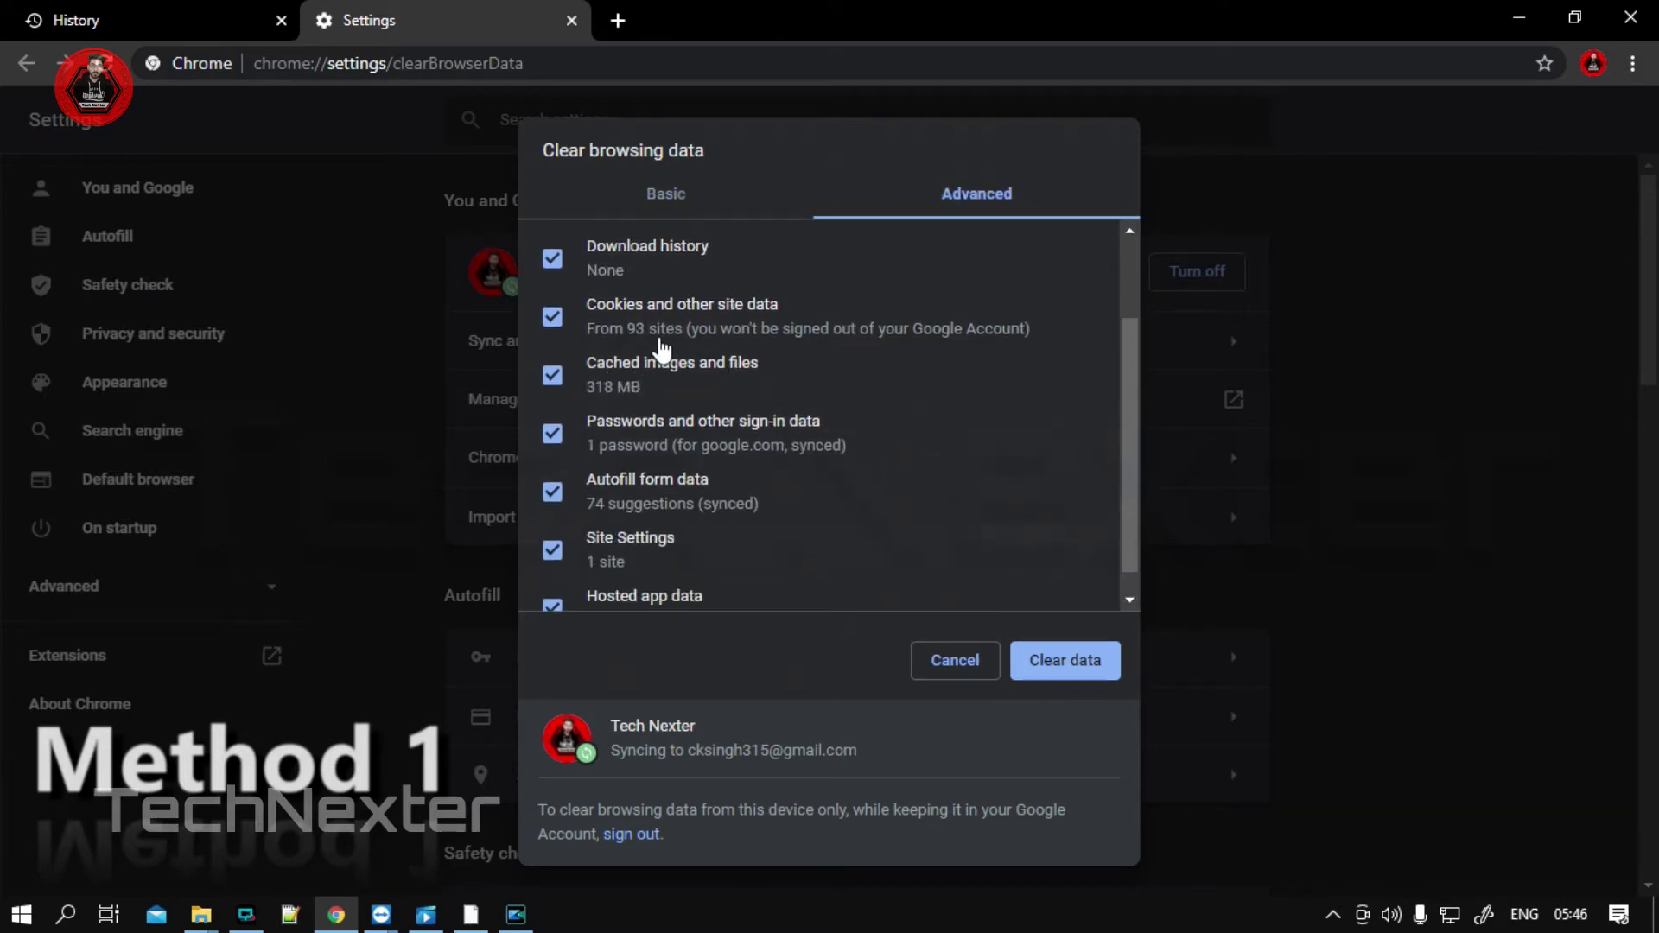
{"action": "left_click", "coordinate": [557, 265]}
{"action": "left_click", "coordinate": [557, 439]}
{"action": "scroll", "coordinate": [722, 518], "scroll_direction": "down", "scroll_amount": 1}
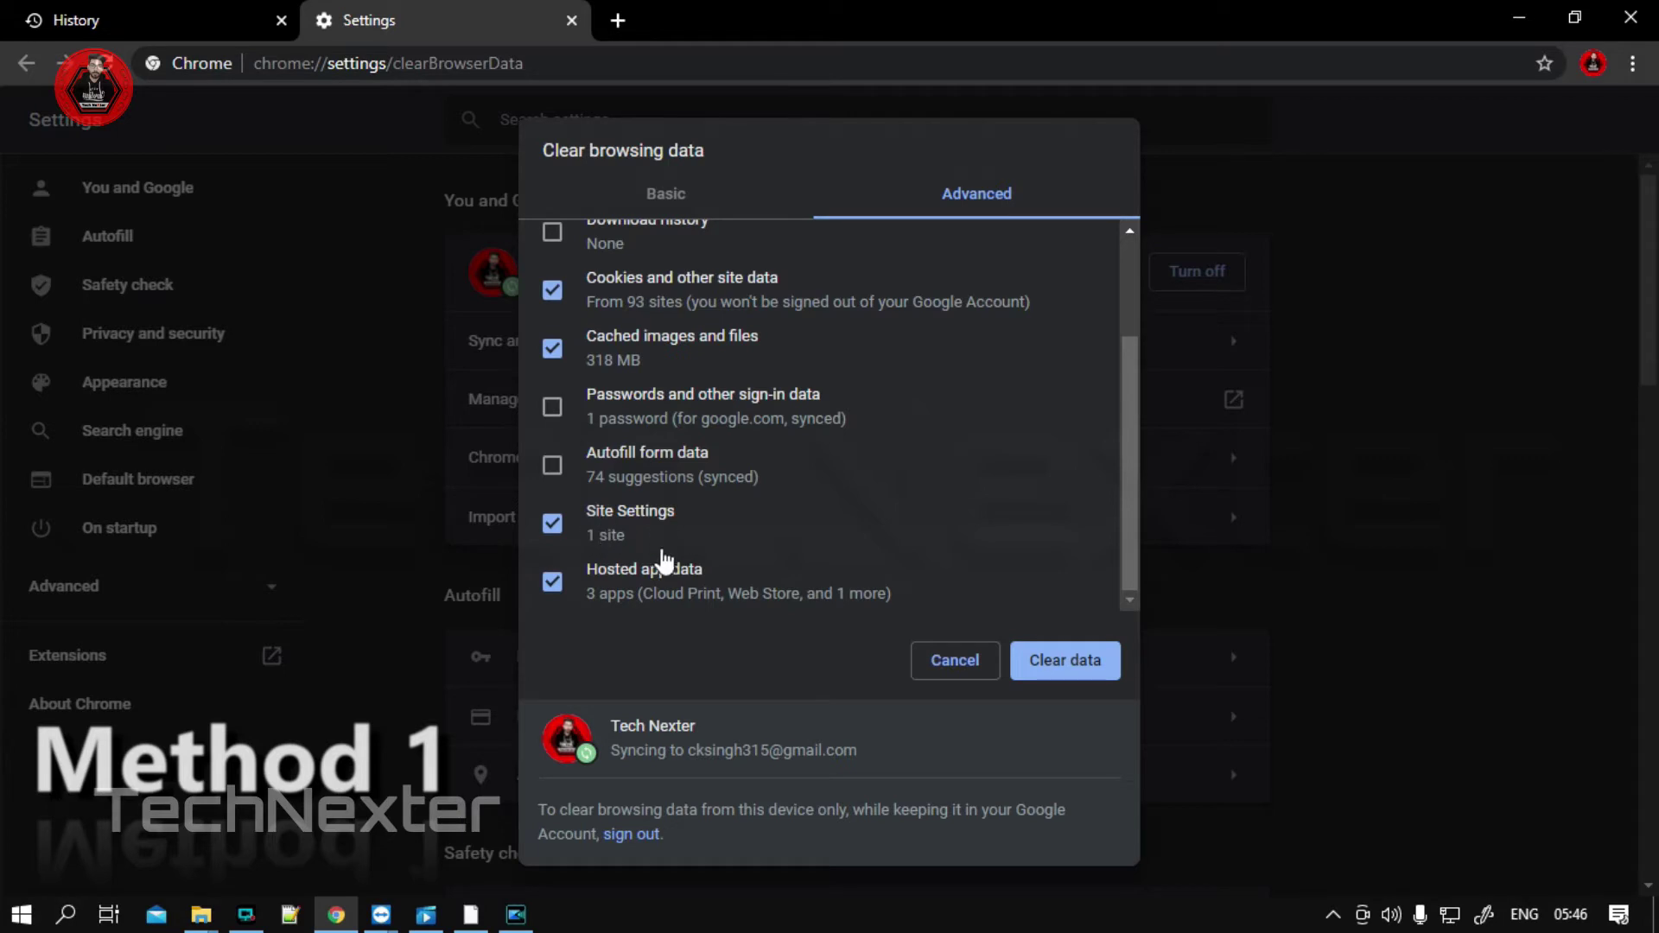
{"action": "scroll", "coordinate": [657, 497], "scroll_direction": "up", "scroll_amount": 2}
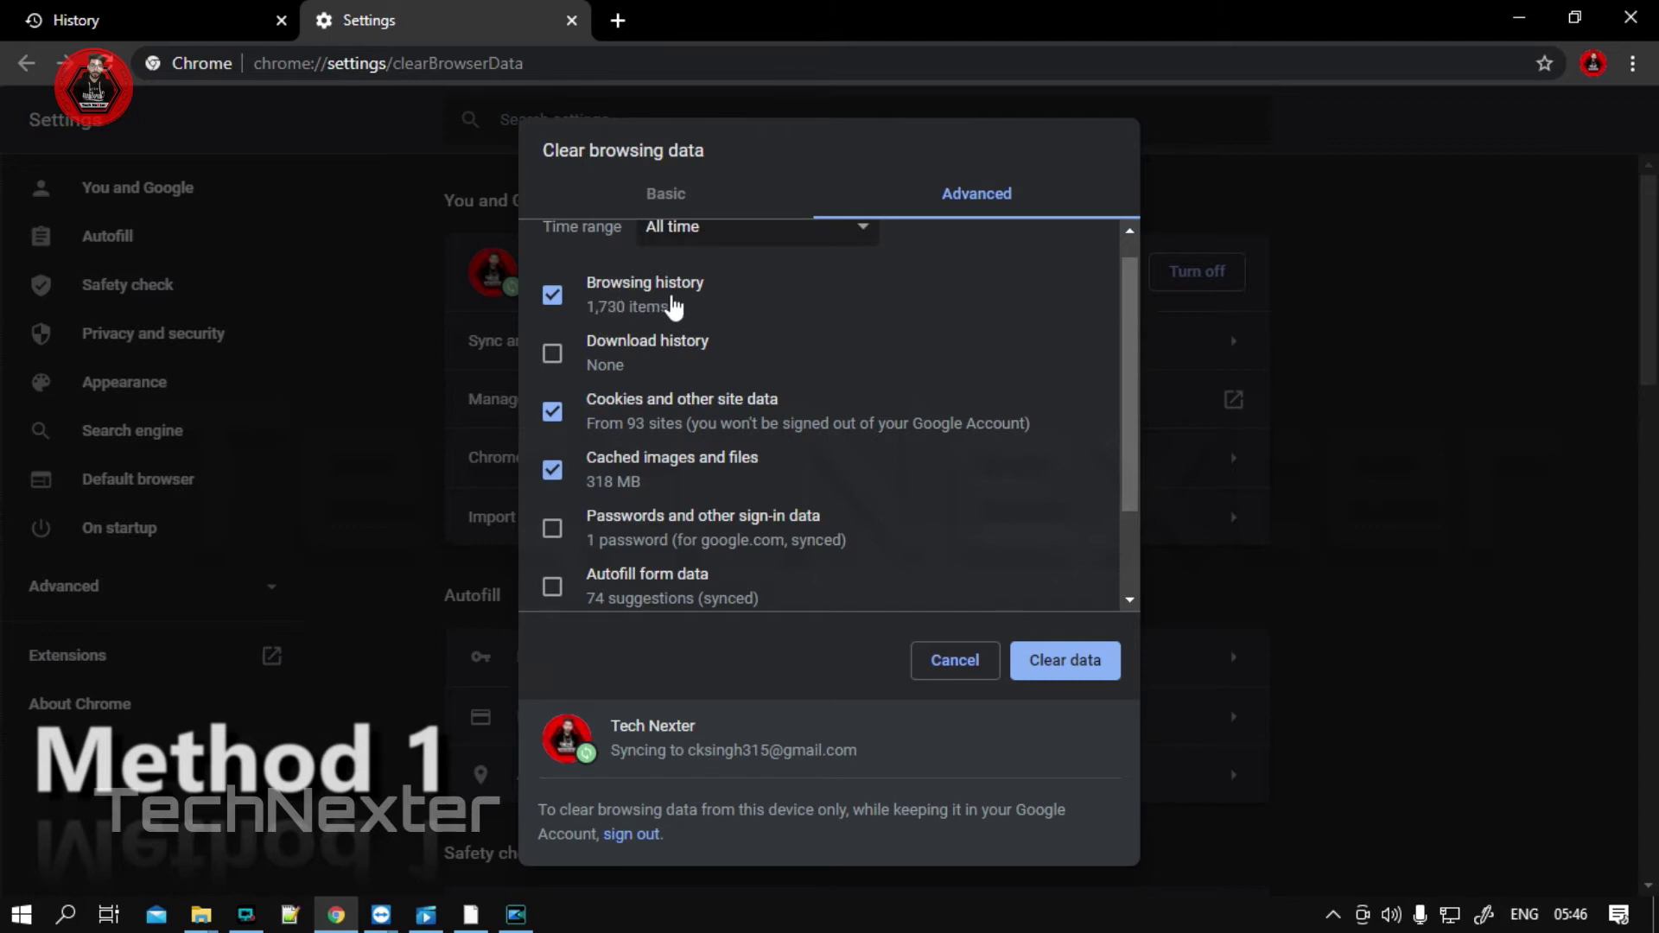
{"action": "scroll", "coordinate": [673, 445], "scroll_direction": "up", "scroll_amount": 1}
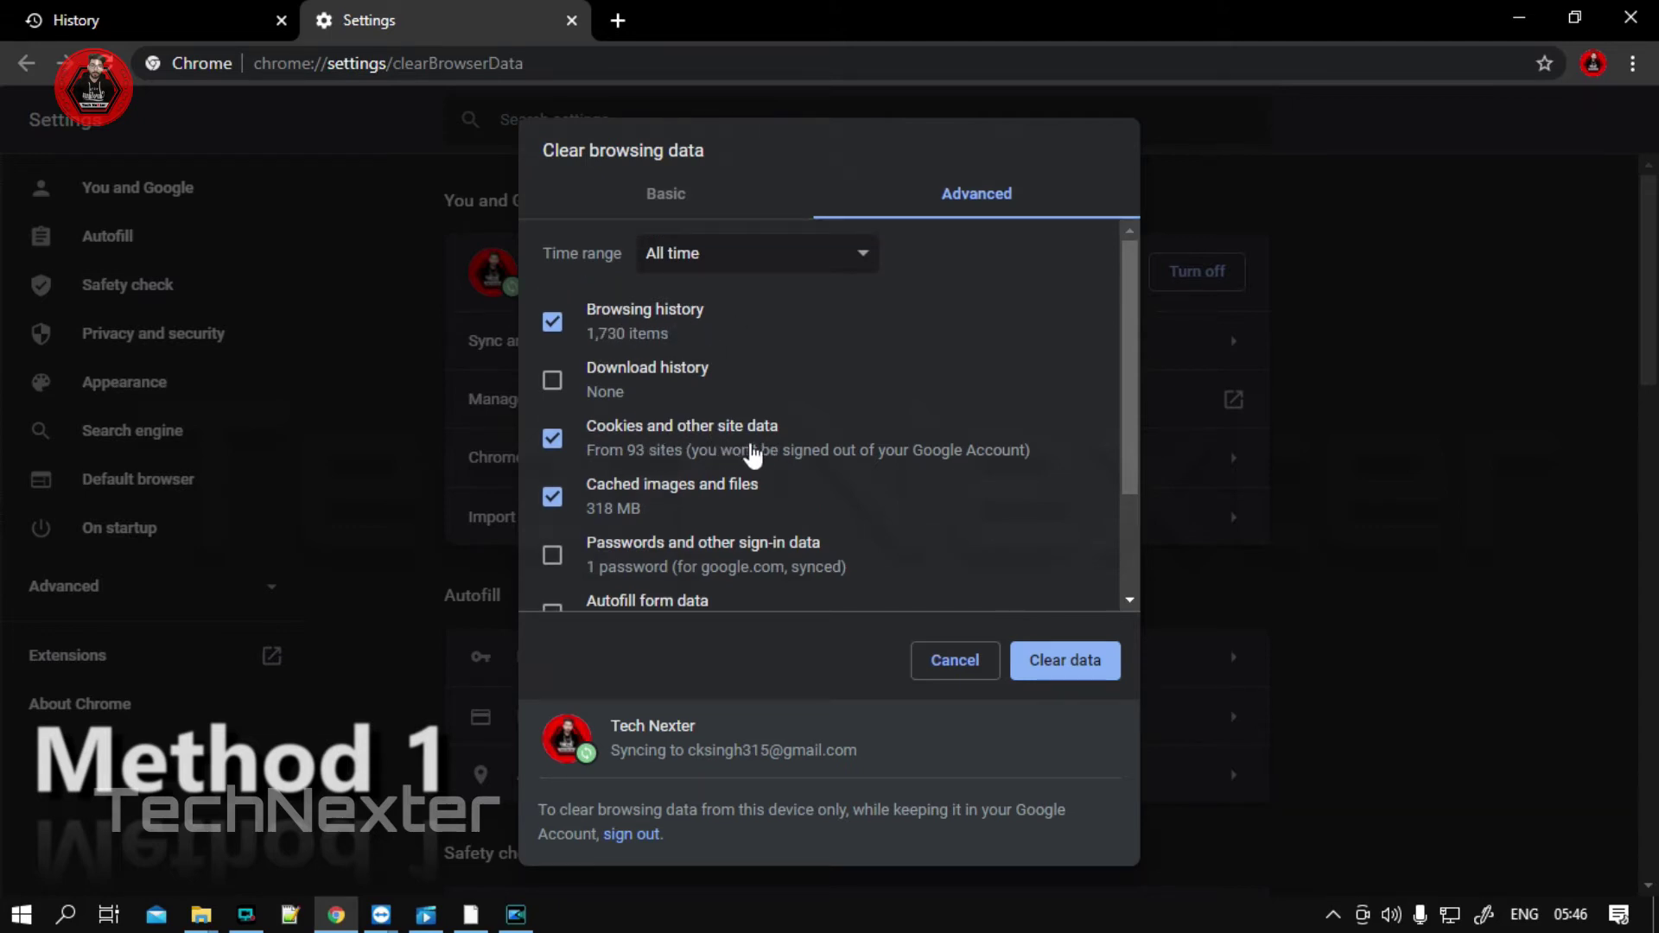
{"action": "left_click", "coordinate": [1085, 670]}
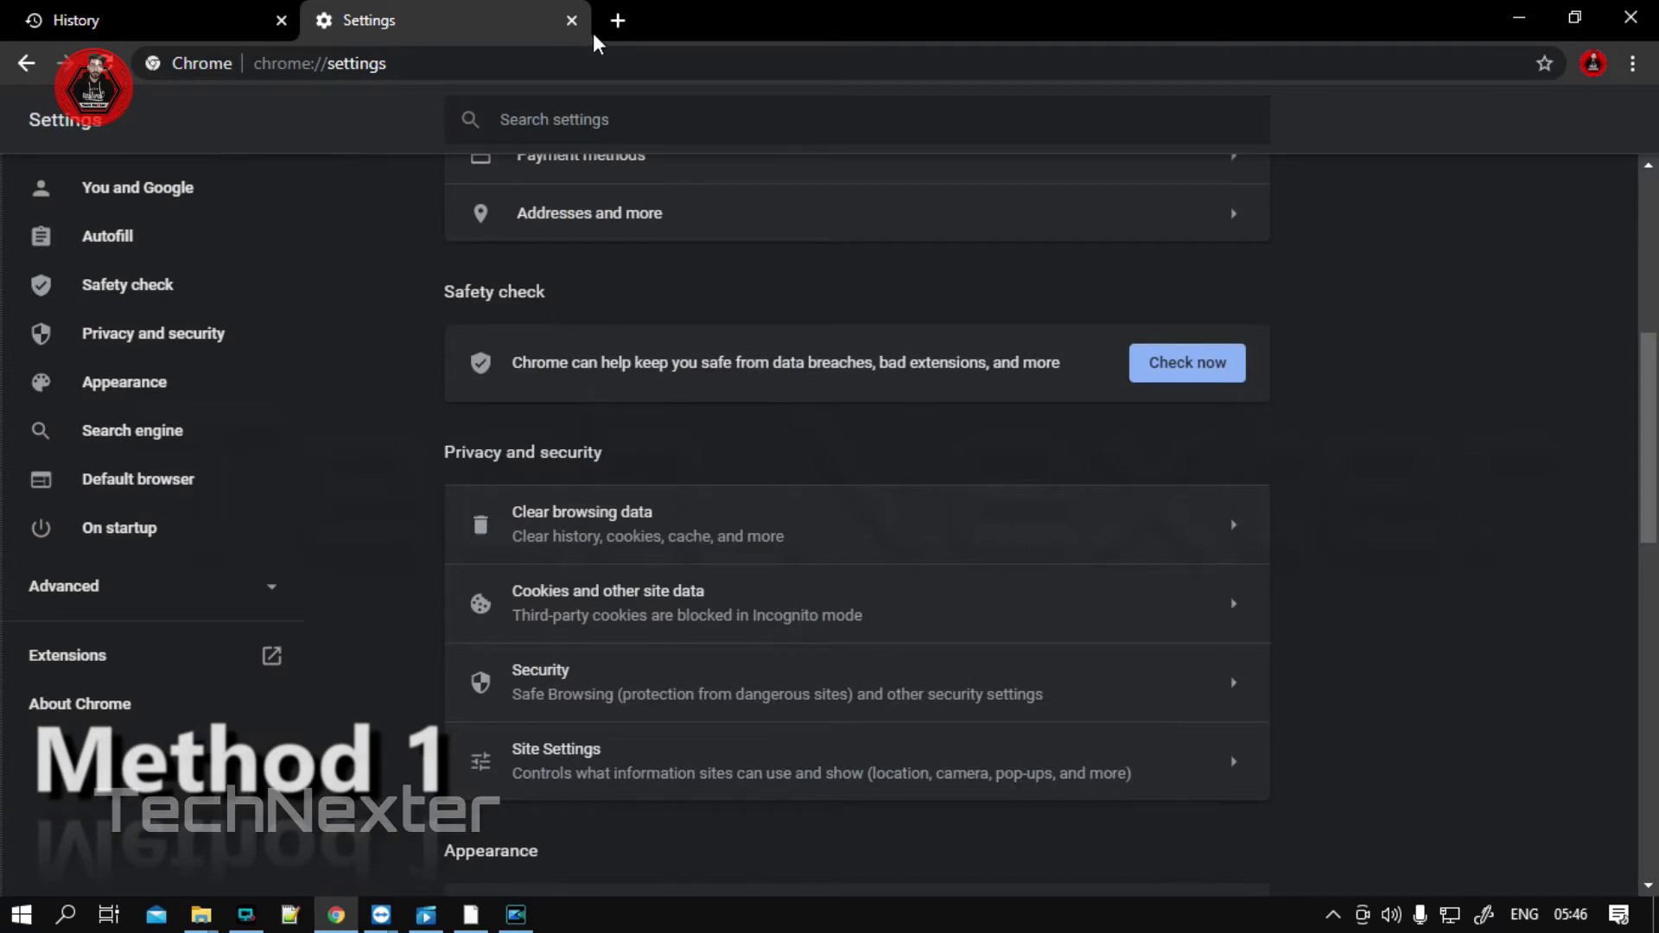
Step: Search for "adsence" in a new tab, open the Google AdSense site and sign in to the account
{"action": "left_click", "coordinate": [617, 20]}
{"action": "type", "text": "ads"}
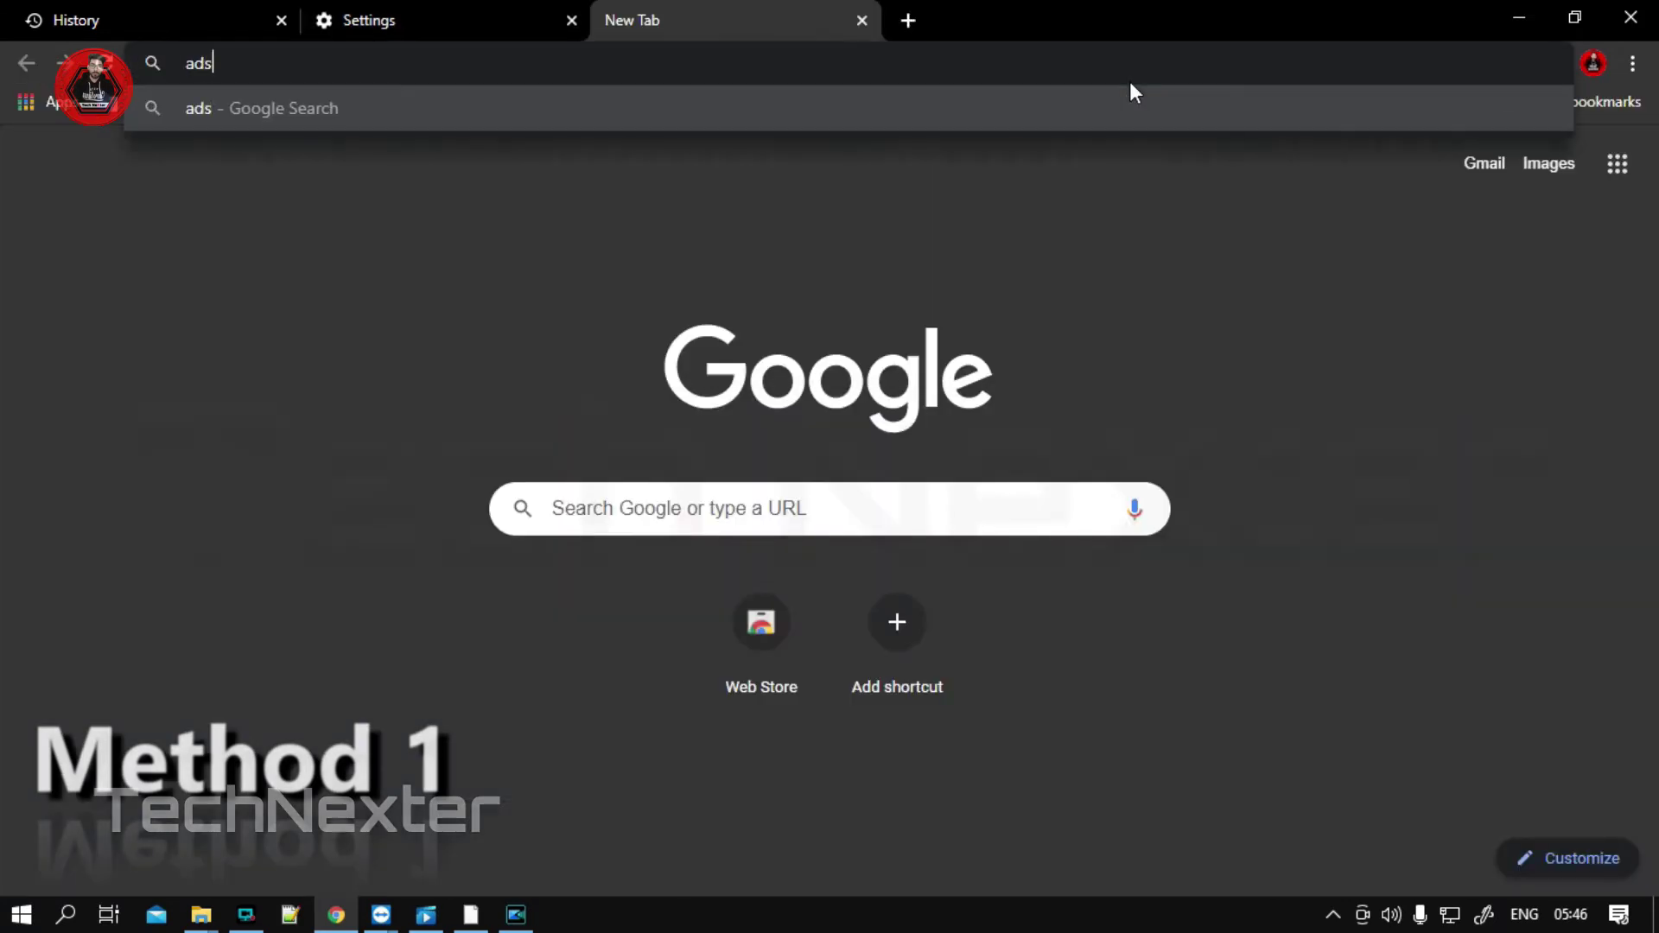
{"action": "type", "text": "ence"}
{"action": "key", "text": "Return"}
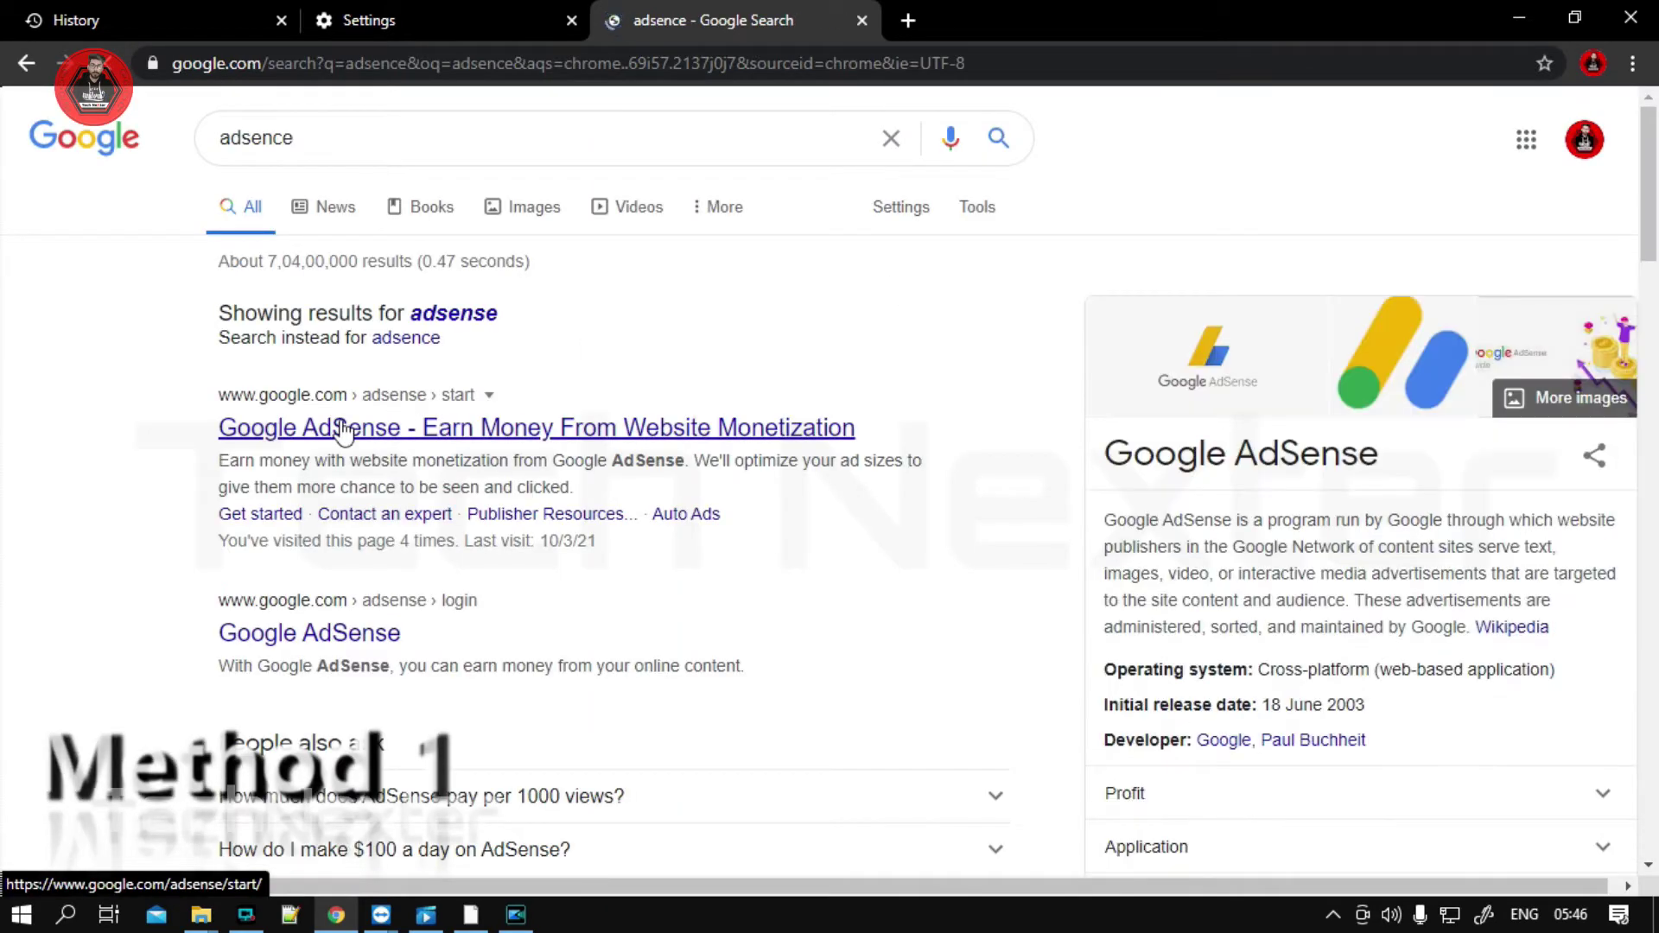
{"action": "left_click", "coordinate": [343, 429]}
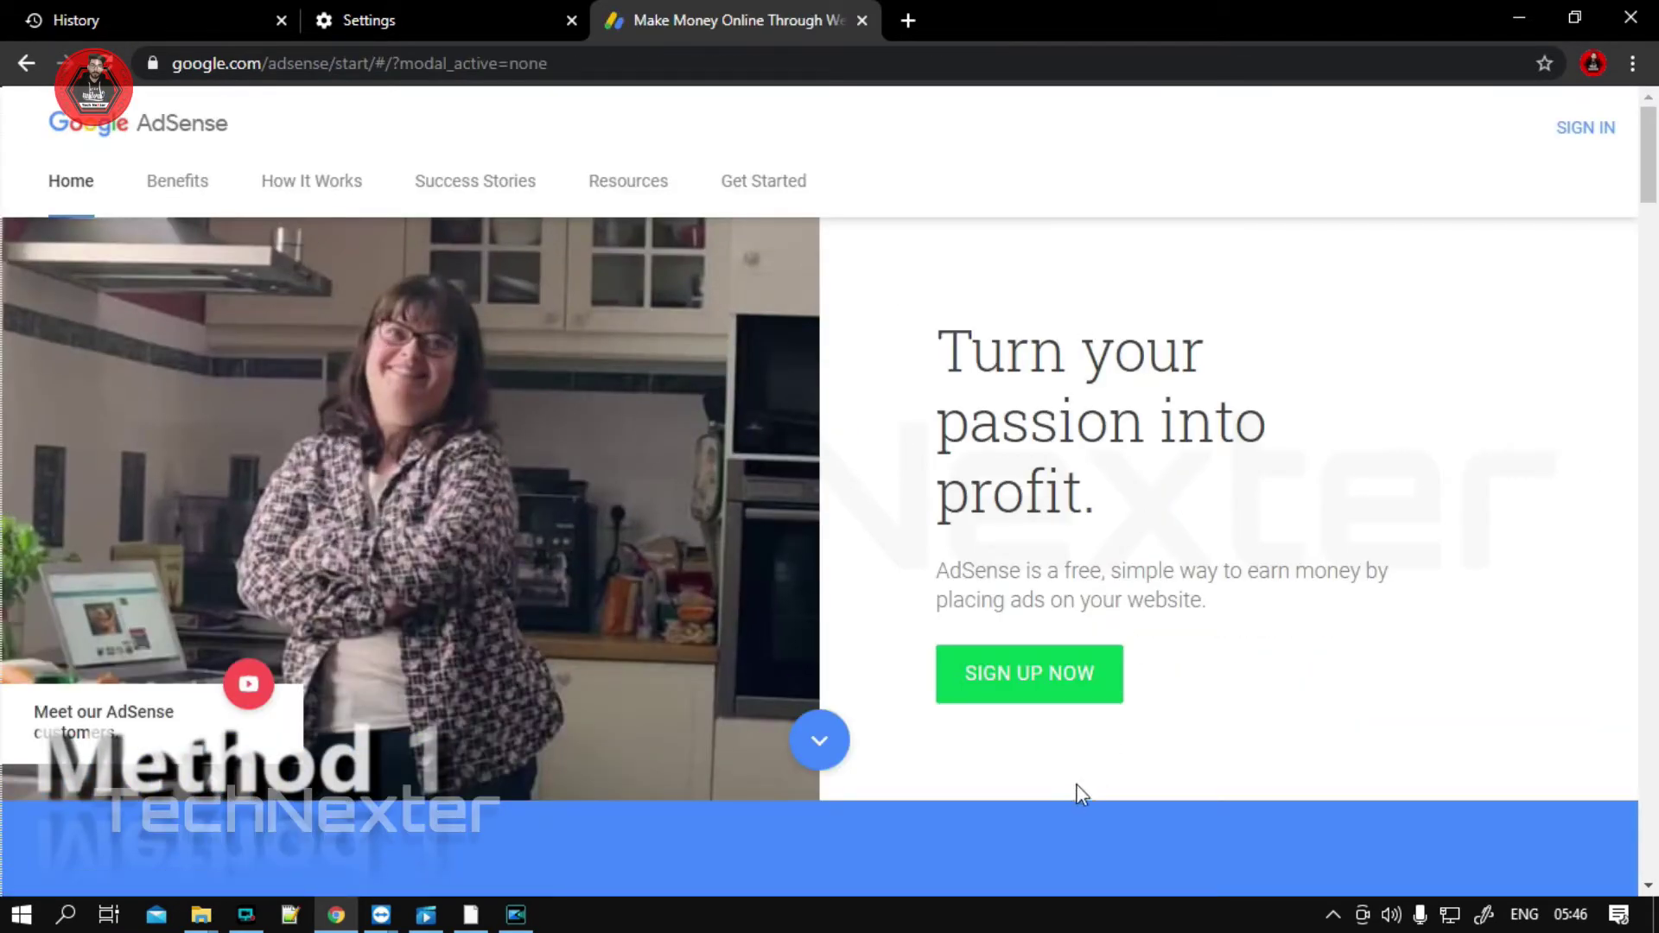
{"action": "left_click", "coordinate": [1579, 130]}
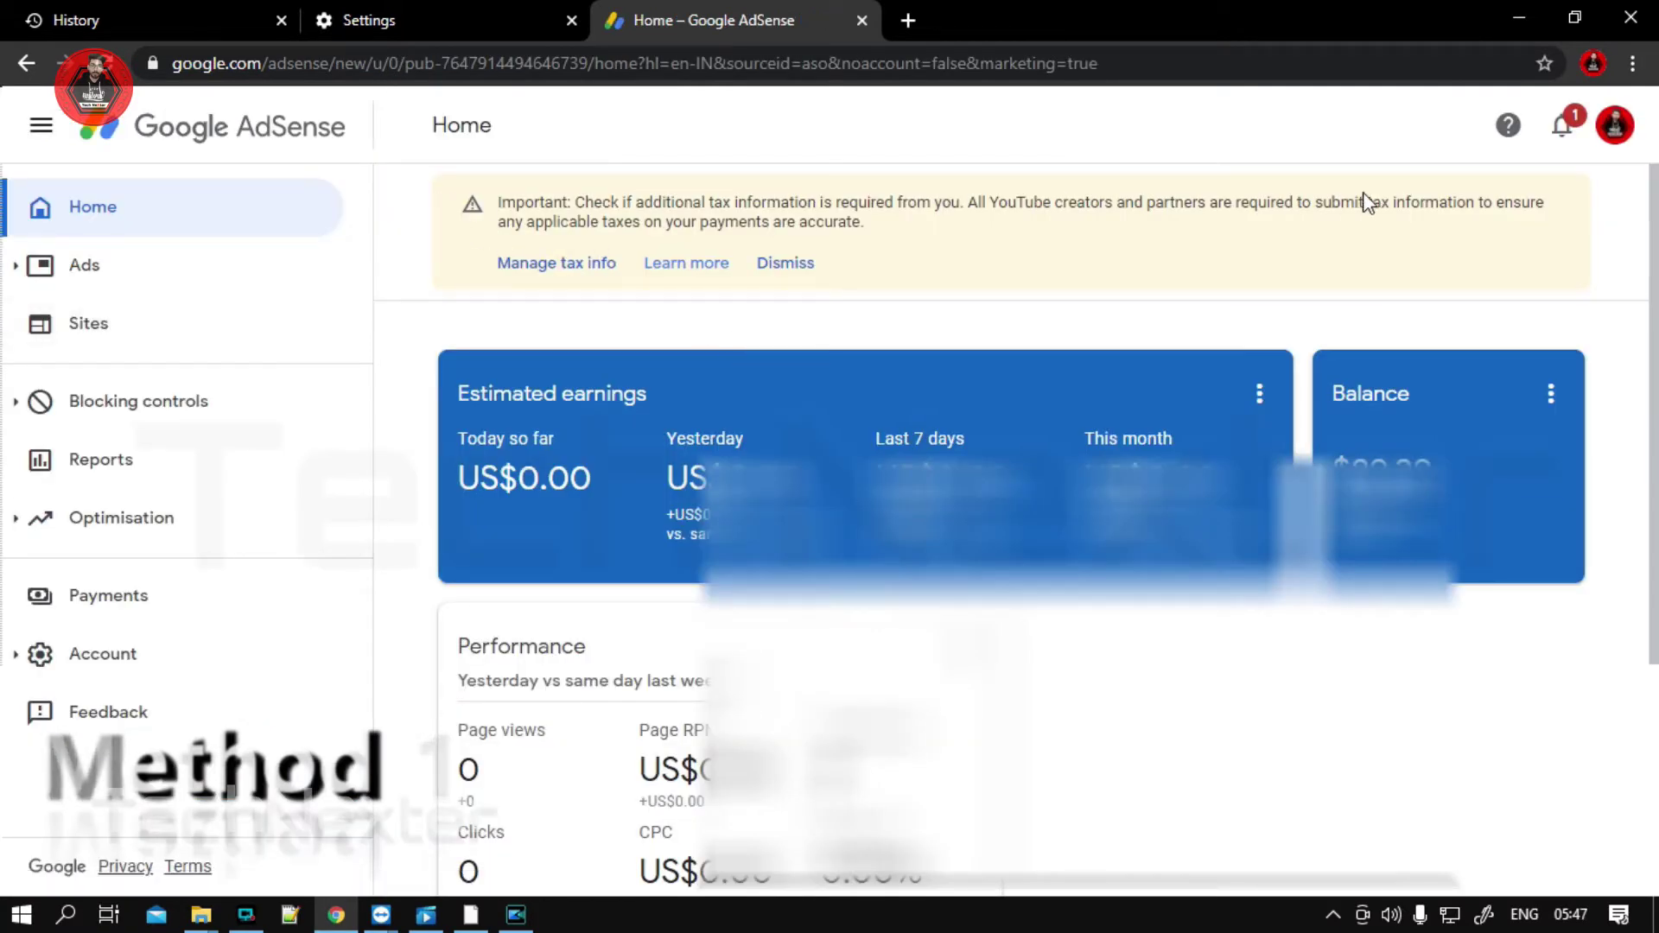
Step: Open the Manage tax info page from the AdSense payments overview and launch a new incognito window
{"action": "left_click", "coordinate": [133, 603]}
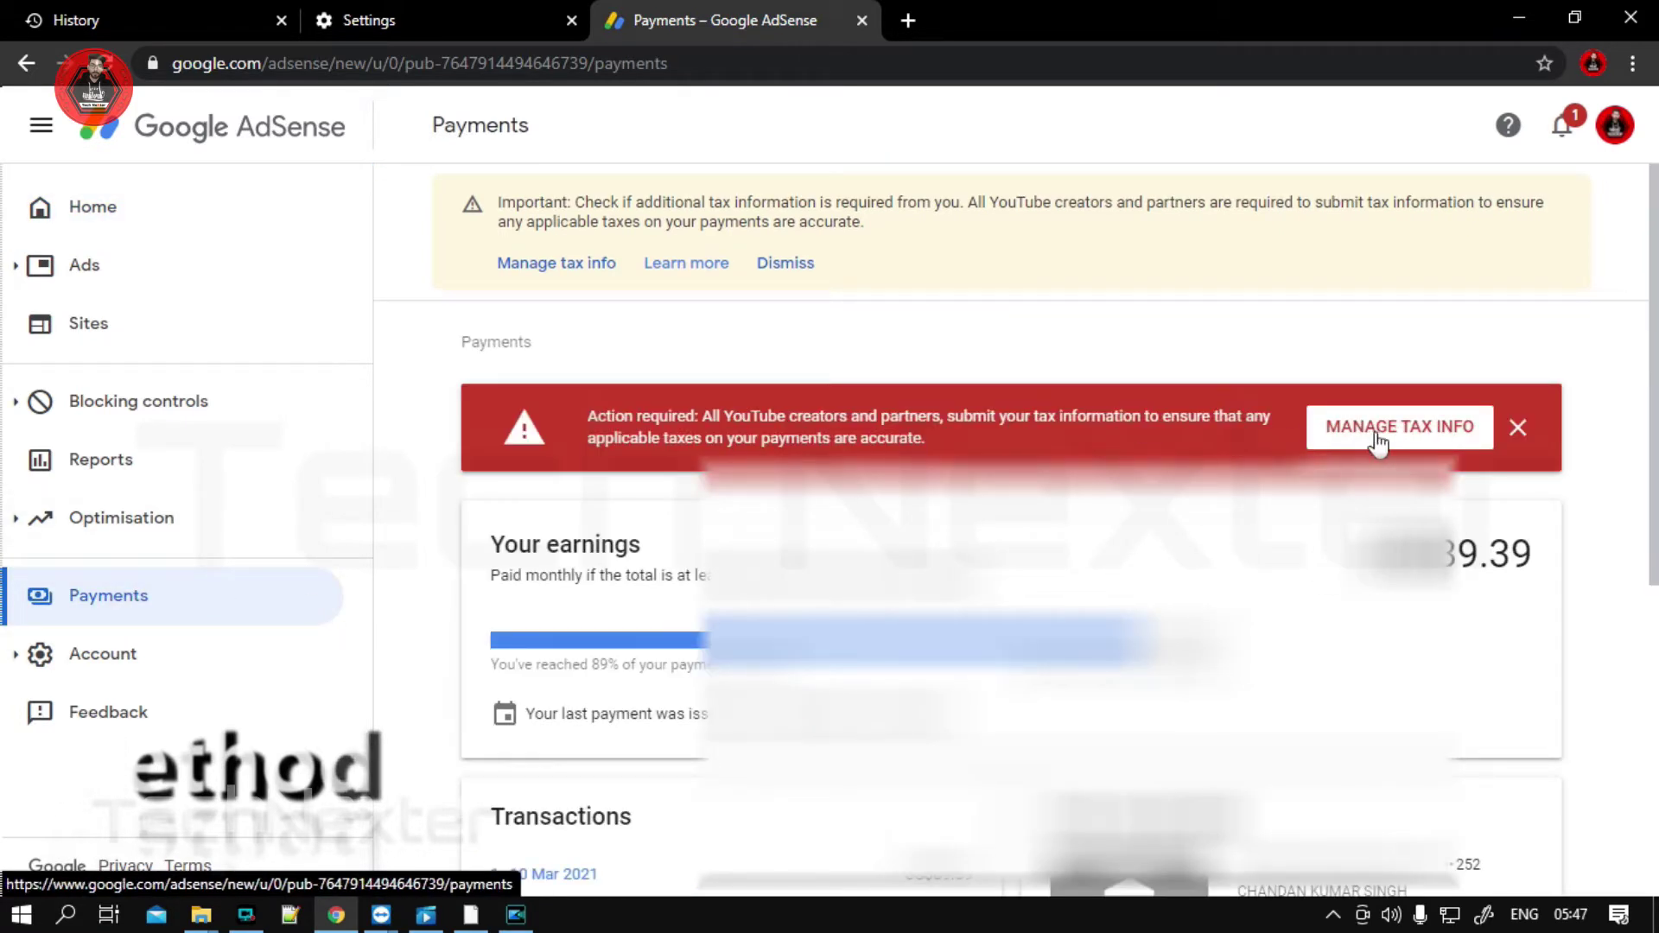
{"action": "left_click", "coordinate": [1378, 436]}
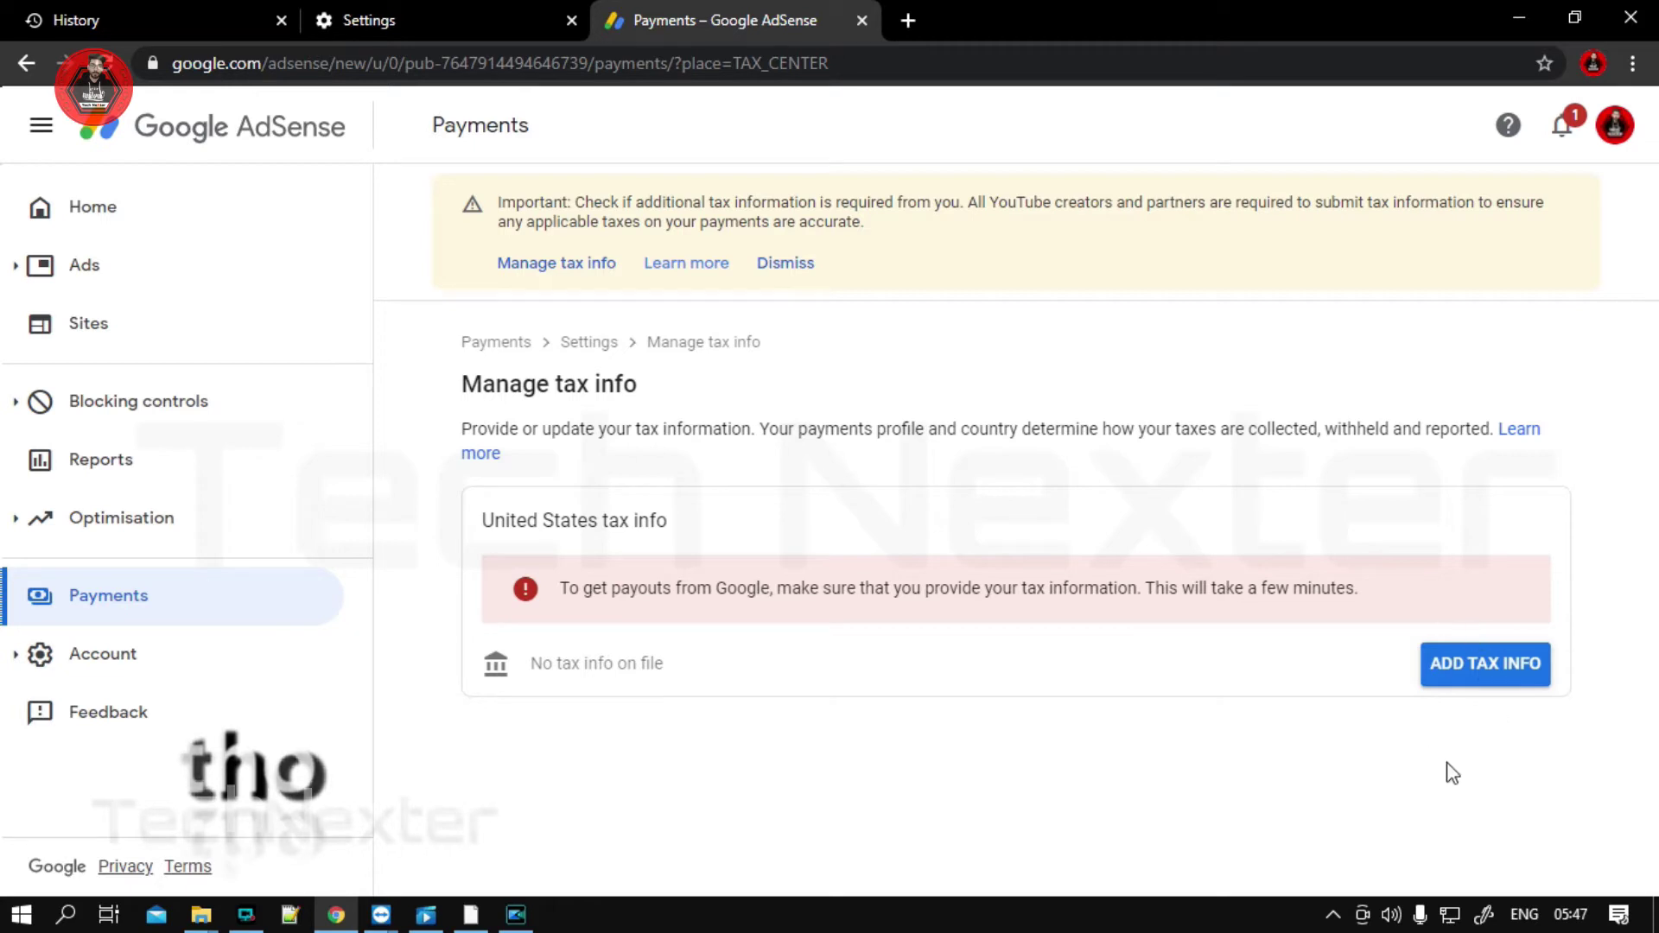
{"action": "left_click", "coordinate": [1632, 65]}
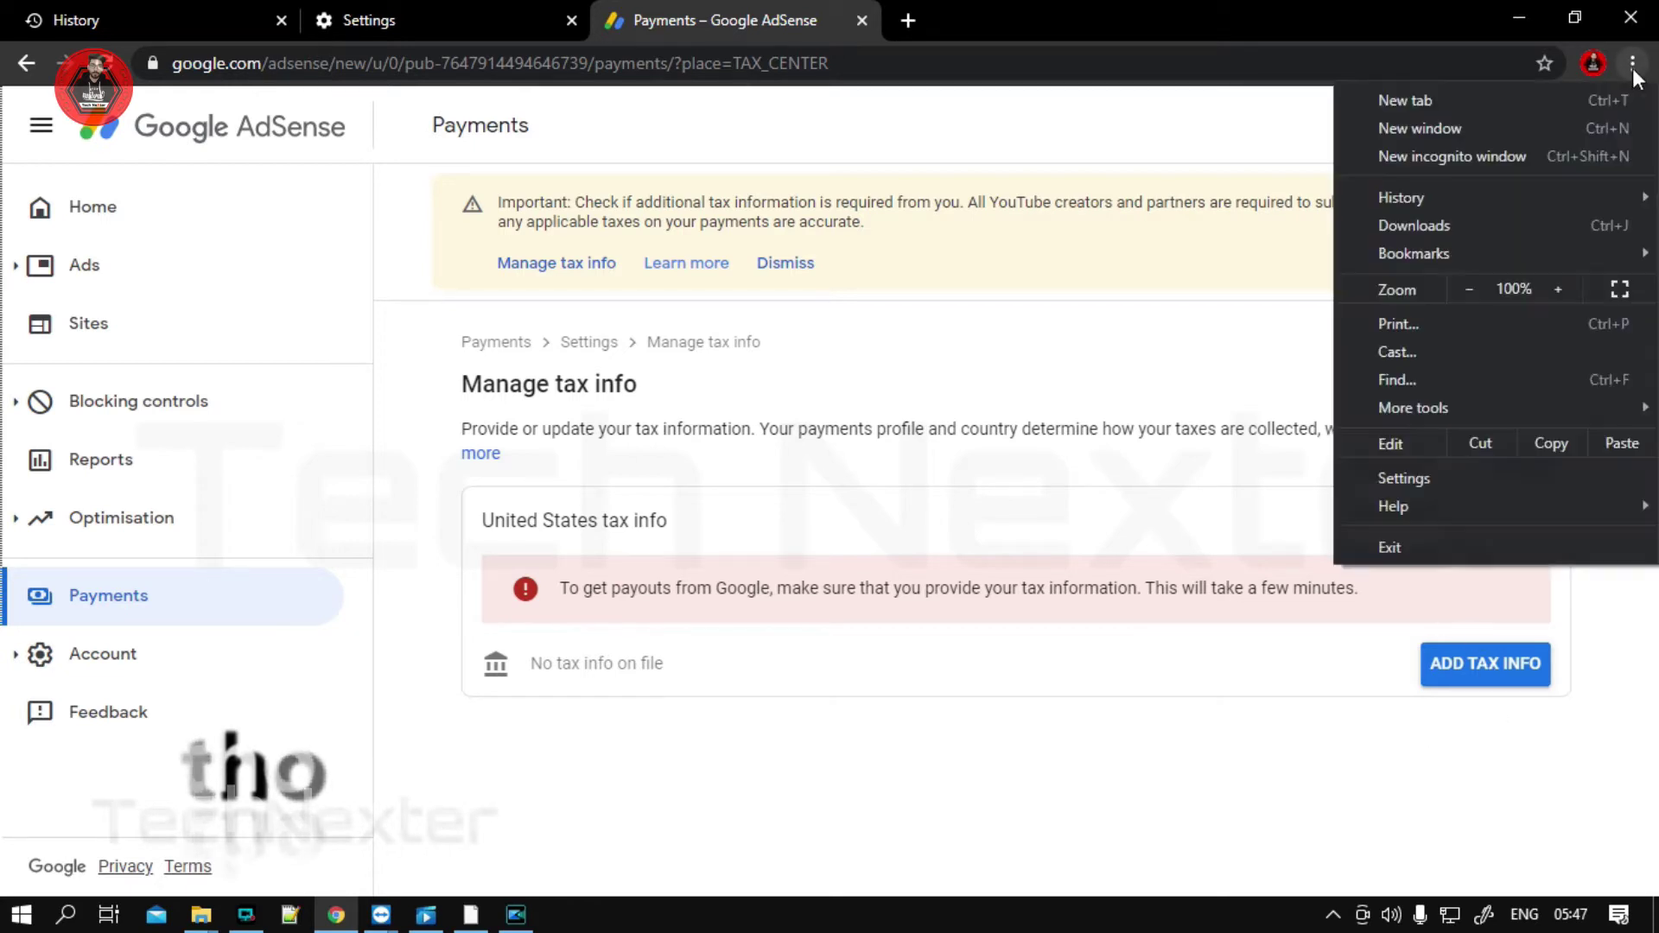
{"action": "left_click", "coordinate": [1555, 155]}
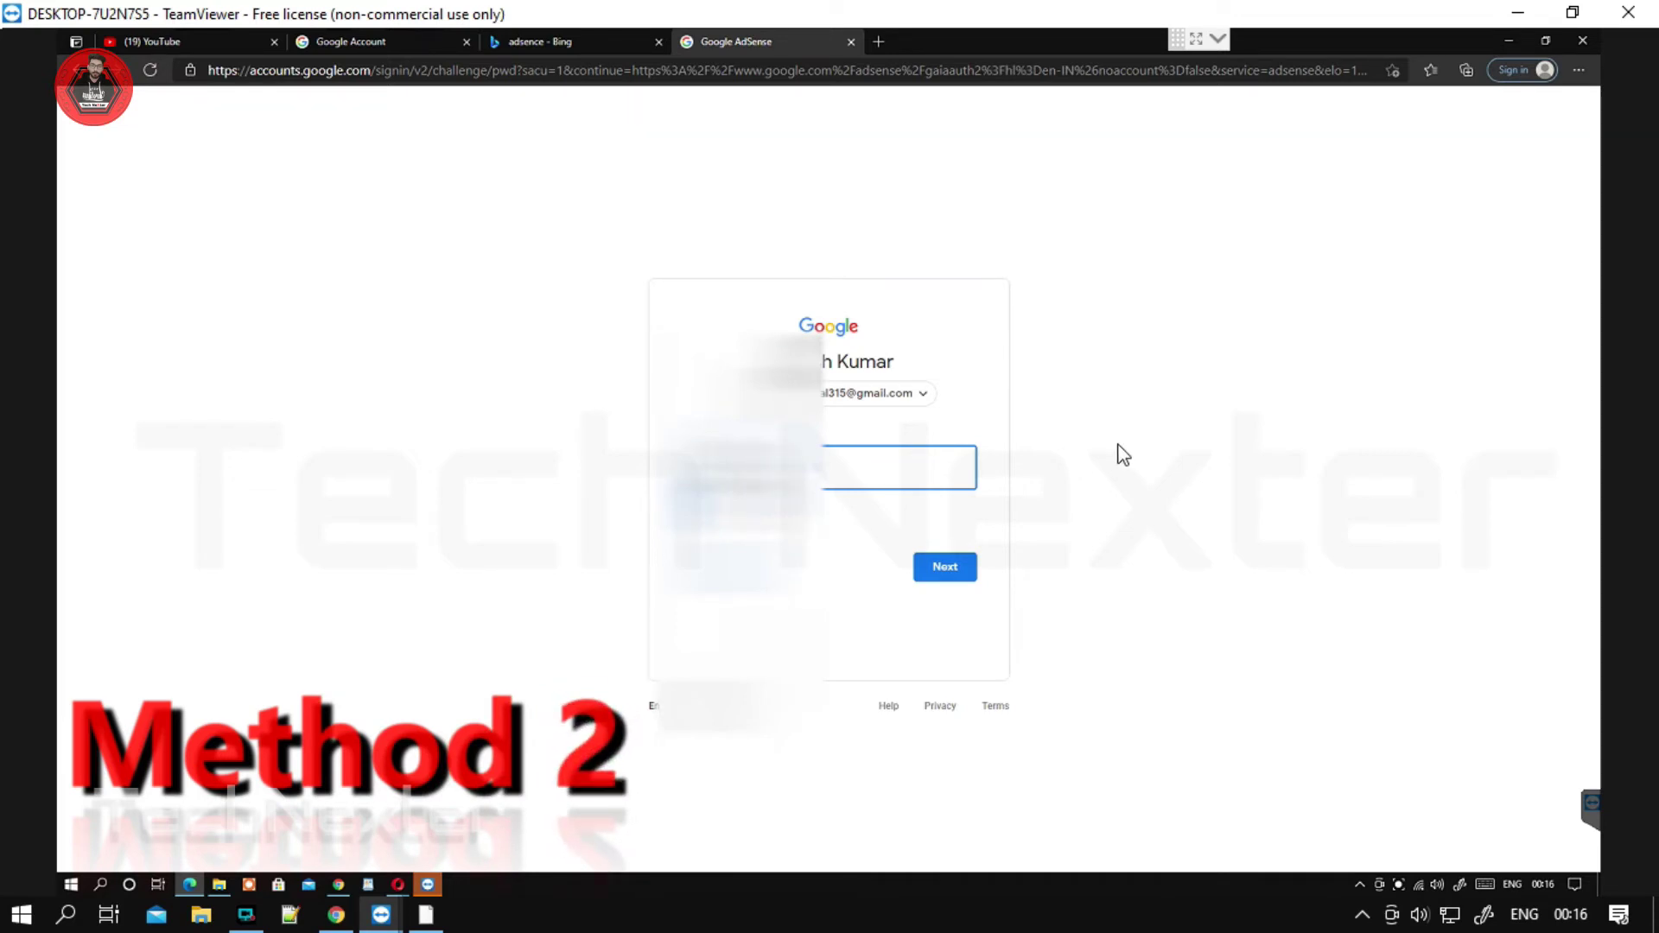
Step: Sign in to AdSense on the remote computer with the account password and open the Manage tax info page
{"action": "left_click", "coordinate": [951, 566]}
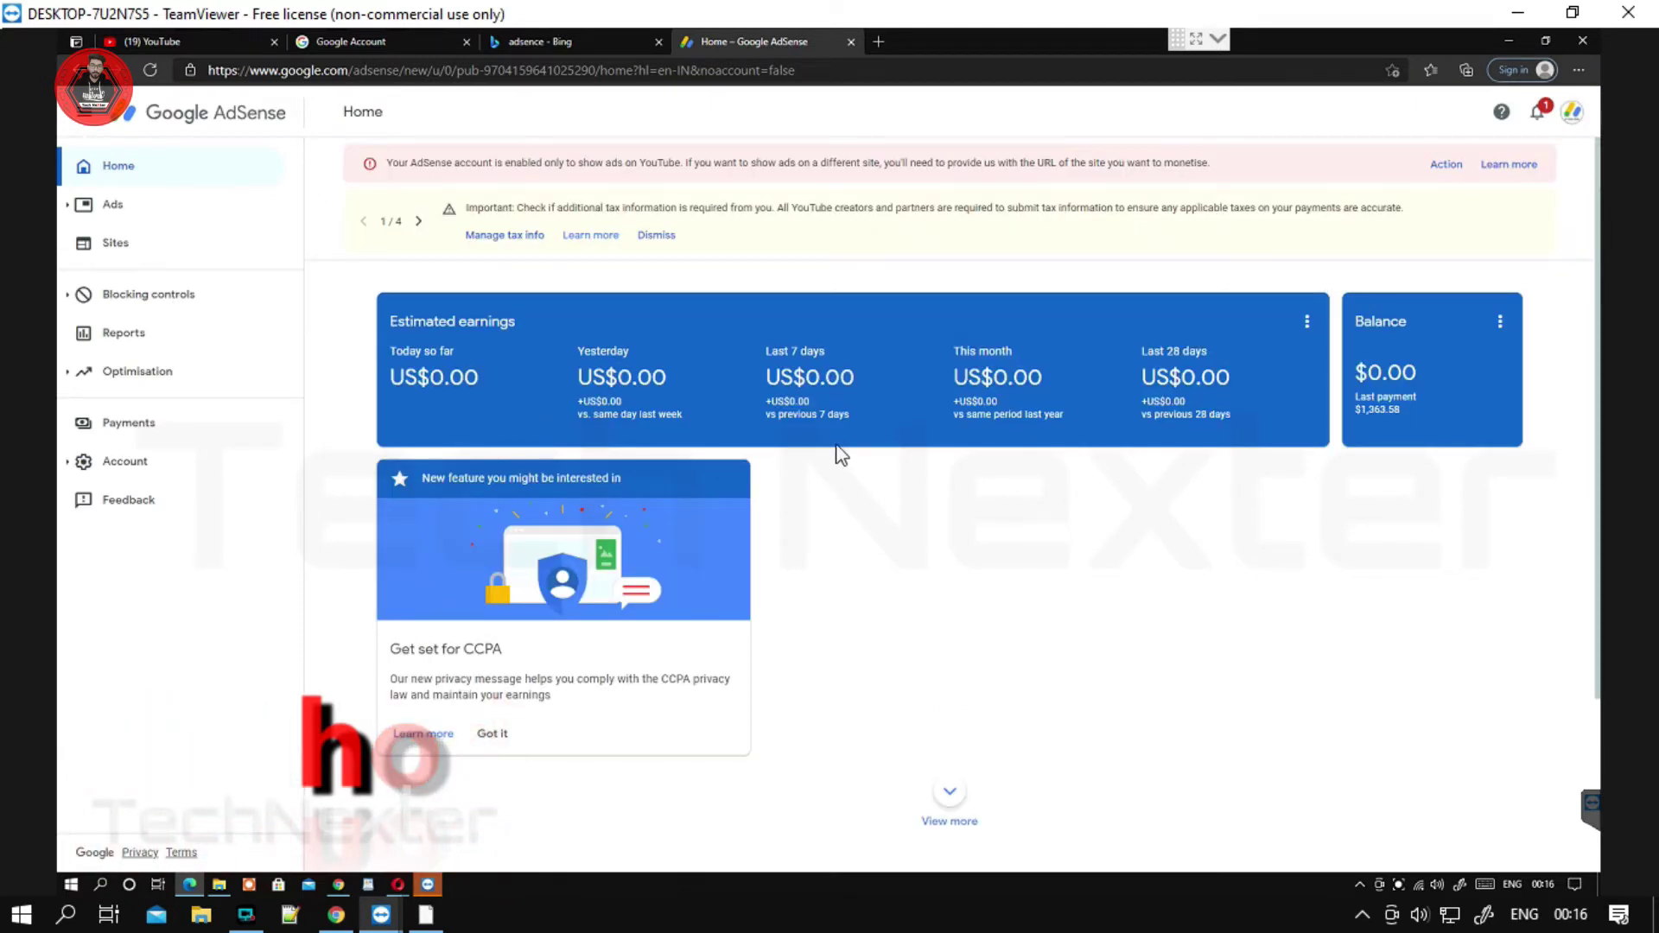
{"action": "left_click", "coordinate": [526, 238]}
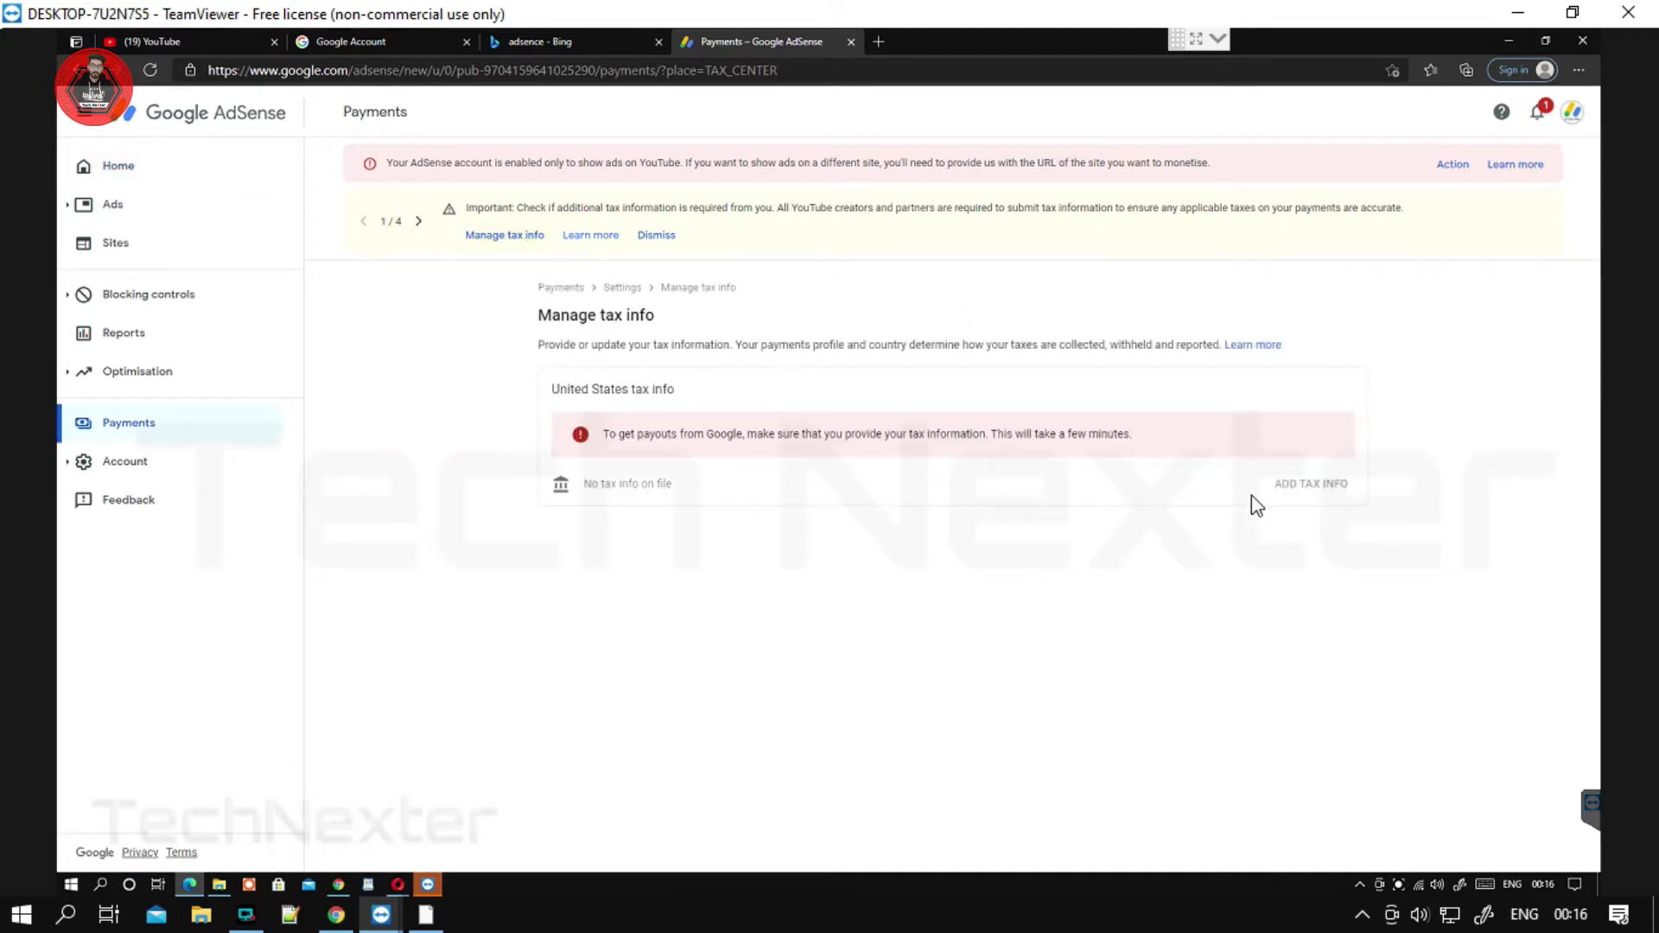
Step: Review the AdSense account information and payments overview, and reopen the Manage tax info page
{"action": "left_click", "coordinate": [152, 469]}
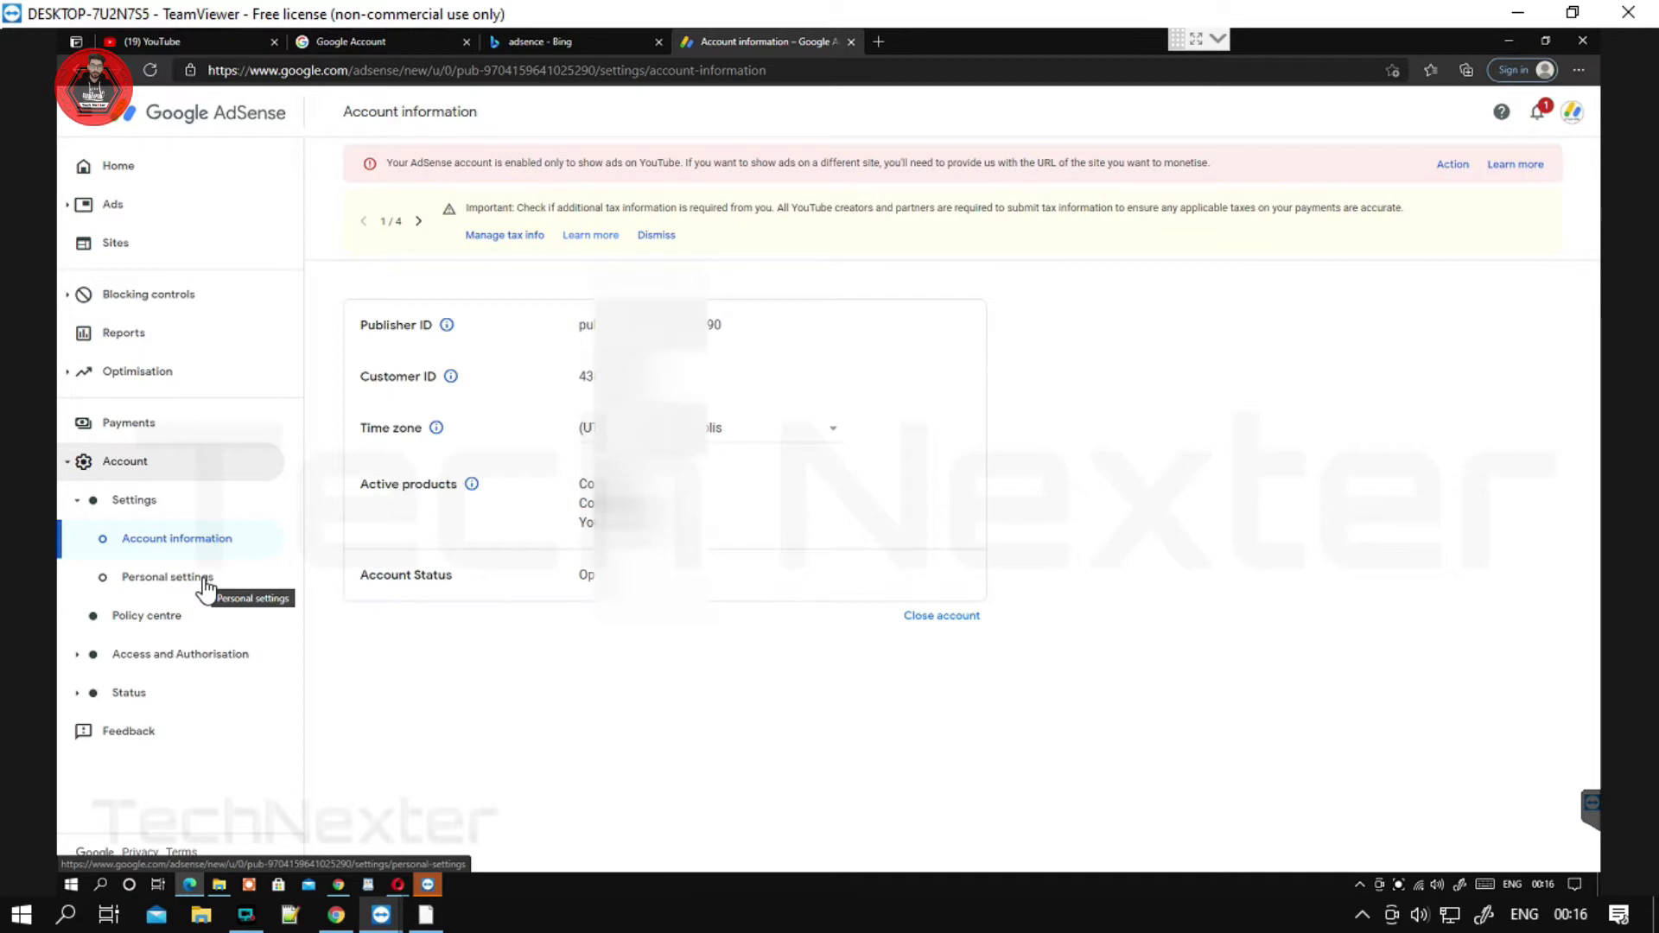
{"action": "left_click", "coordinate": [138, 428]}
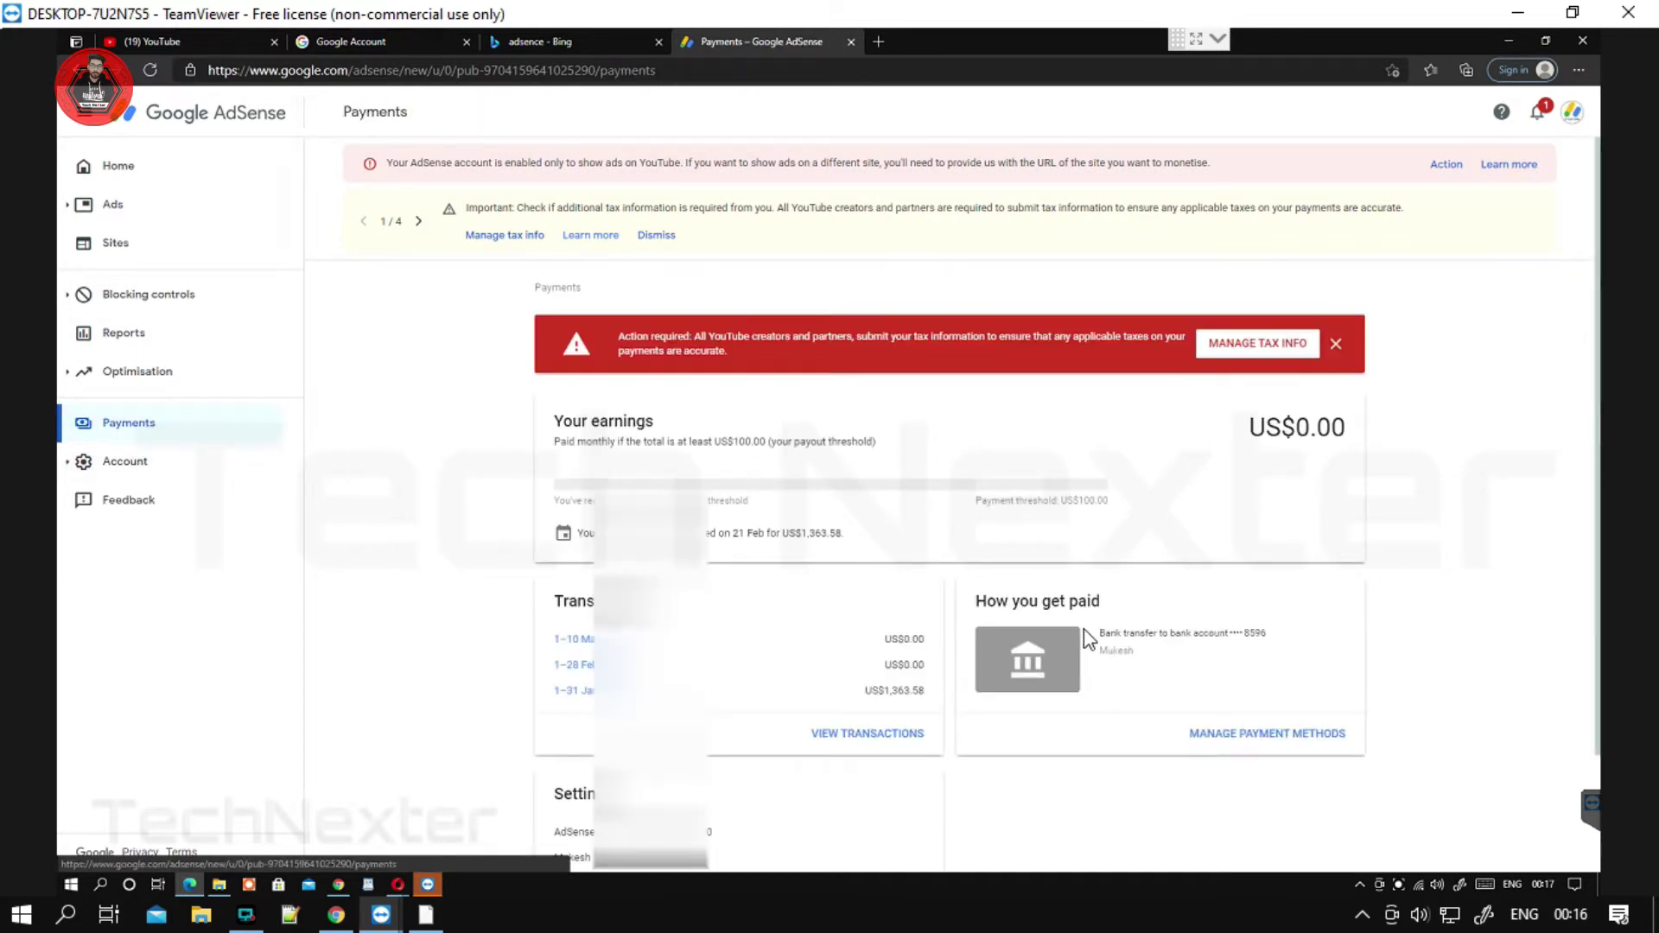
{"action": "scroll", "coordinate": [1086, 639], "scroll_direction": "down", "scroll_amount": 2}
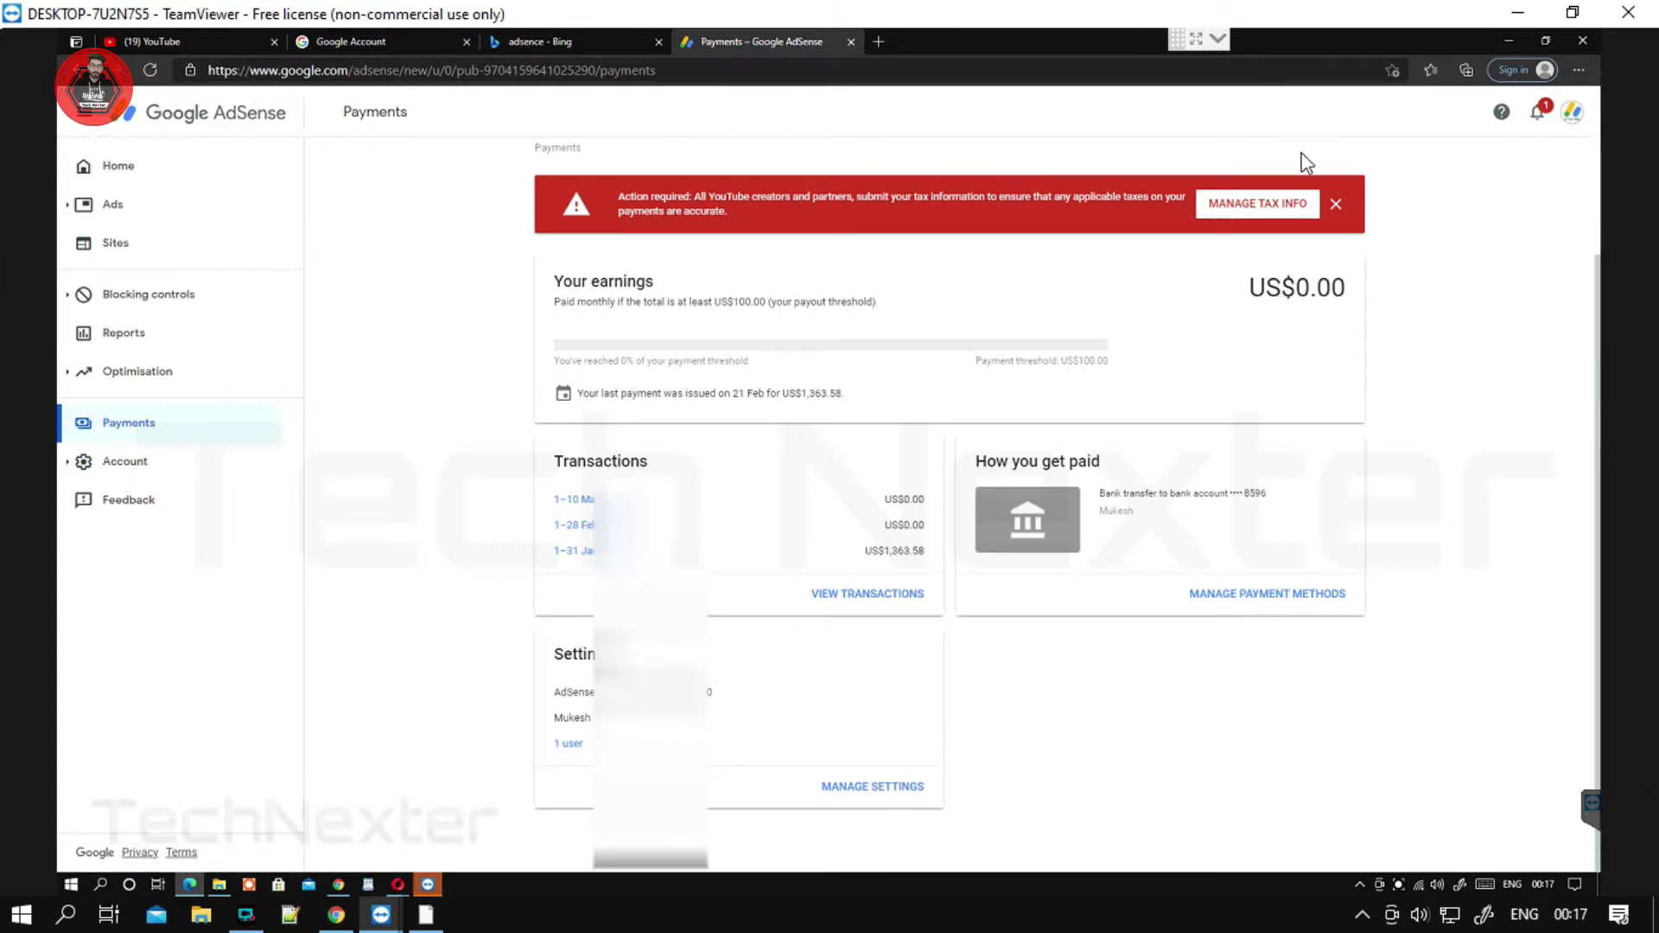
{"action": "left_click", "coordinate": [1270, 210]}
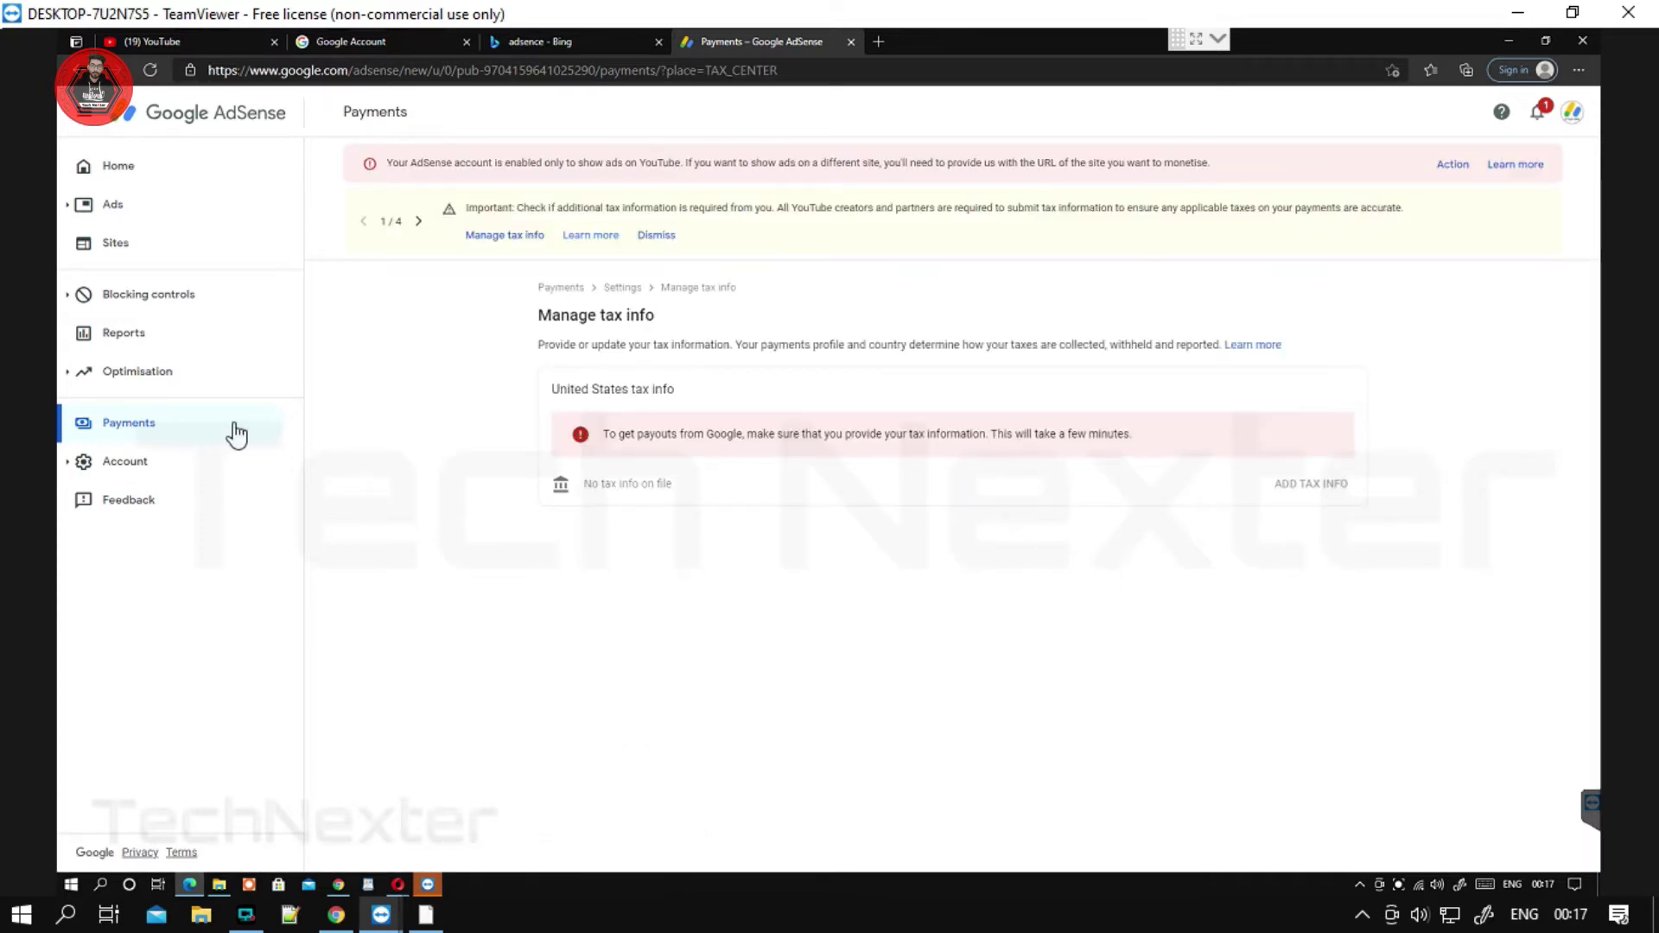
Step: Open the payments settings and go to tax info management from the profile's United States tax info entry
{"action": "left_click", "coordinate": [146, 432]}
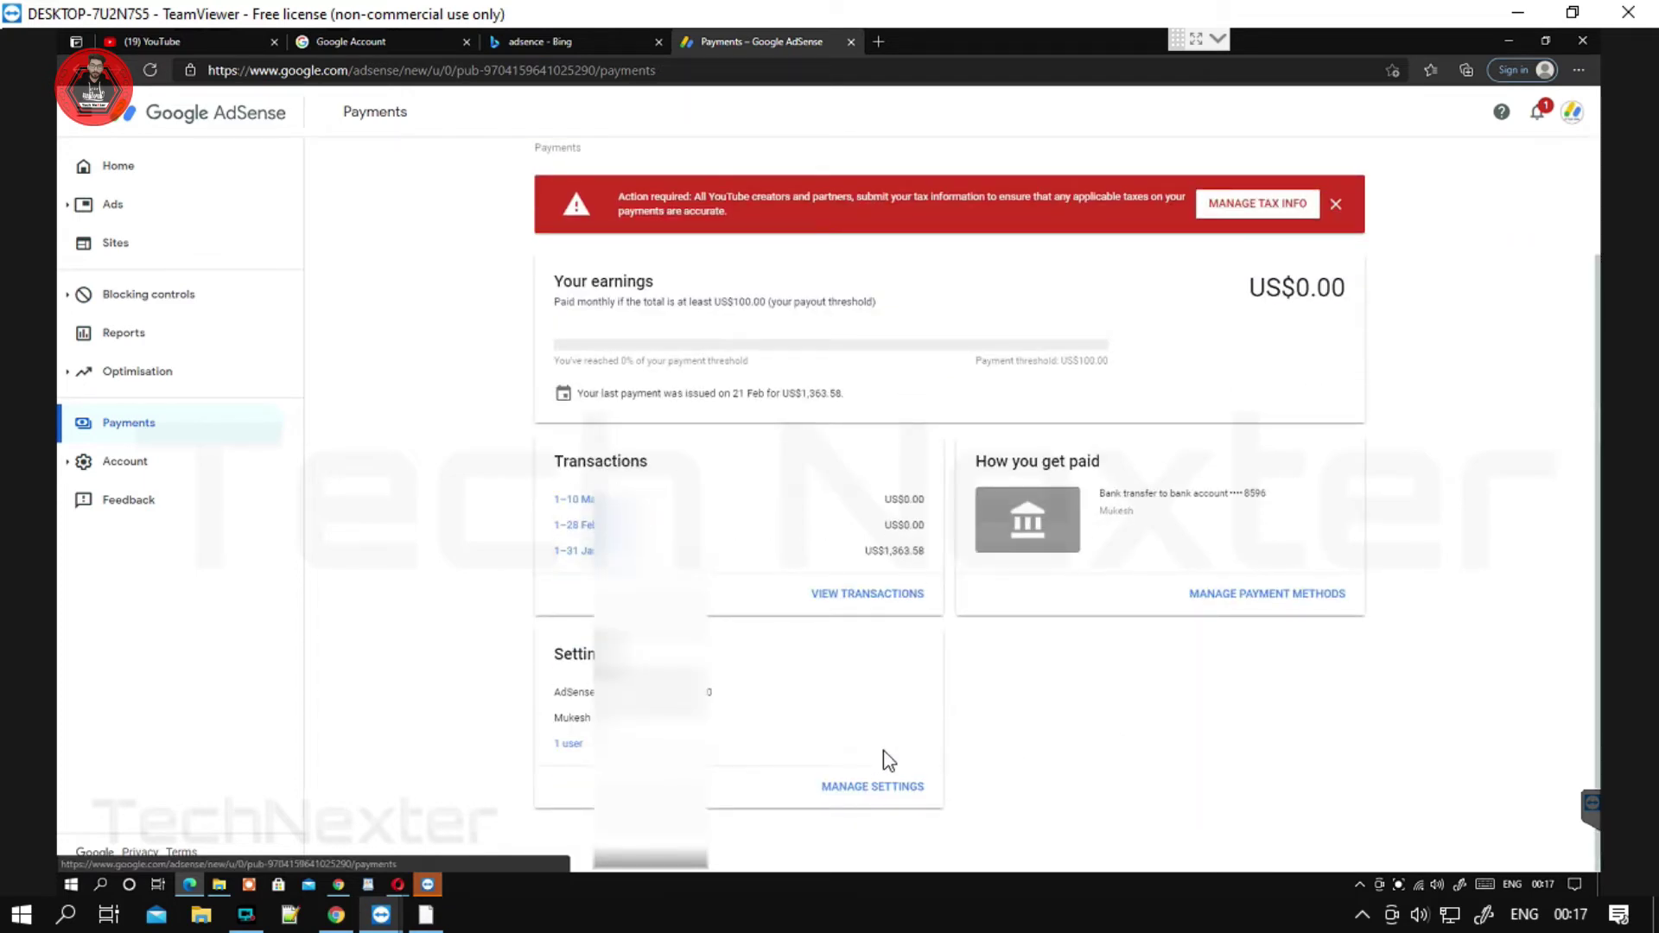
{"action": "left_click", "coordinate": [884, 786]}
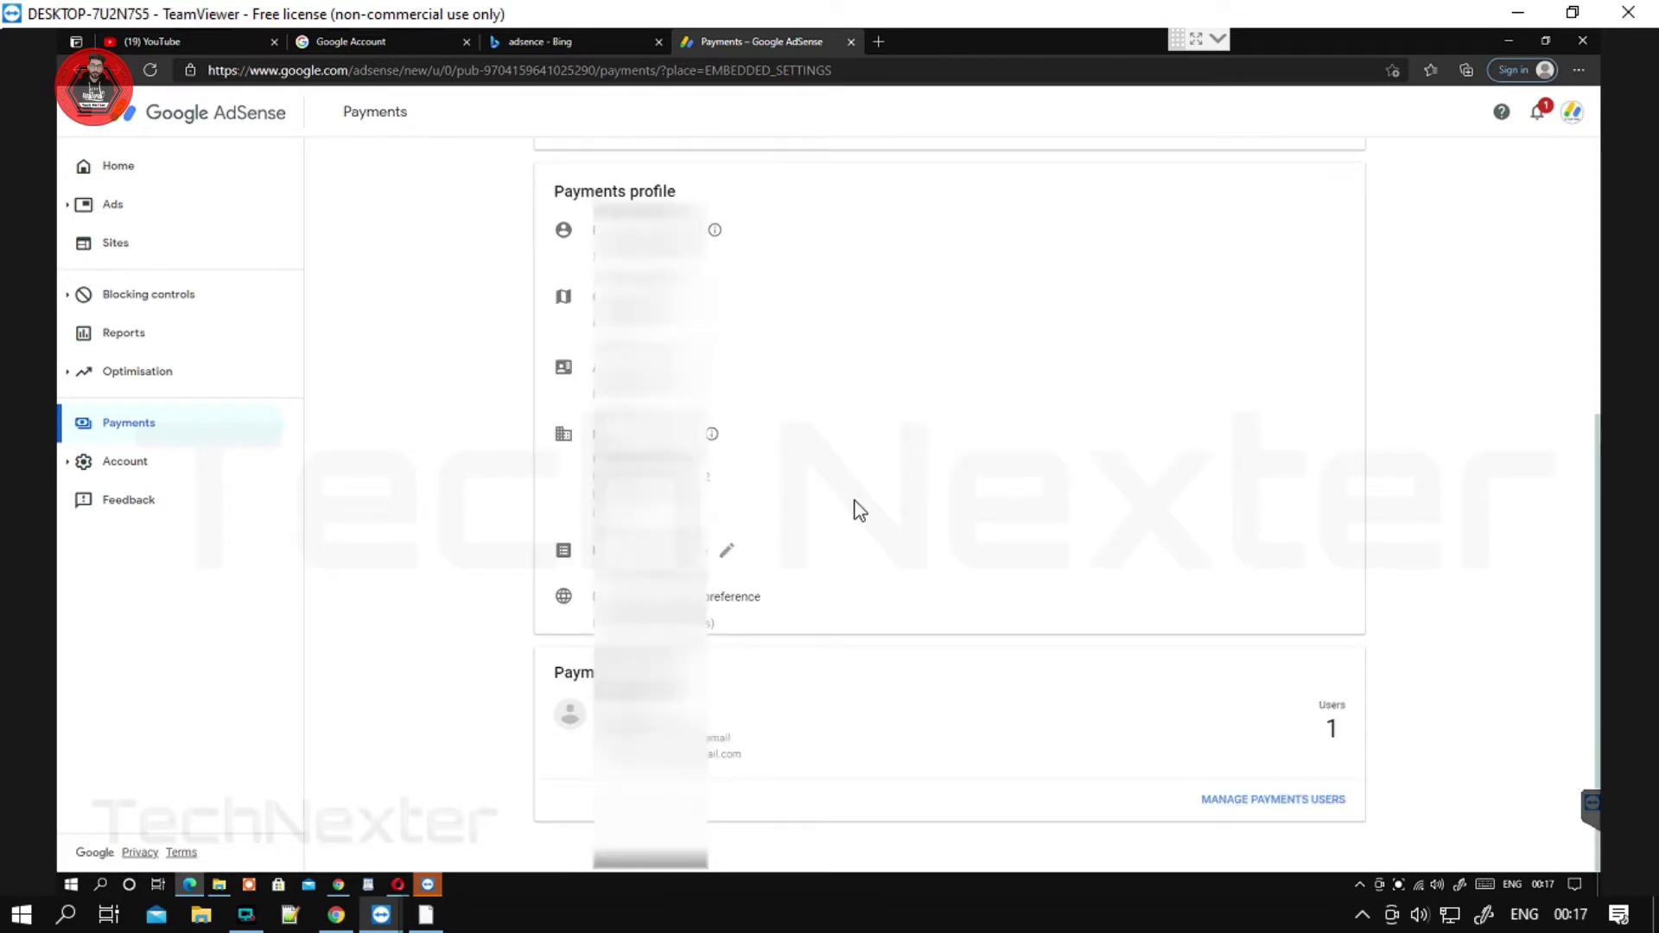
{"action": "left_click", "coordinate": [724, 553]}
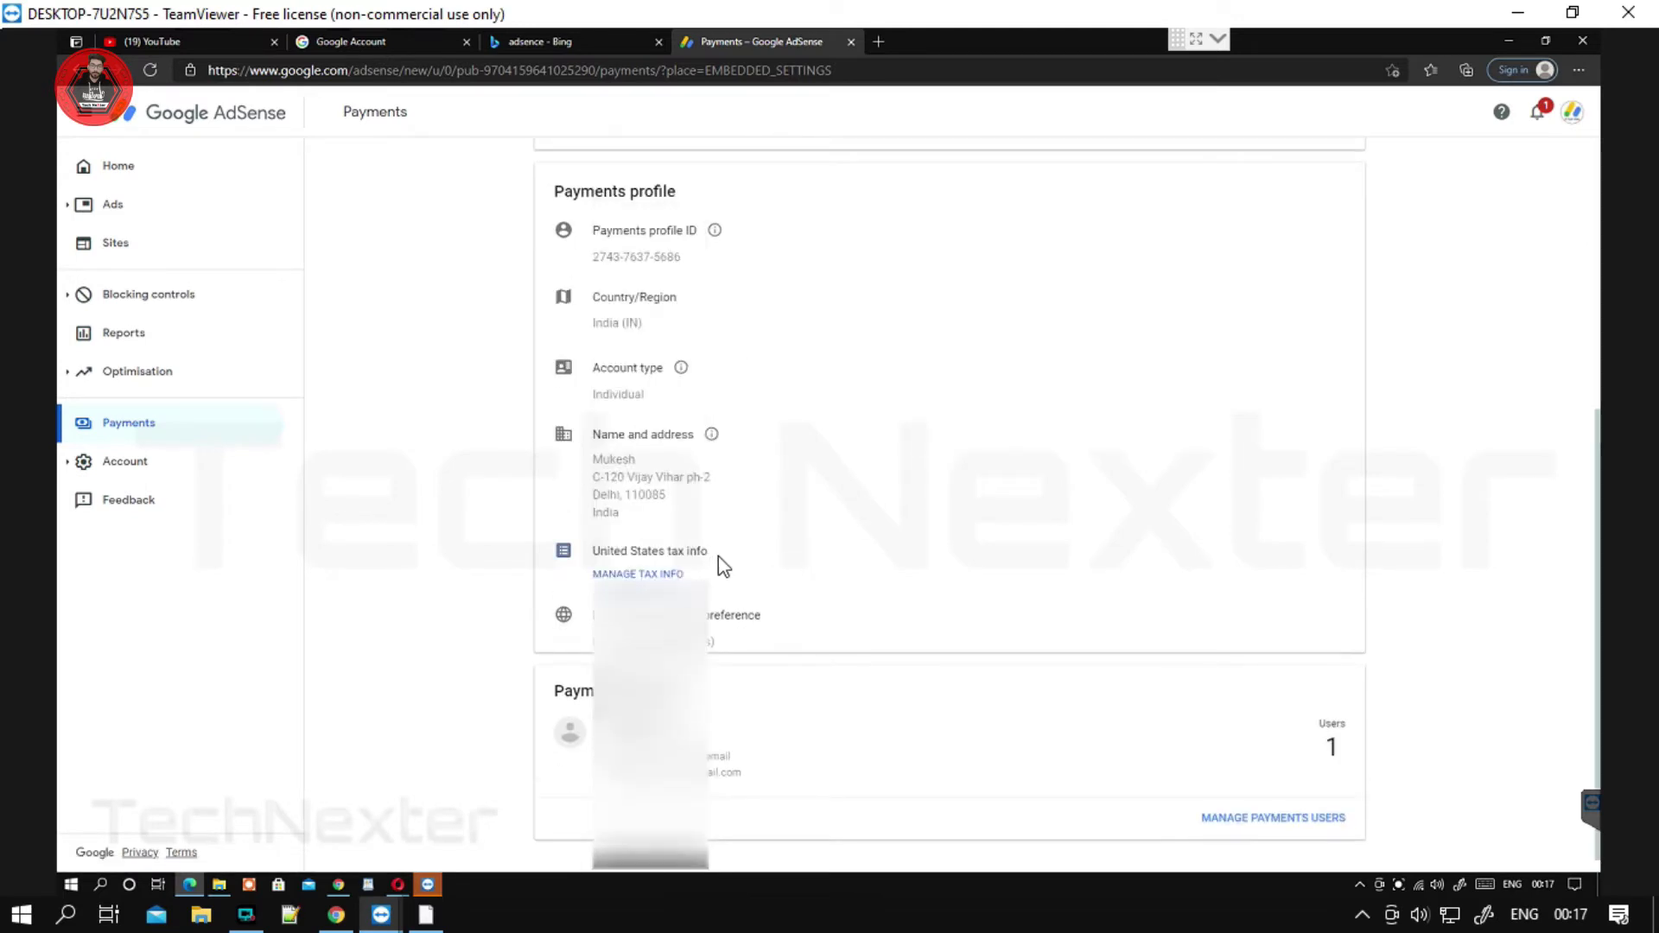
{"action": "left_click", "coordinate": [654, 575]}
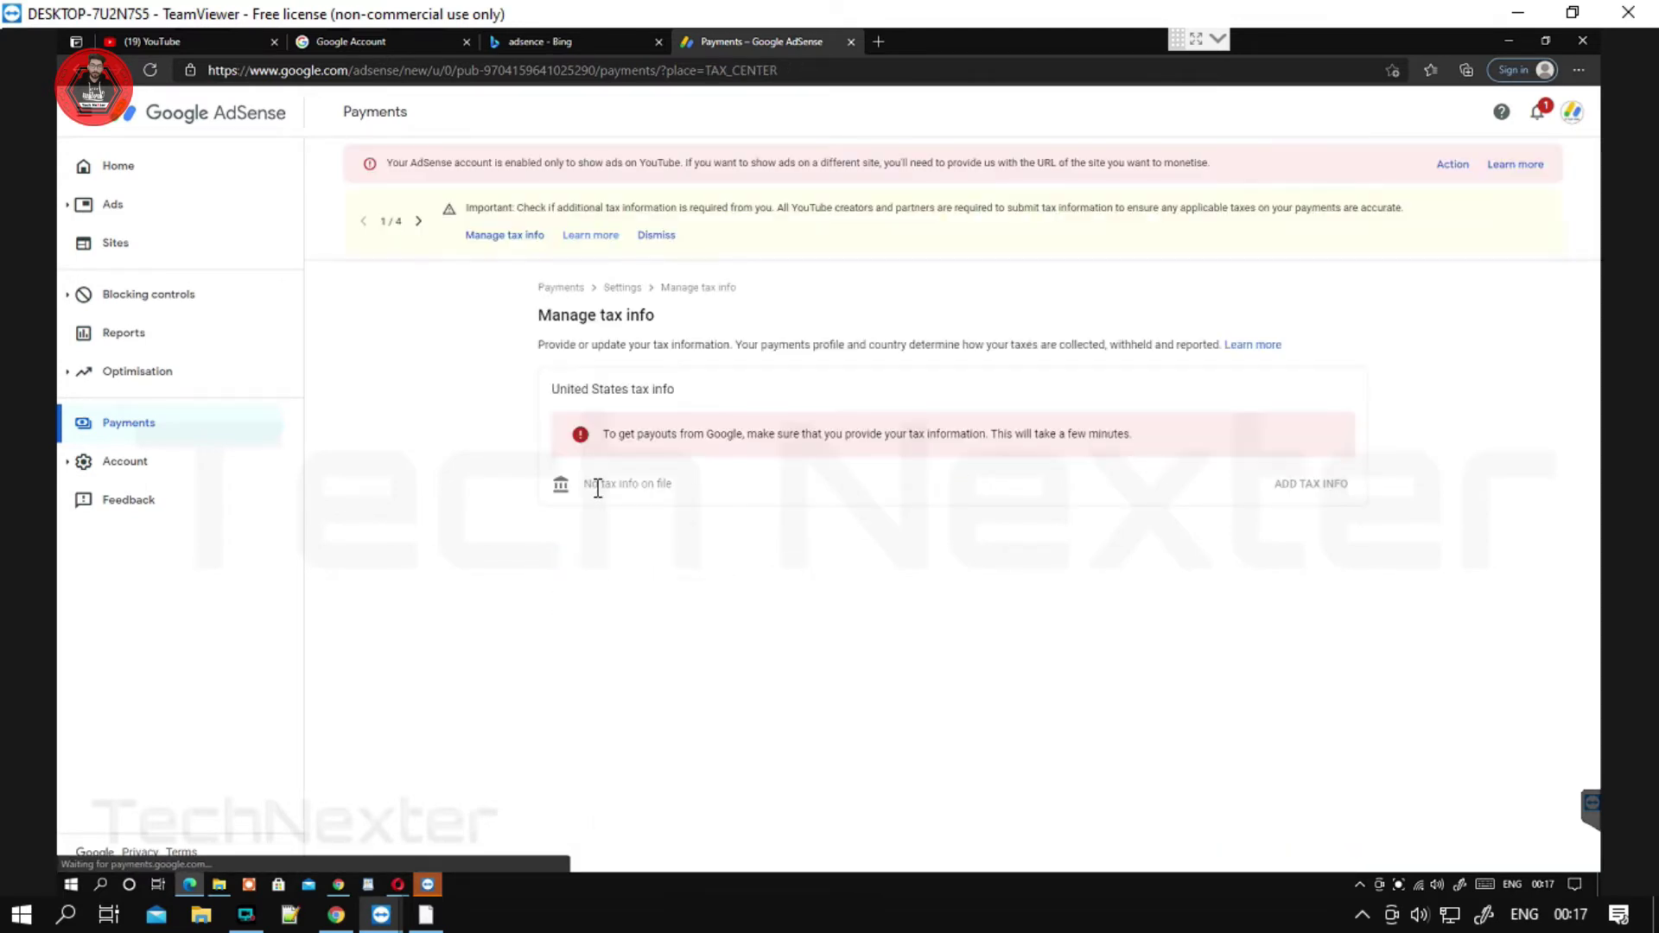
Step: Consult the US tax information help article, open its Google payments center link and check which account is signed in
{"action": "left_click", "coordinate": [1266, 349]}
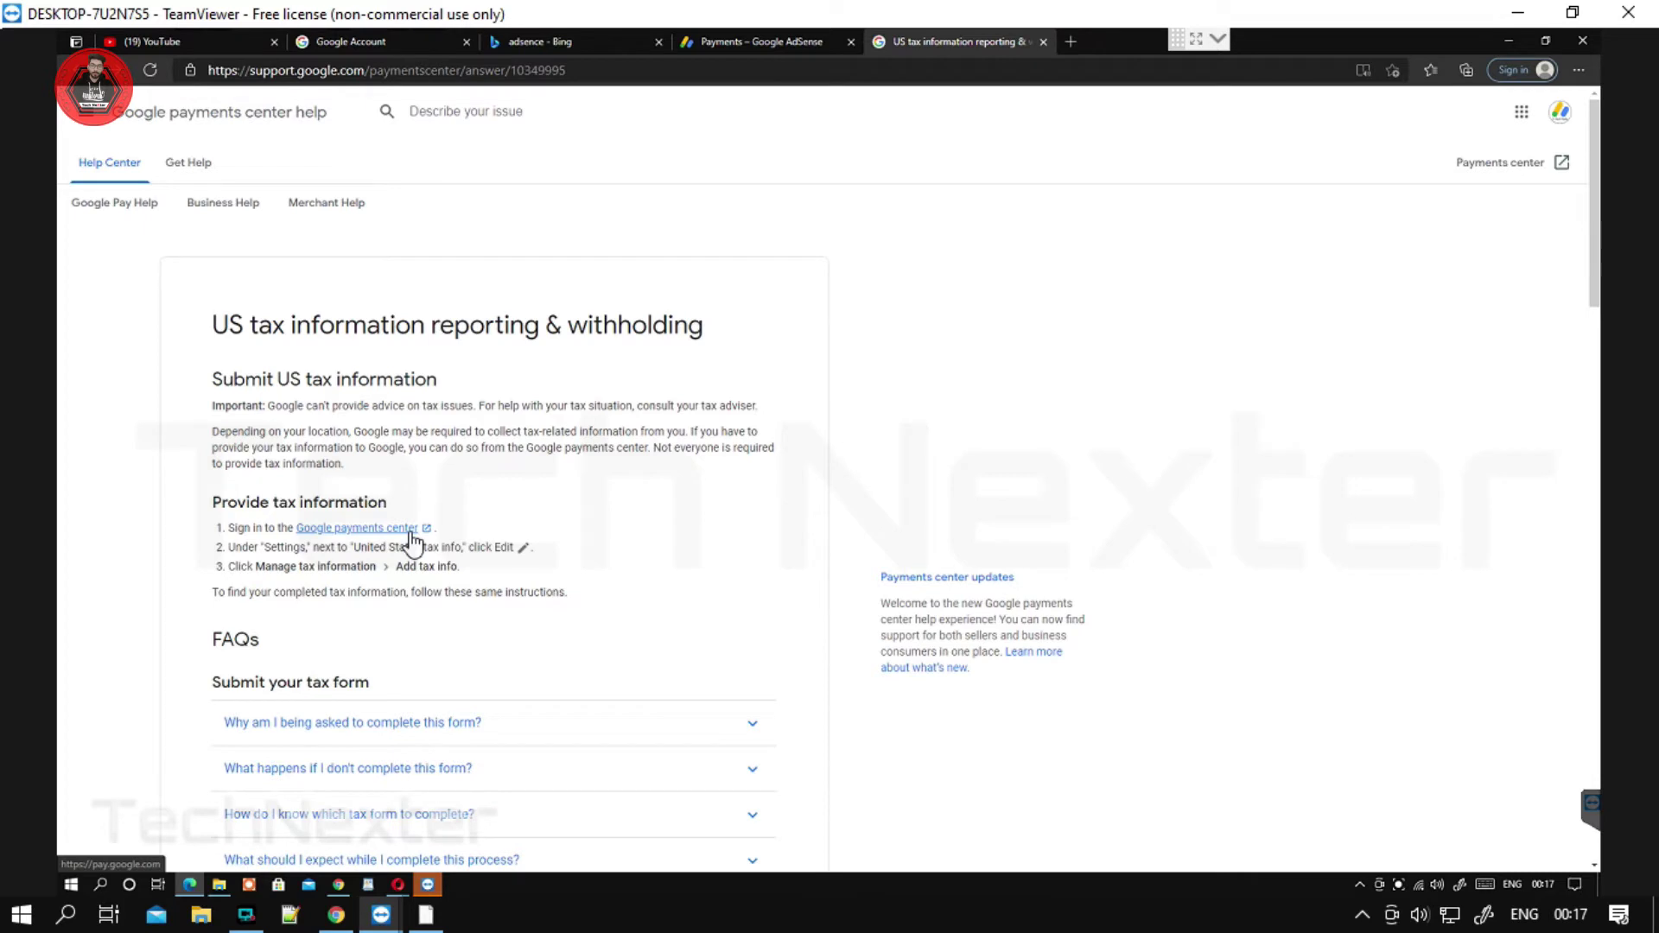
{"action": "left_click", "coordinate": [406, 529]}
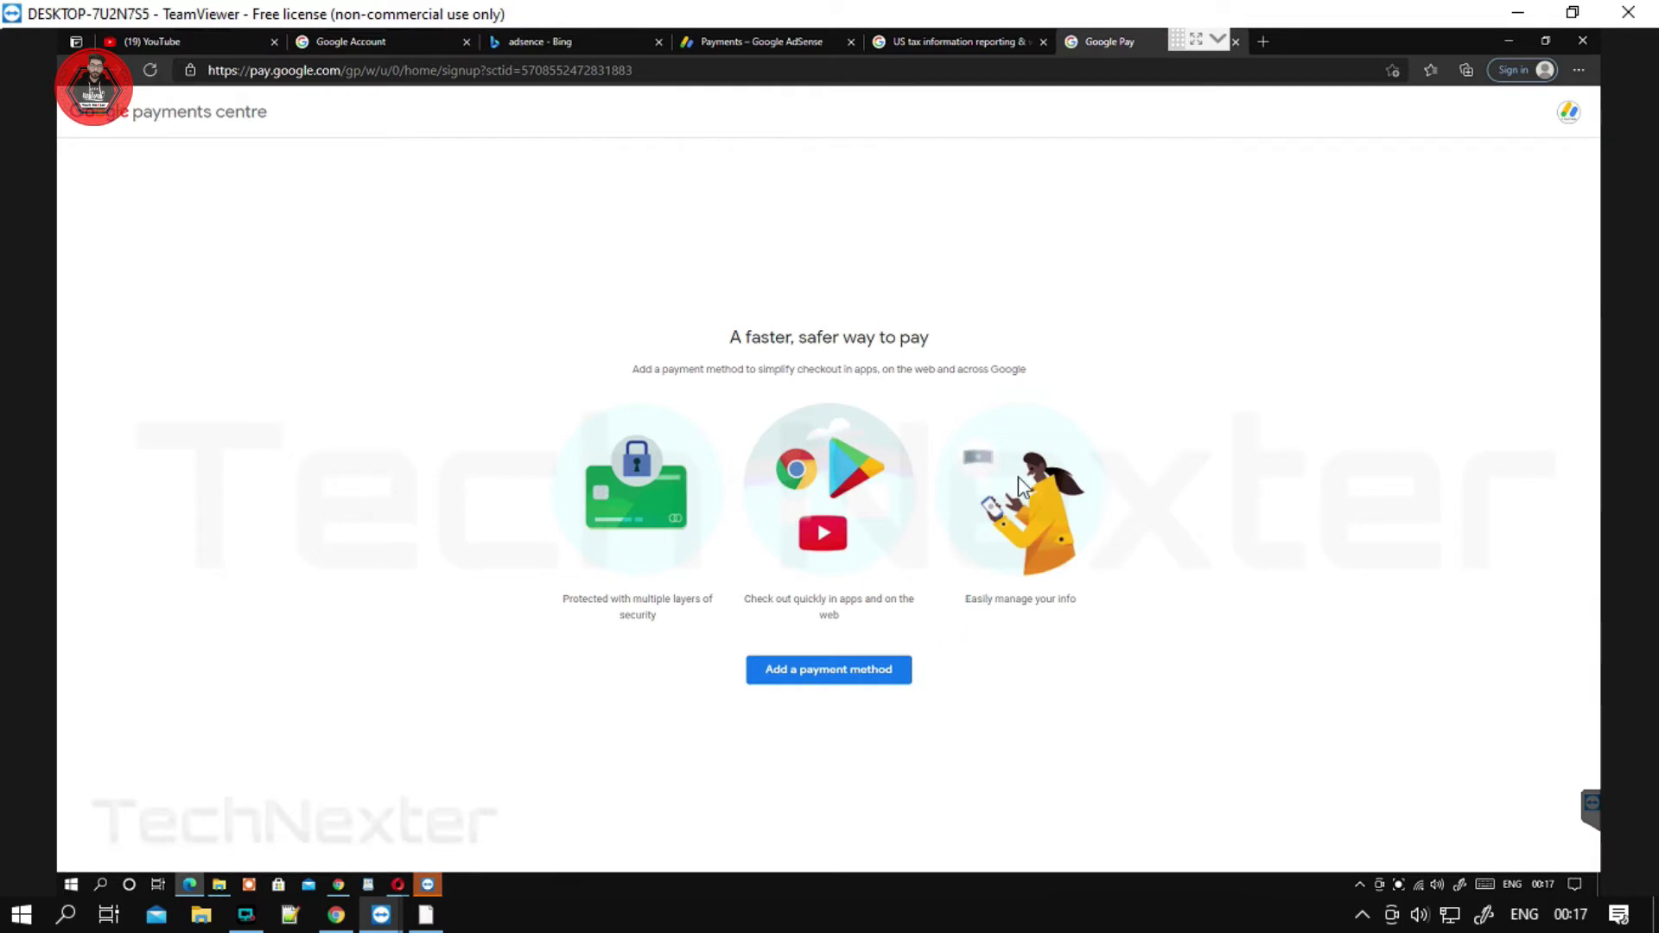
{"action": "left_click", "coordinate": [1564, 119]}
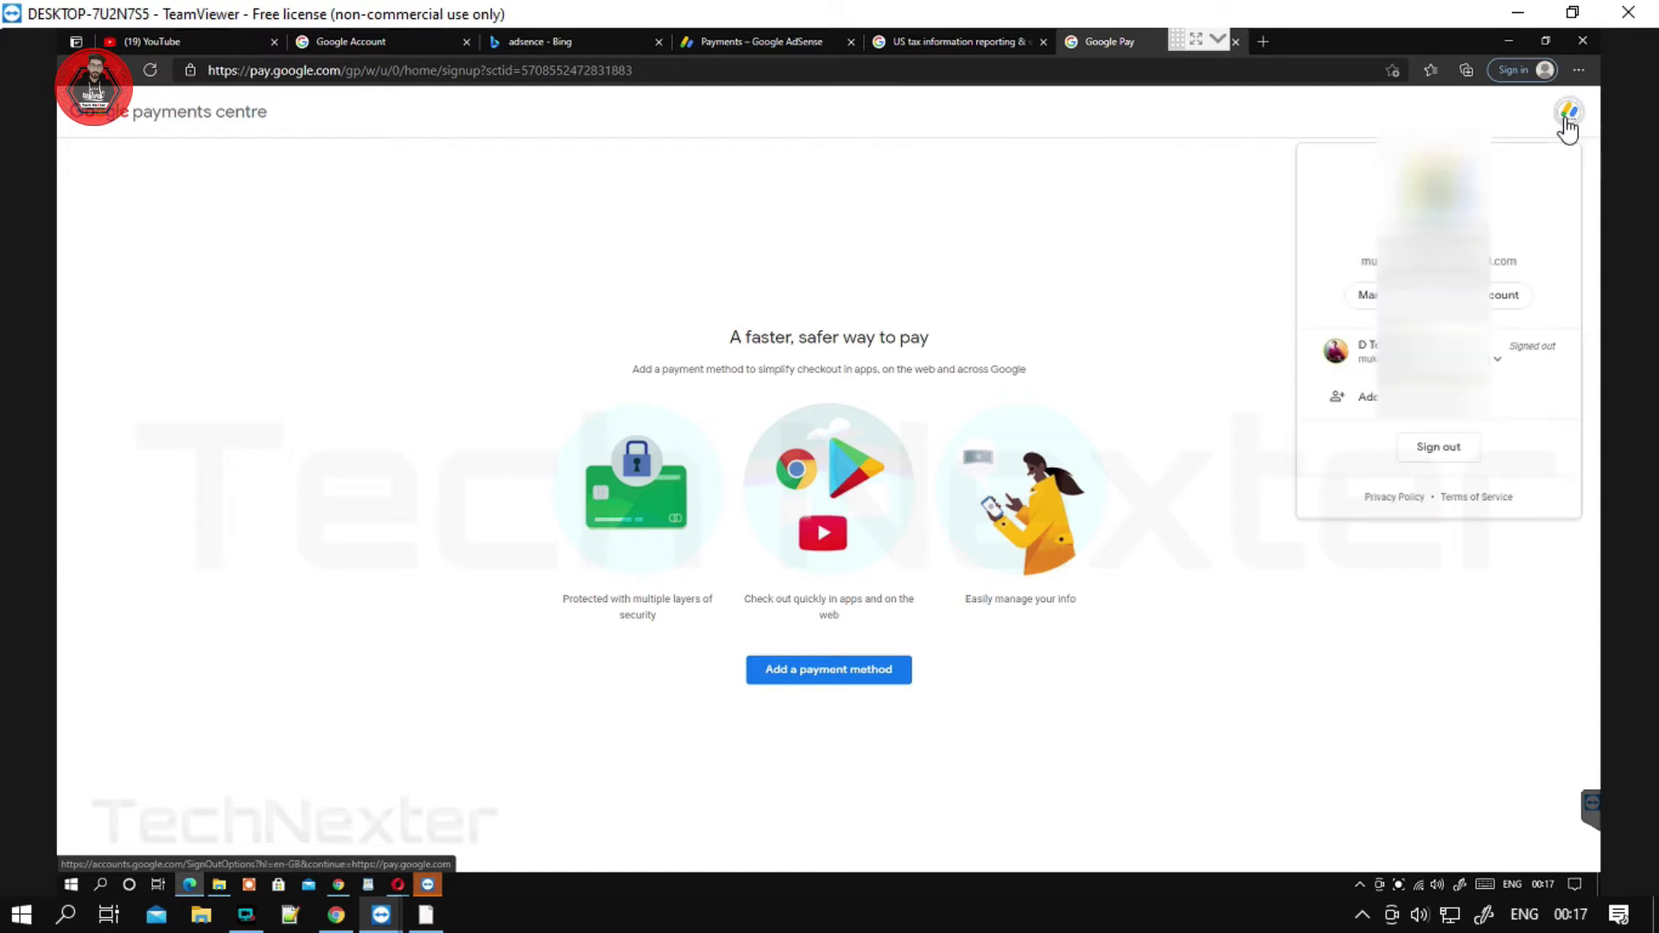
{"action": "left_click", "coordinate": [1259, 220]}
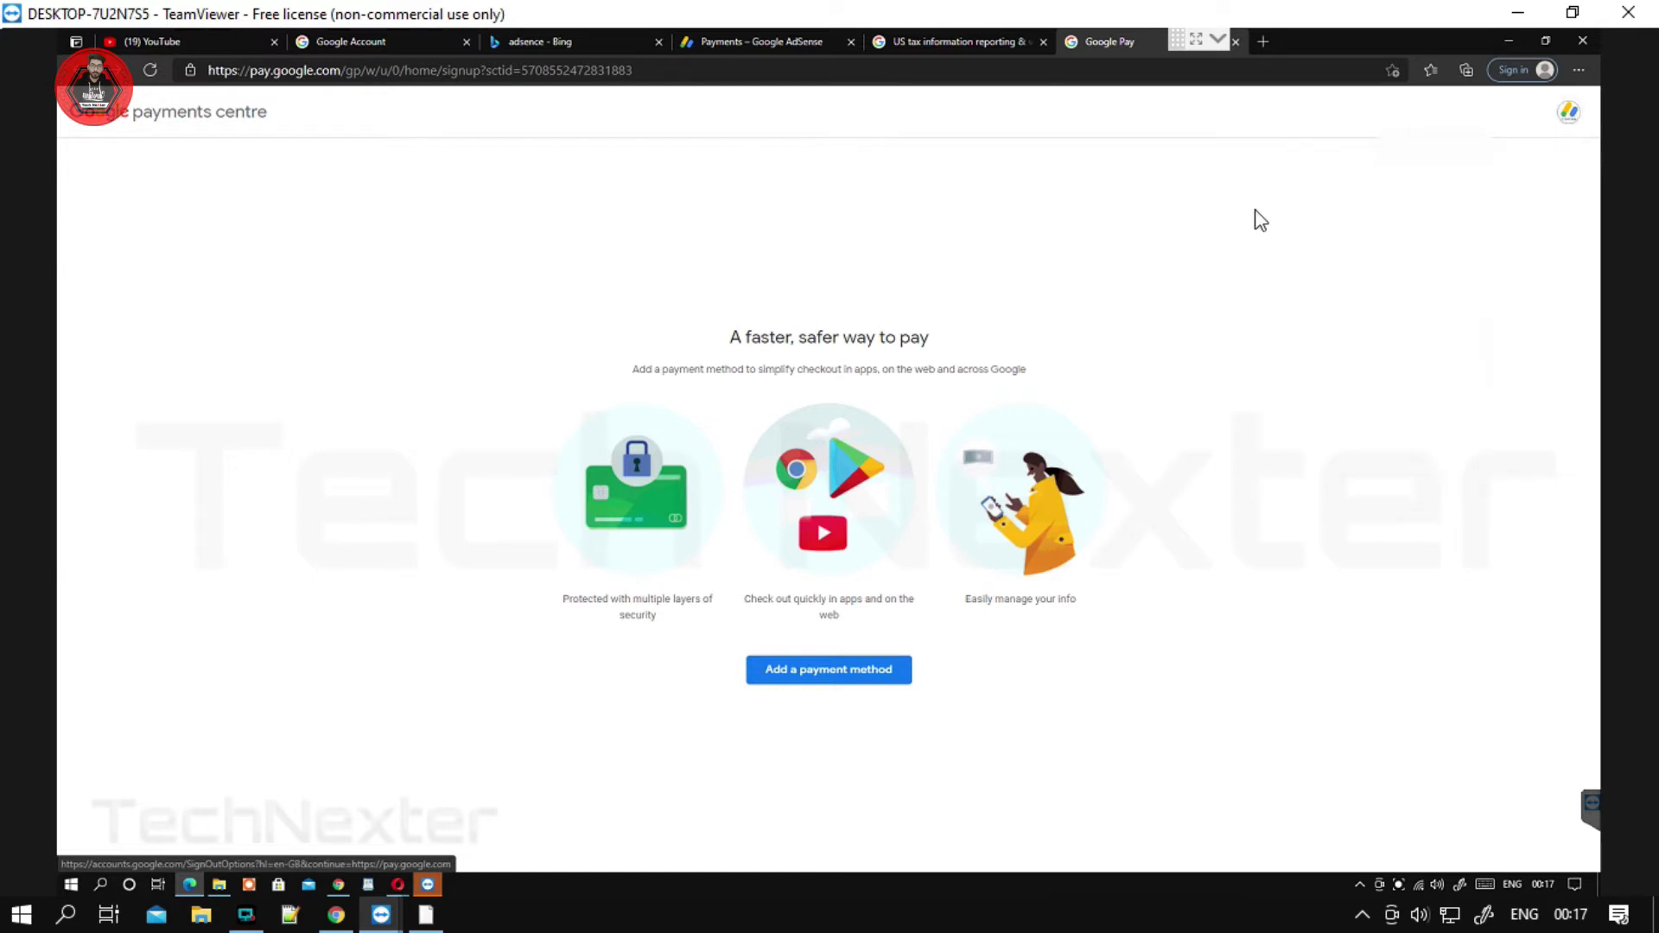
{"action": "left_click", "coordinate": [961, 38]}
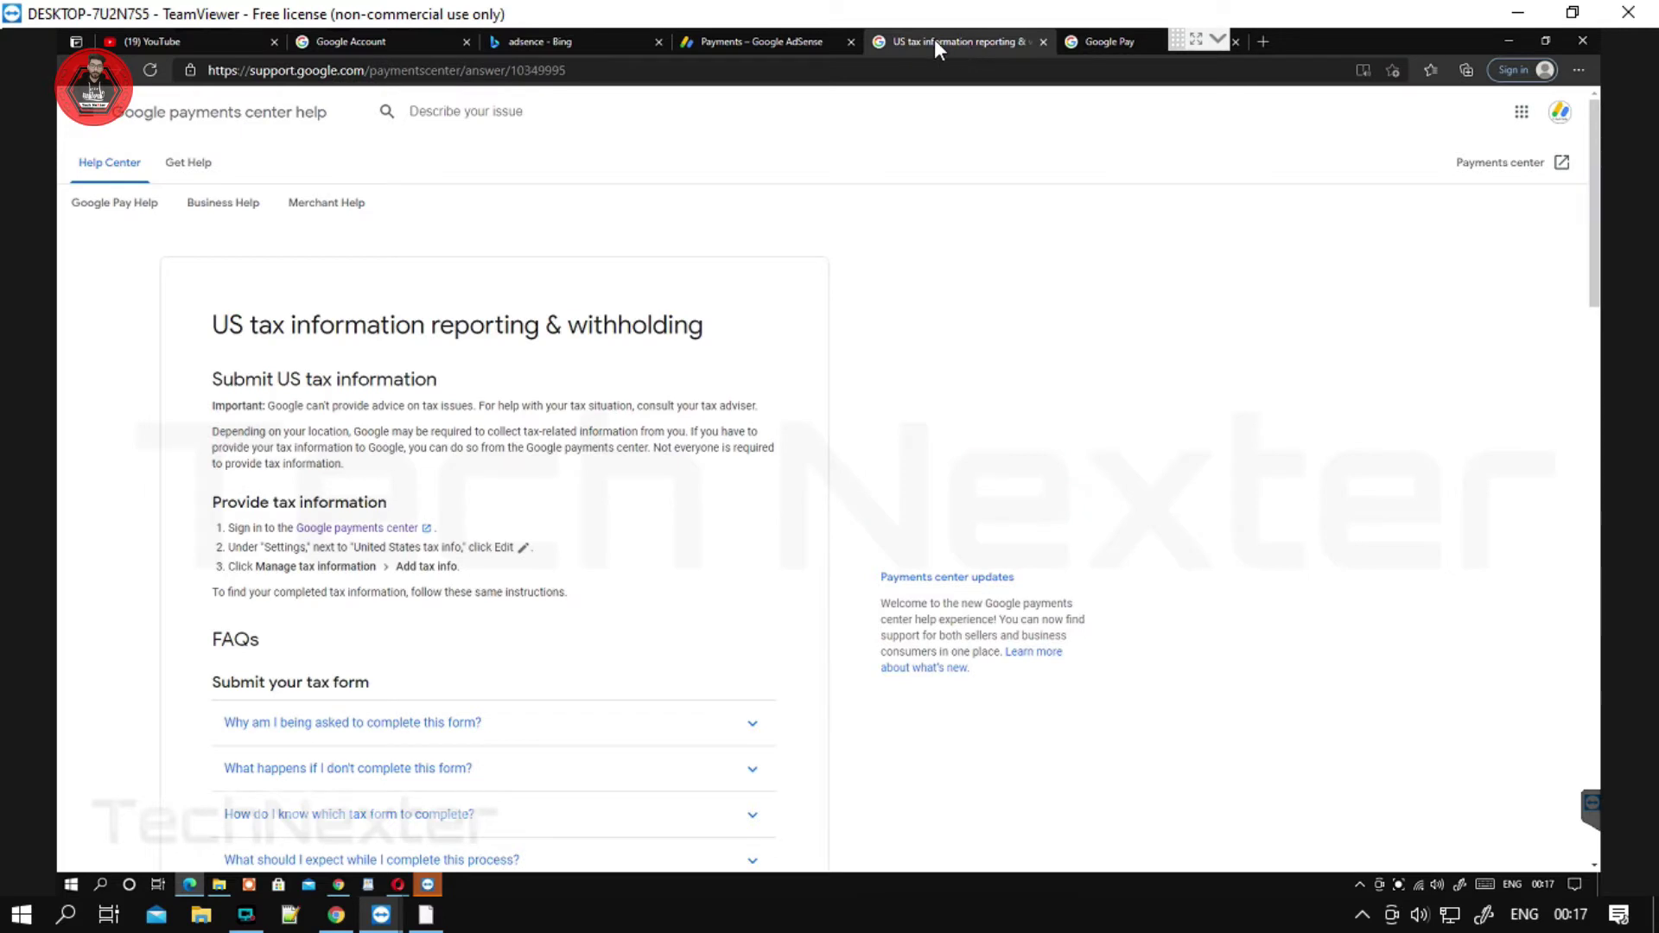
Step: Open the AdSense account settings and copy the e-mail address of the account signed in to YouTube
{"action": "left_click", "coordinate": [762, 48]}
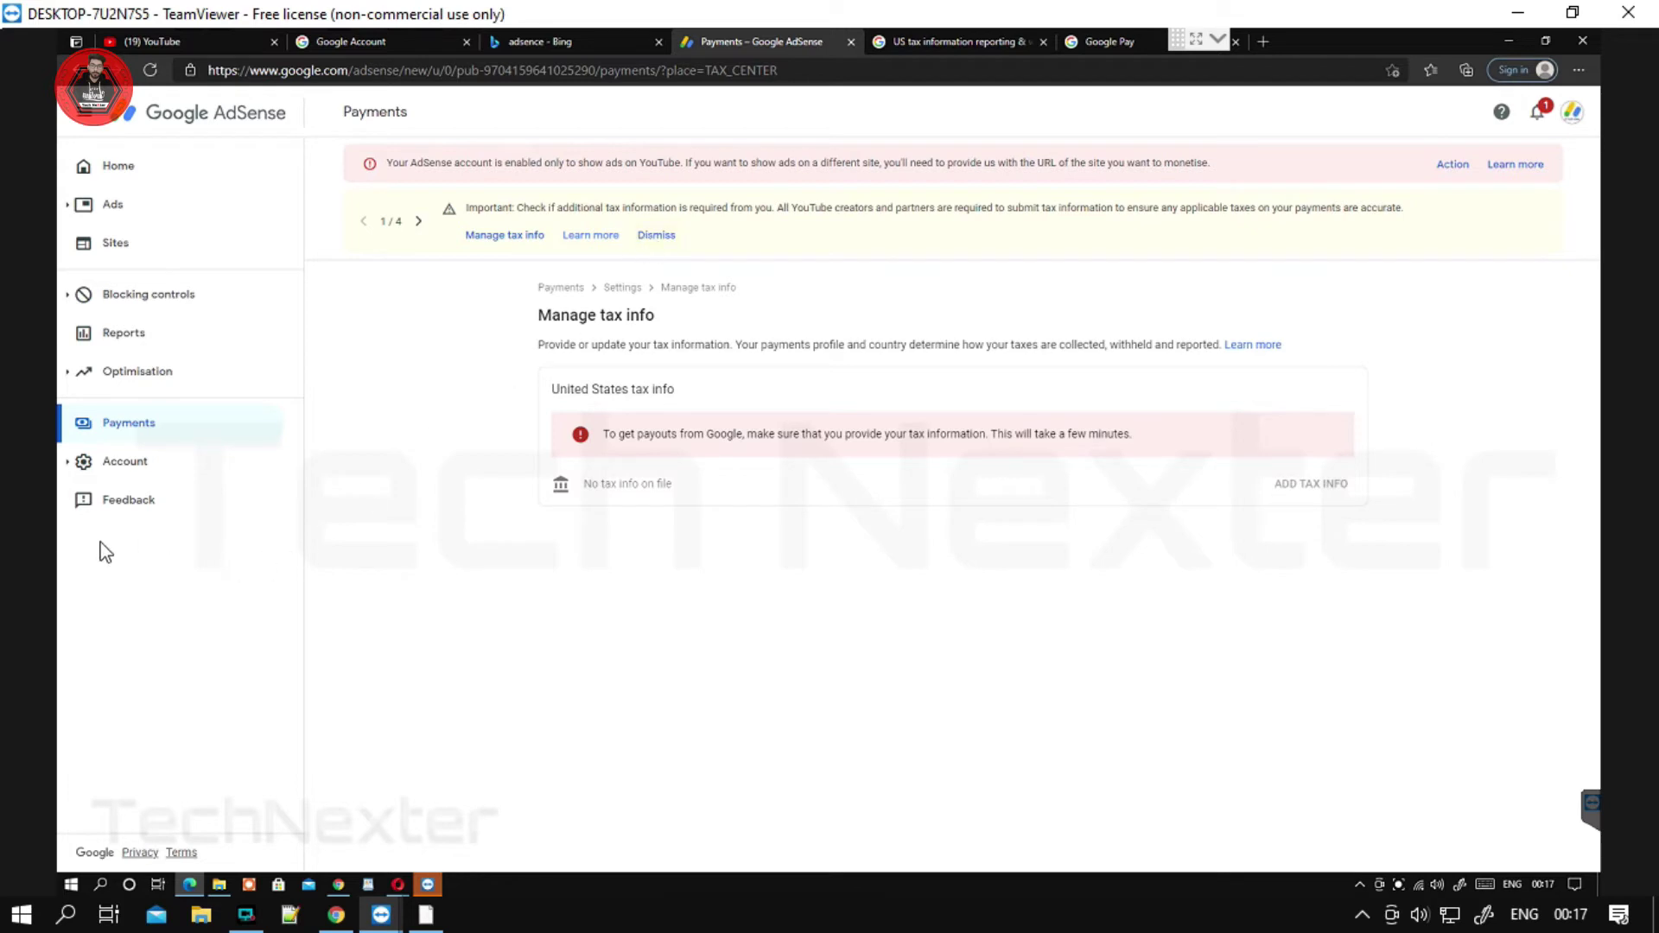
{"action": "left_click", "coordinate": [125, 464]}
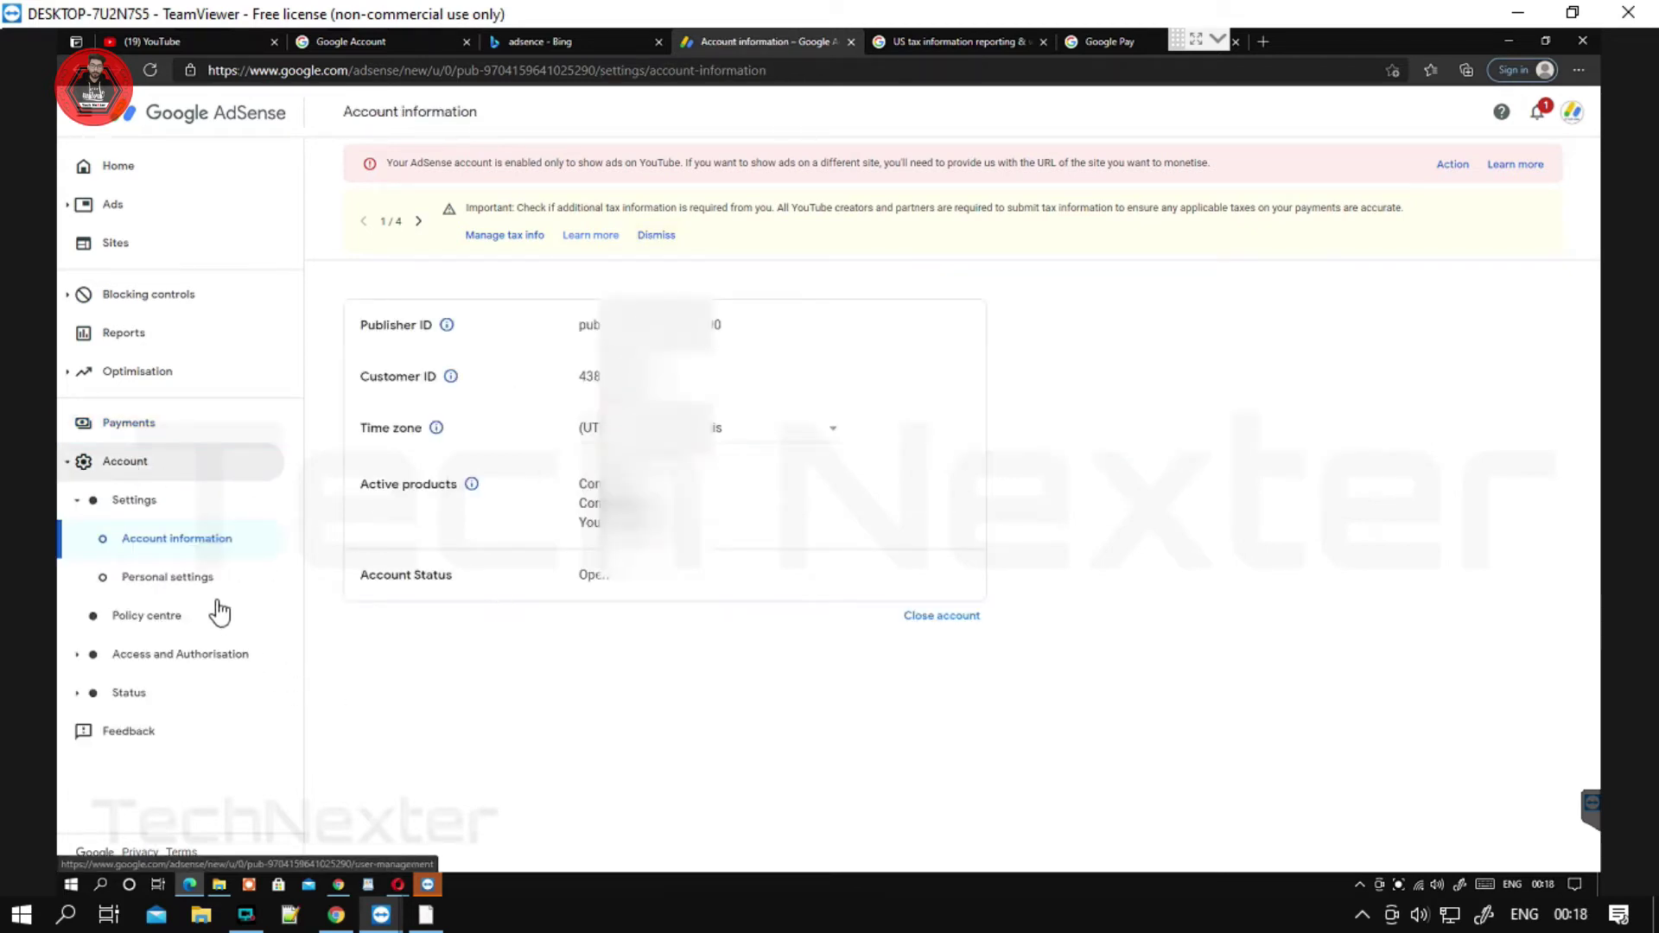
{"action": "left_click", "coordinate": [150, 41]}
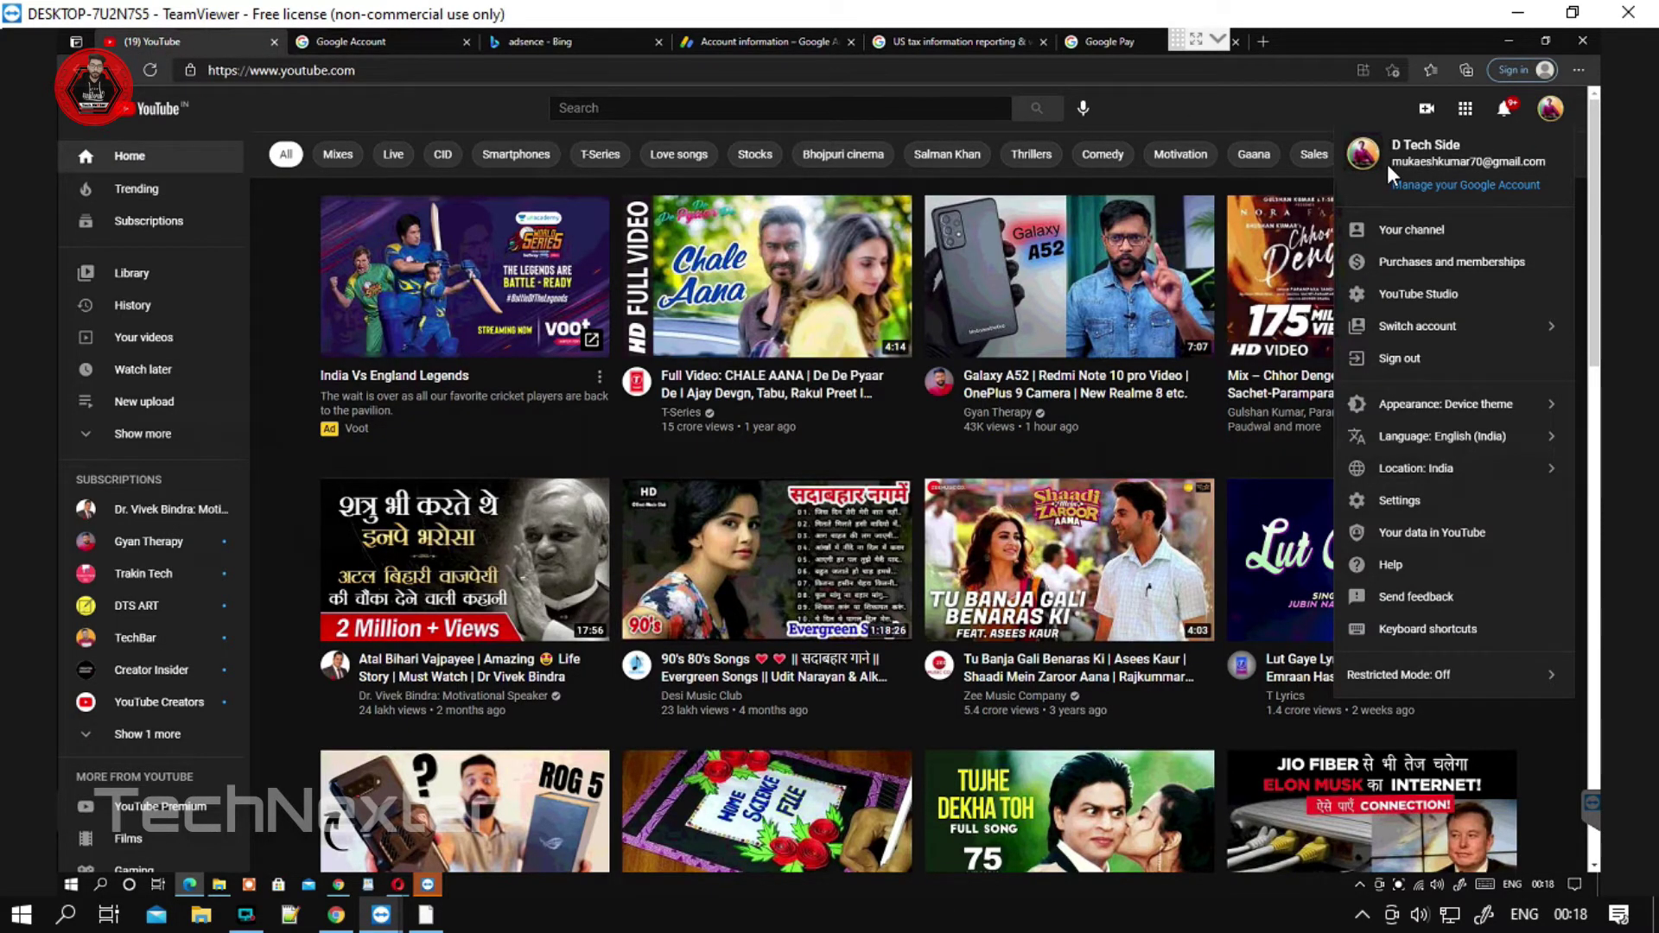
{"action": "left_click_drag", "start_coordinate": [1392, 162], "coordinate": [1541, 167]}
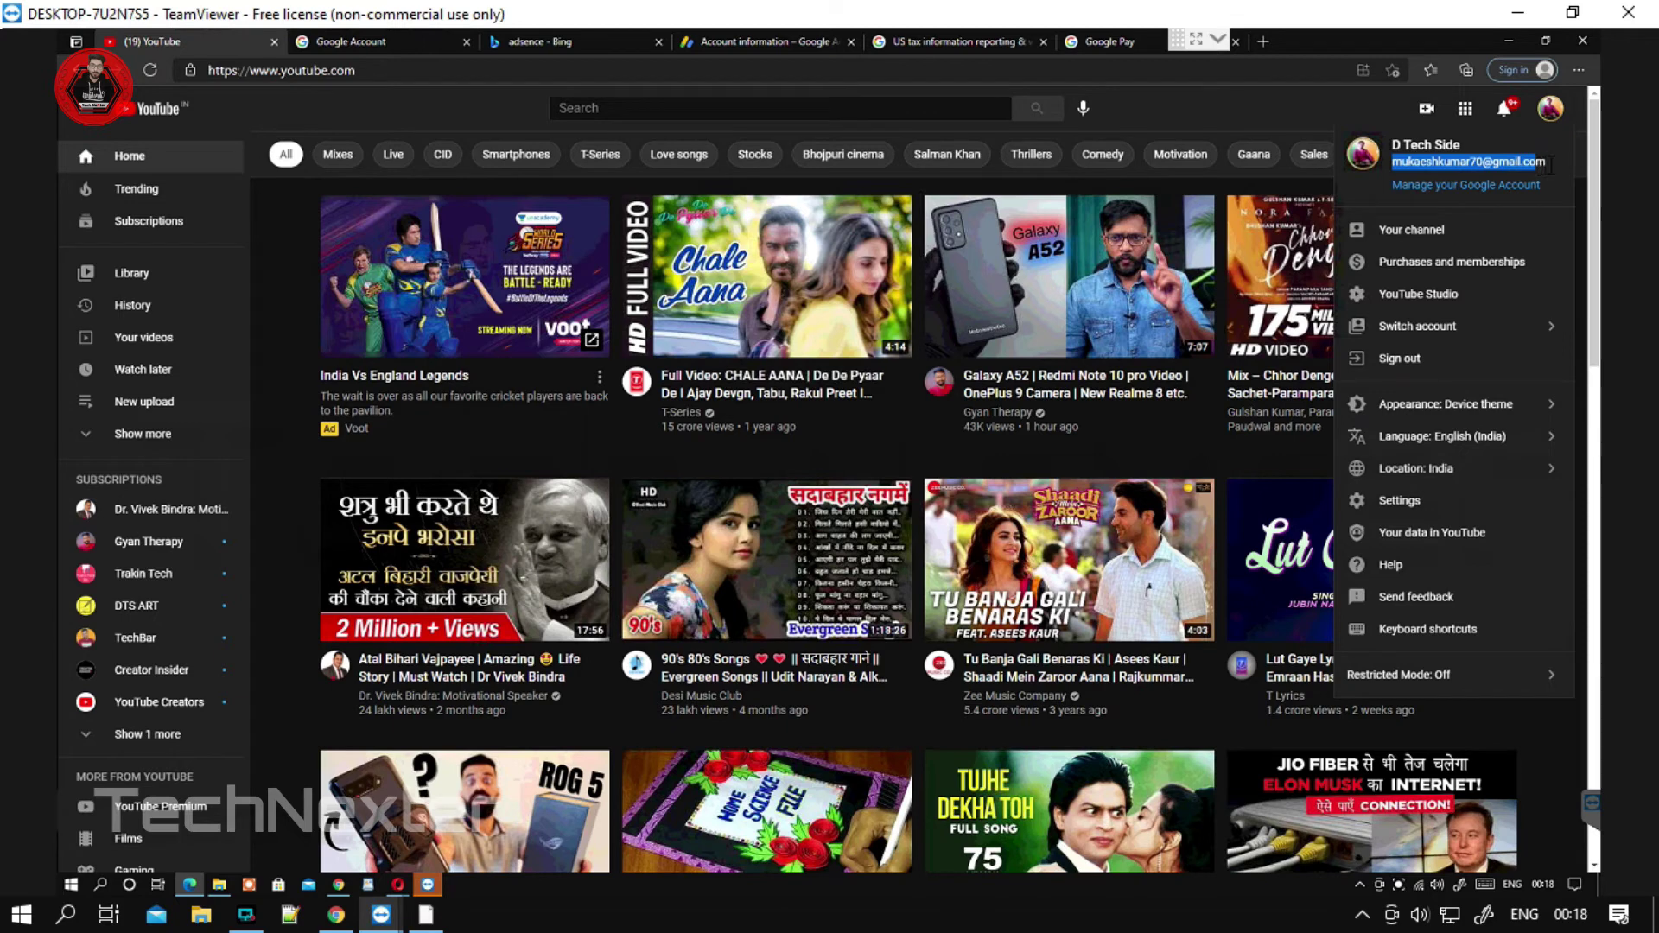
{"action": "right_click", "coordinate": [1546, 164]}
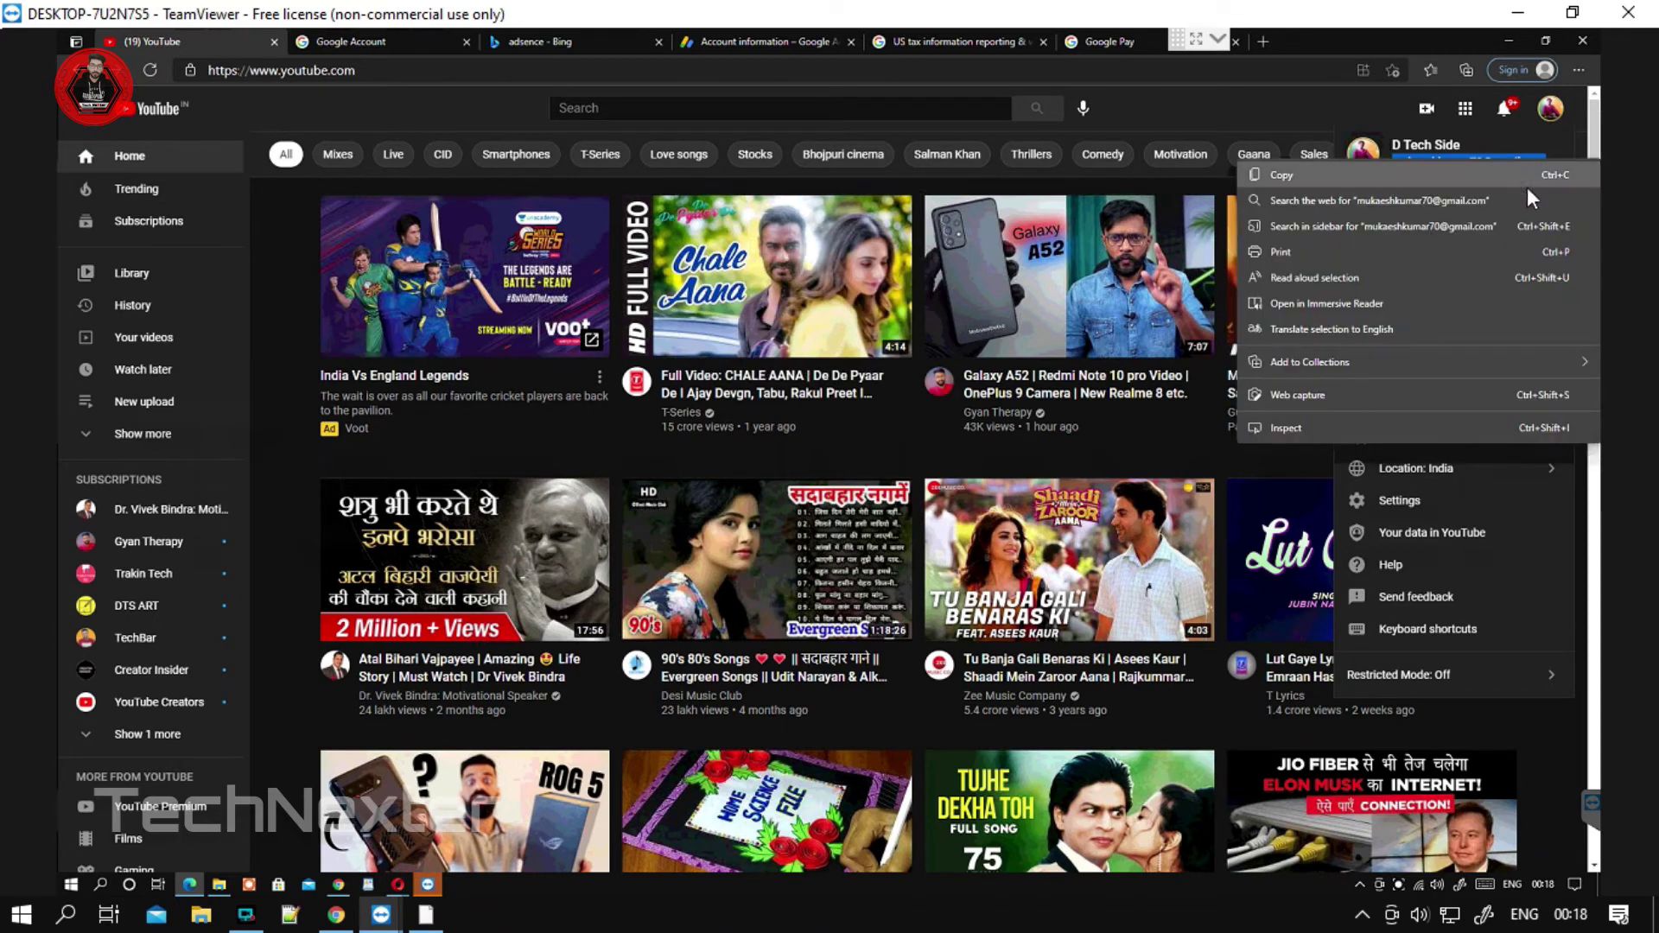
{"action": "left_click", "coordinate": [1387, 174]}
Step: Return to AdSense and open the User management page under Access and Authorisation
{"action": "left_click", "coordinate": [1123, 41]}
{"action": "left_click", "coordinate": [959, 41]}
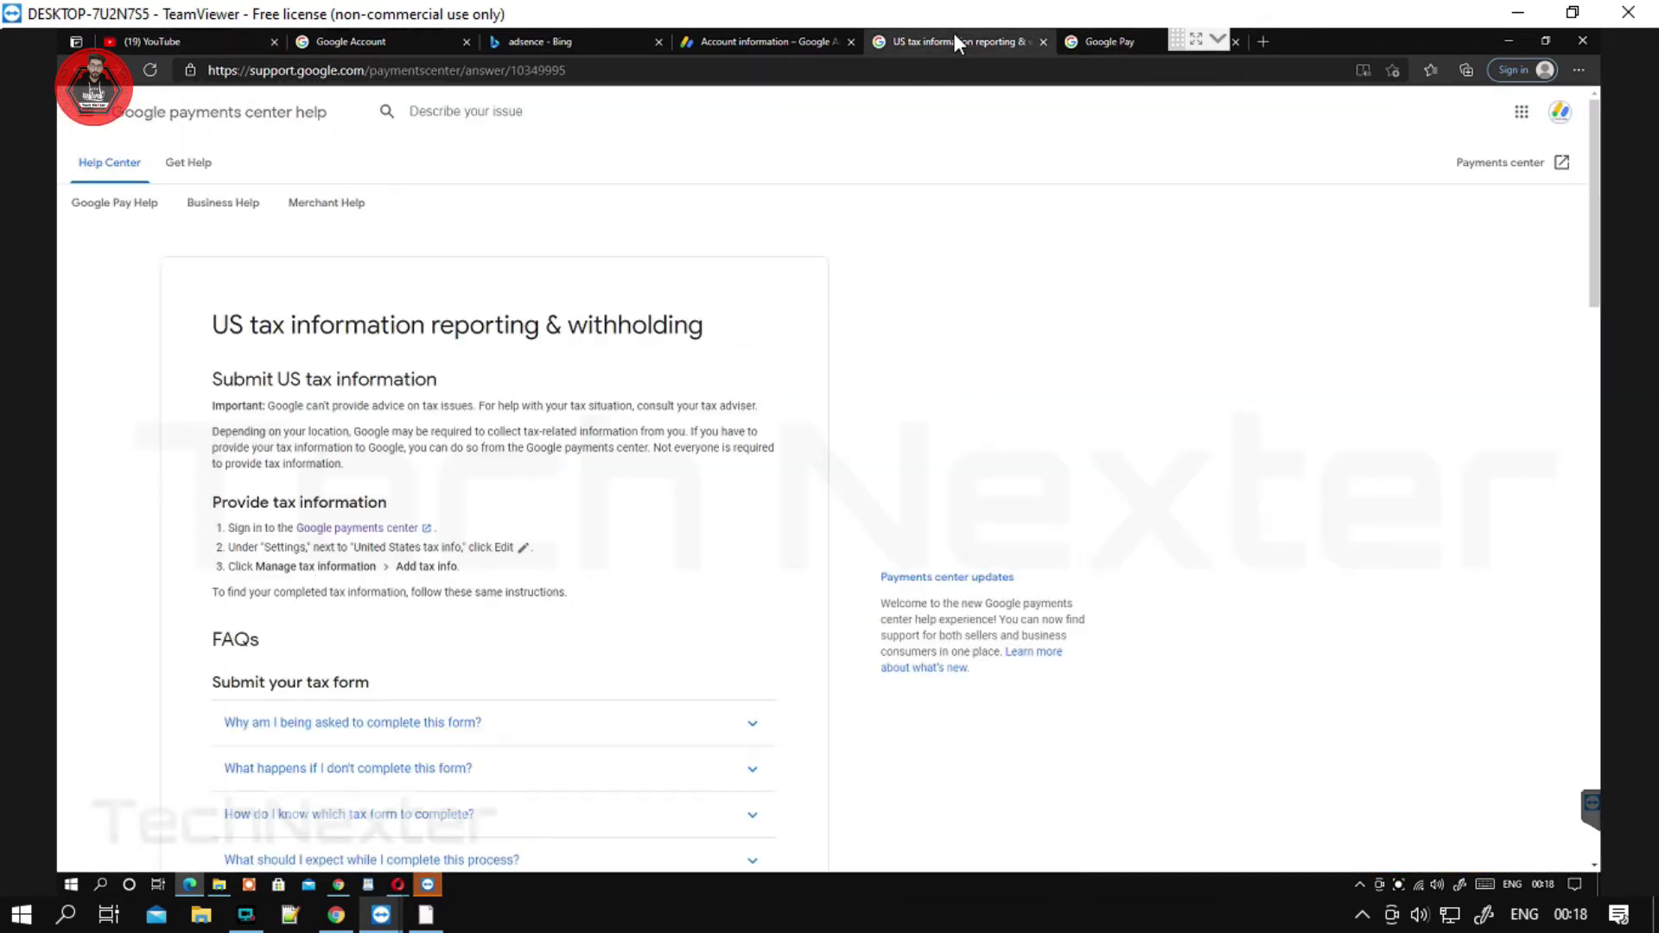
{"action": "left_click", "coordinate": [739, 40]}
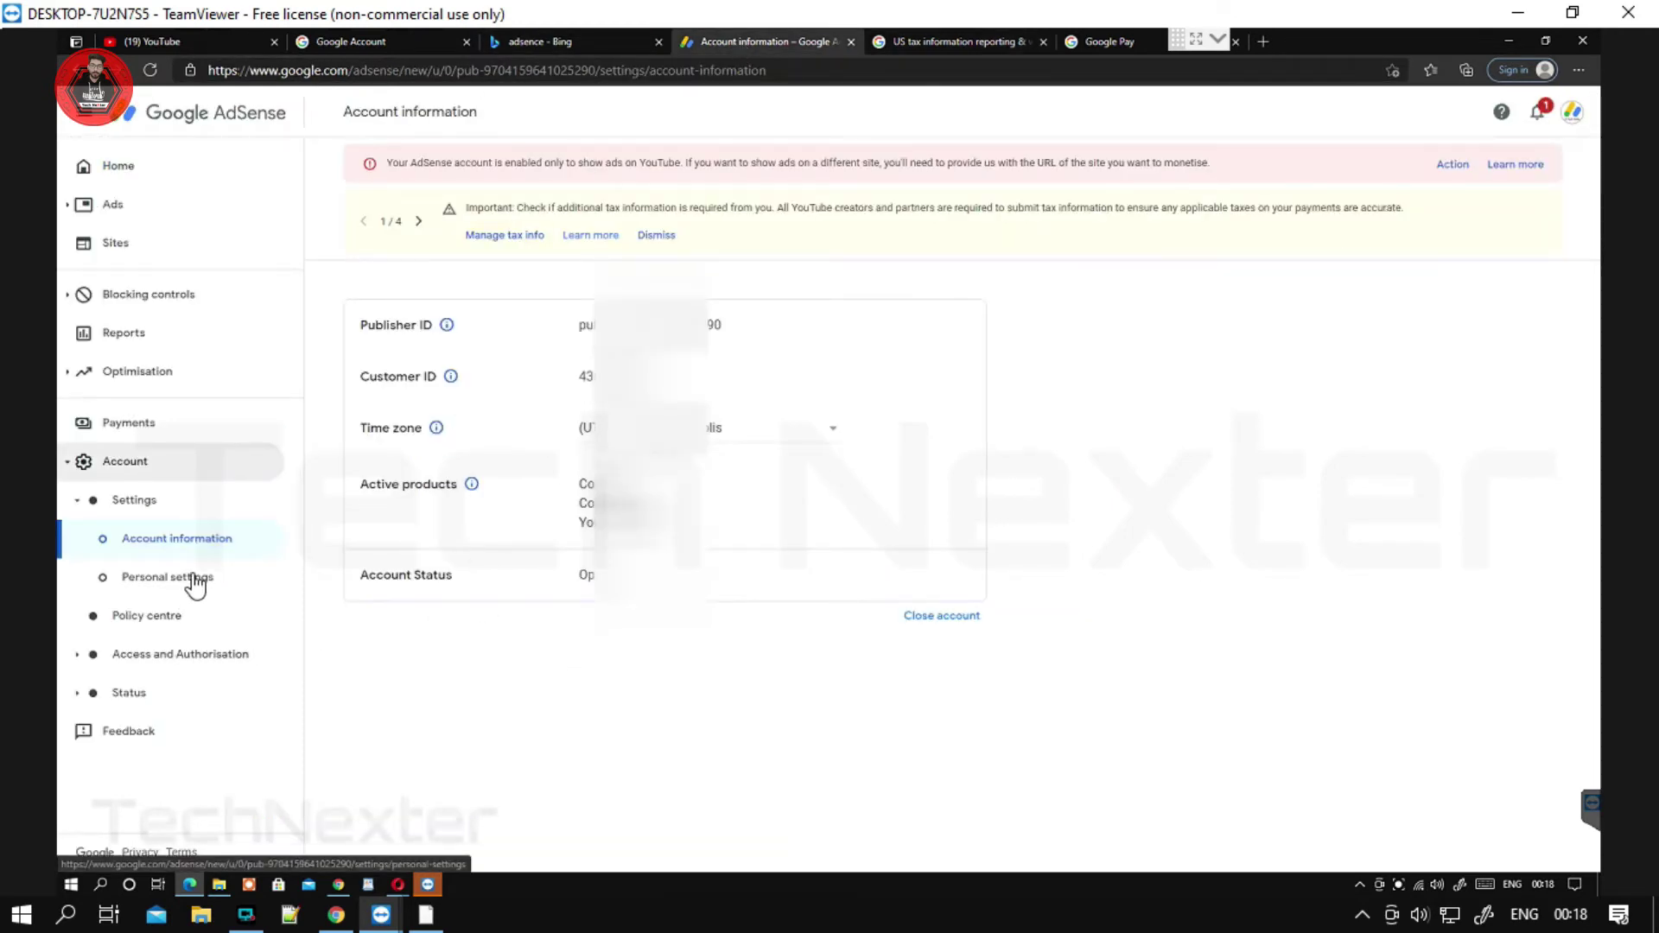
{"action": "left_click", "coordinate": [216, 665]}
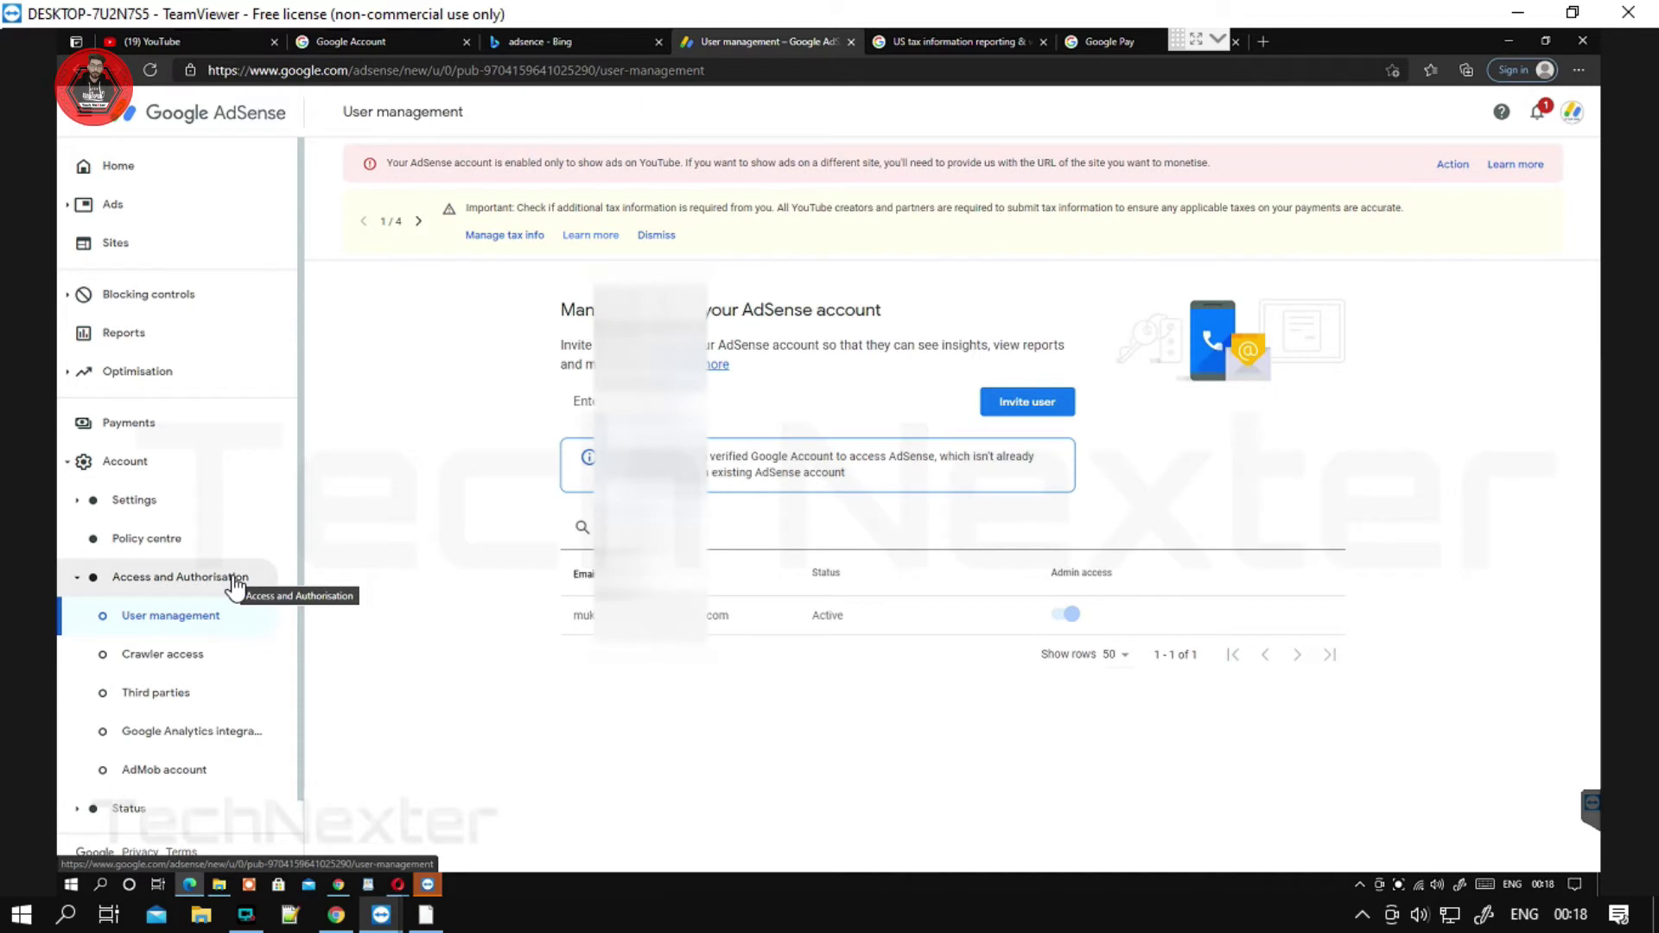
Step: Invite the copied e-mail address as a user of the AdSense account and enable its admin access
{"action": "left_click", "coordinate": [728, 404]}
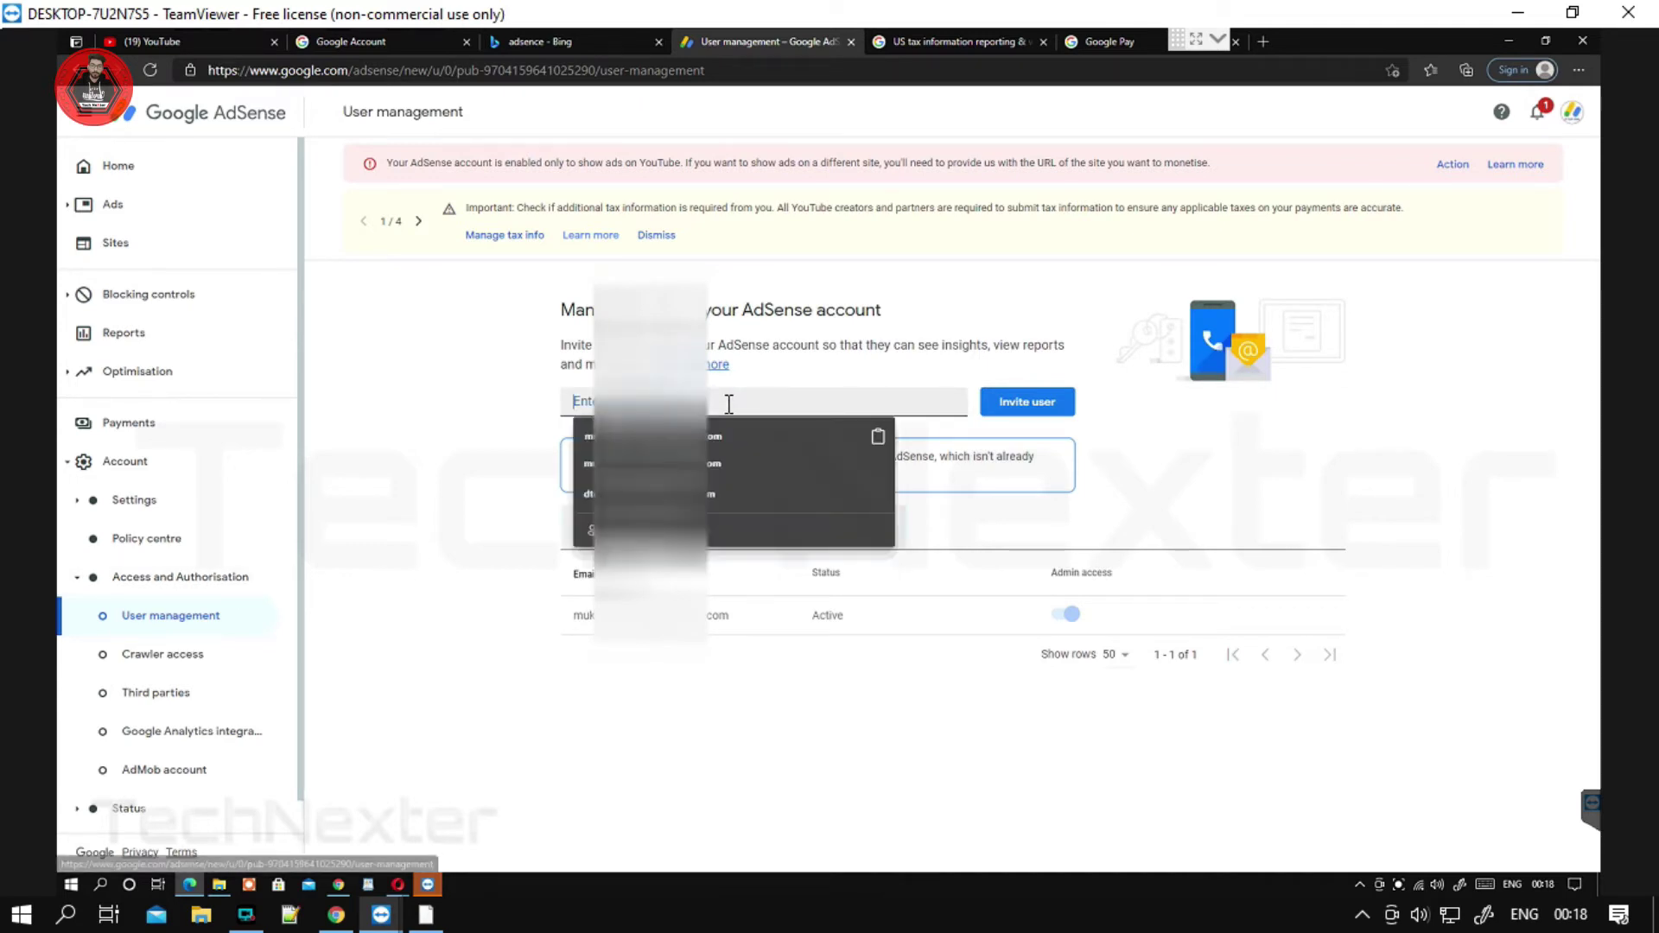
{"action": "right_click", "coordinate": [726, 403]}
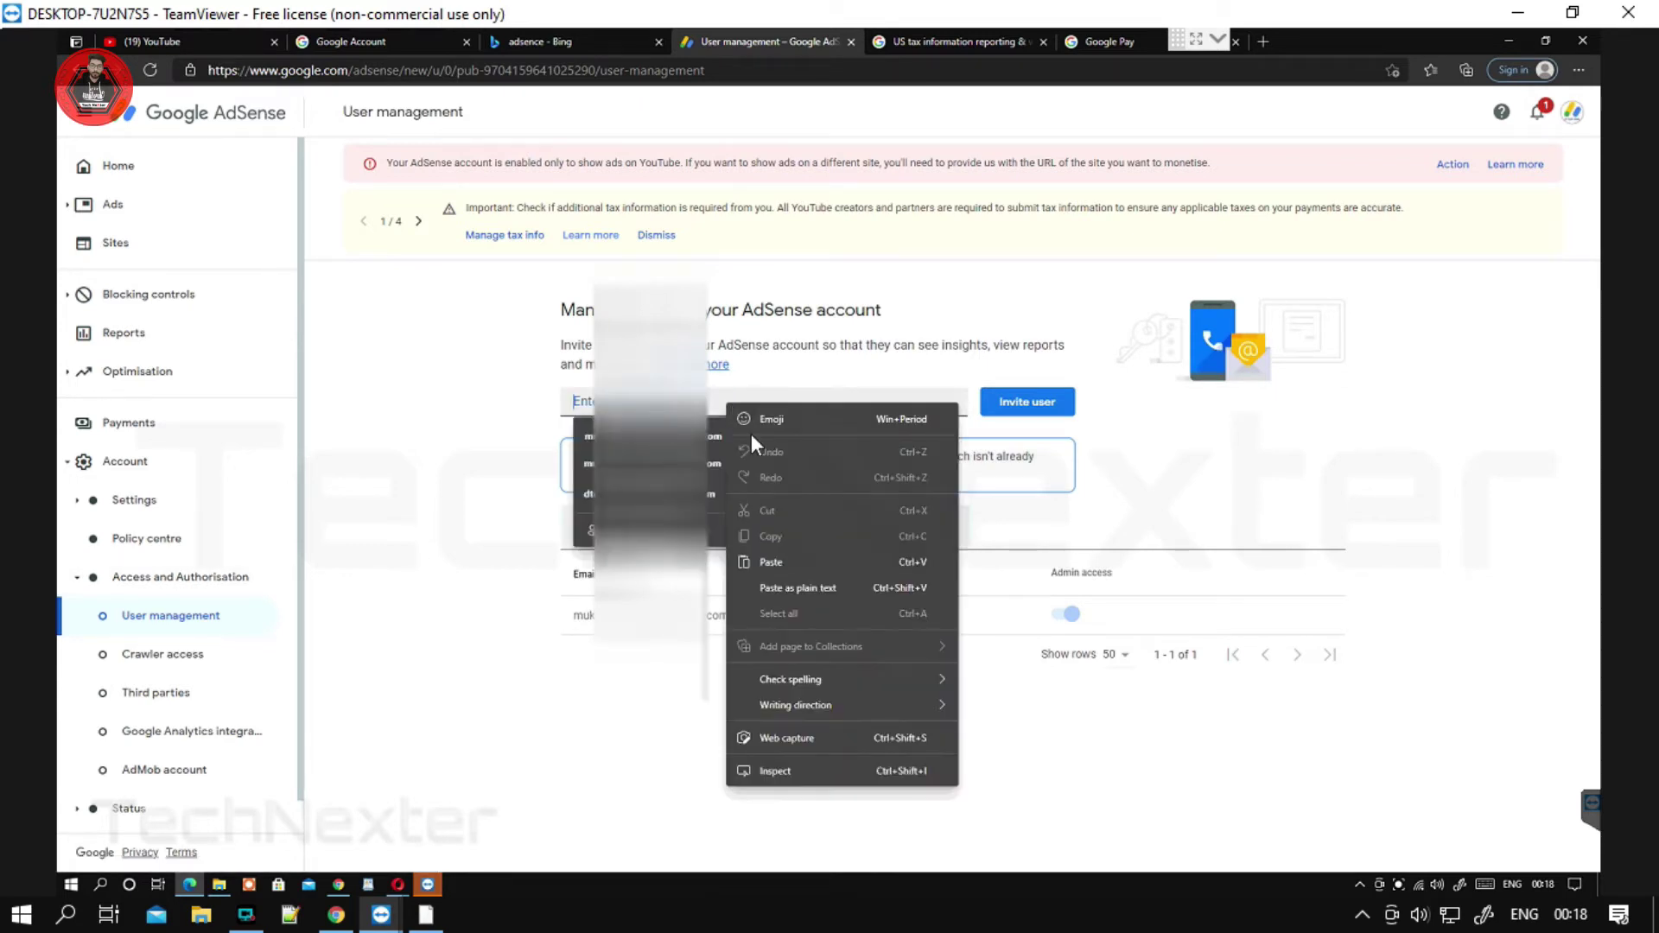
{"action": "left_click", "coordinate": [788, 563]}
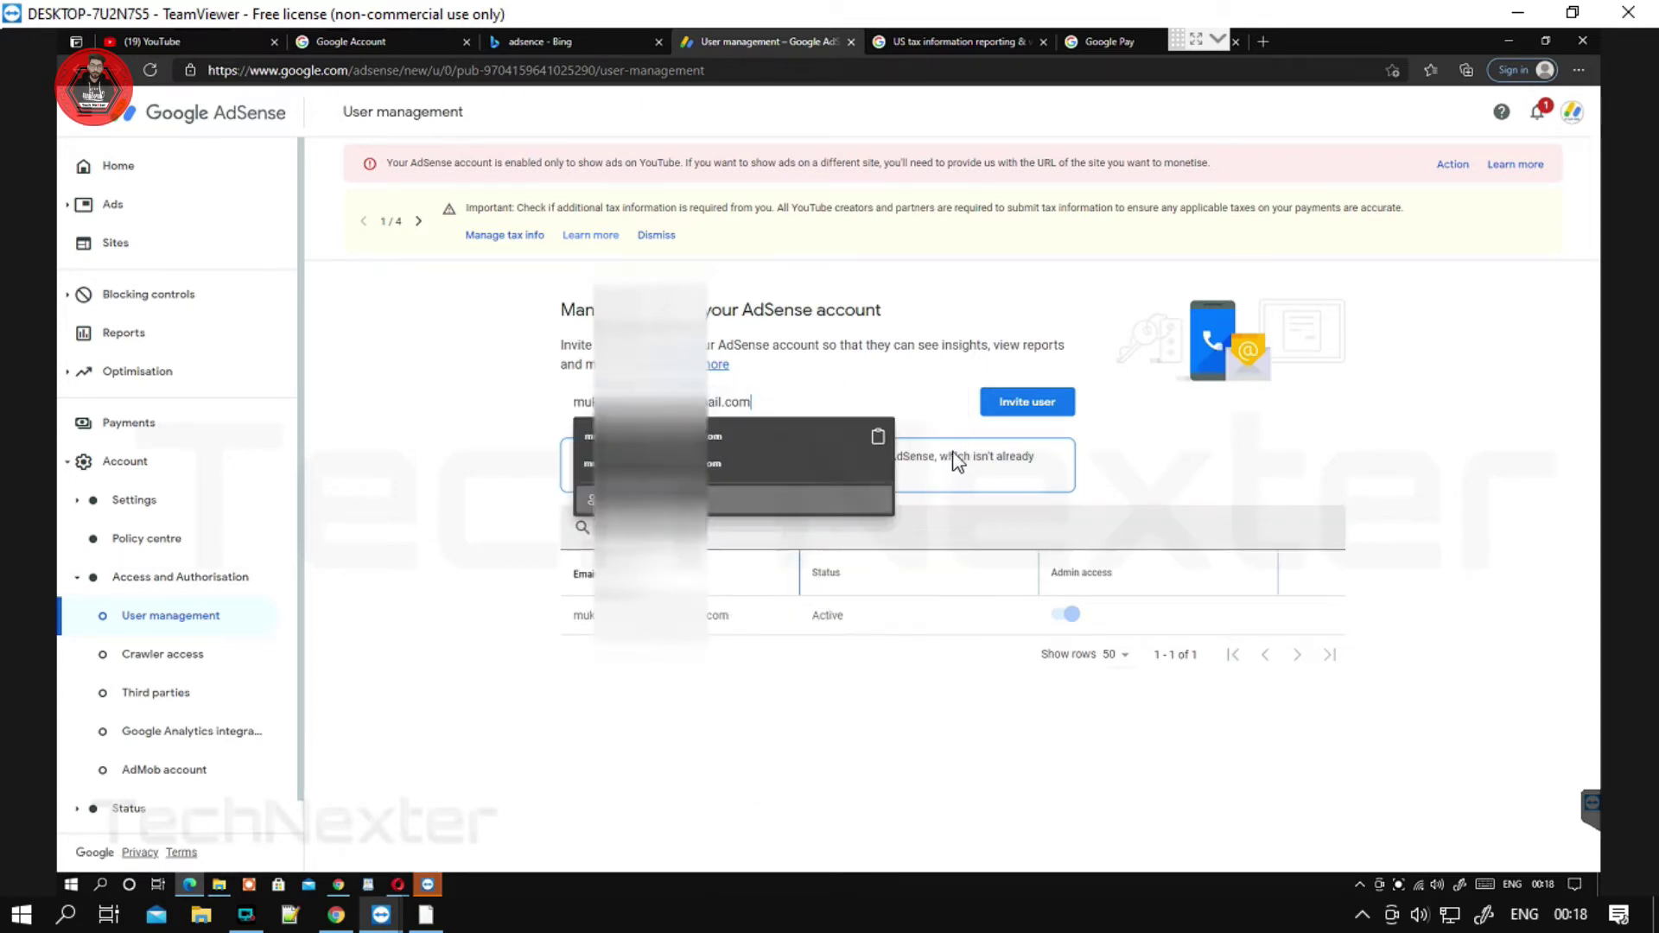
{"action": "left_click", "coordinate": [1033, 406]}
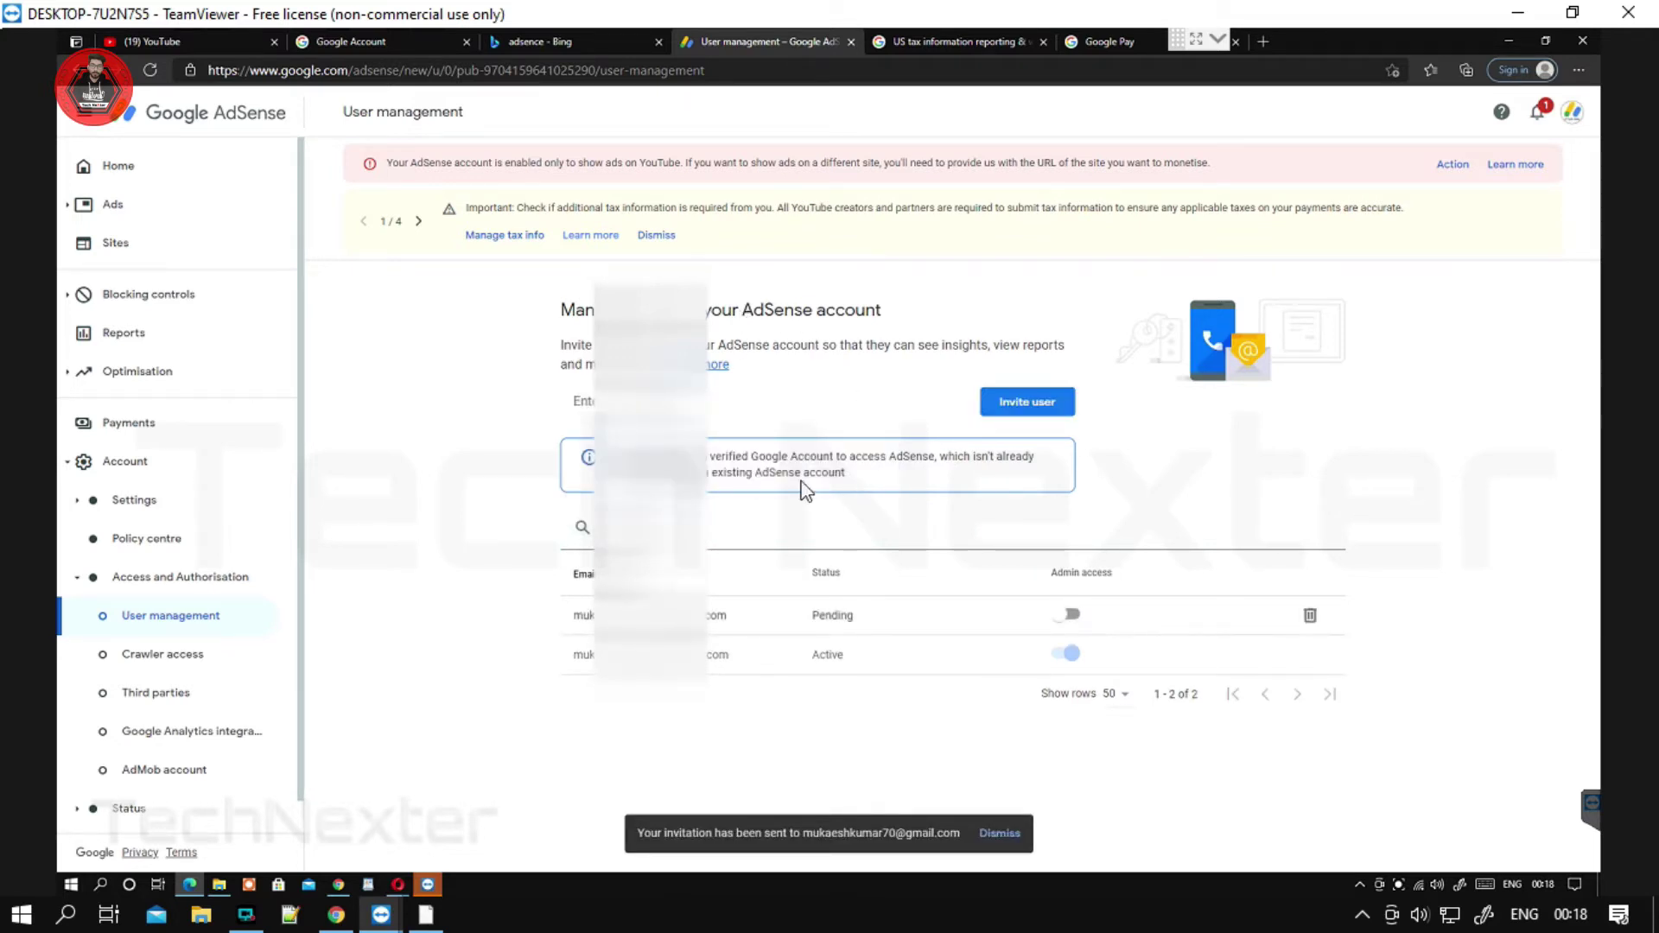
{"action": "left_click", "coordinate": [1071, 616]}
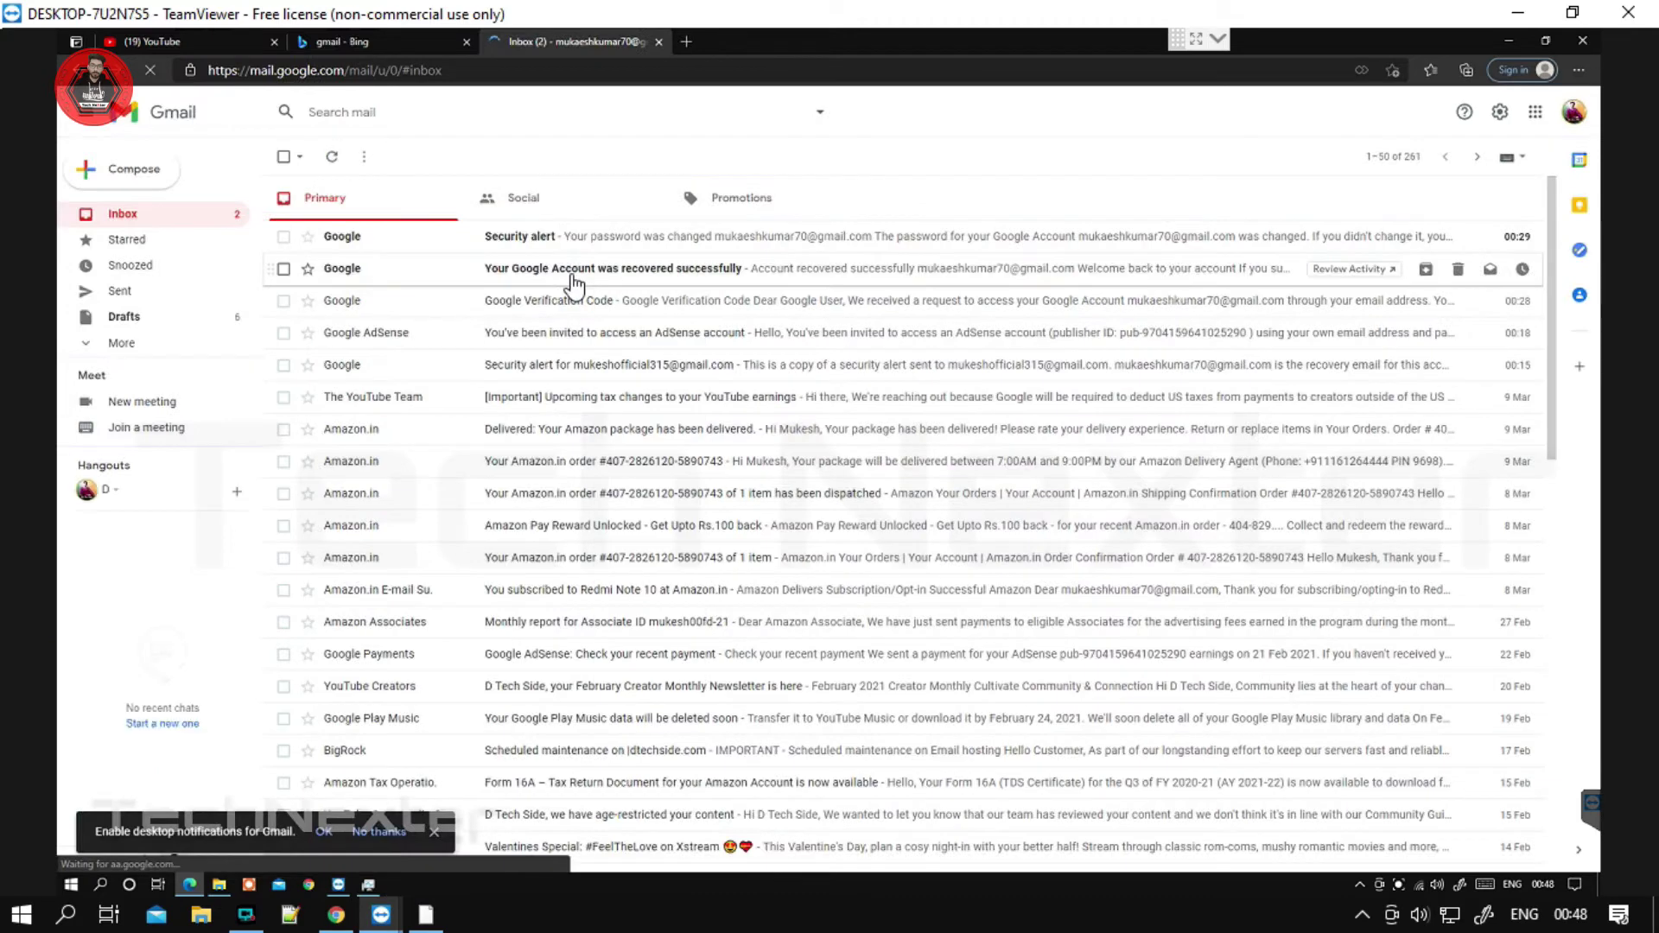
Step: Open the AdSense invitation e-mail in Gmail, follow its acceptance link and choose to sign in with the invited account
{"action": "left_click", "coordinate": [595, 337]}
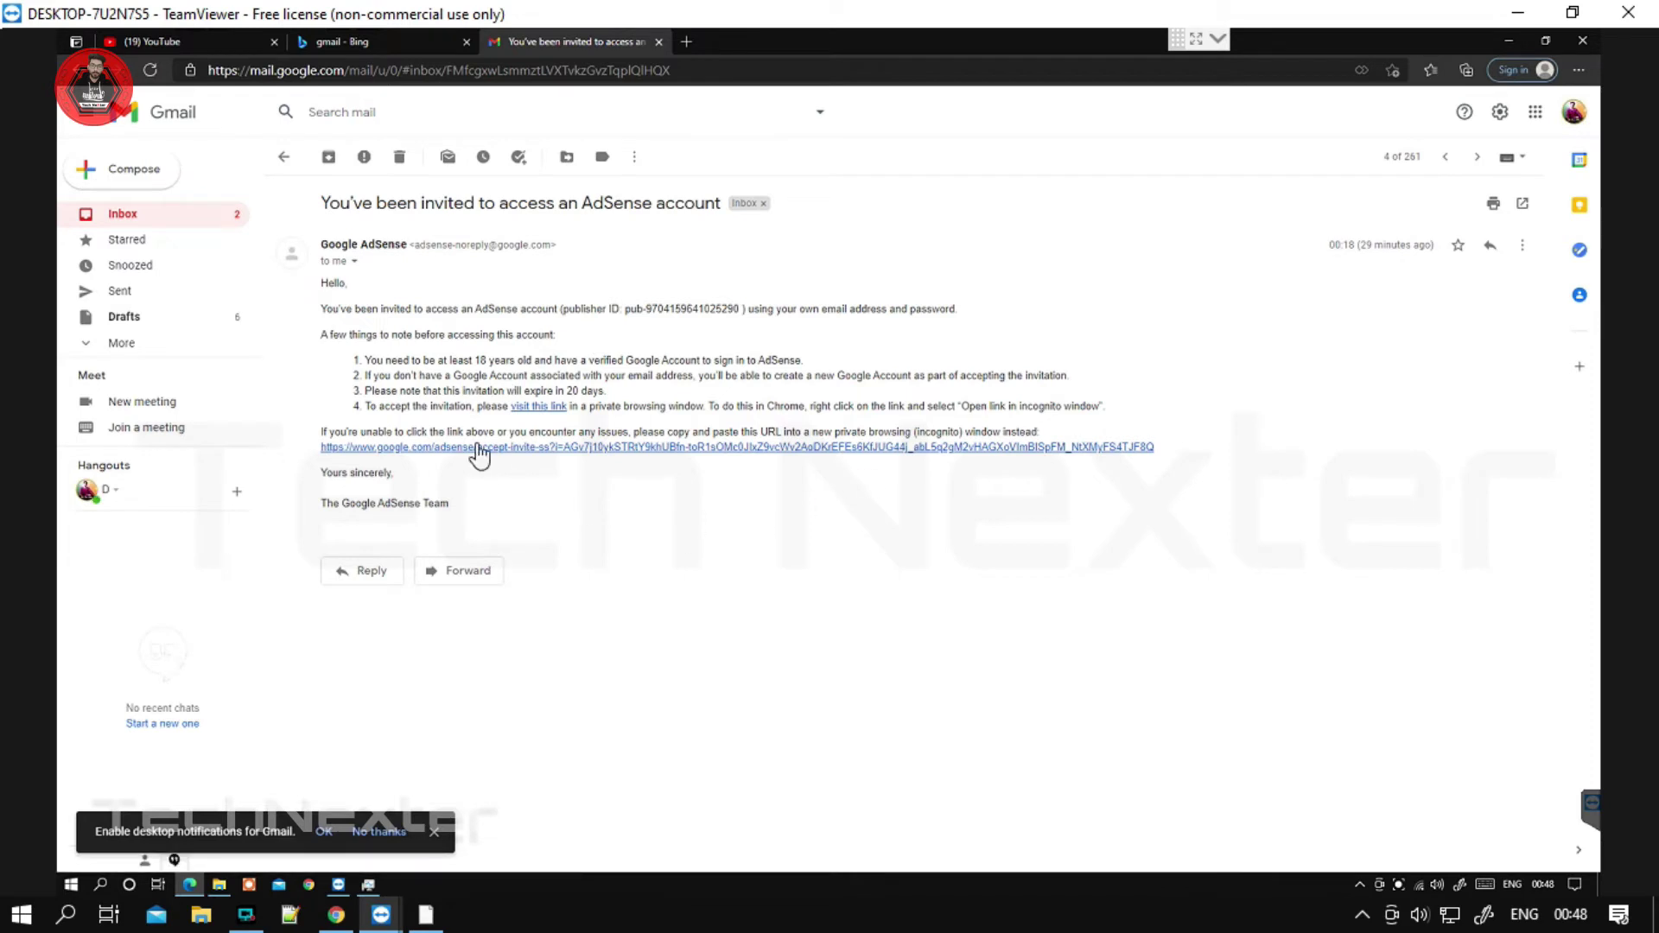
{"action": "left_click", "coordinate": [539, 404]}
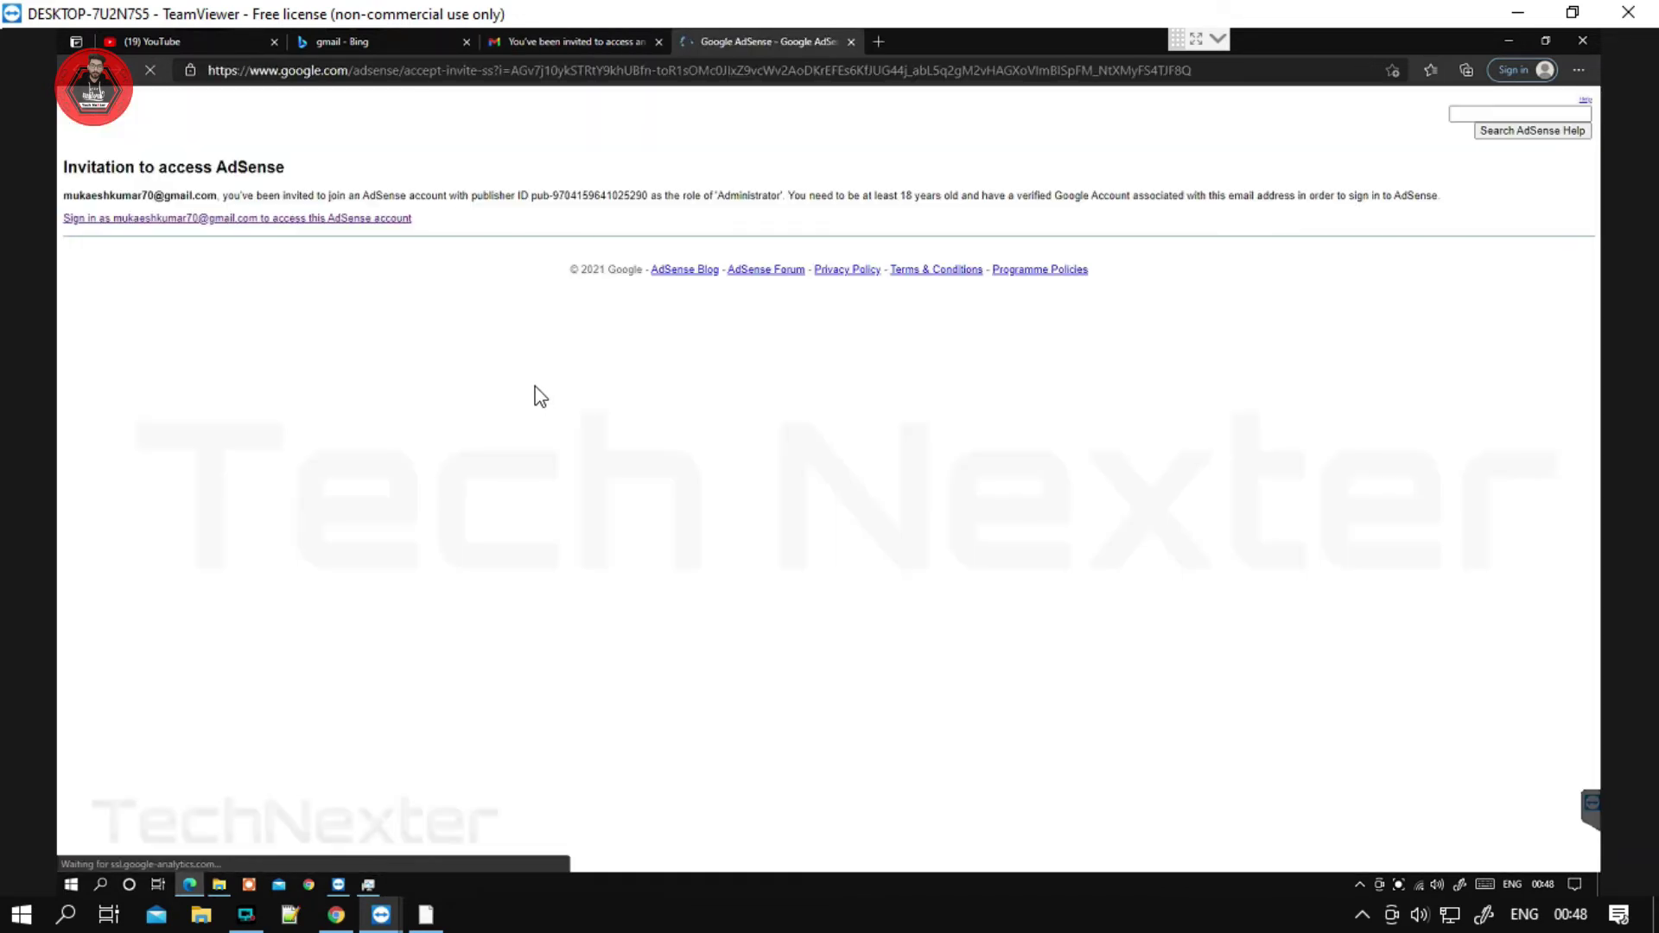
{"action": "left_click", "coordinate": [349, 222]}
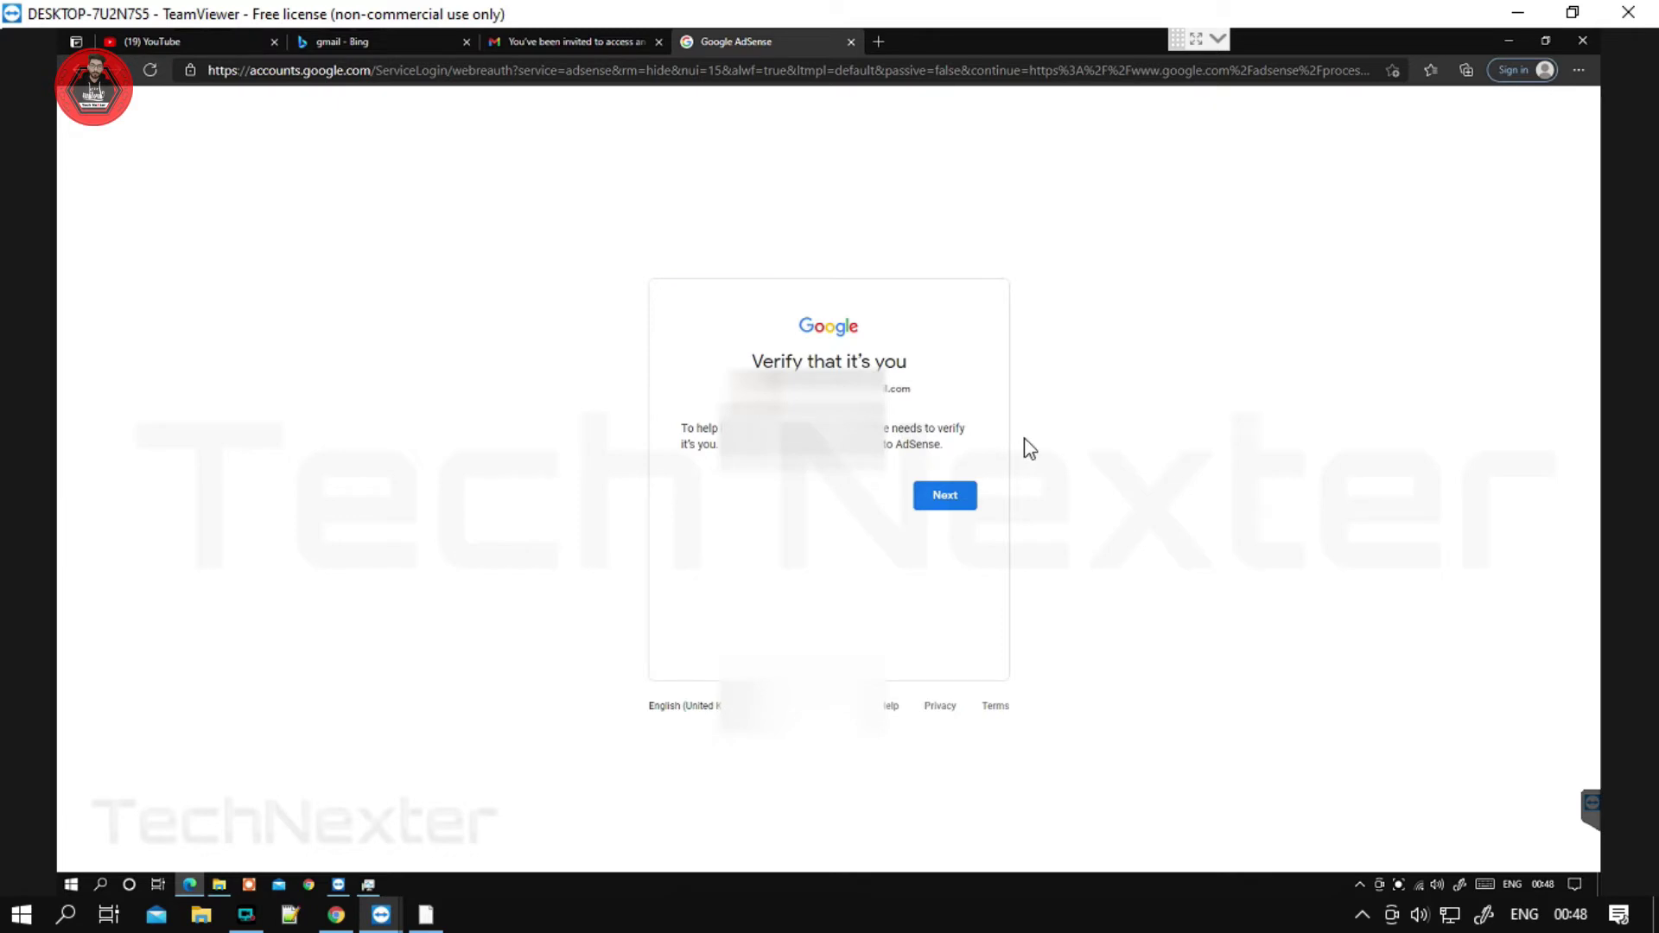
Step: Verify the invited Google account by entering and revealing the account password, and complete the AdSense invitation
{"action": "left_click", "coordinate": [950, 499]}
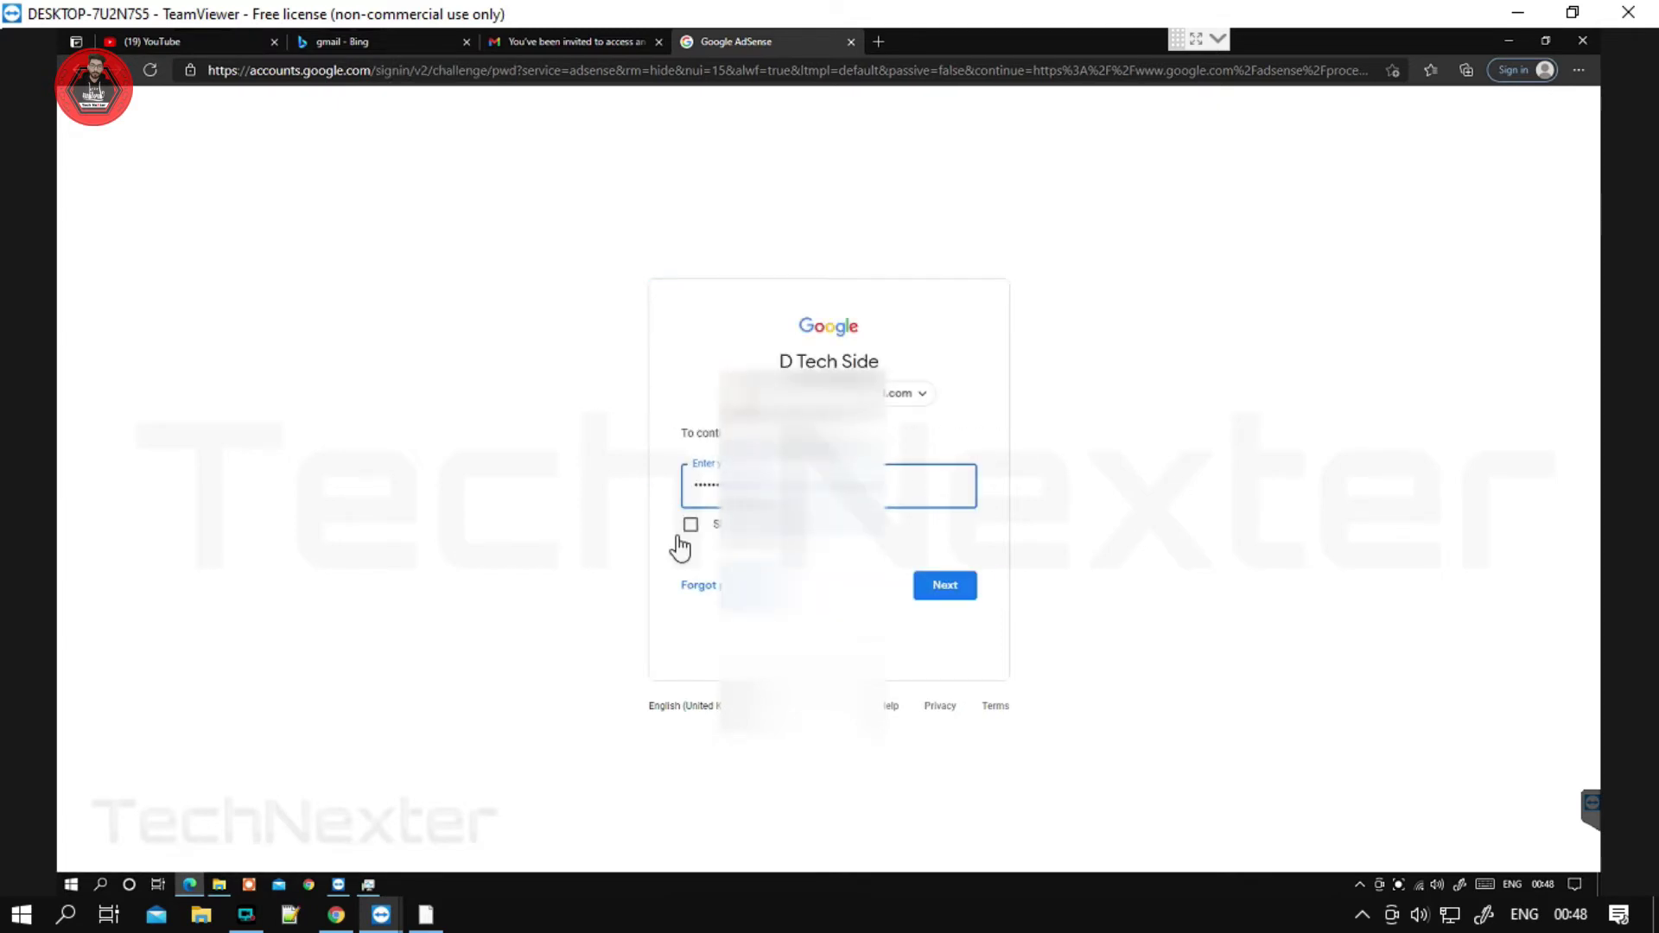
{"action": "left_click", "coordinate": [690, 524]}
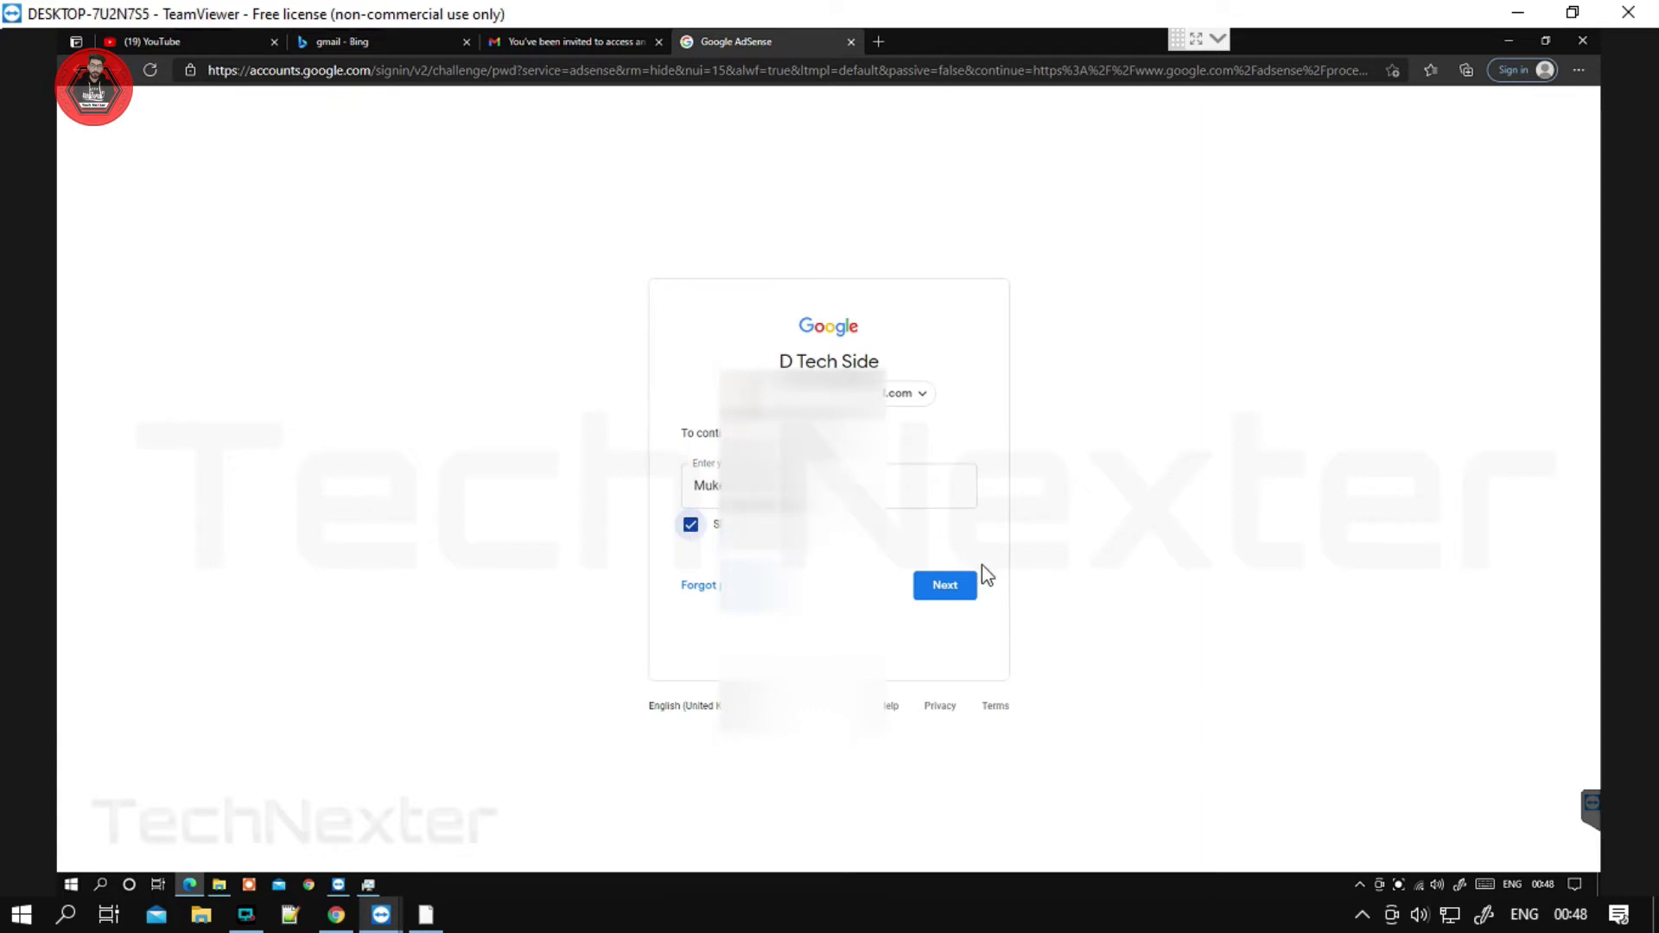
{"action": "left_click", "coordinate": [961, 604]}
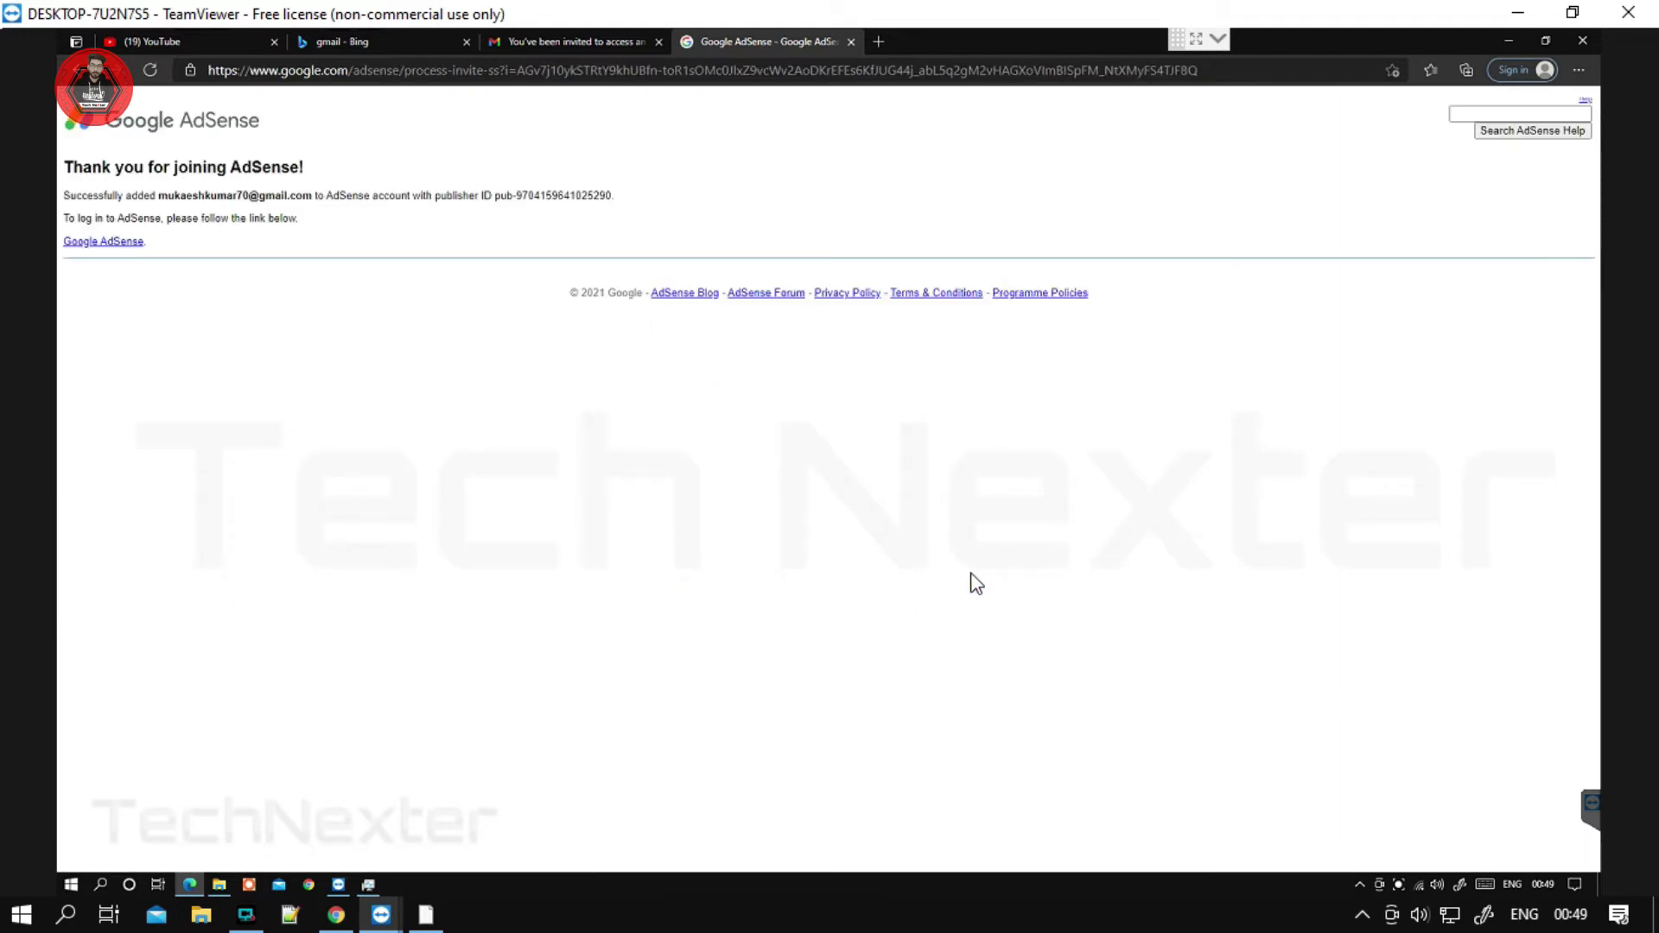
Step: Go to Google AdSense from the confirmation page, dismiss the pinned-cards tip and open the User management page to check admin access
{"action": "left_click_drag", "start_coordinate": [68, 196], "coordinate": [295, 238]}
{"action": "left_click", "coordinate": [116, 247]}
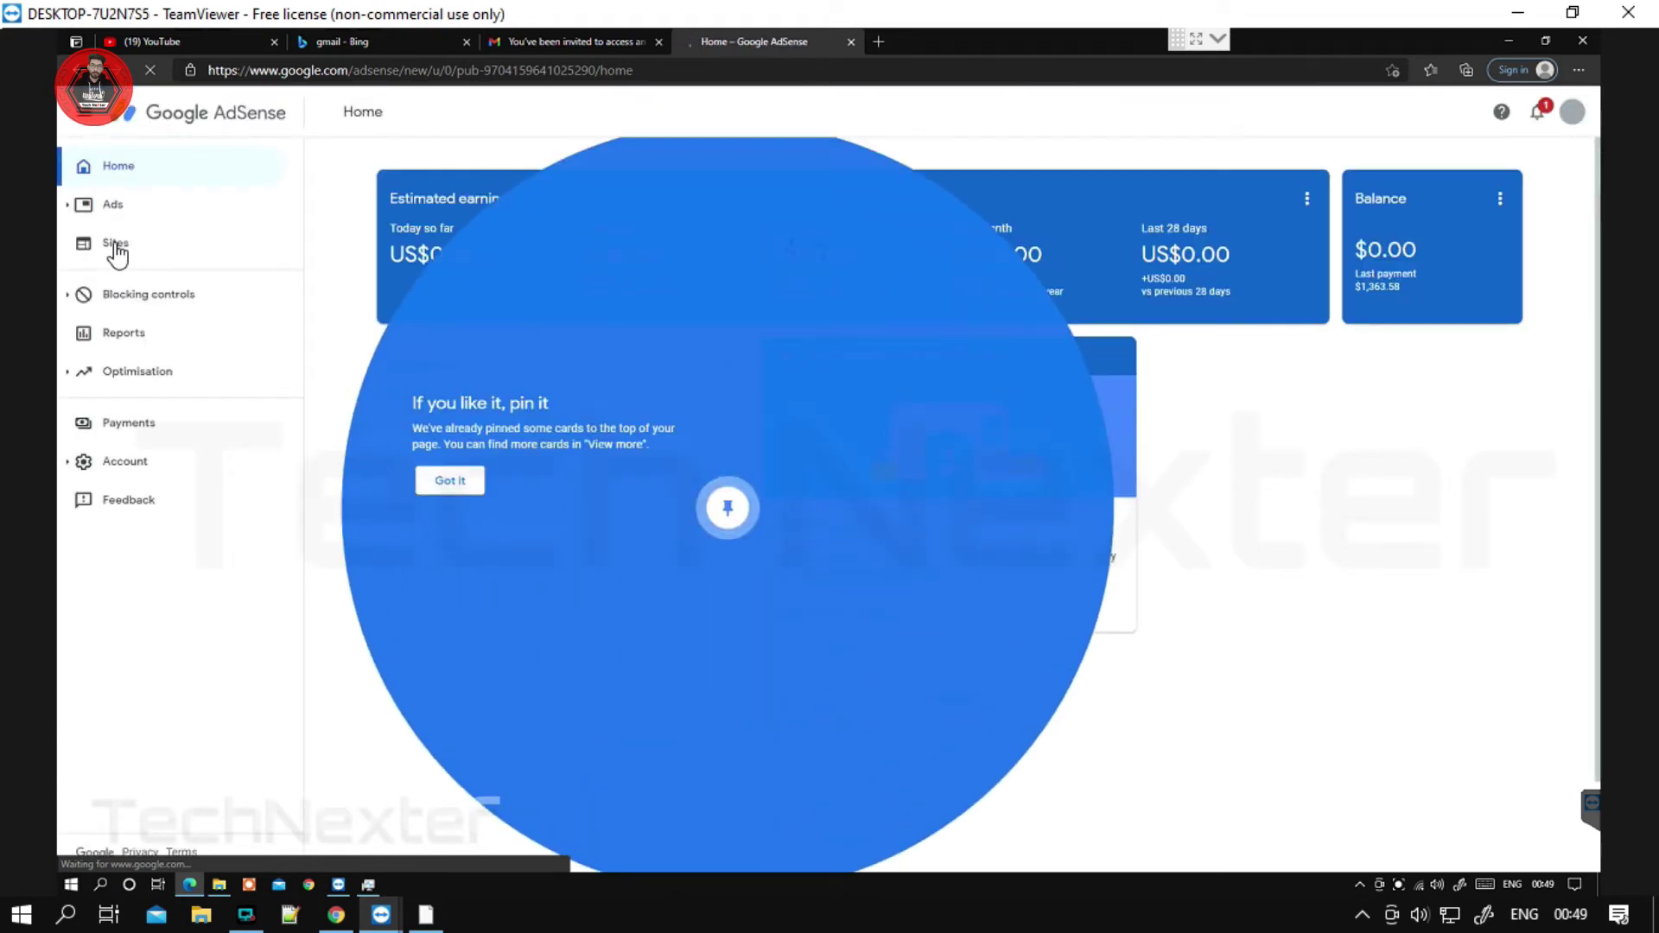
{"action": "left_click", "coordinate": [458, 483]}
{"action": "left_click", "coordinate": [139, 464]}
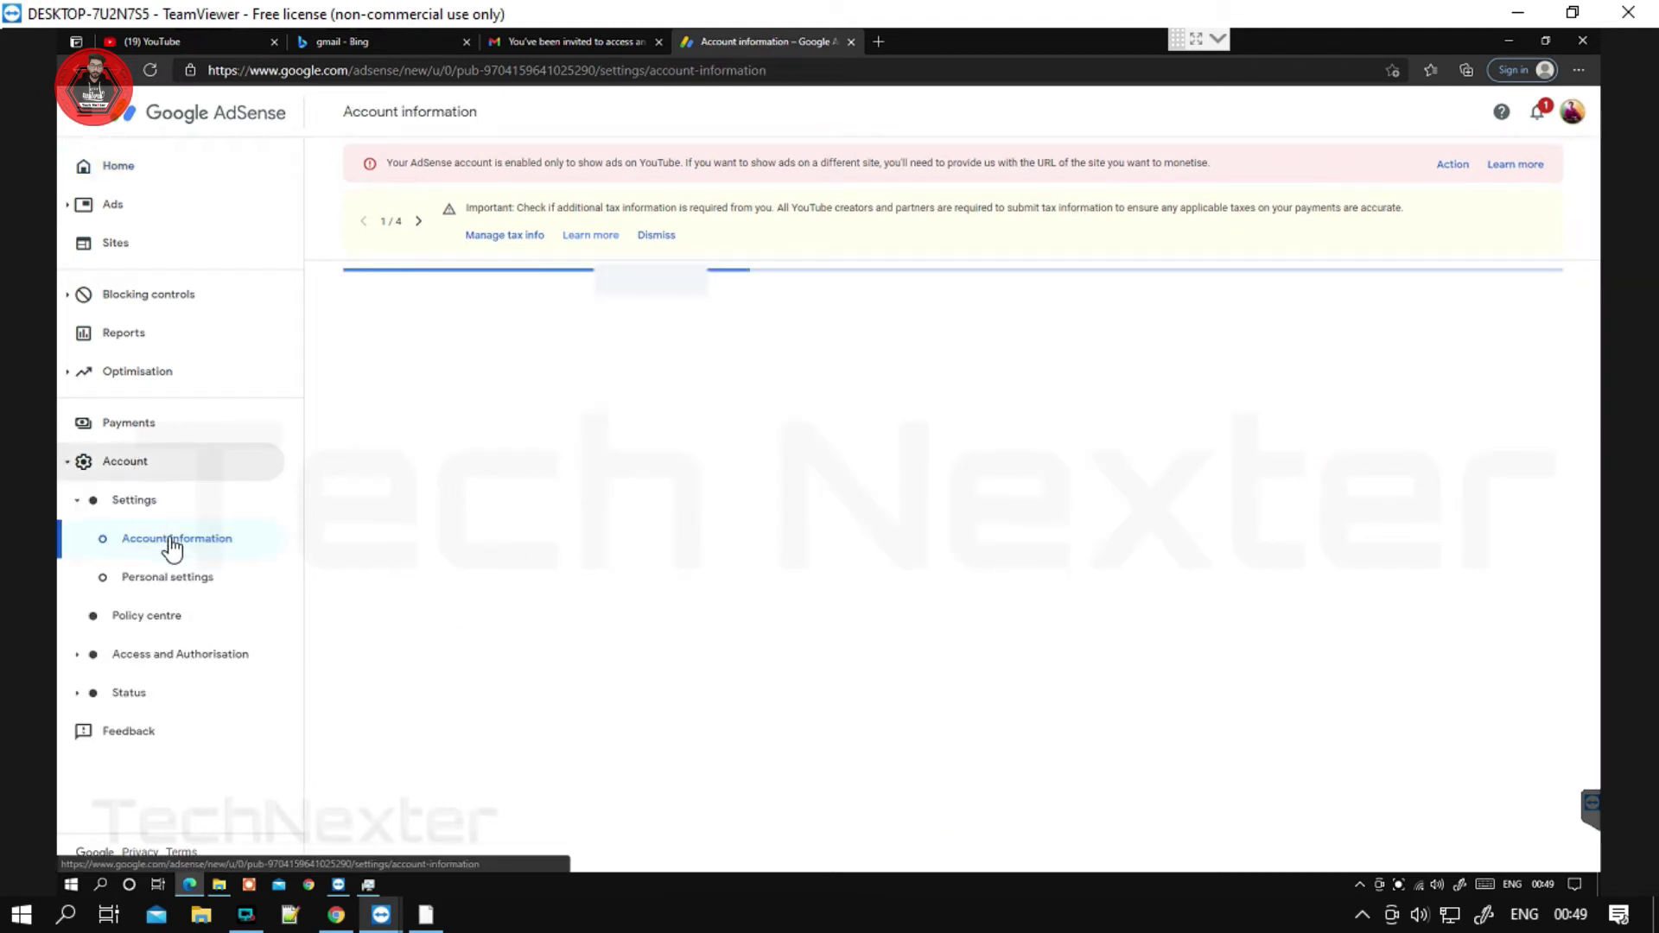
{"action": "left_click", "coordinate": [201, 662]}
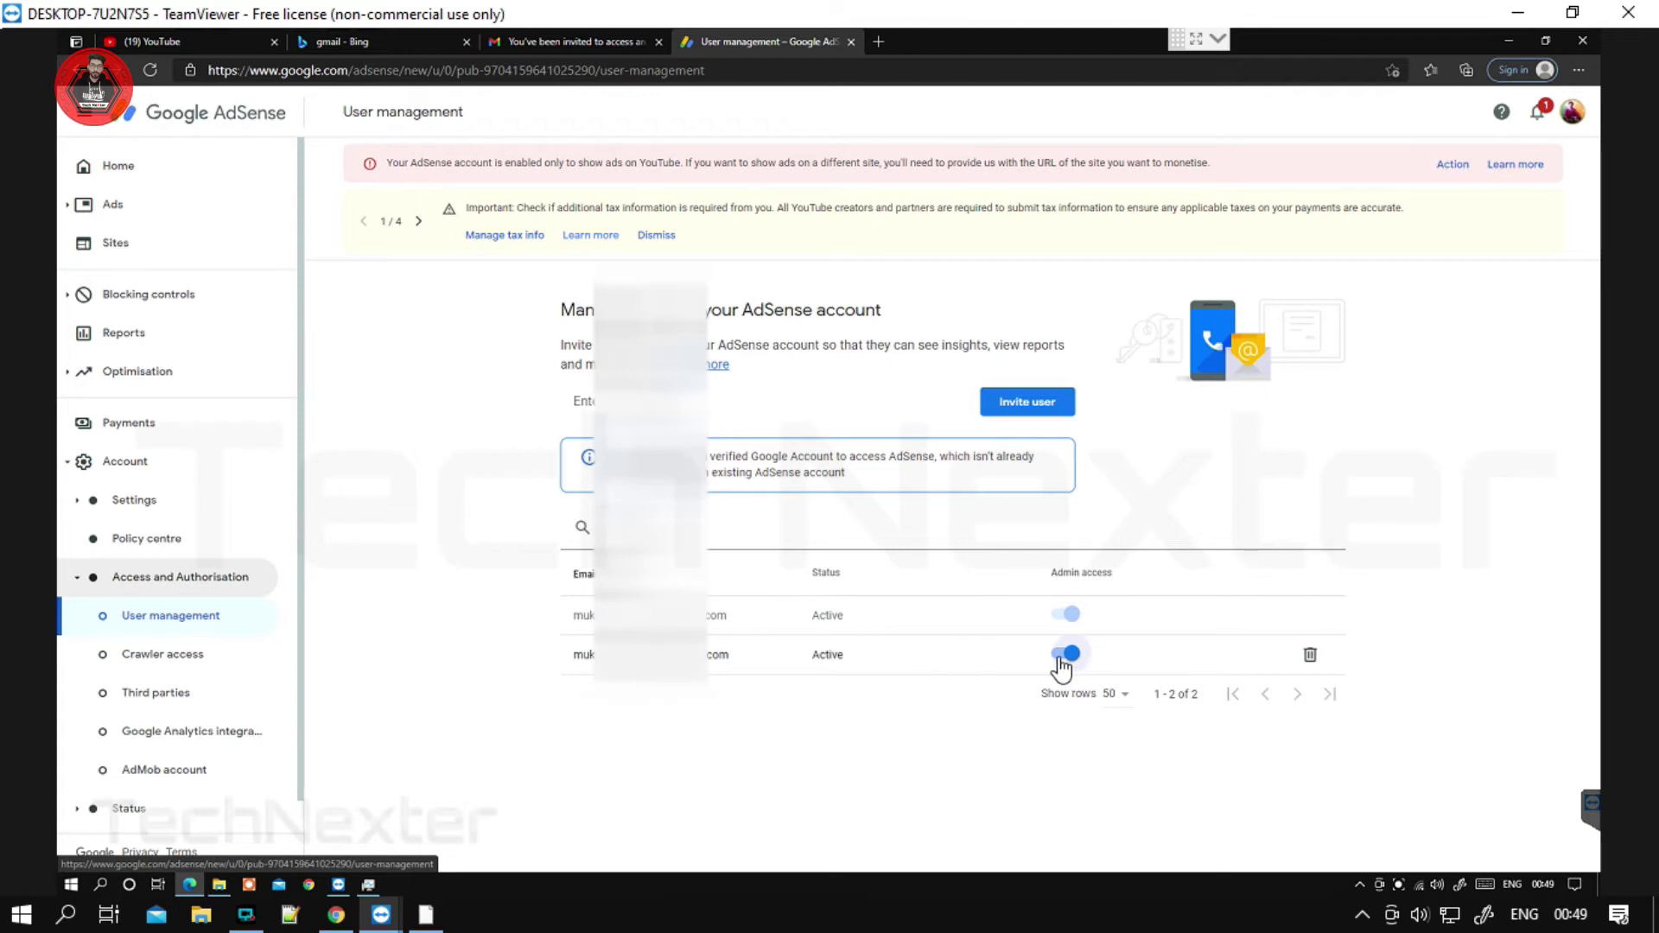
Step: Open the AdSense payments settings and start editing the United States tax info
{"action": "left_click", "coordinate": [516, 238]}
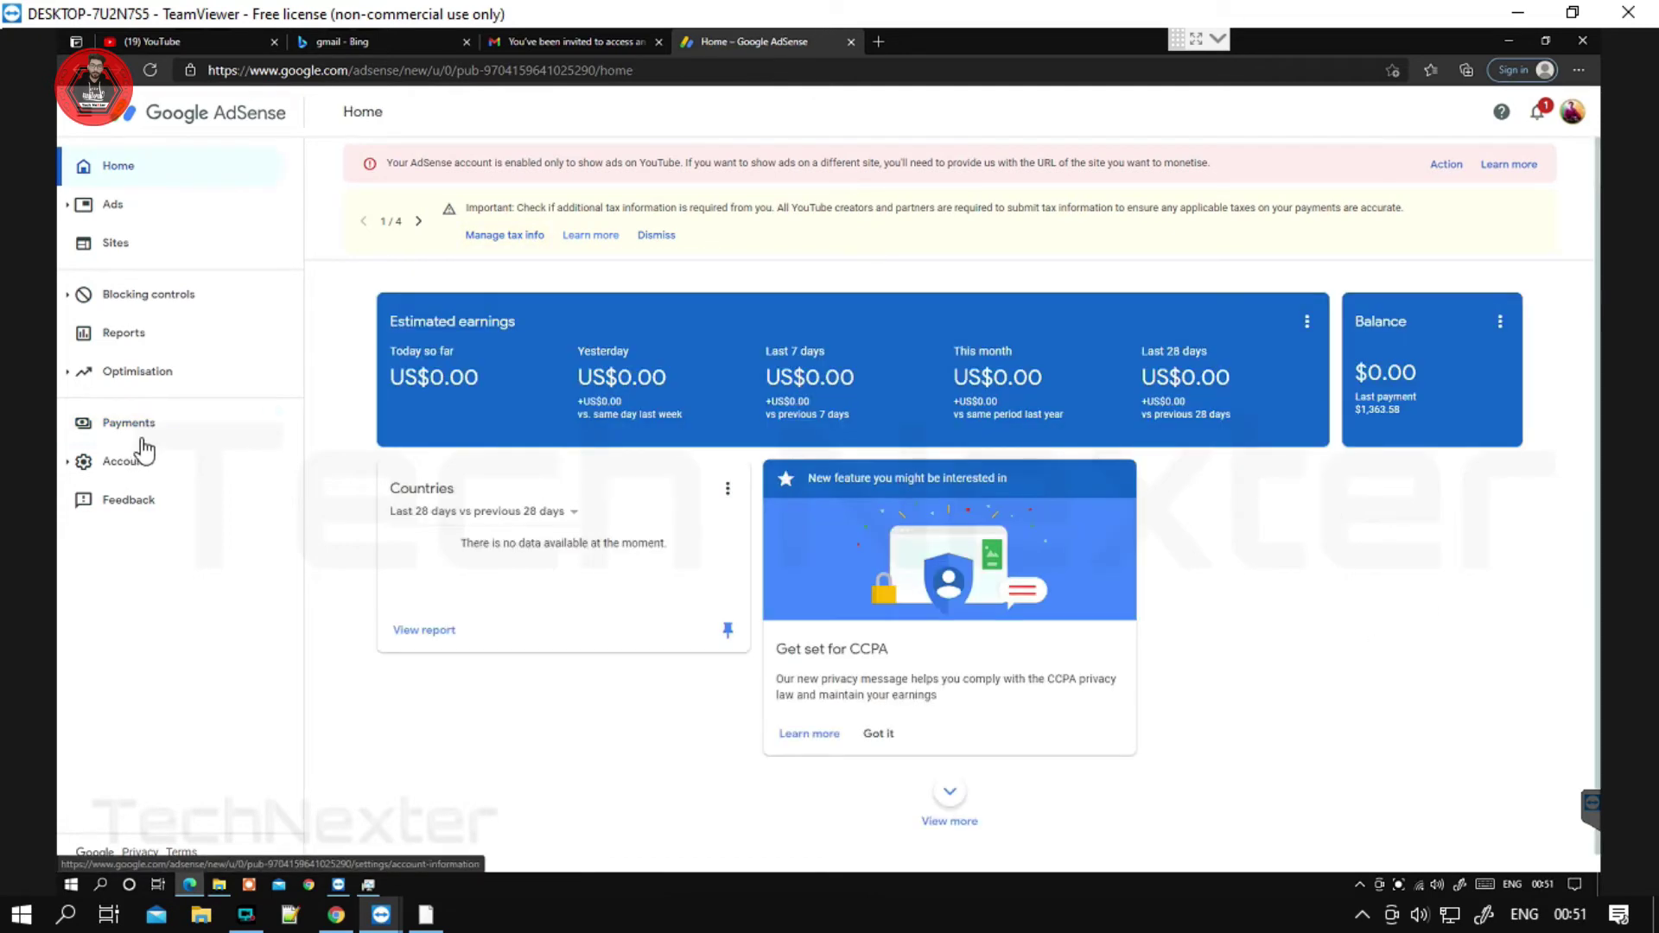
{"action": "left_click", "coordinate": [145, 425]}
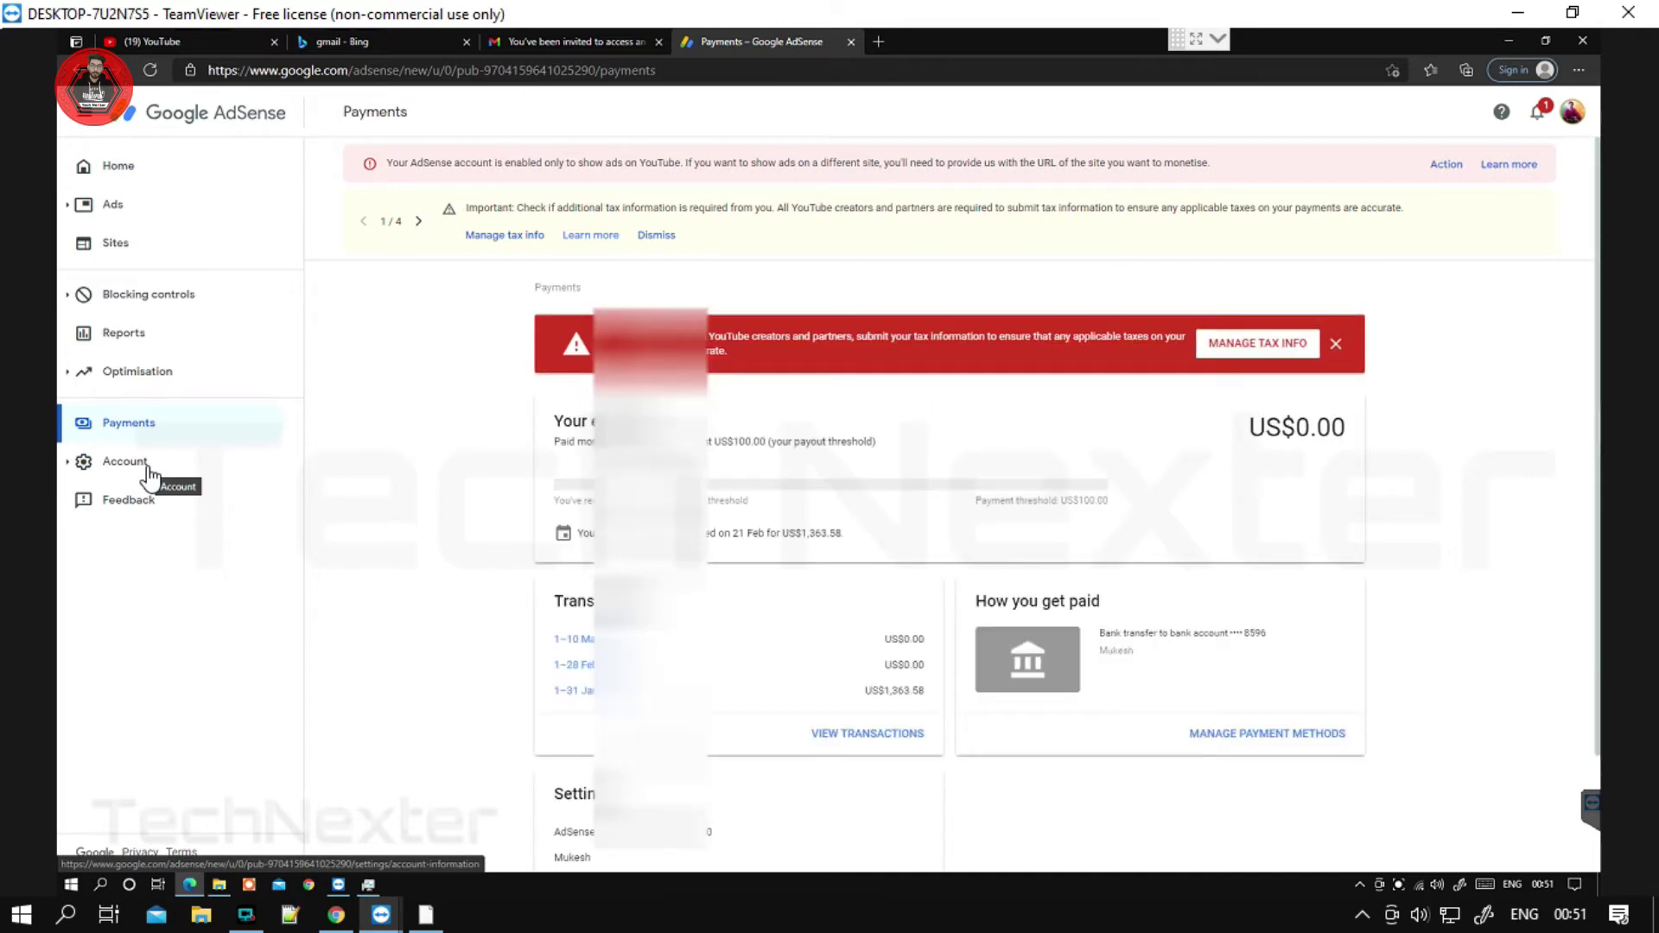
{"action": "scroll", "coordinate": [851, 605], "scroll_direction": "down", "scroll_amount": 2}
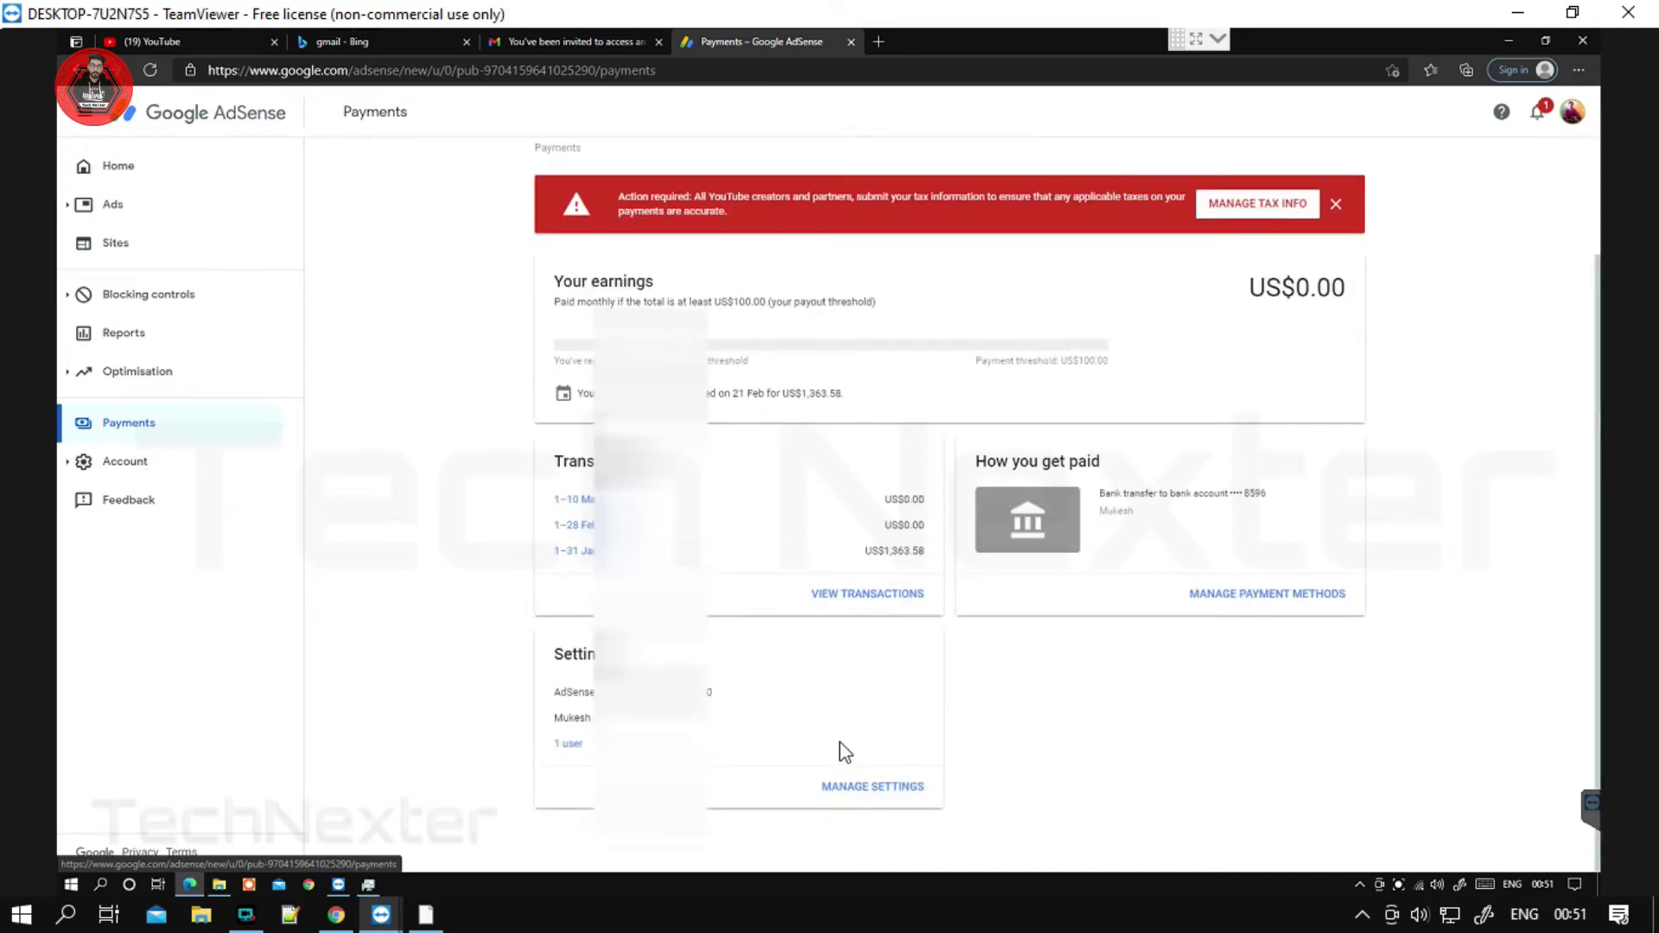
{"action": "left_click", "coordinate": [874, 788]}
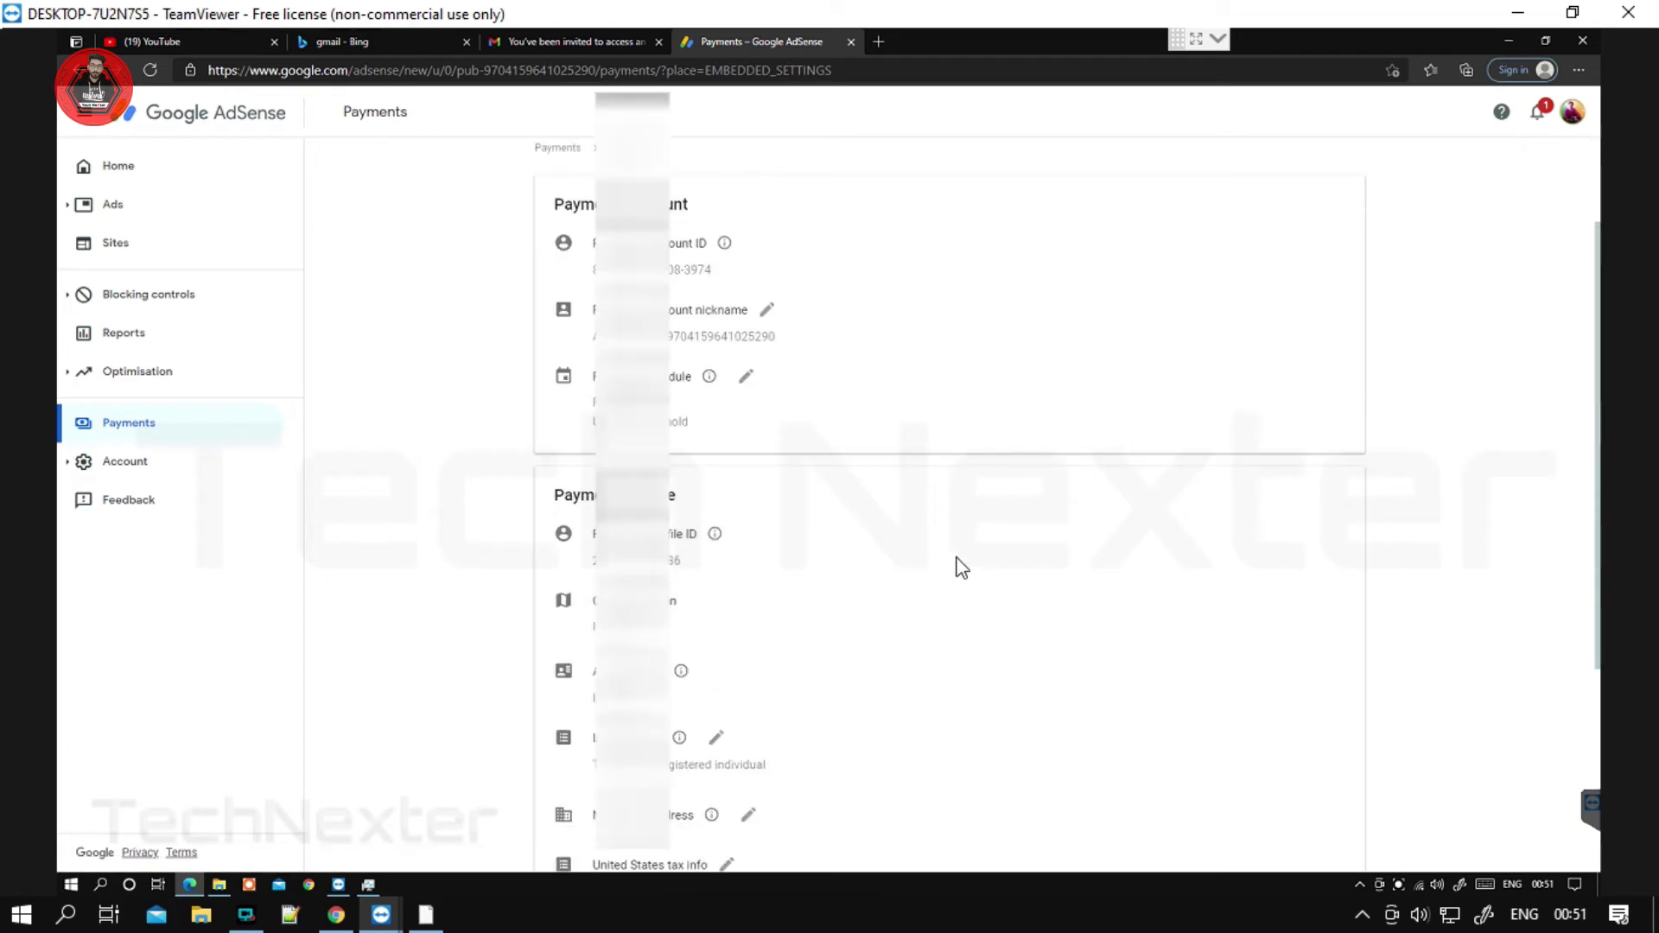
{"action": "scroll", "coordinate": [916, 605], "scroll_direction": "down", "scroll_amount": 3}
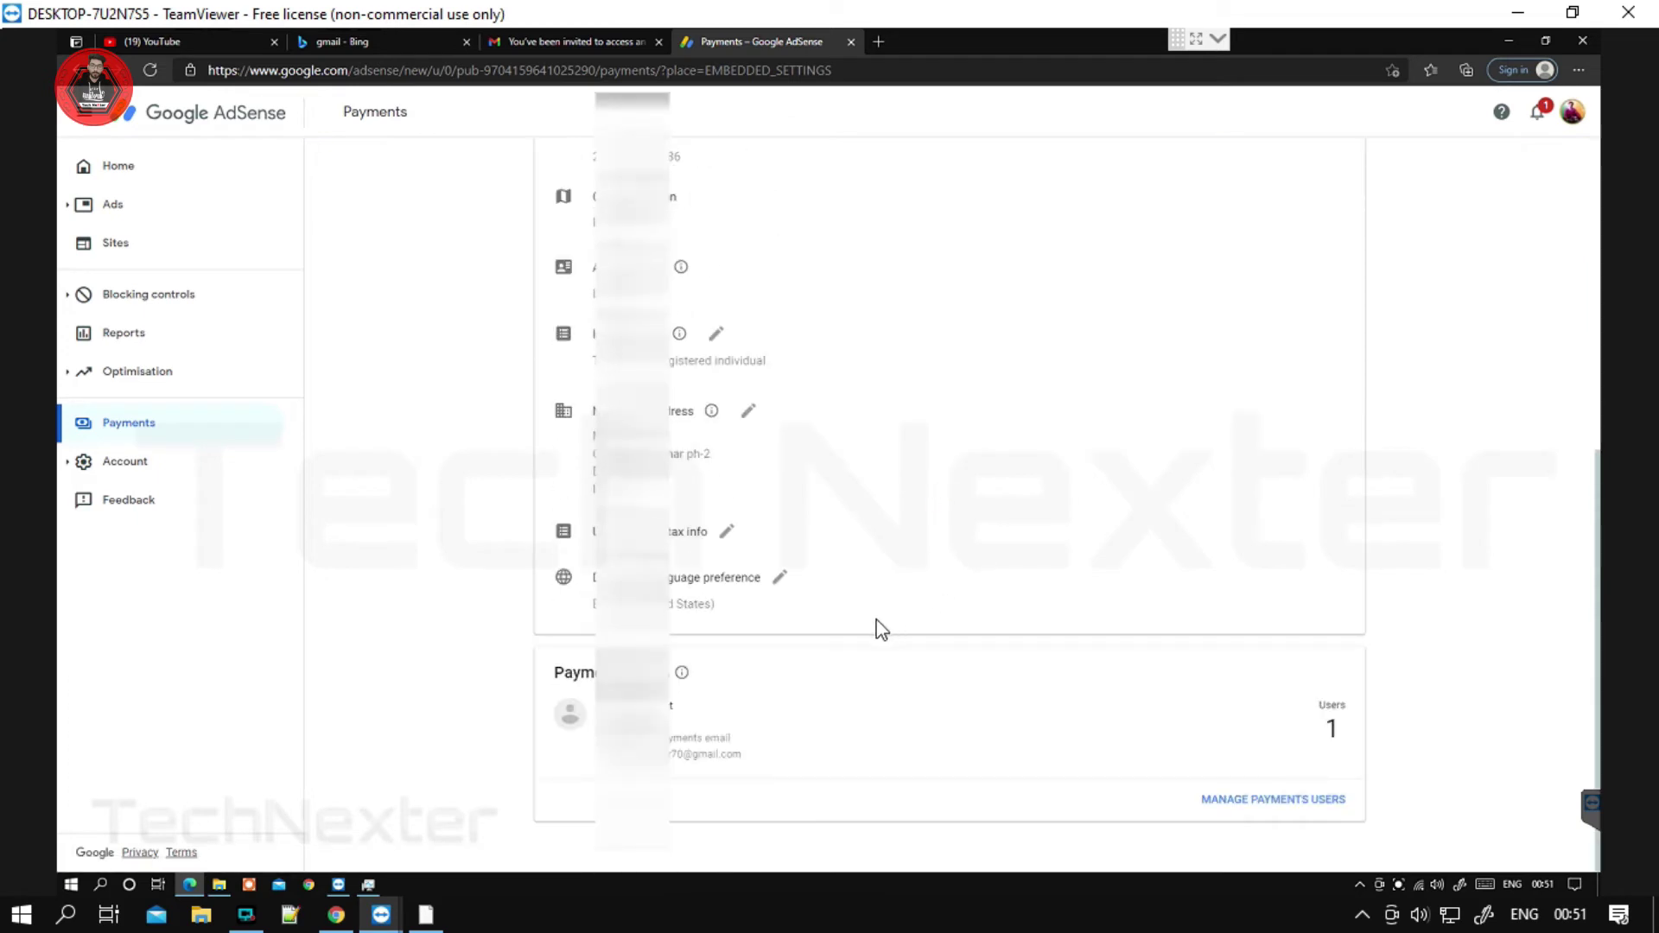
{"action": "left_click", "coordinate": [726, 532]}
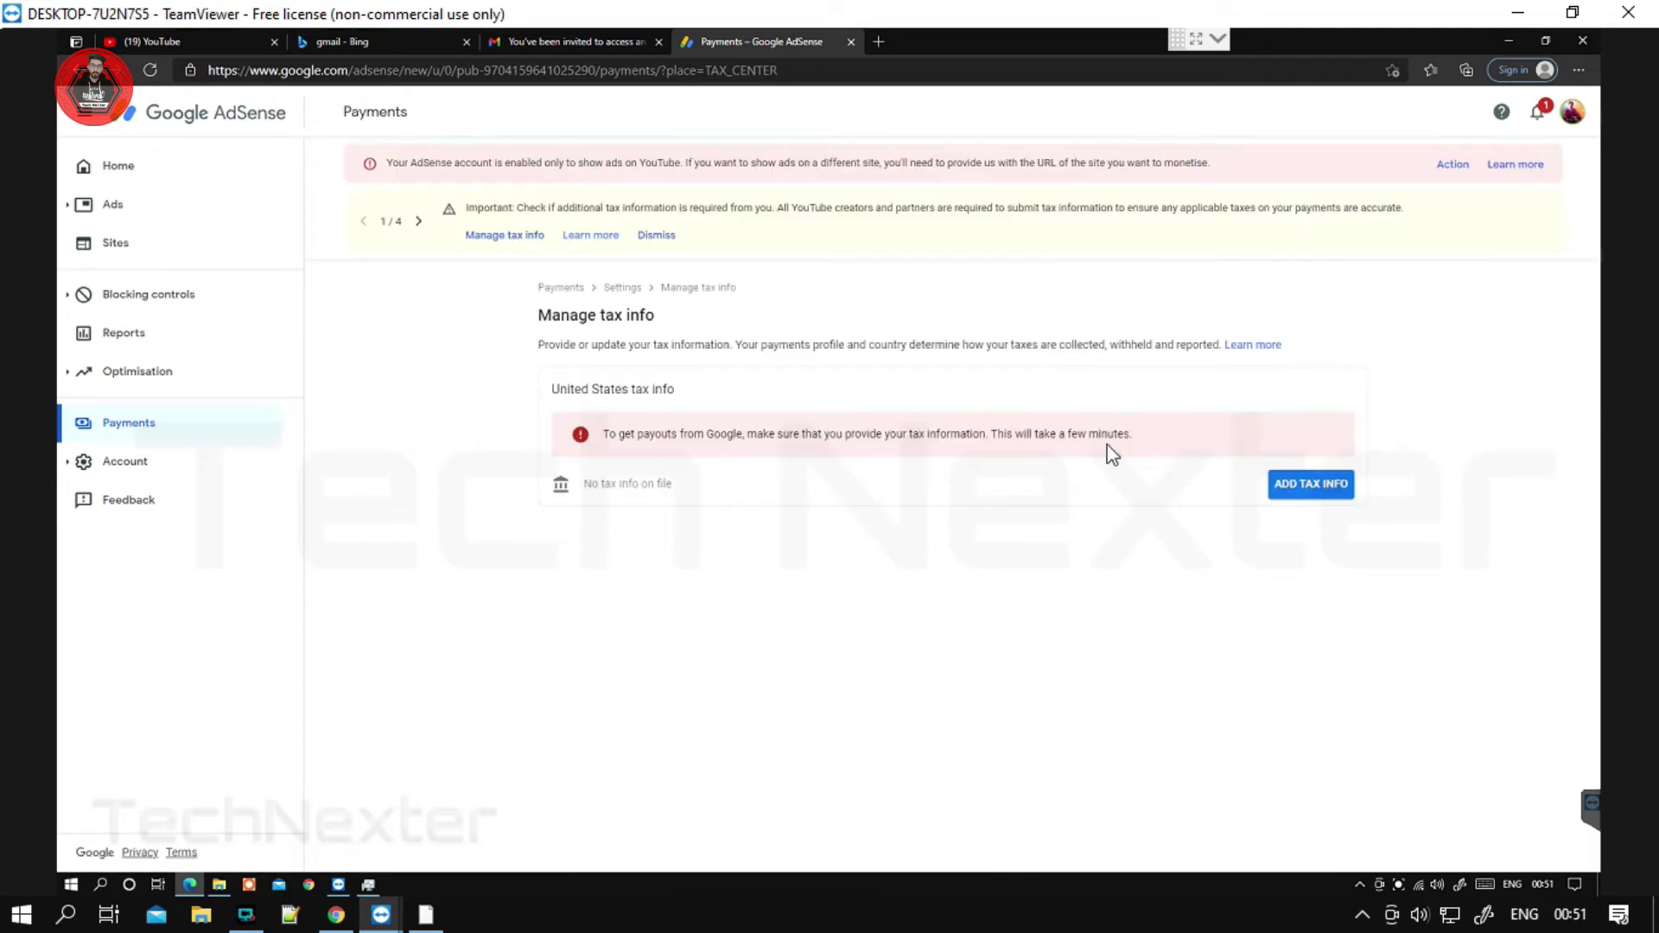
Step: Add tax info for an Individual who is not a US citizen or resident, choosing the W-8BEN form
{"action": "left_click", "coordinate": [1291, 488]}
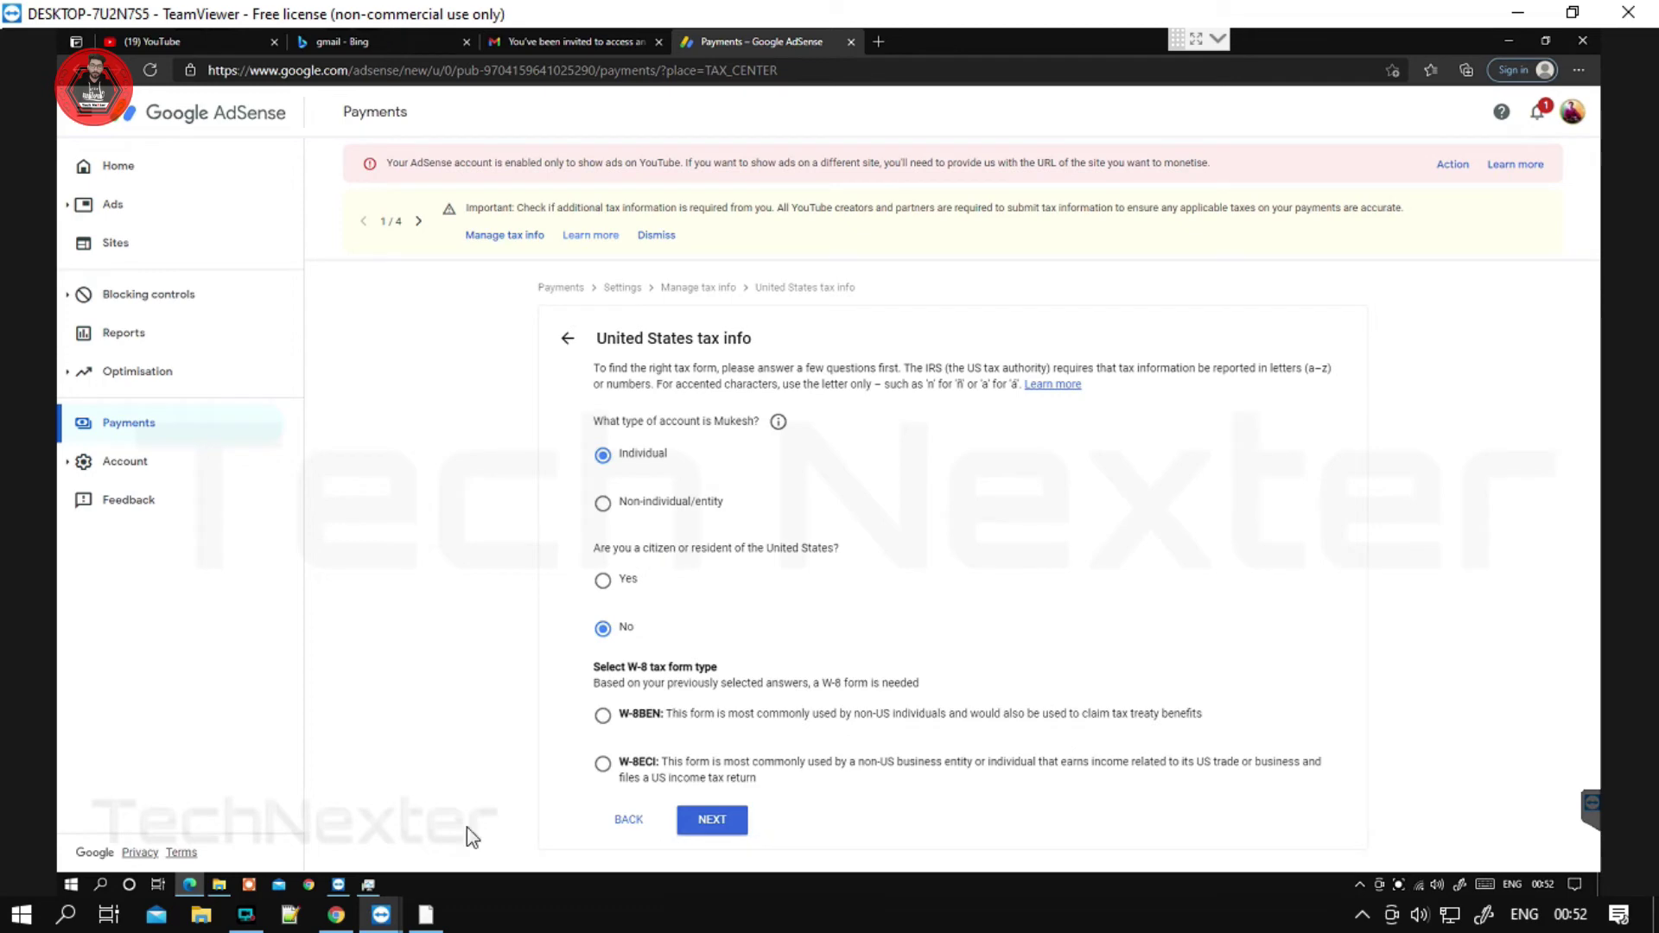
{"action": "left_click", "coordinate": [638, 715]}
{"action": "left_click", "coordinate": [712, 819]}
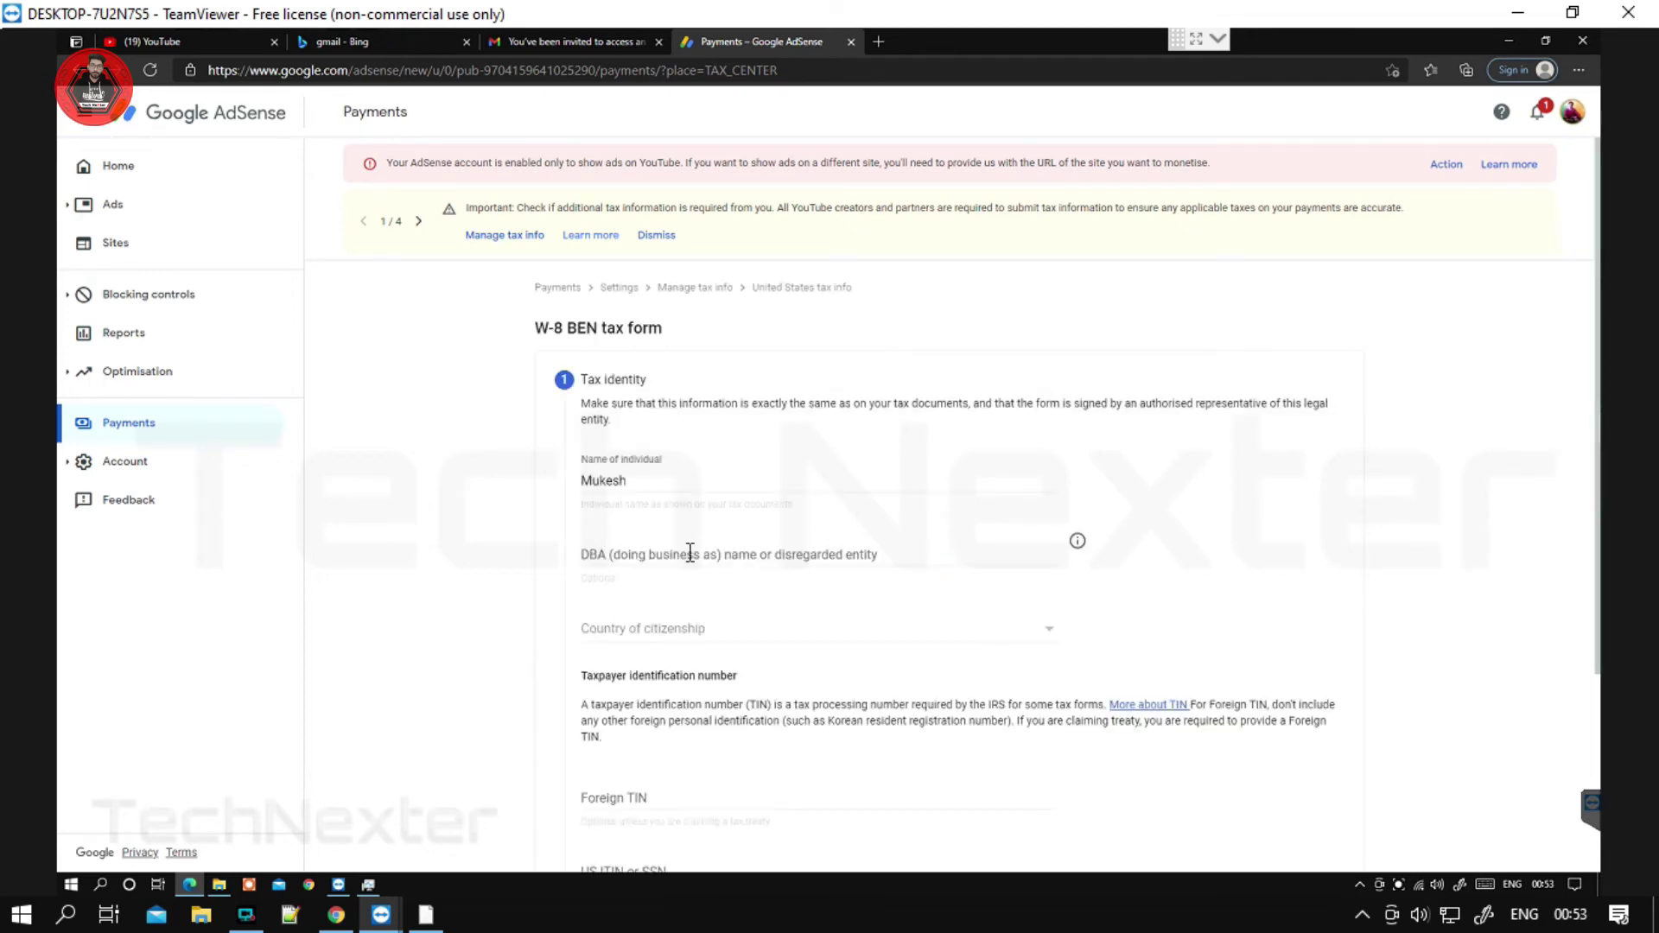
Step: Go through the W-8 BEN form and submit it for an existing payments profile that has previously received payments
{"action": "key", "text": "ctrl+plus"}
{"action": "key", "text": "ctrl+plus"}
{"action": "key", "text": "ctrl+plus"}
{"action": "scroll", "coordinate": [1376, 444], "scroll_direction": "down", "scroll_amount": 3}
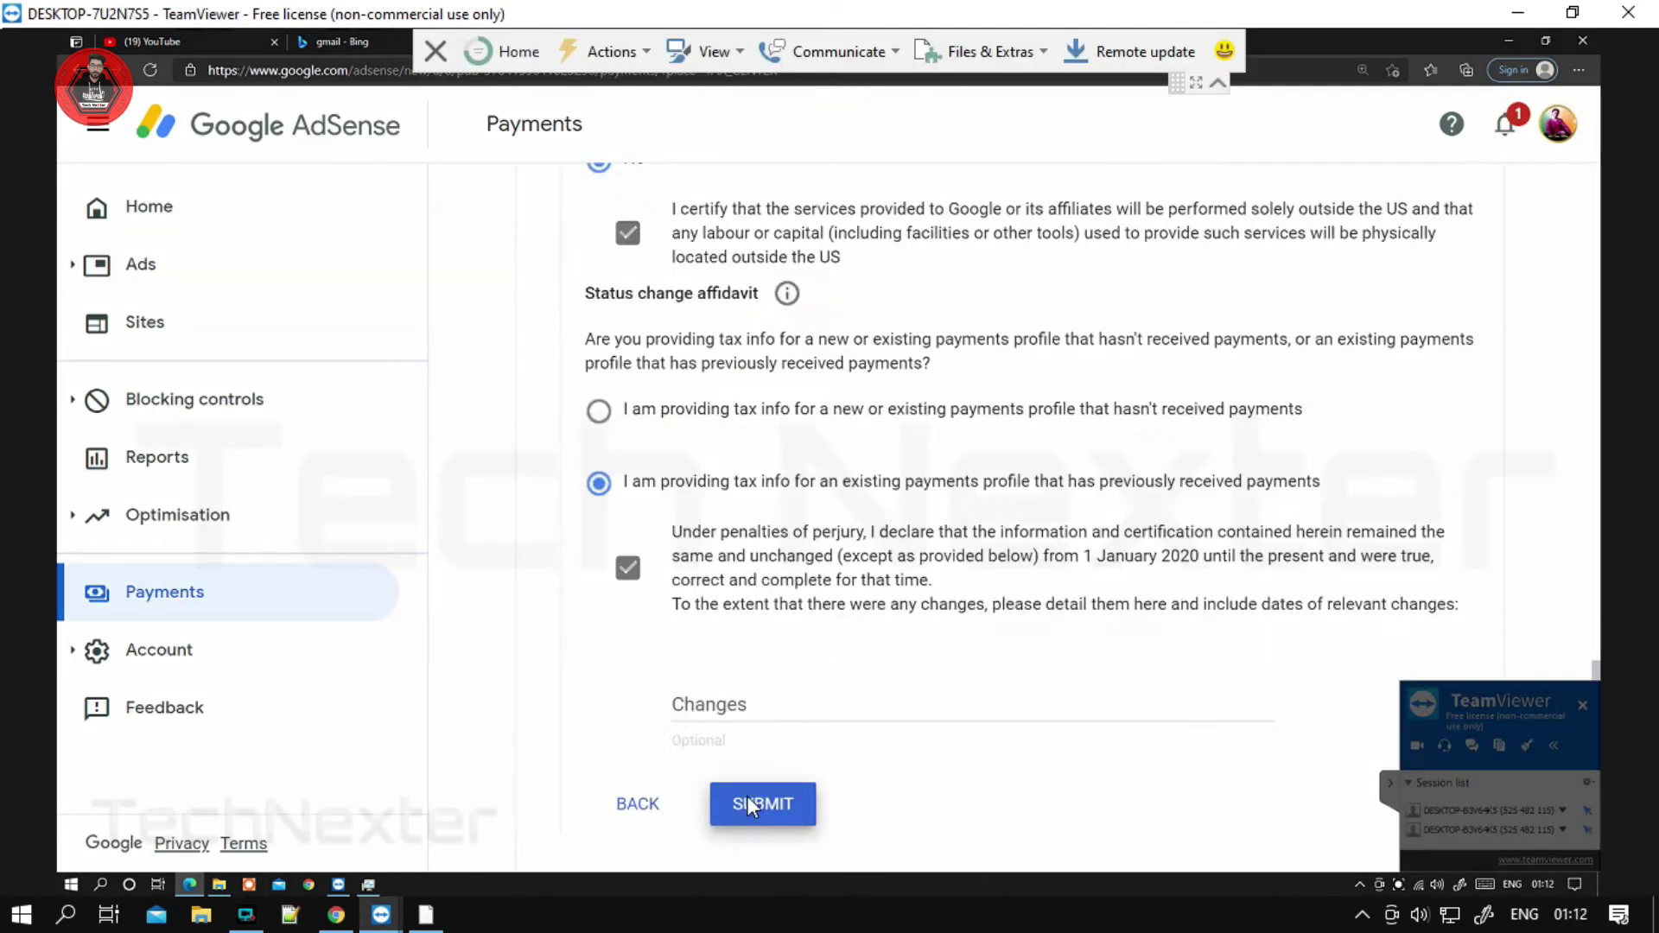
{"action": "left_click", "coordinate": [756, 803]}
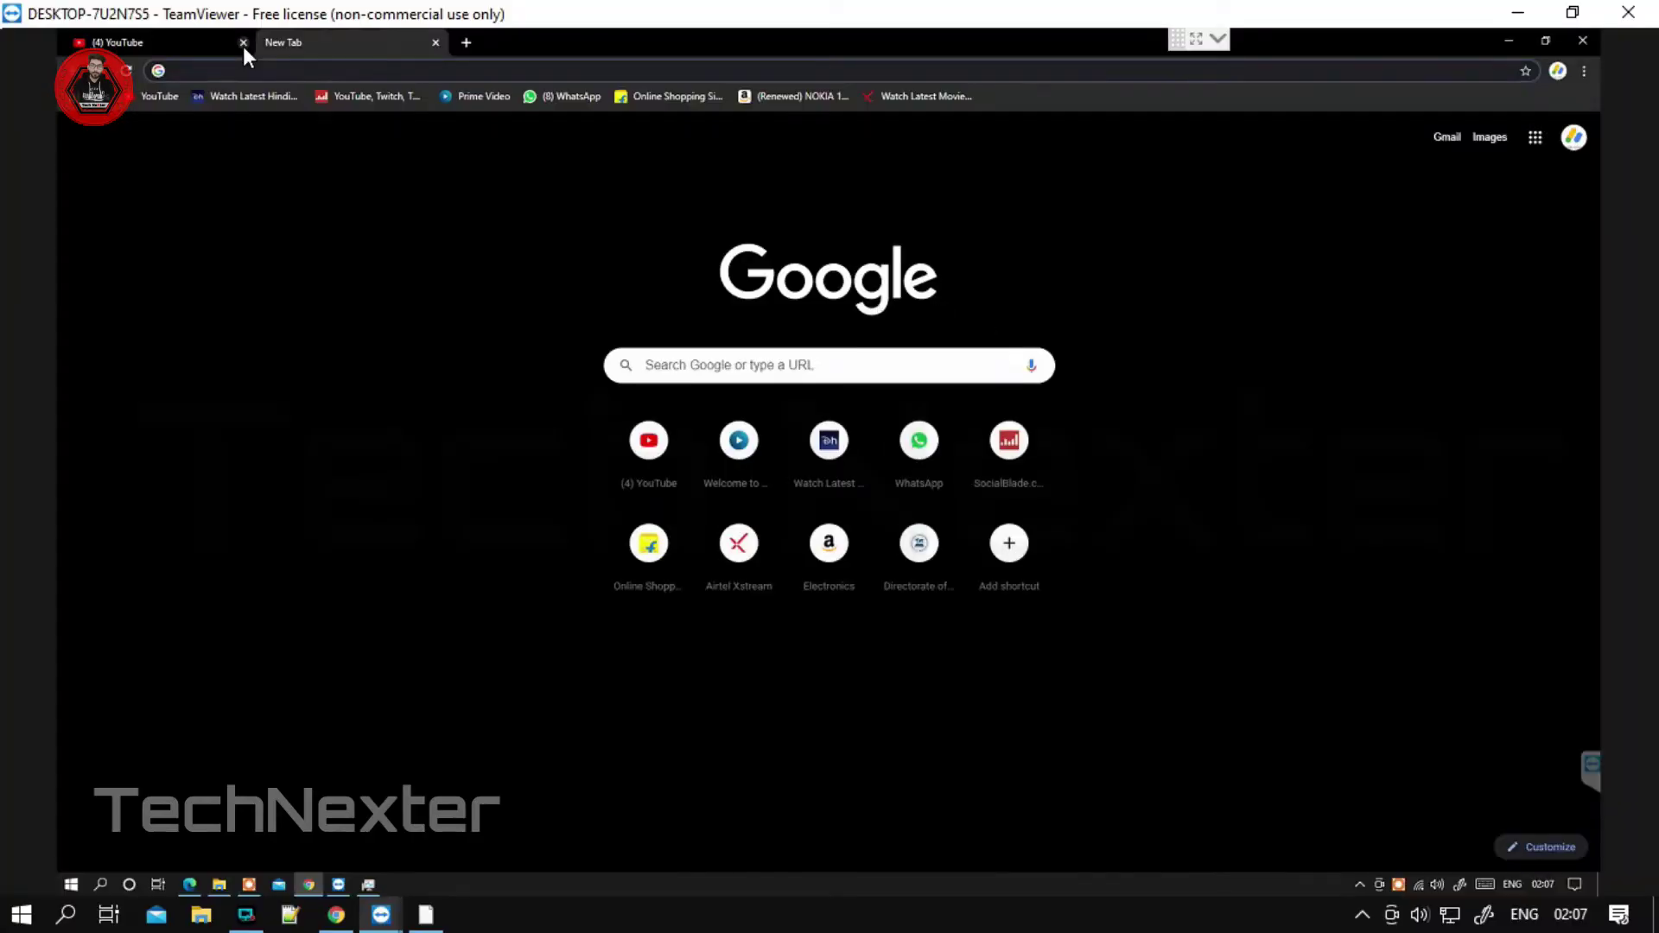
Step: Close the old YouTube tab, open YouTube in the new tab and check the e-mail address of the signed-in account
{"action": "left_click", "coordinate": [241, 45]}
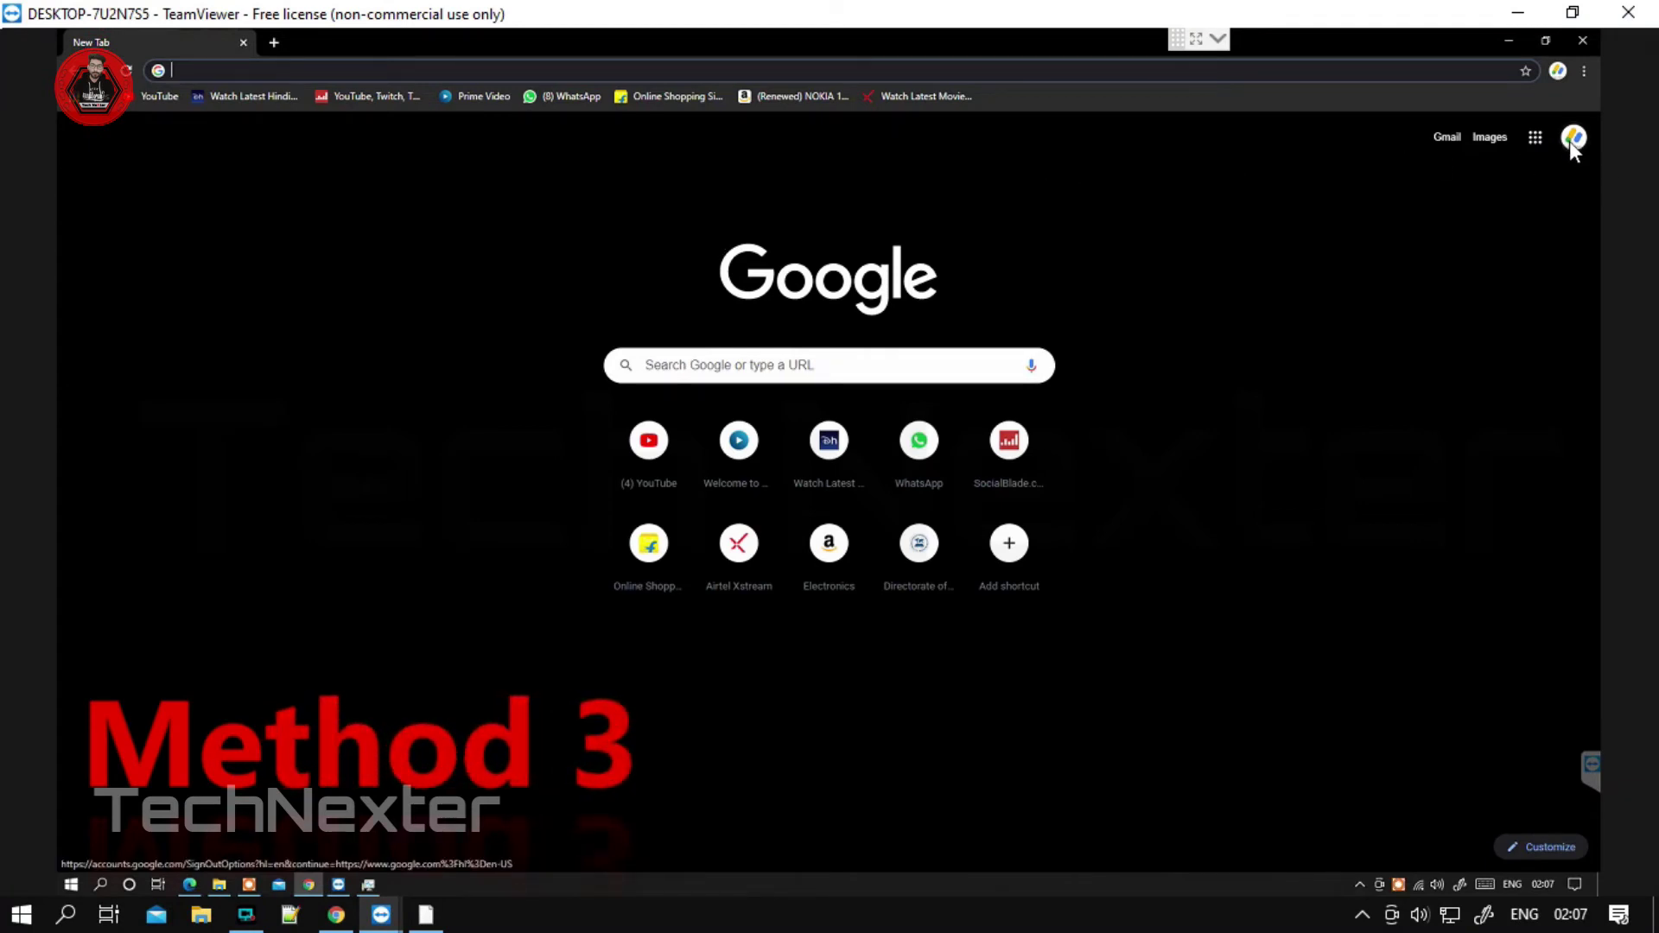
{"action": "left_click", "coordinate": [133, 101]}
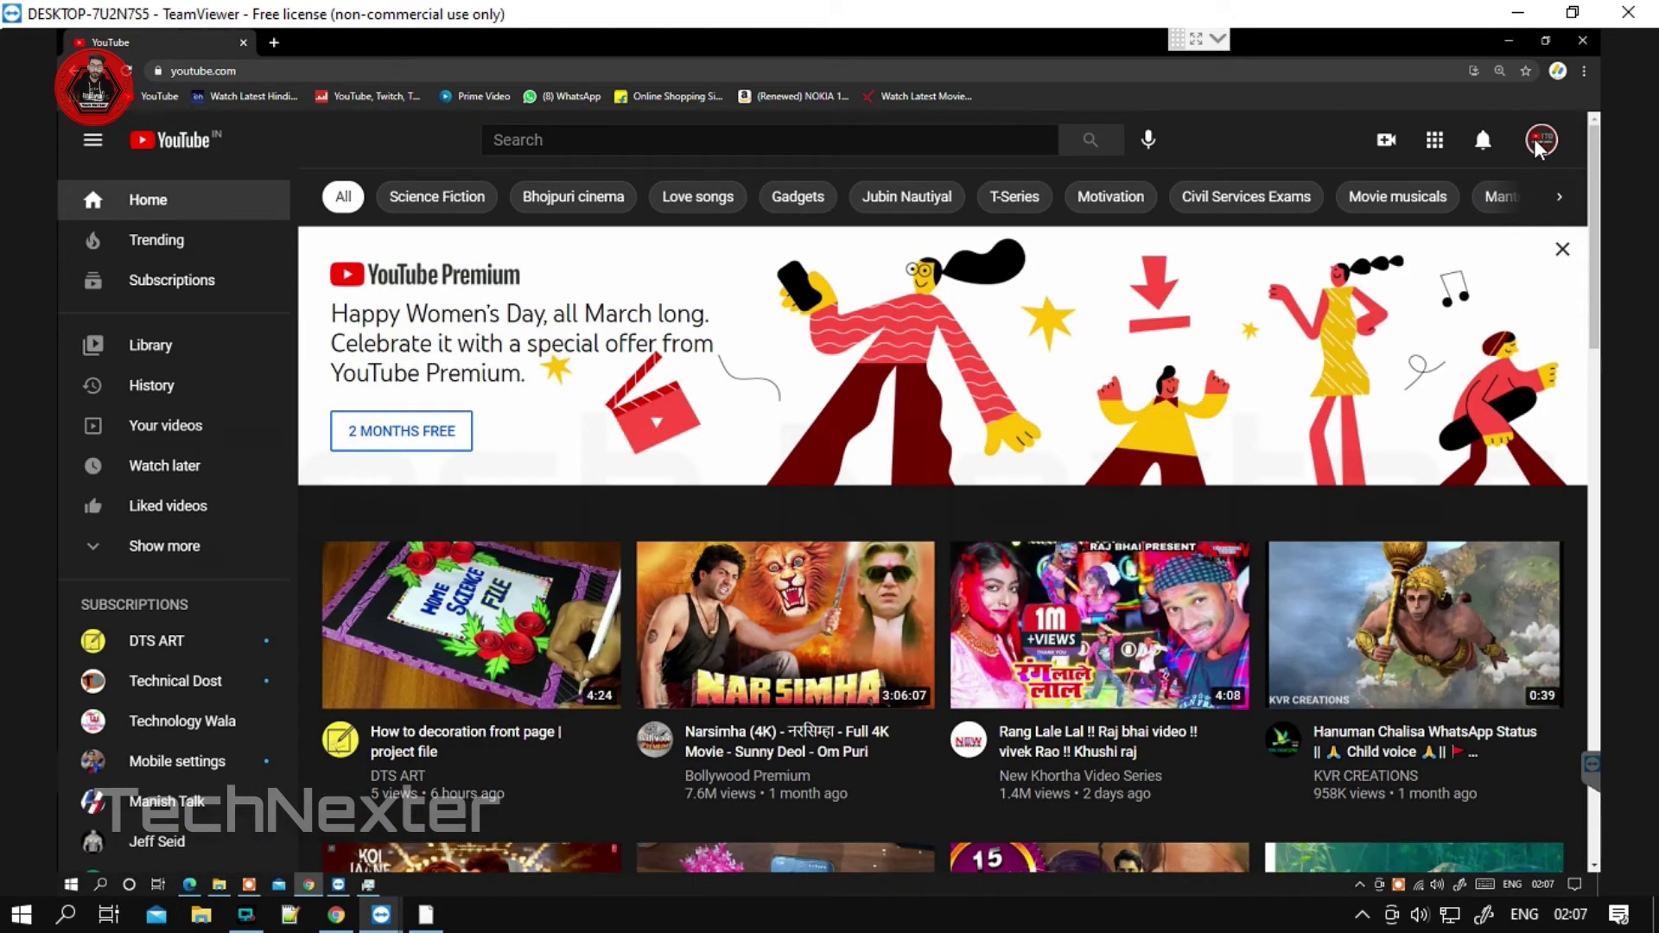
{"action": "left_click", "coordinate": [1541, 142]}
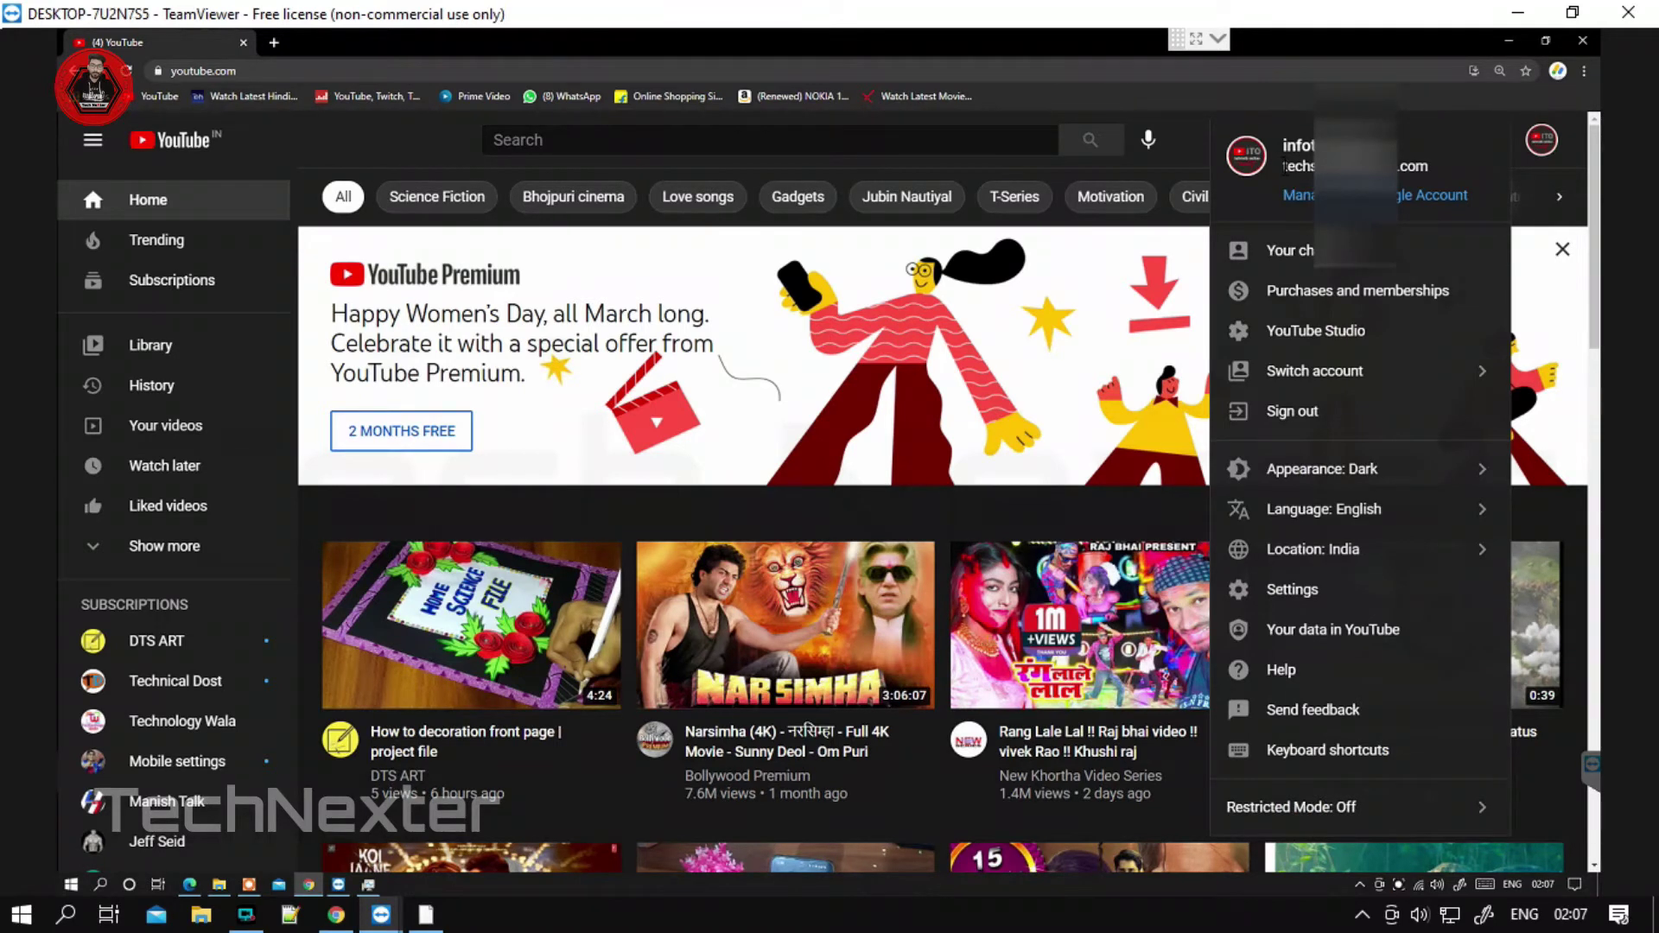
{"action": "left_click_drag", "start_coordinate": [1283, 165], "coordinate": [1402, 165]}
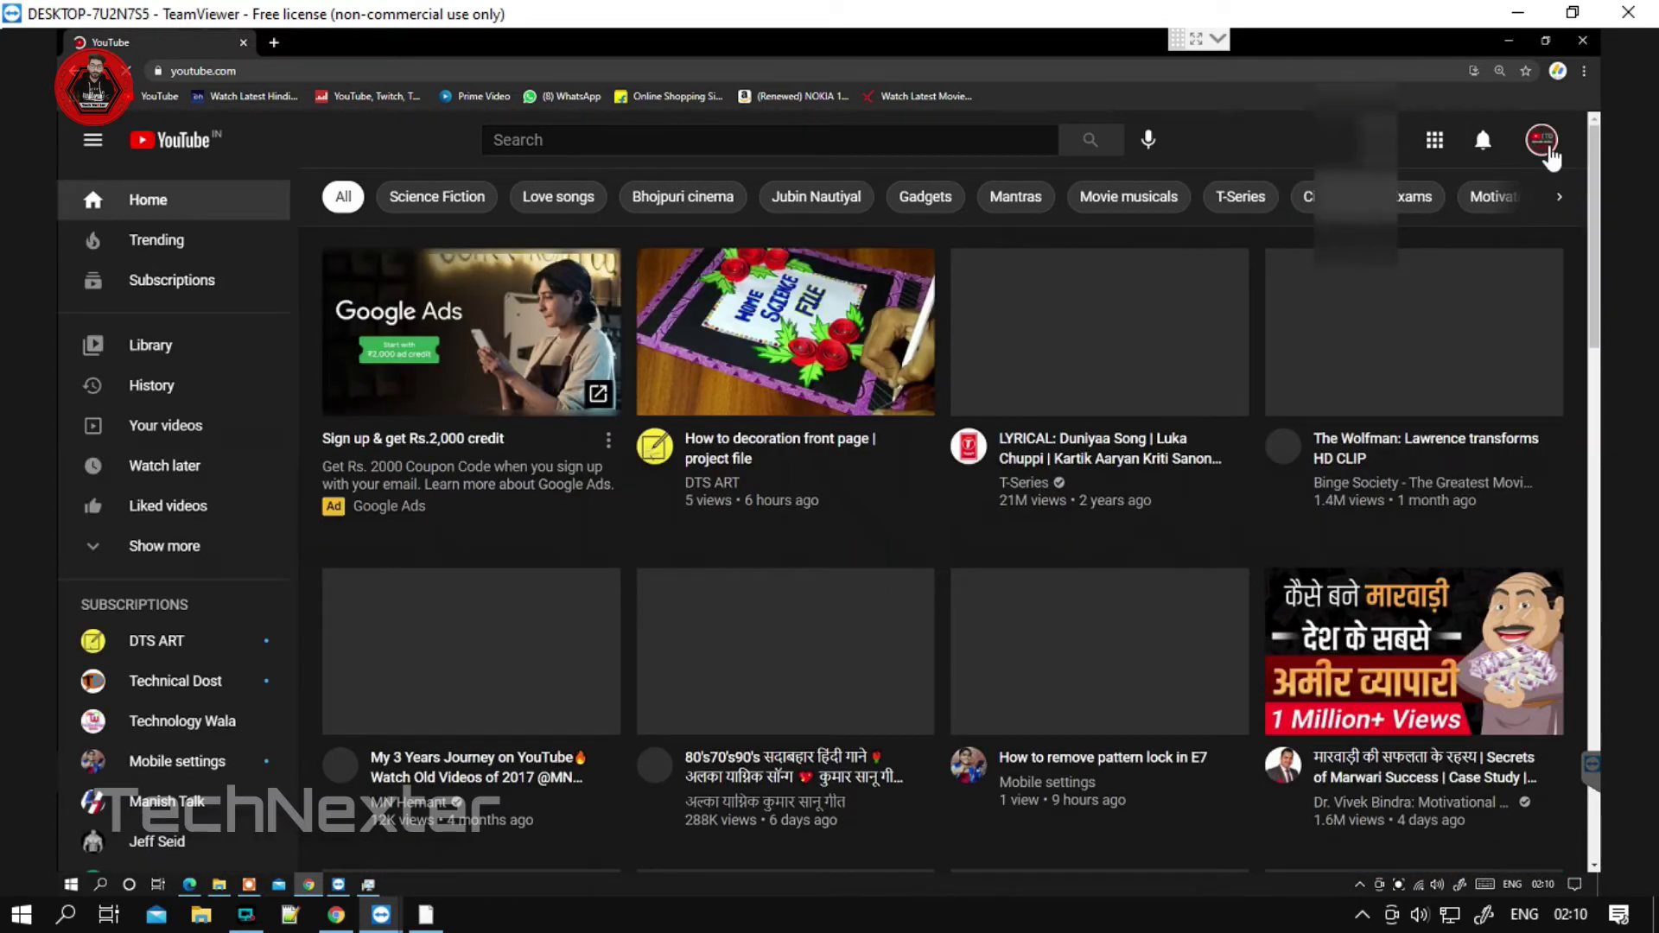
Step: Open the YouTube account settings and go to the page for adding or managing channels
{"action": "left_click", "coordinate": [1545, 147]}
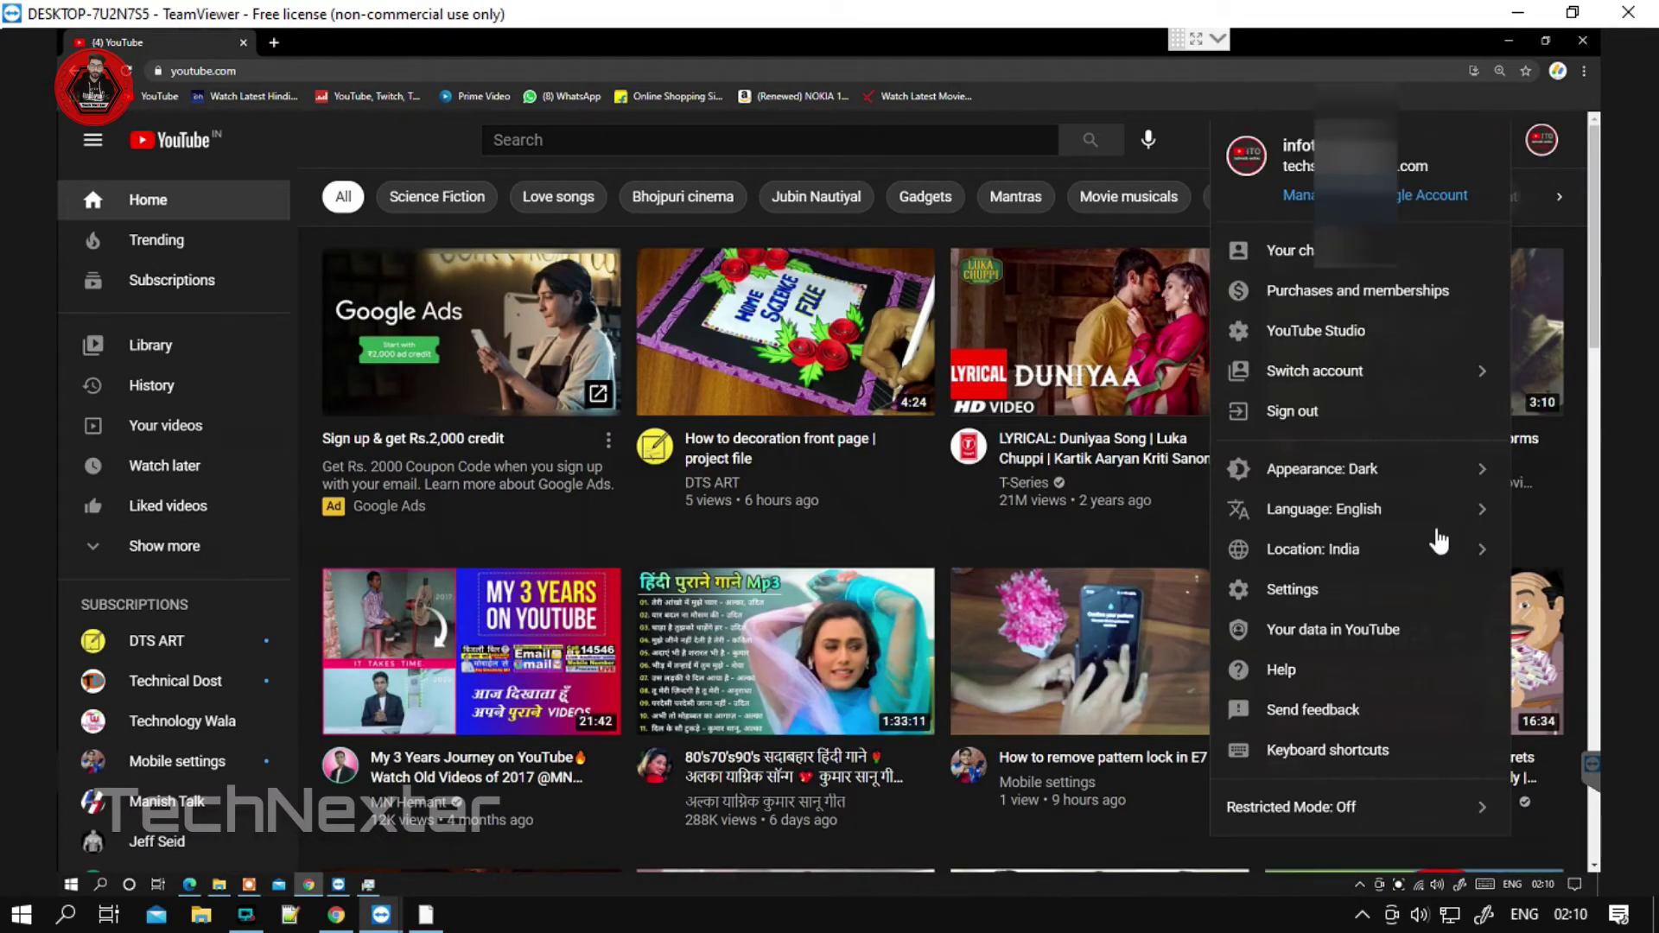
{"action": "left_click", "coordinate": [1420, 600]}
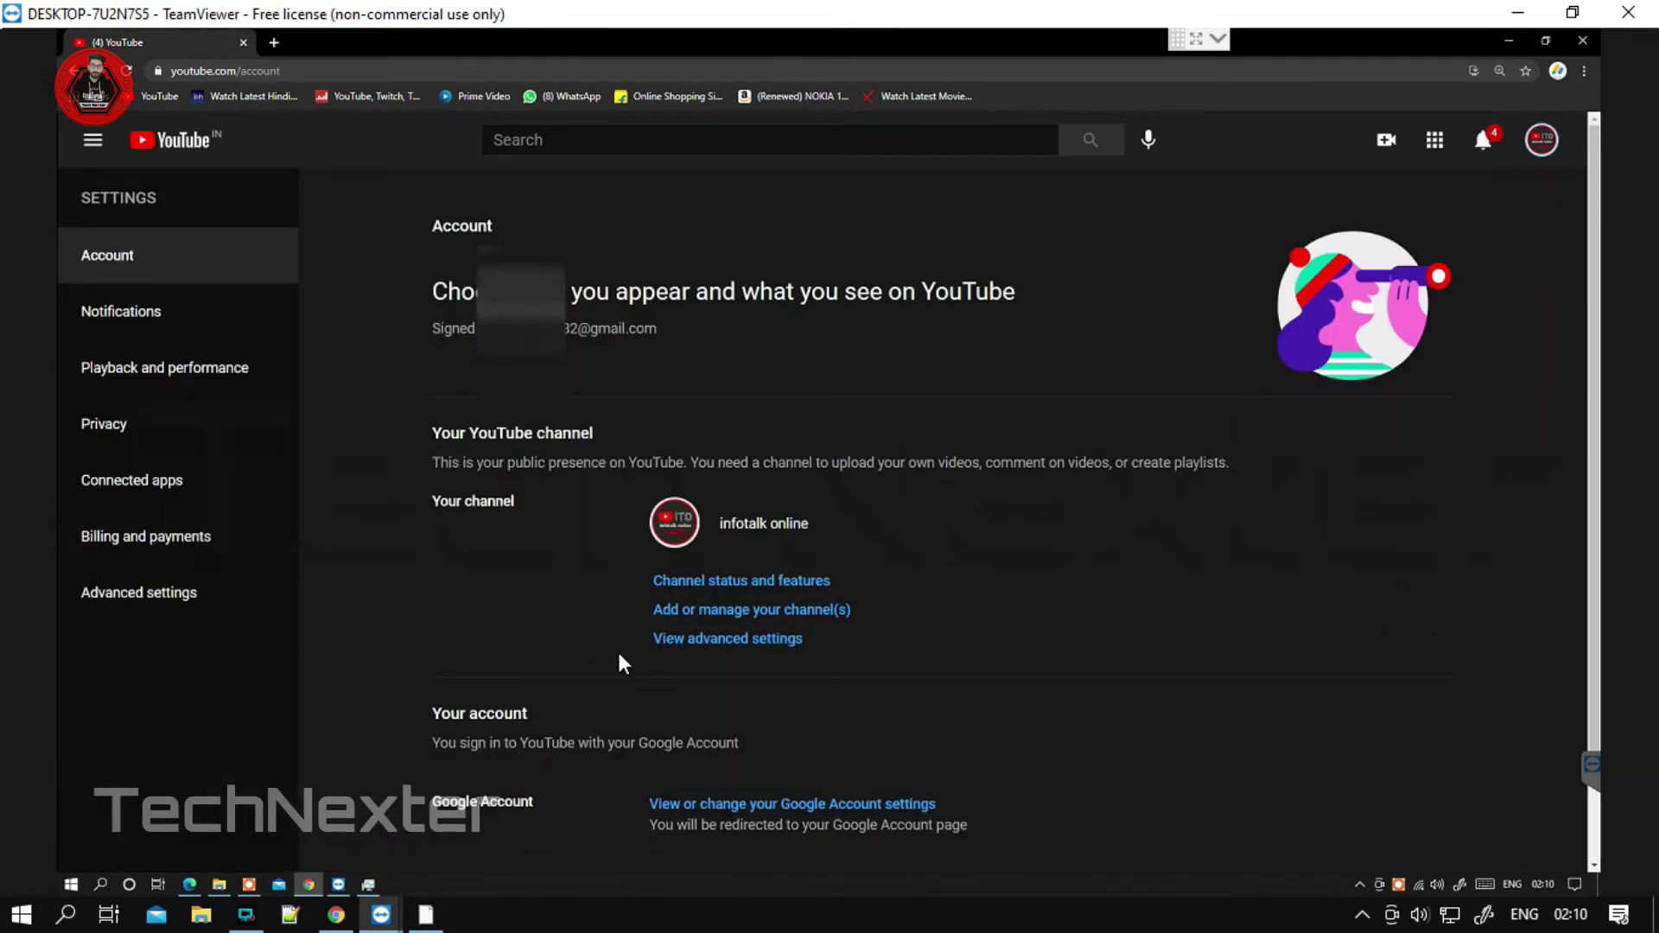
{"action": "scroll", "coordinate": [929, 666], "scroll_direction": "down", "scroll_amount": 1}
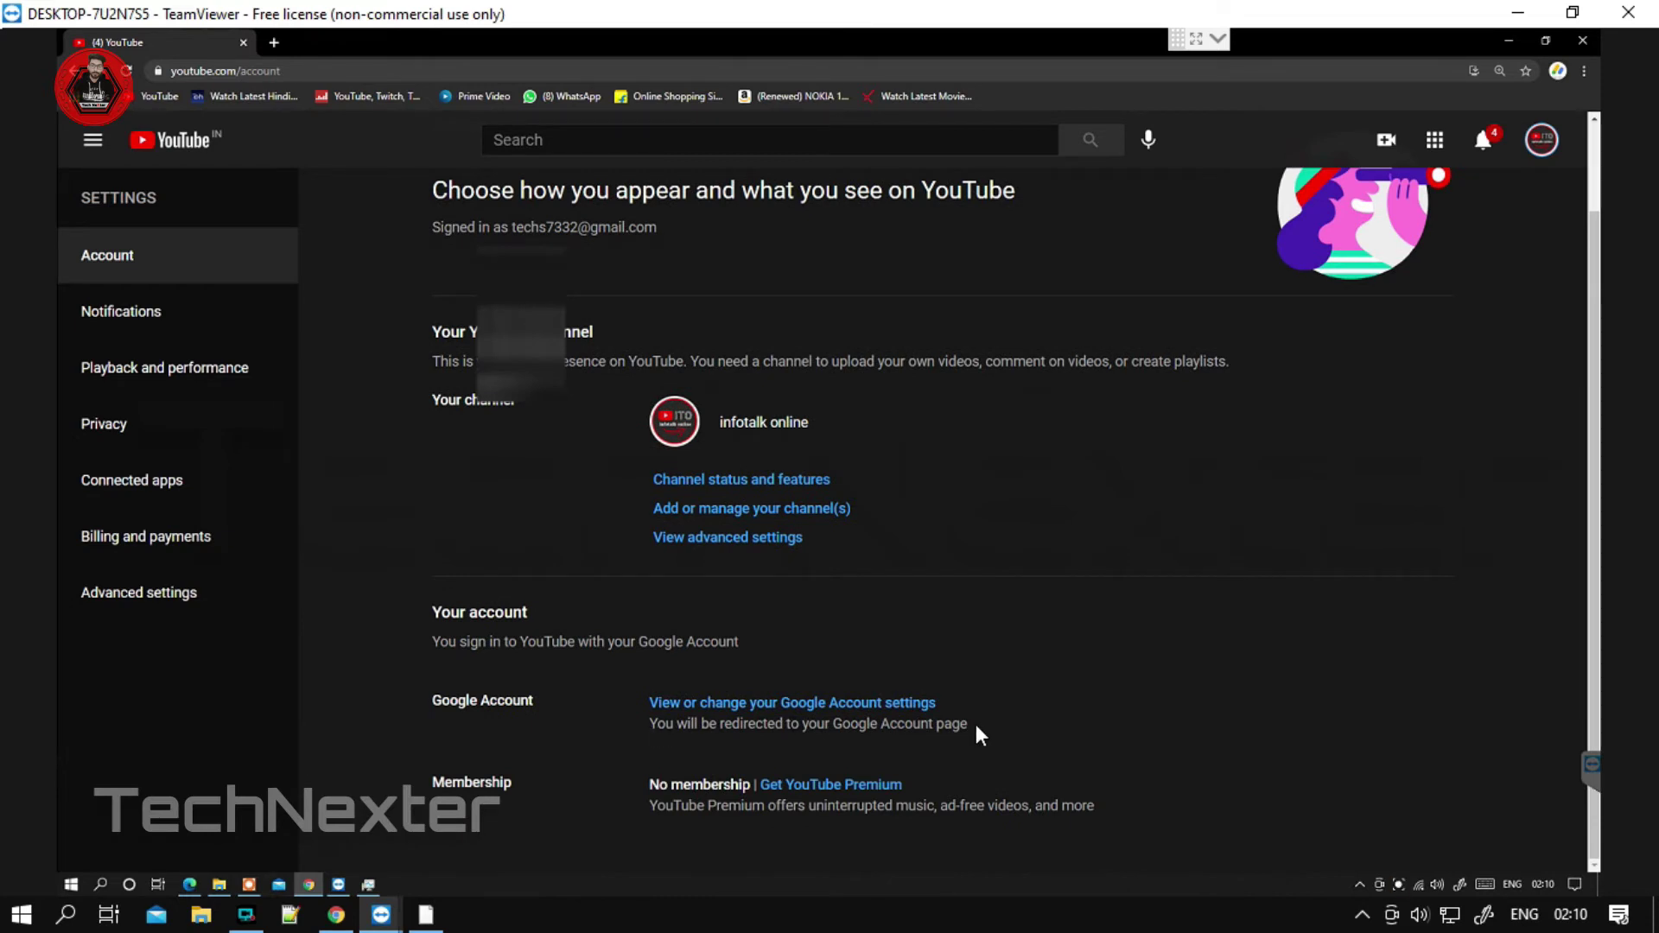
{"action": "scroll", "coordinate": [757, 615], "scroll_direction": "up", "scroll_amount": 1}
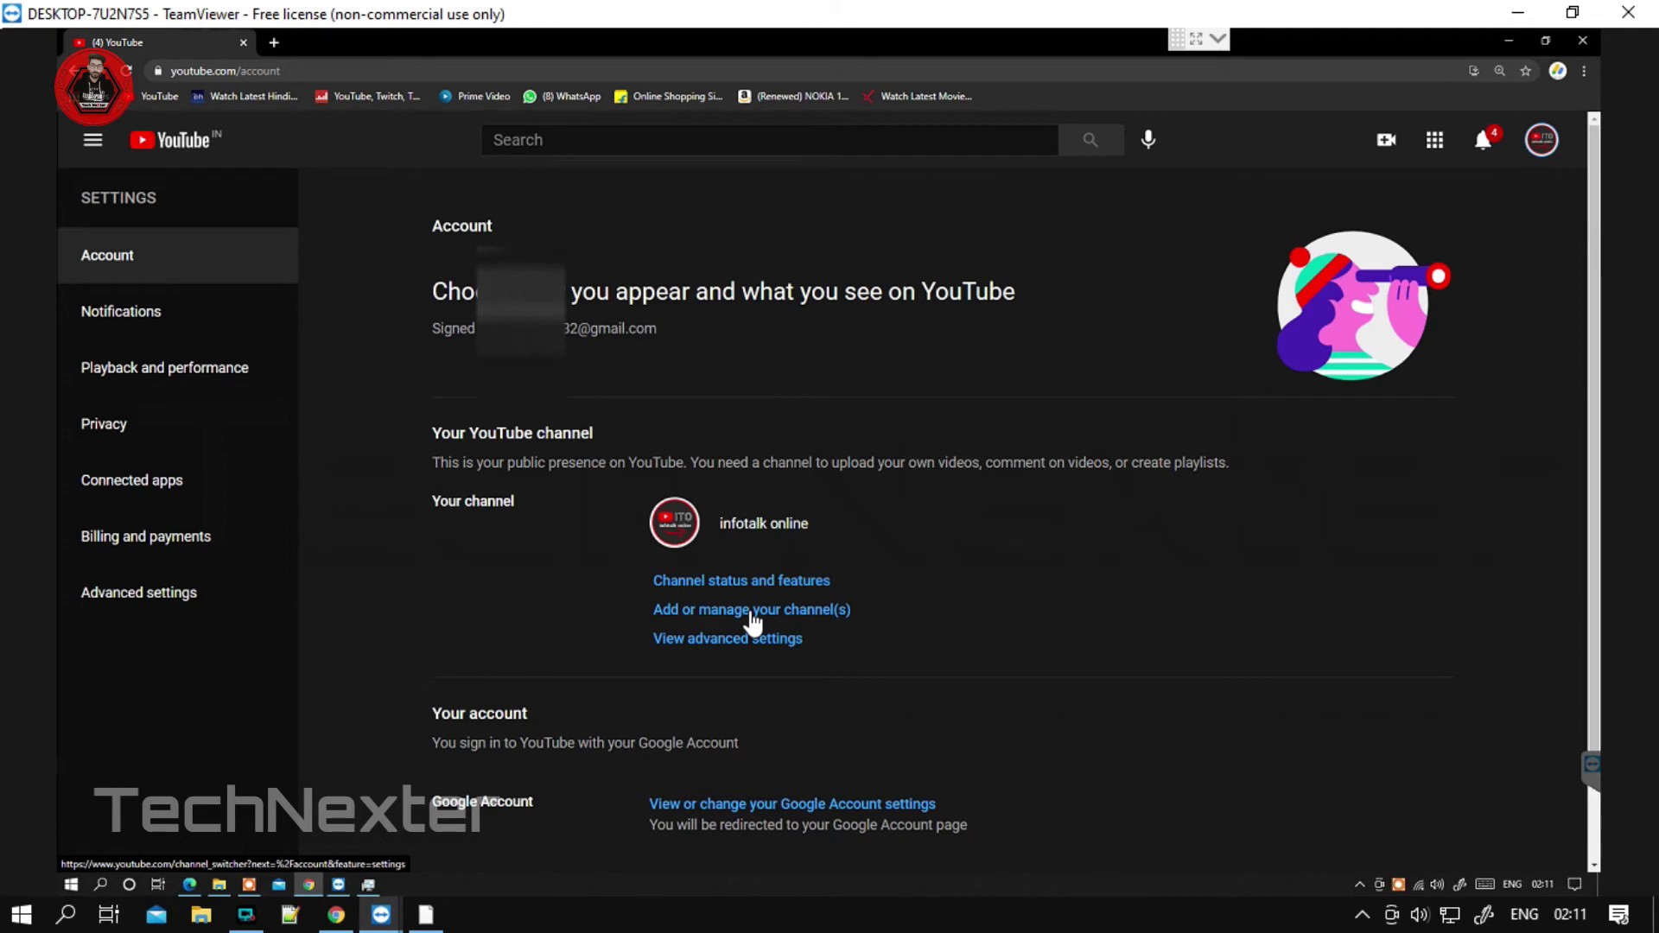
{"action": "left_click", "coordinate": [752, 619]}
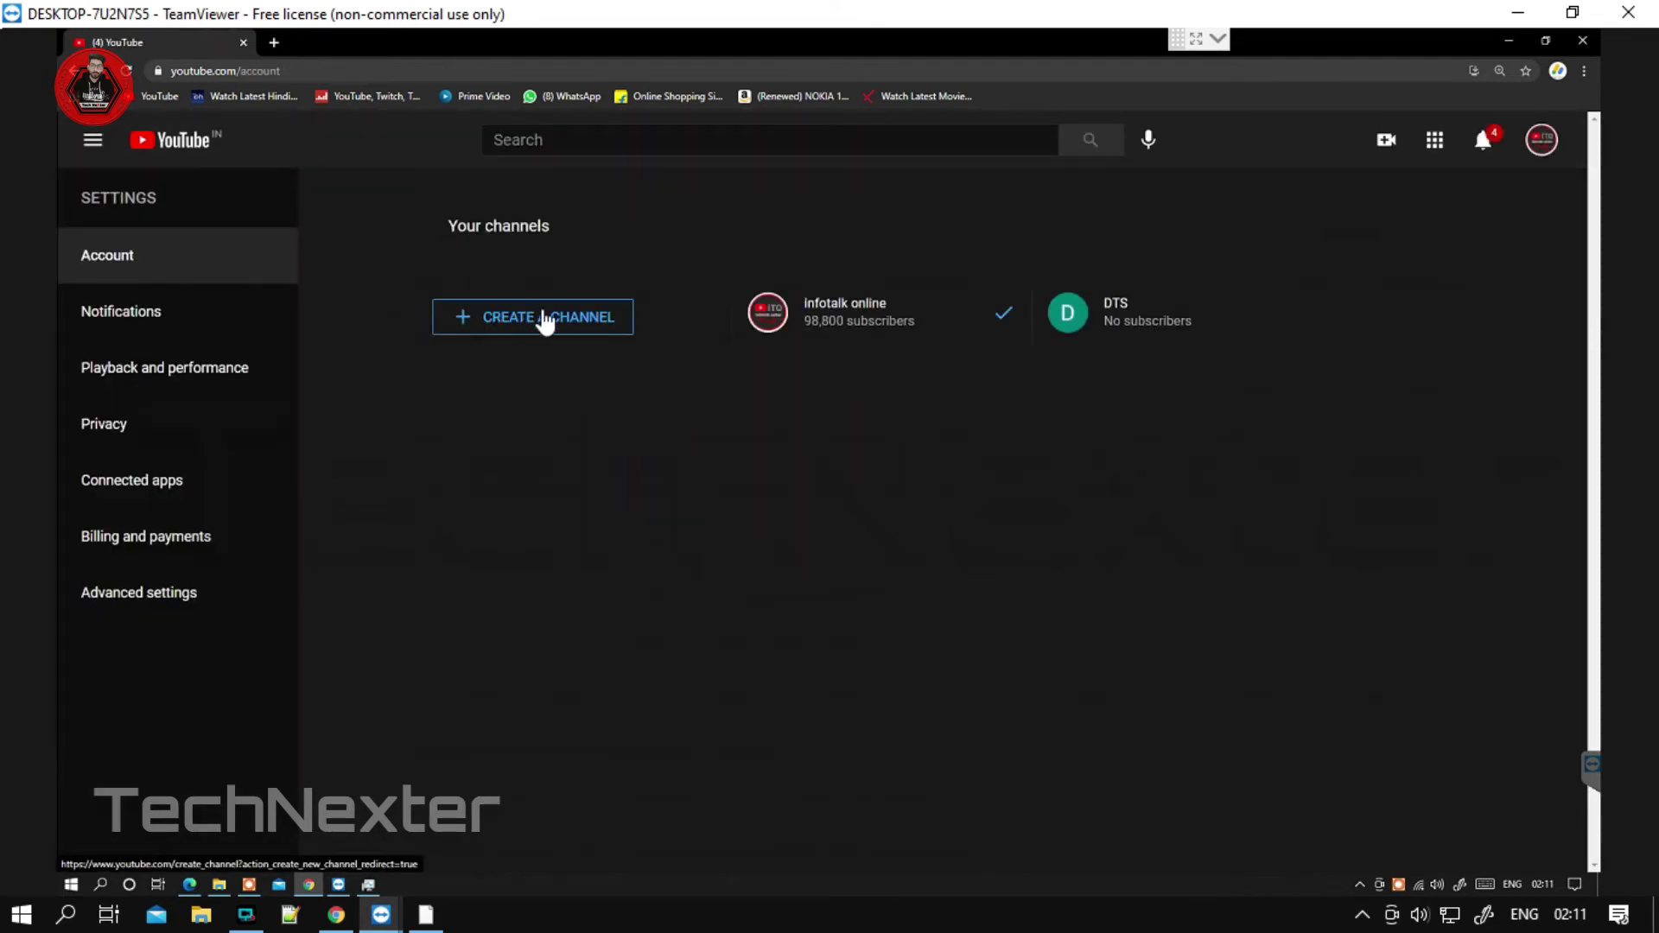
Step: Create a new YouTube channel with the Brand Account name infotalk
{"action": "left_click", "coordinate": [548, 326]}
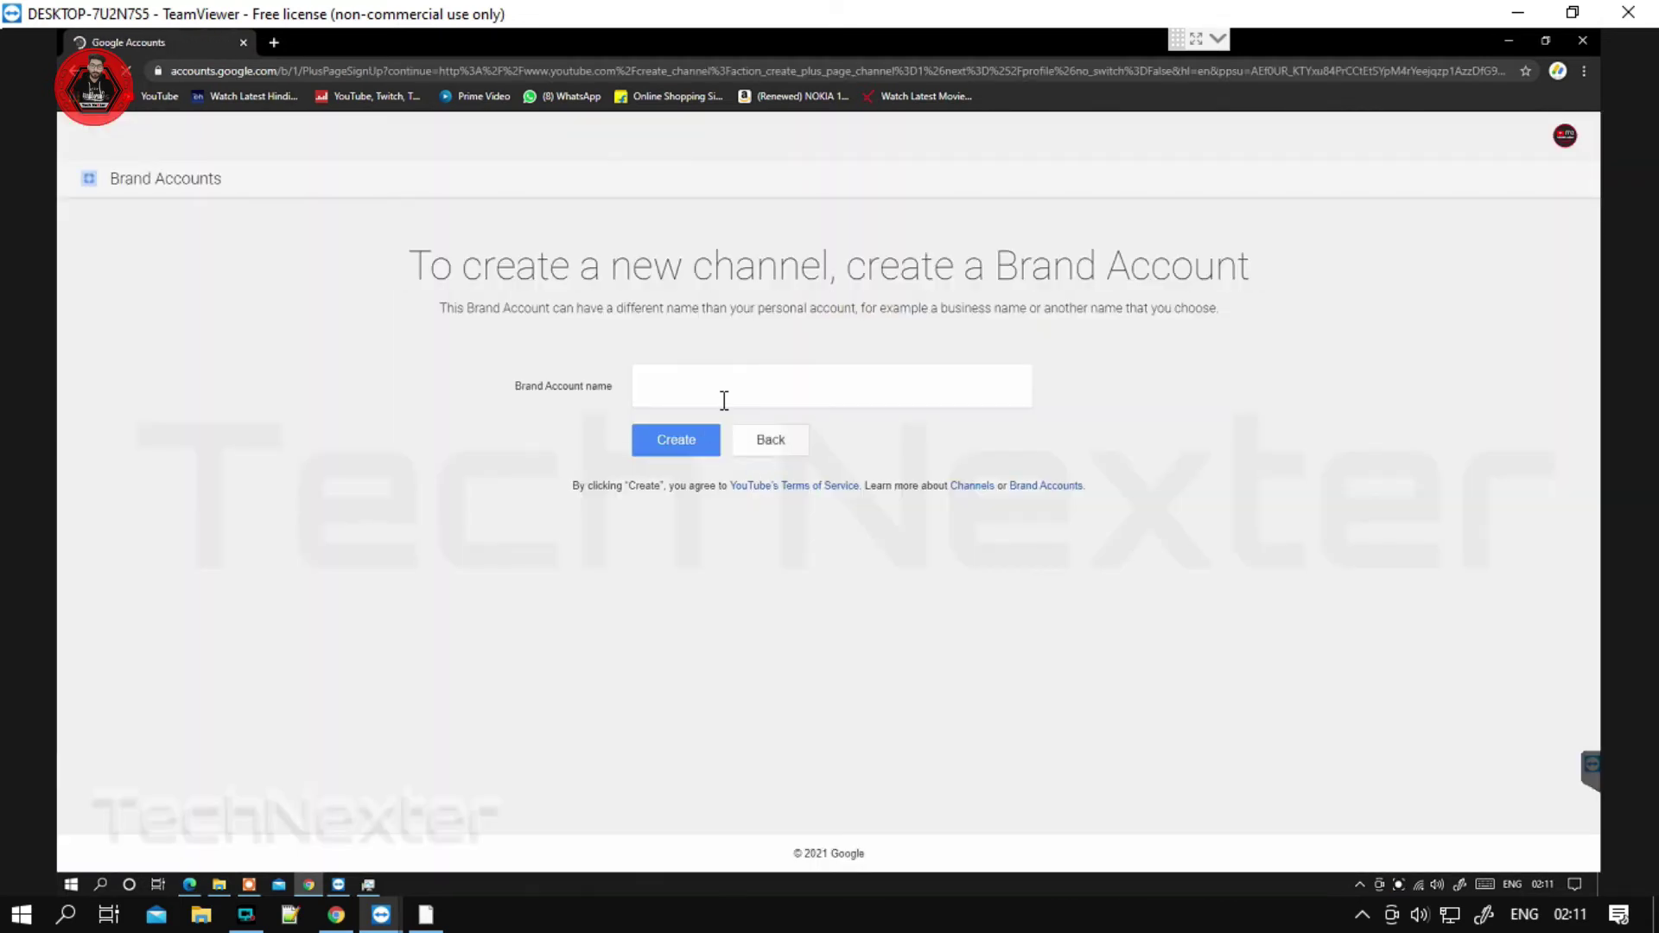
{"action": "left_click", "coordinate": [726, 394]}
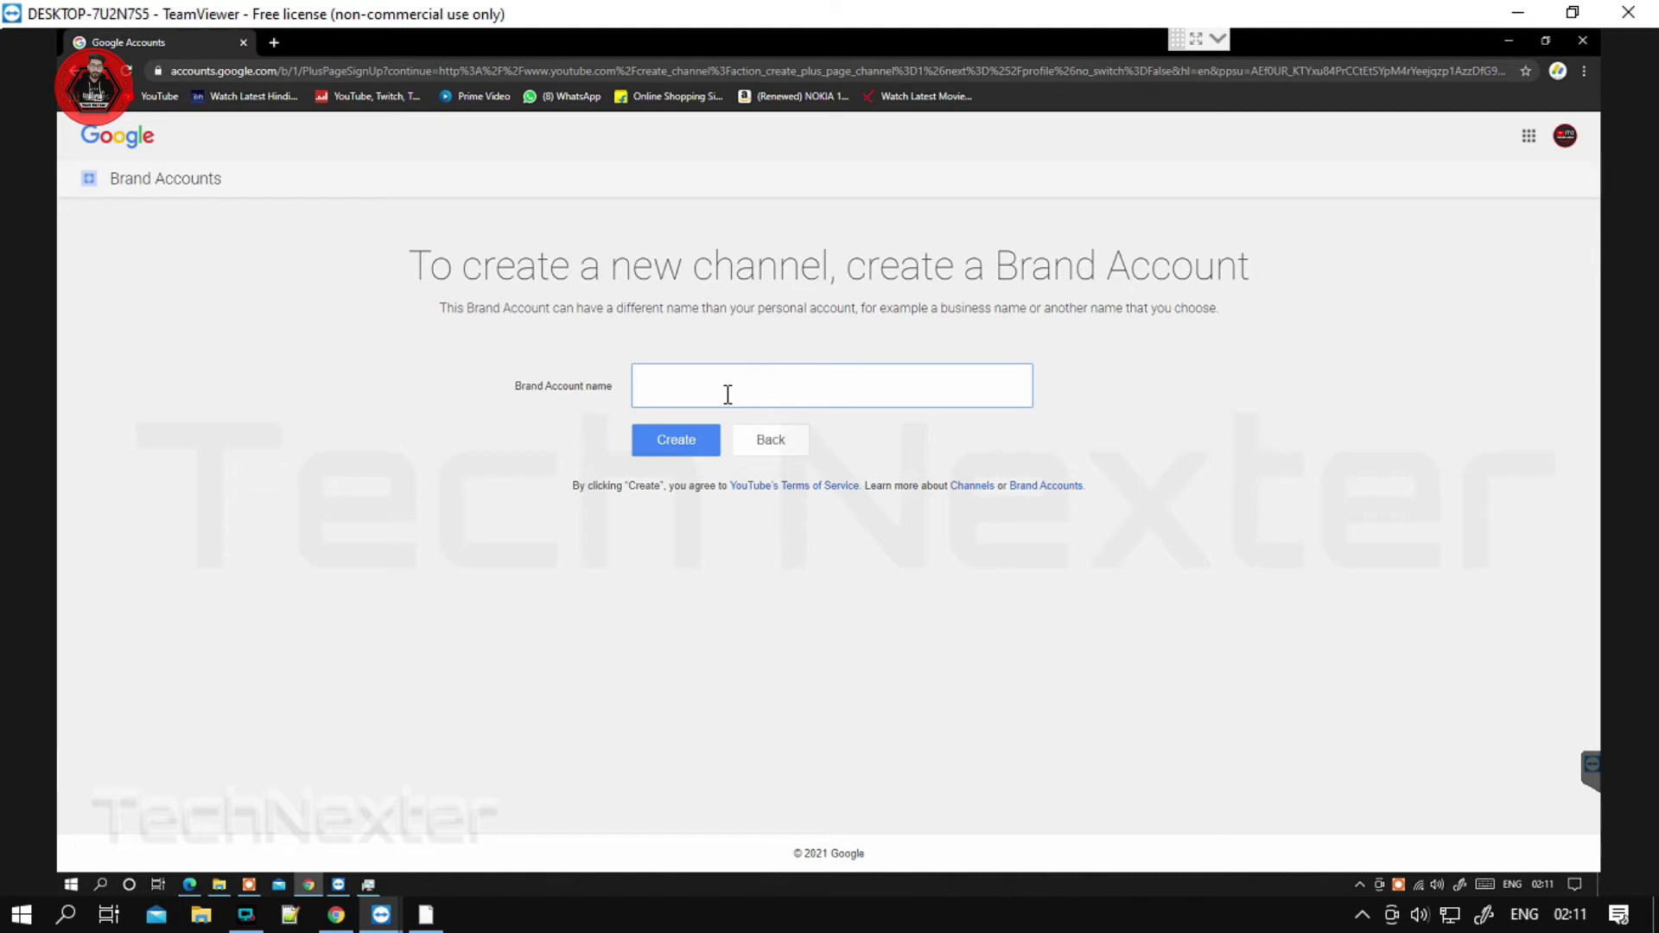
{"action": "type", "text": "infotalk"}
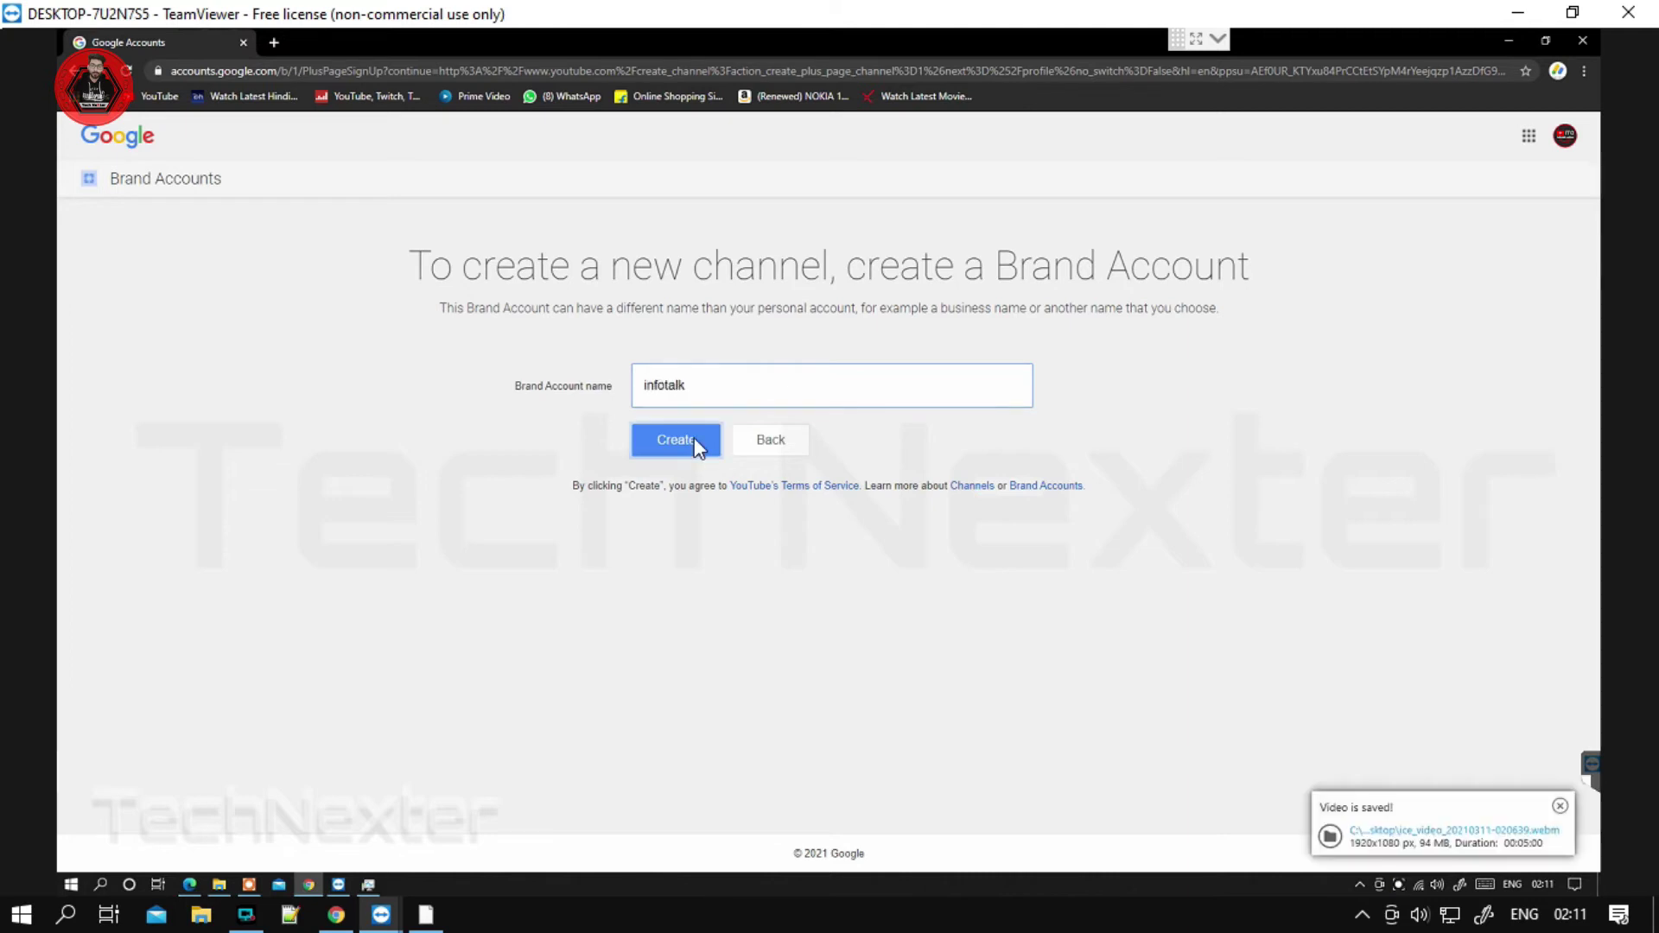
{"action": "left_click", "coordinate": [693, 439]}
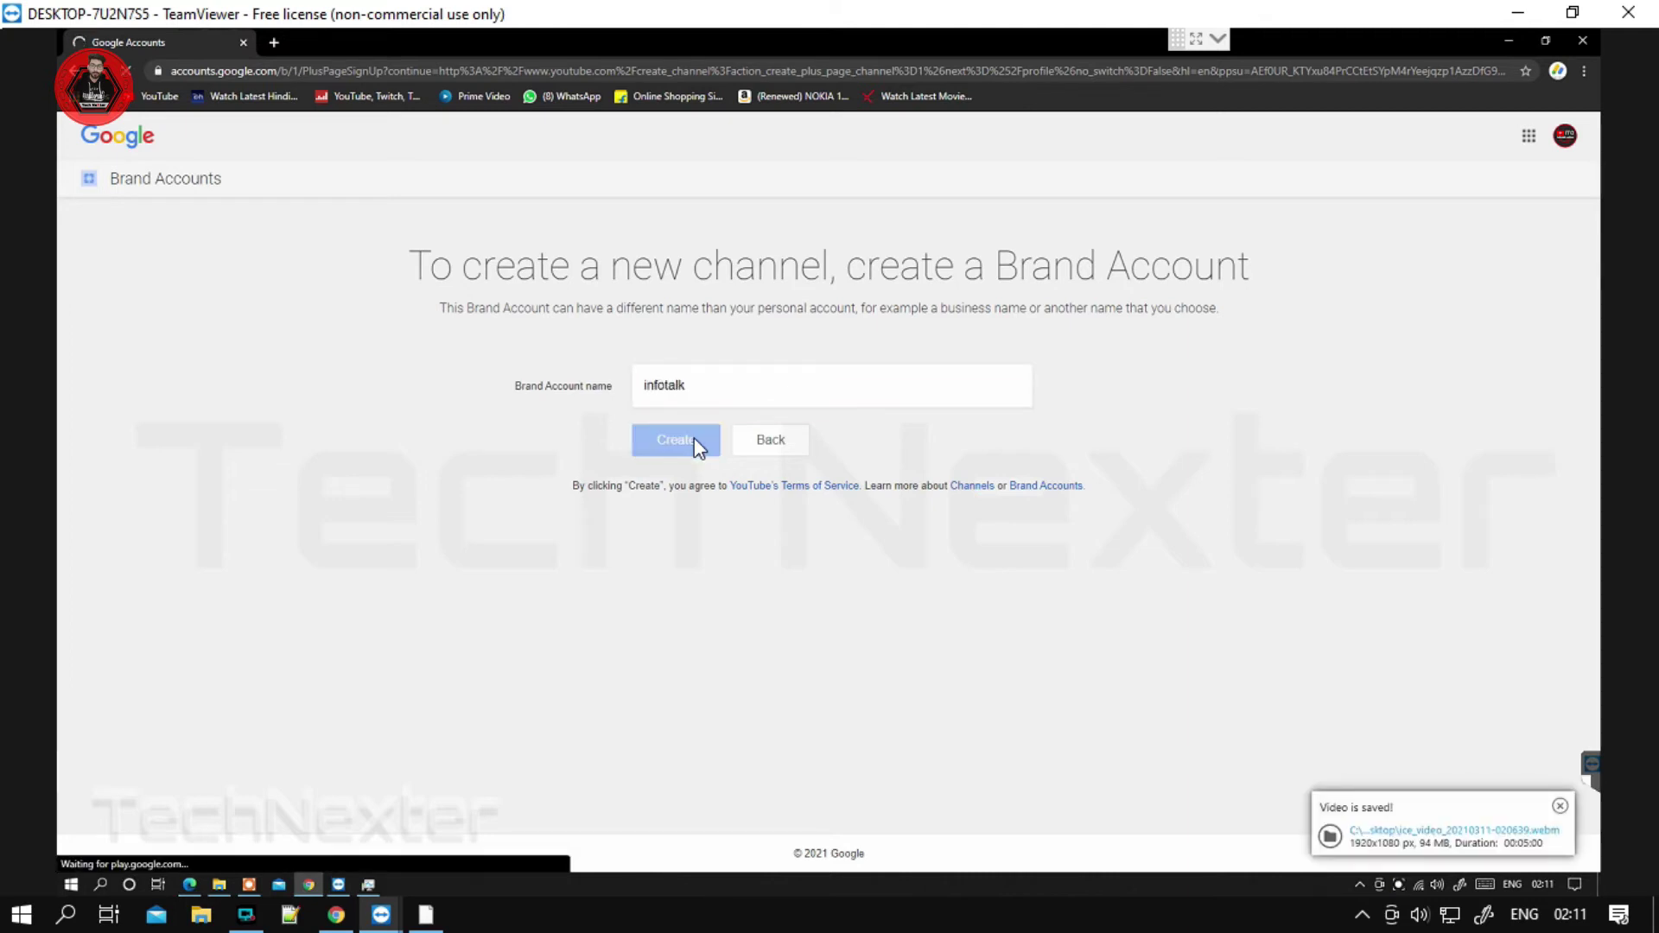
{"action": "left_click", "coordinate": [250, 888]}
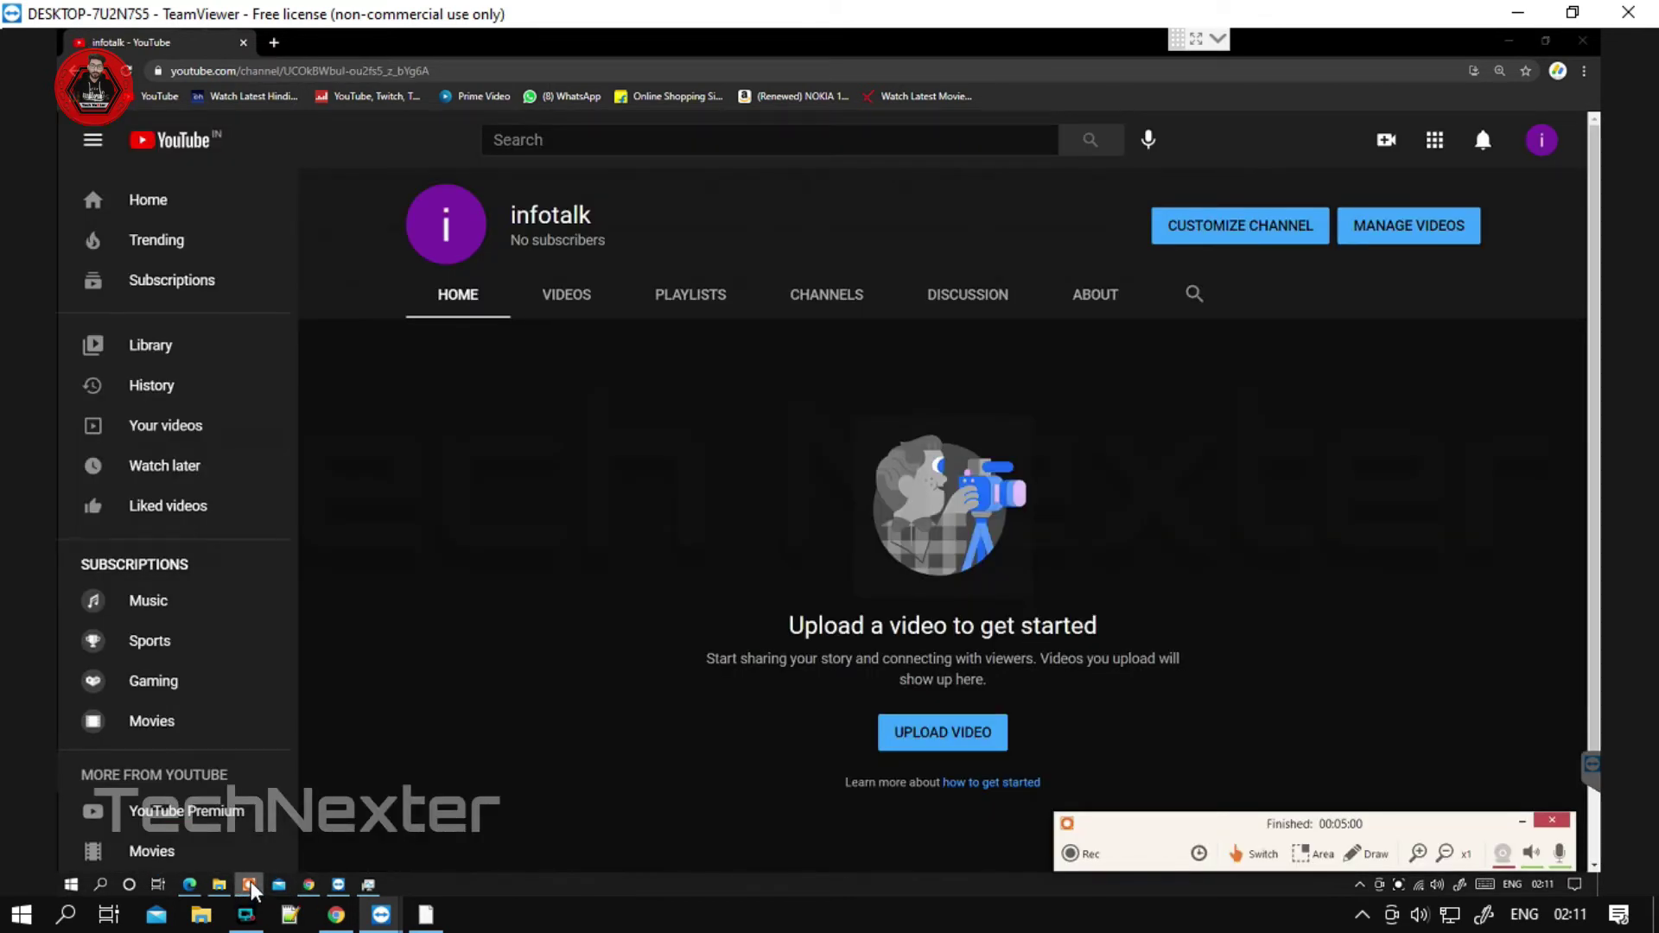
{"action": "left_click", "coordinate": [250, 886]}
Step: Open the list of channels from the YouTube account settings and switch to the infotalk online channel
{"action": "left_click", "coordinate": [1539, 145]}
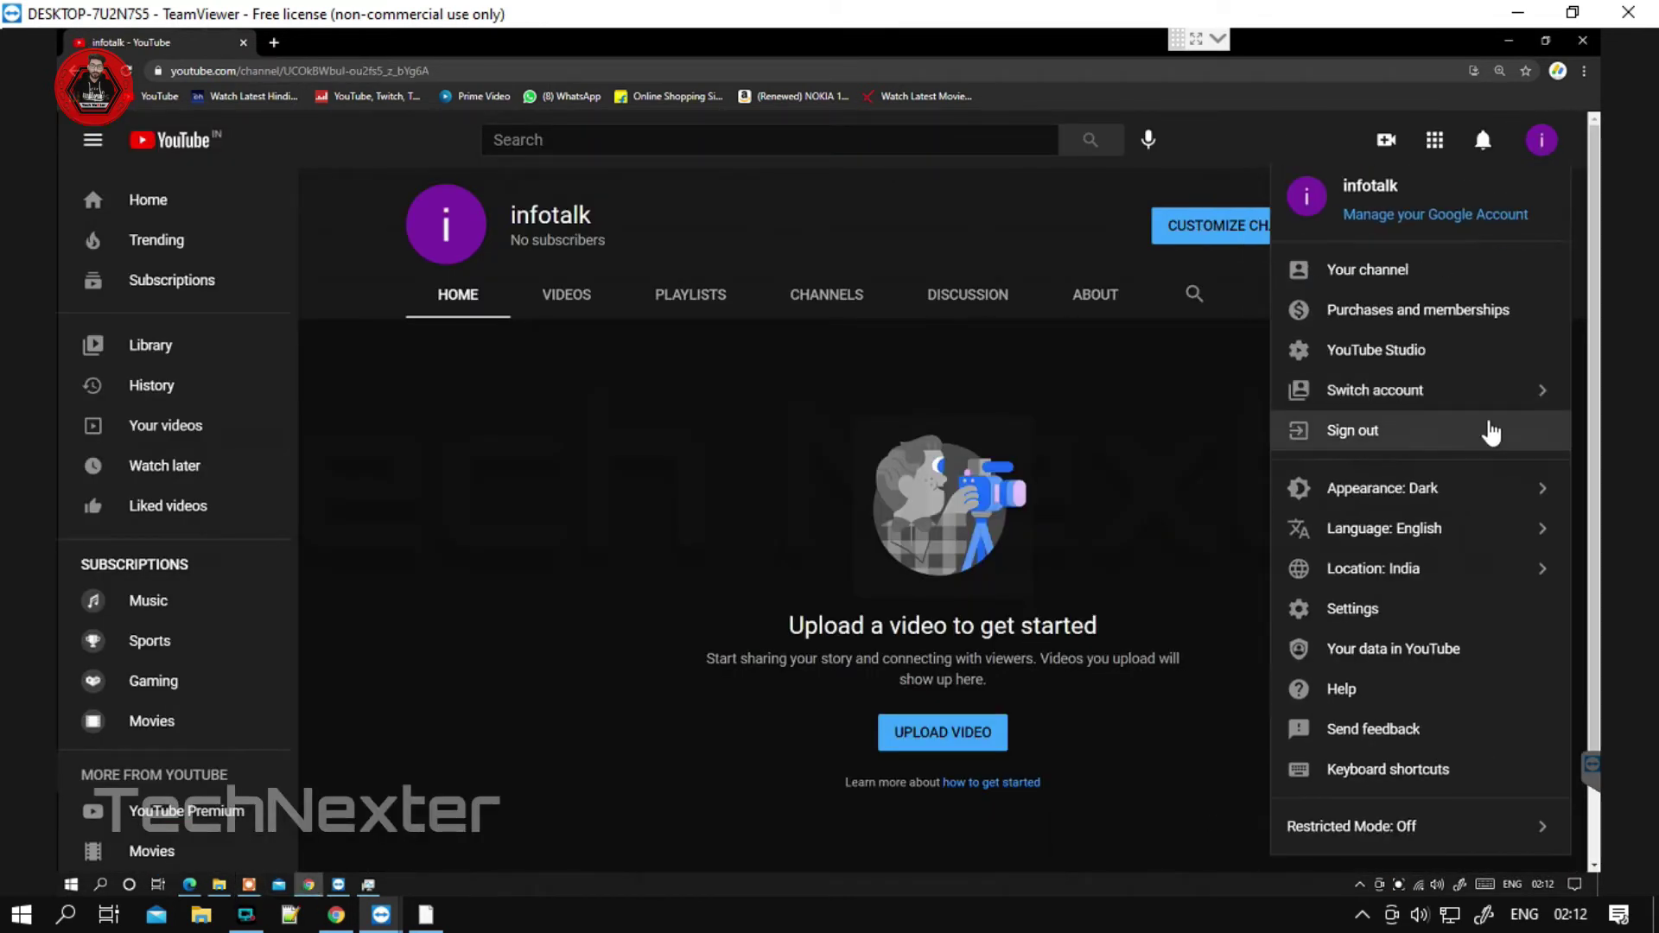
{"action": "left_click", "coordinate": [1500, 618]}
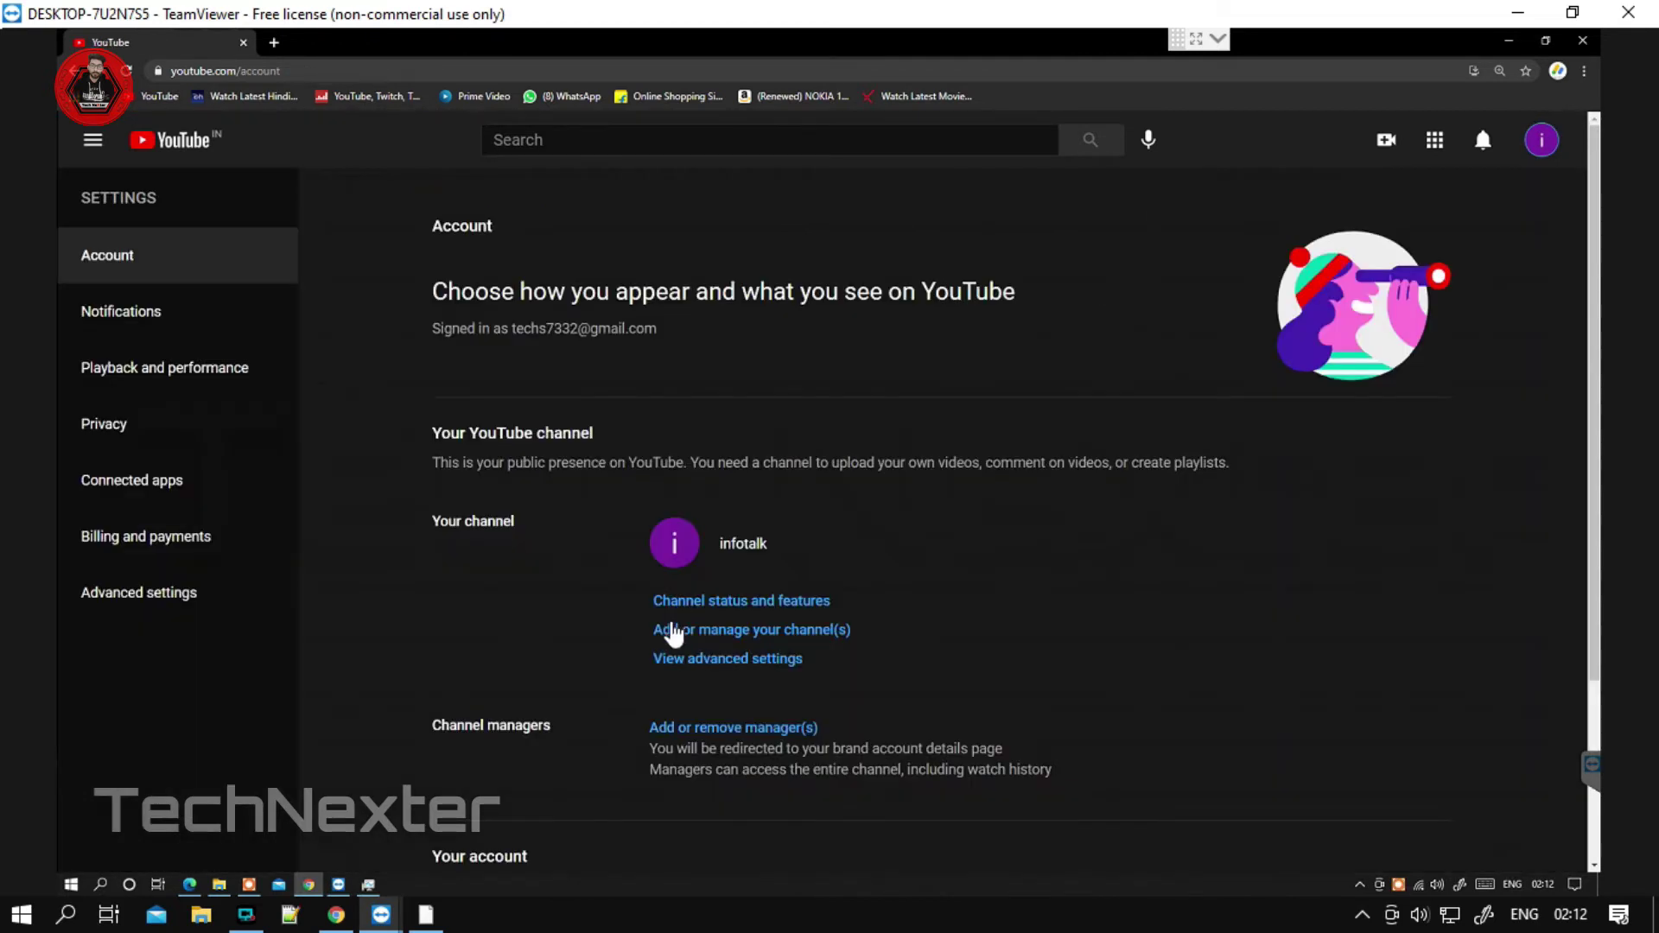
{"action": "left_click", "coordinate": [757, 639]}
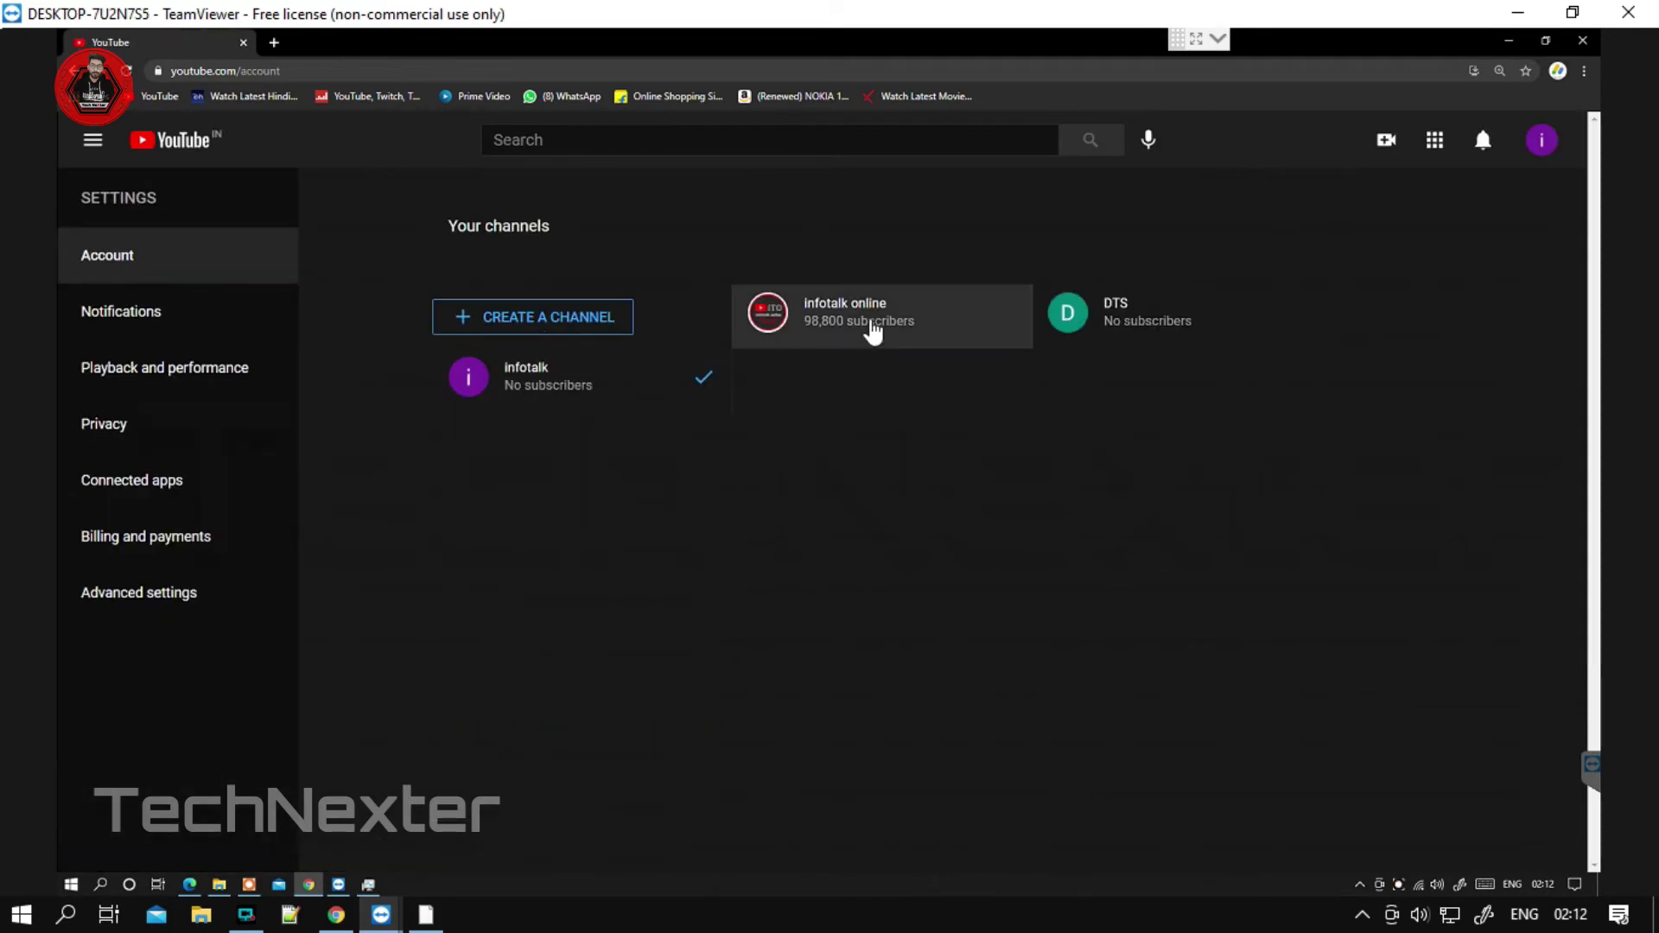
{"action": "left_click", "coordinate": [874, 331]}
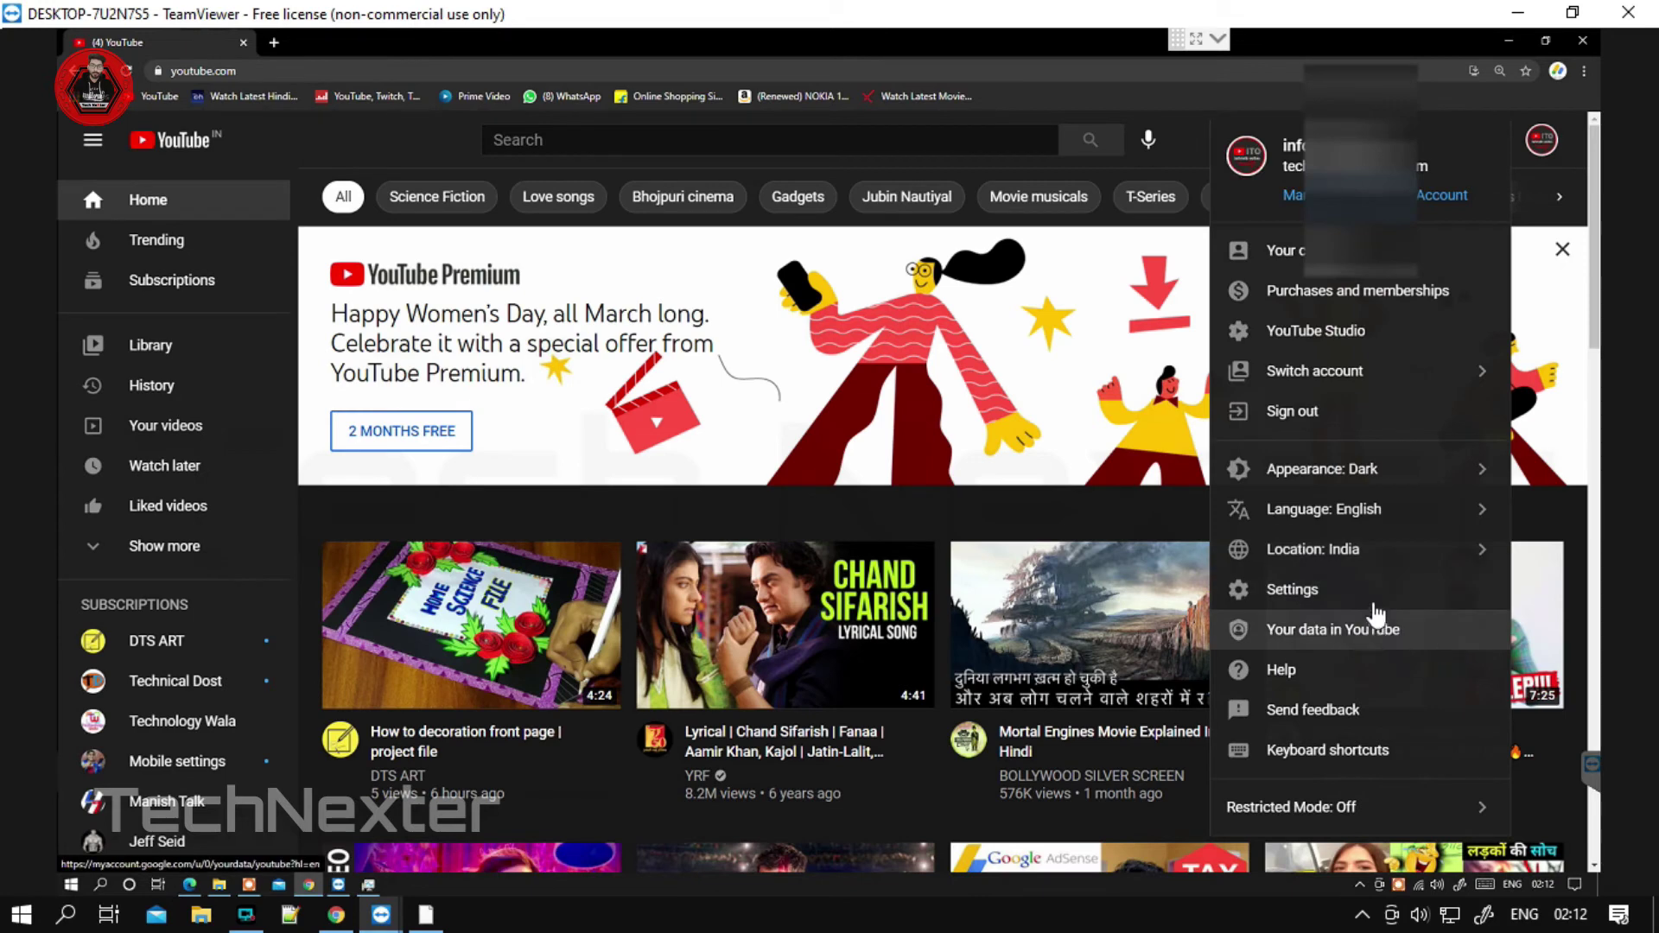
Step: Open the advanced settings of the infotalk online channel and go to the page for moving it to a Brand Account
{"action": "left_click", "coordinate": [1377, 585]}
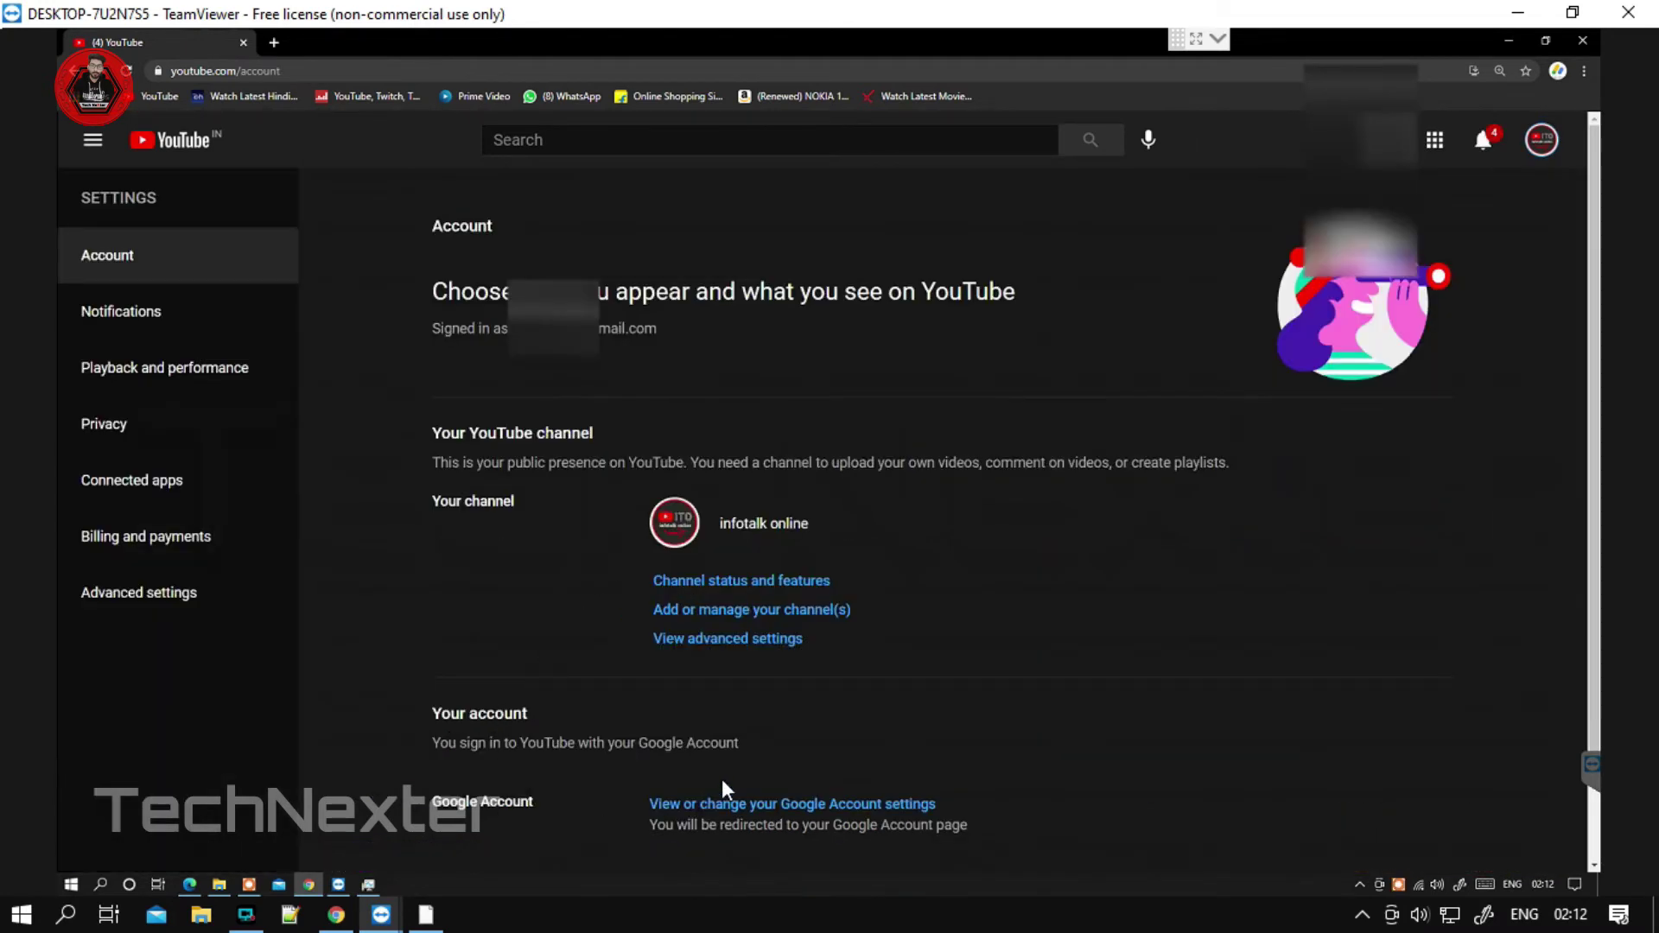
{"action": "left_click", "coordinate": [732, 641]}
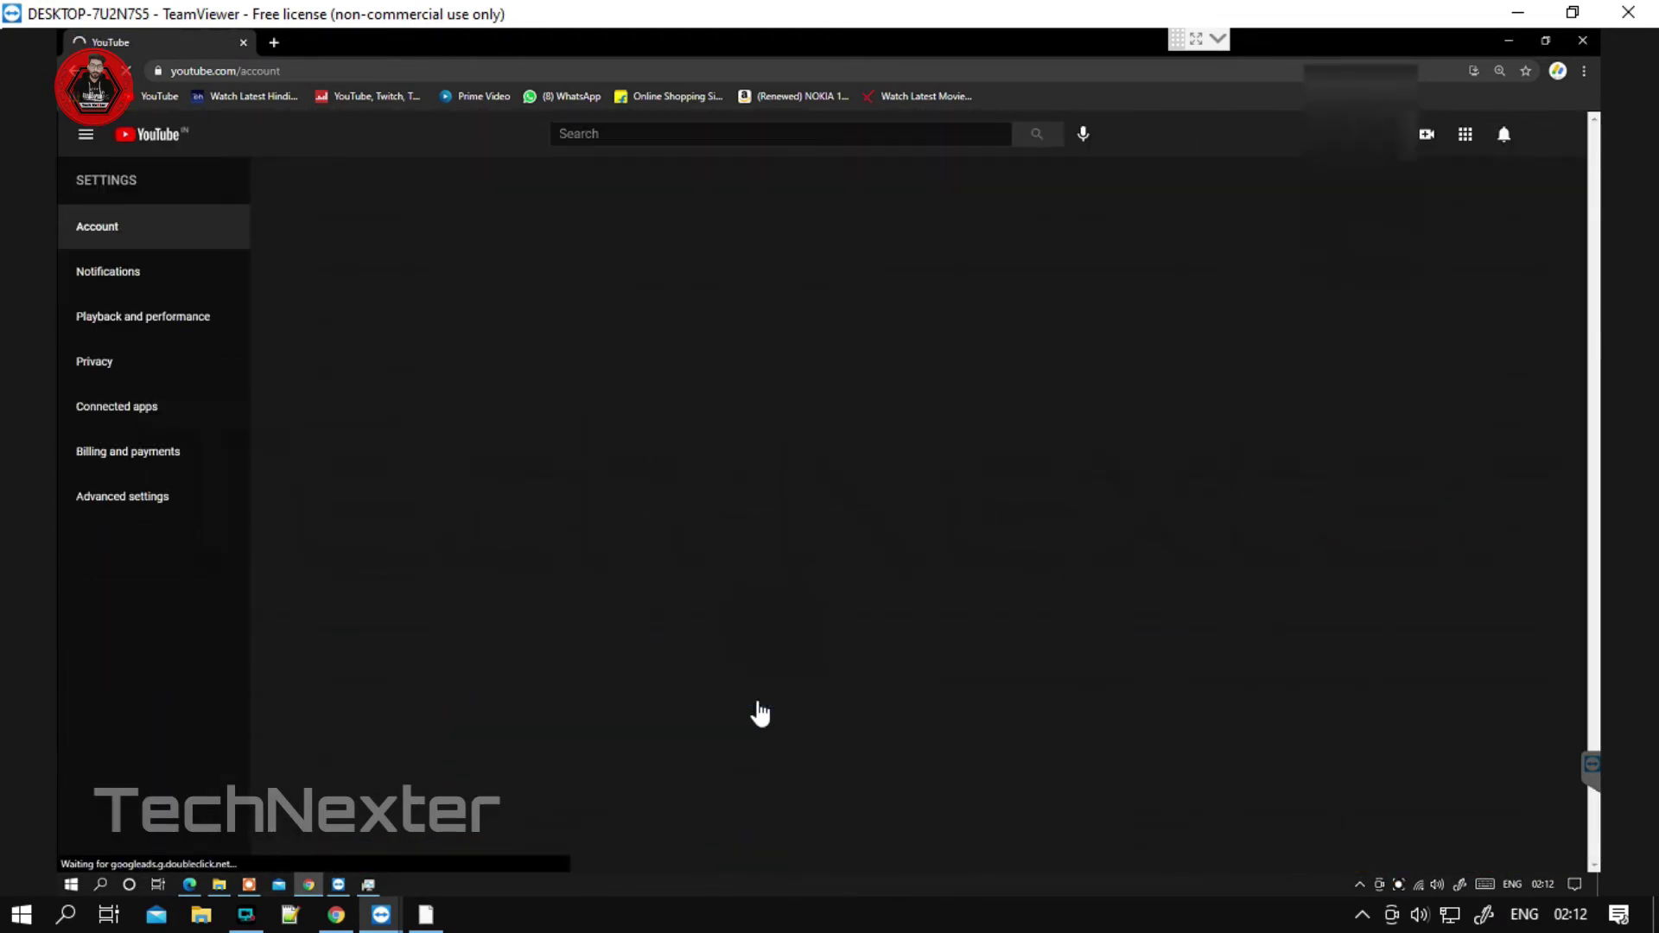
{"action": "left_click", "coordinate": [758, 704]}
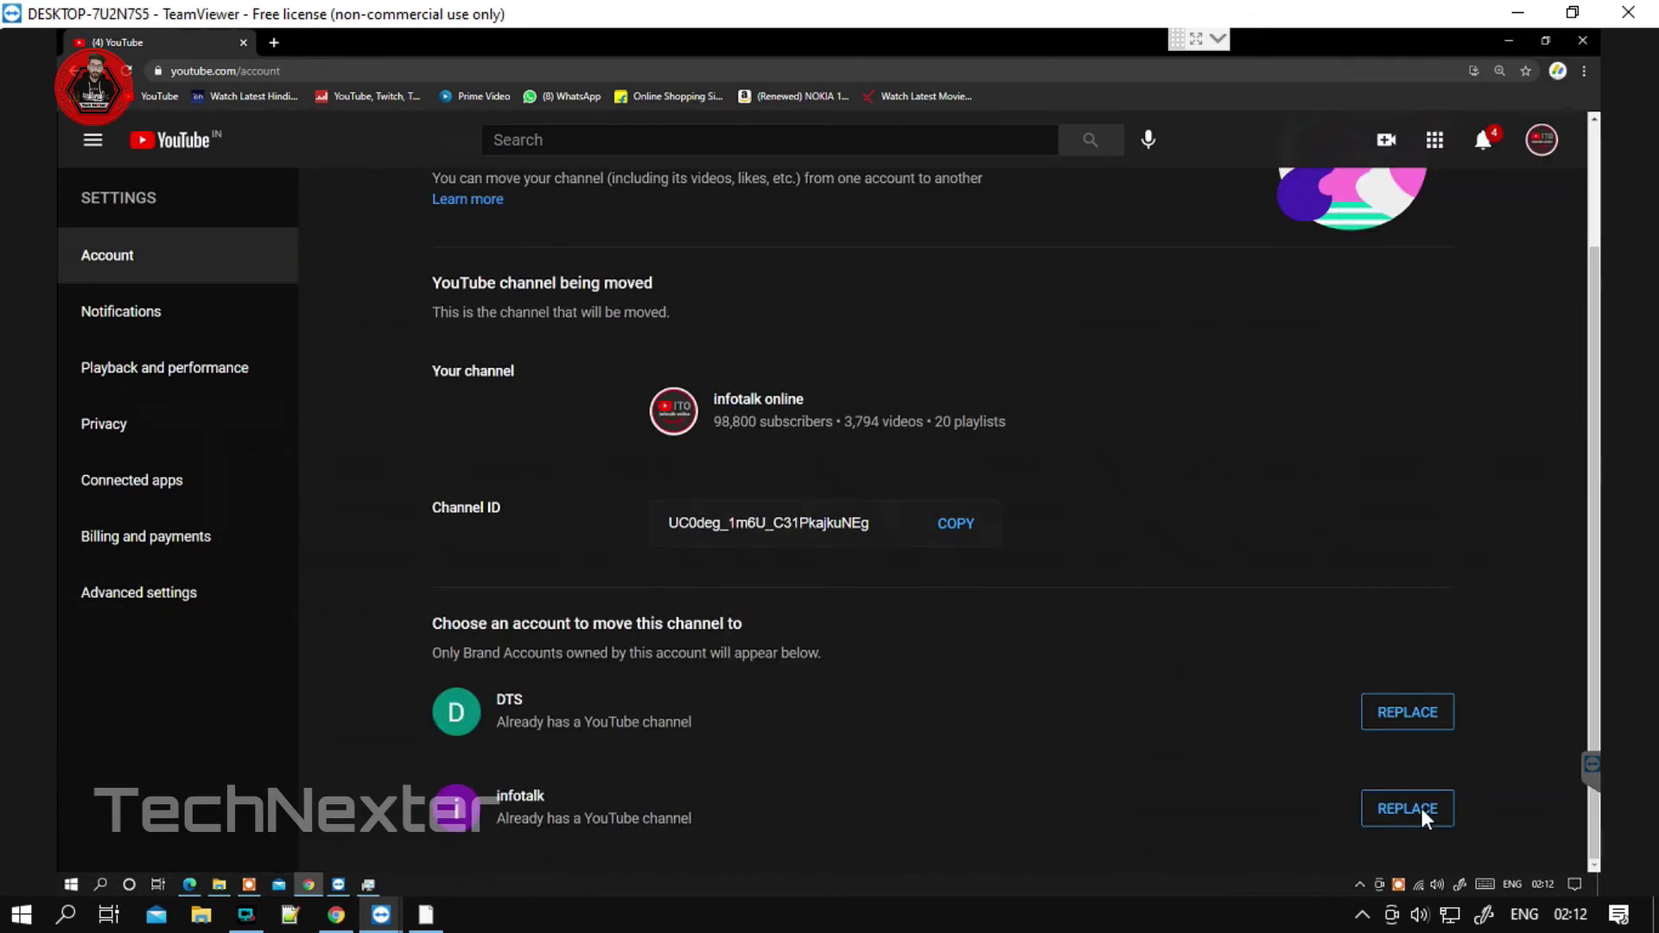
Step: Move the infotalk online channel to the infotalk Brand Account, agreeing to delete the empty channel currently connected to it
{"action": "left_click", "coordinate": [1396, 810]}
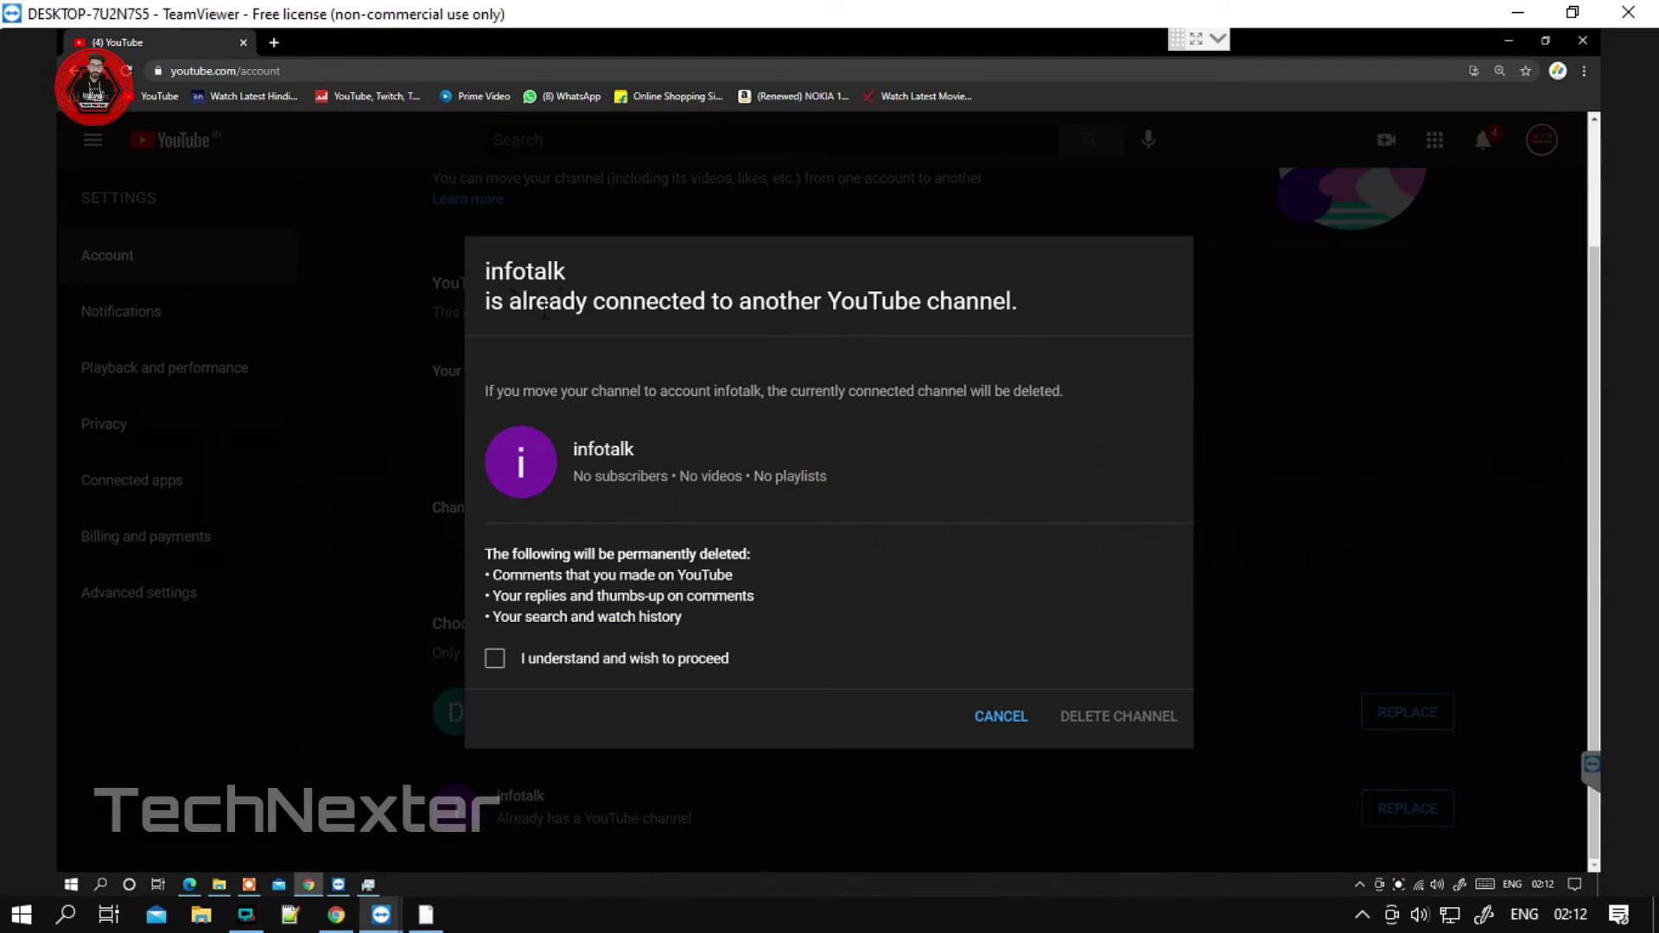
{"action": "triple_click", "coordinate": [505, 663]}
{"action": "left_click", "coordinate": [498, 664]}
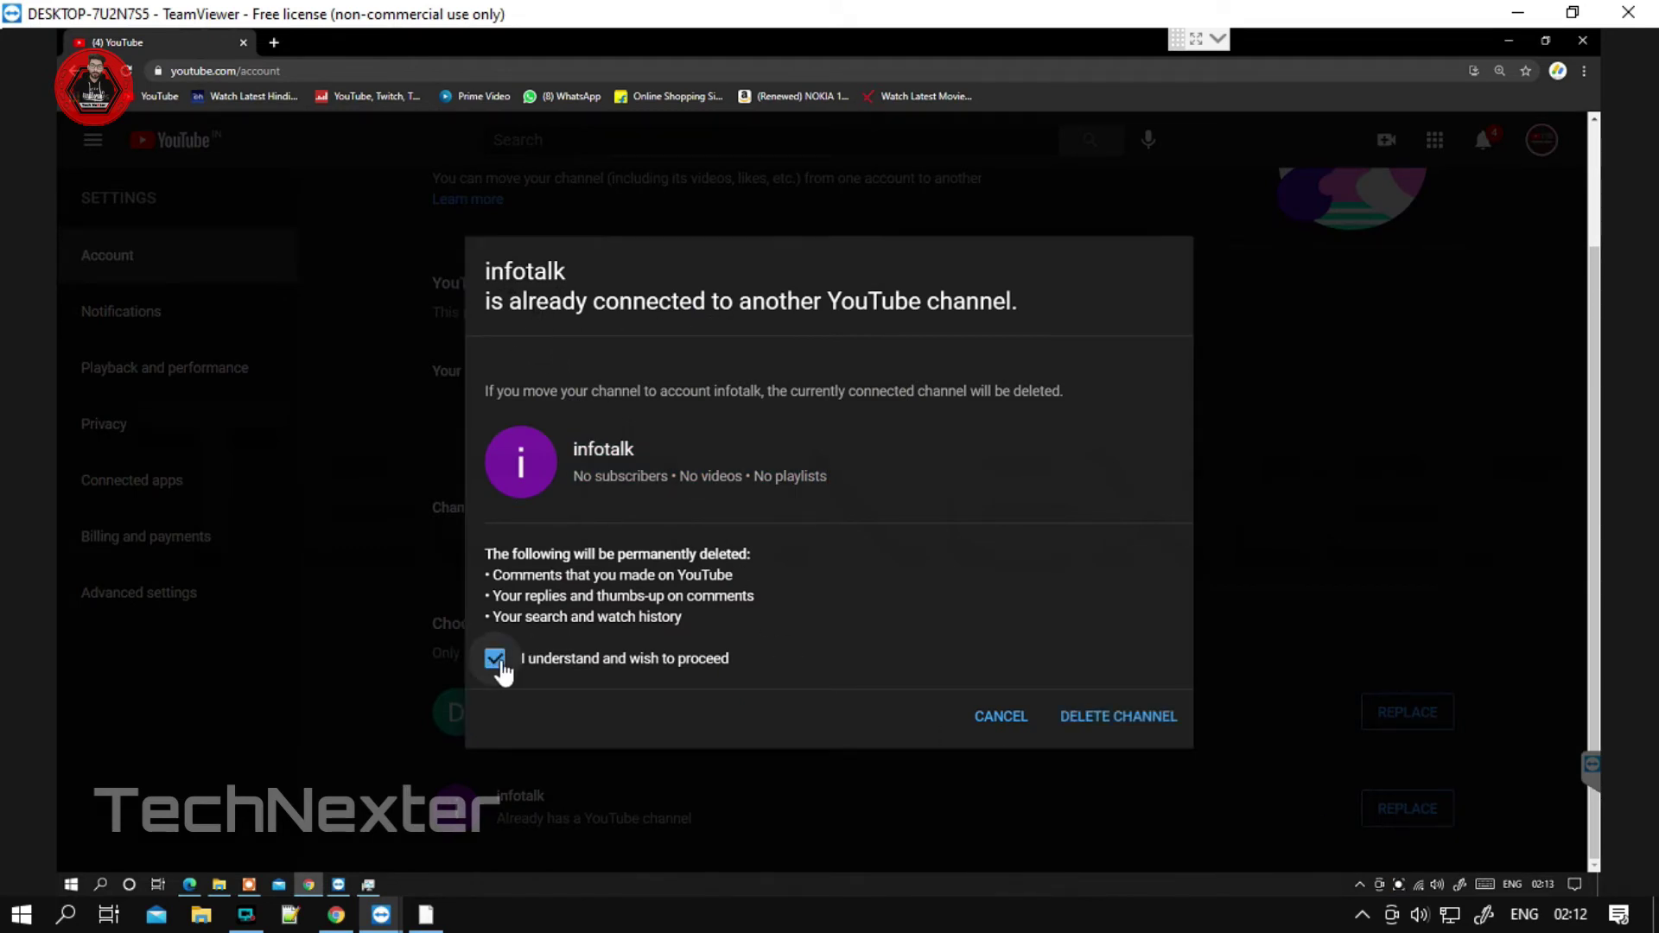
{"action": "left_click", "coordinate": [1106, 723]}
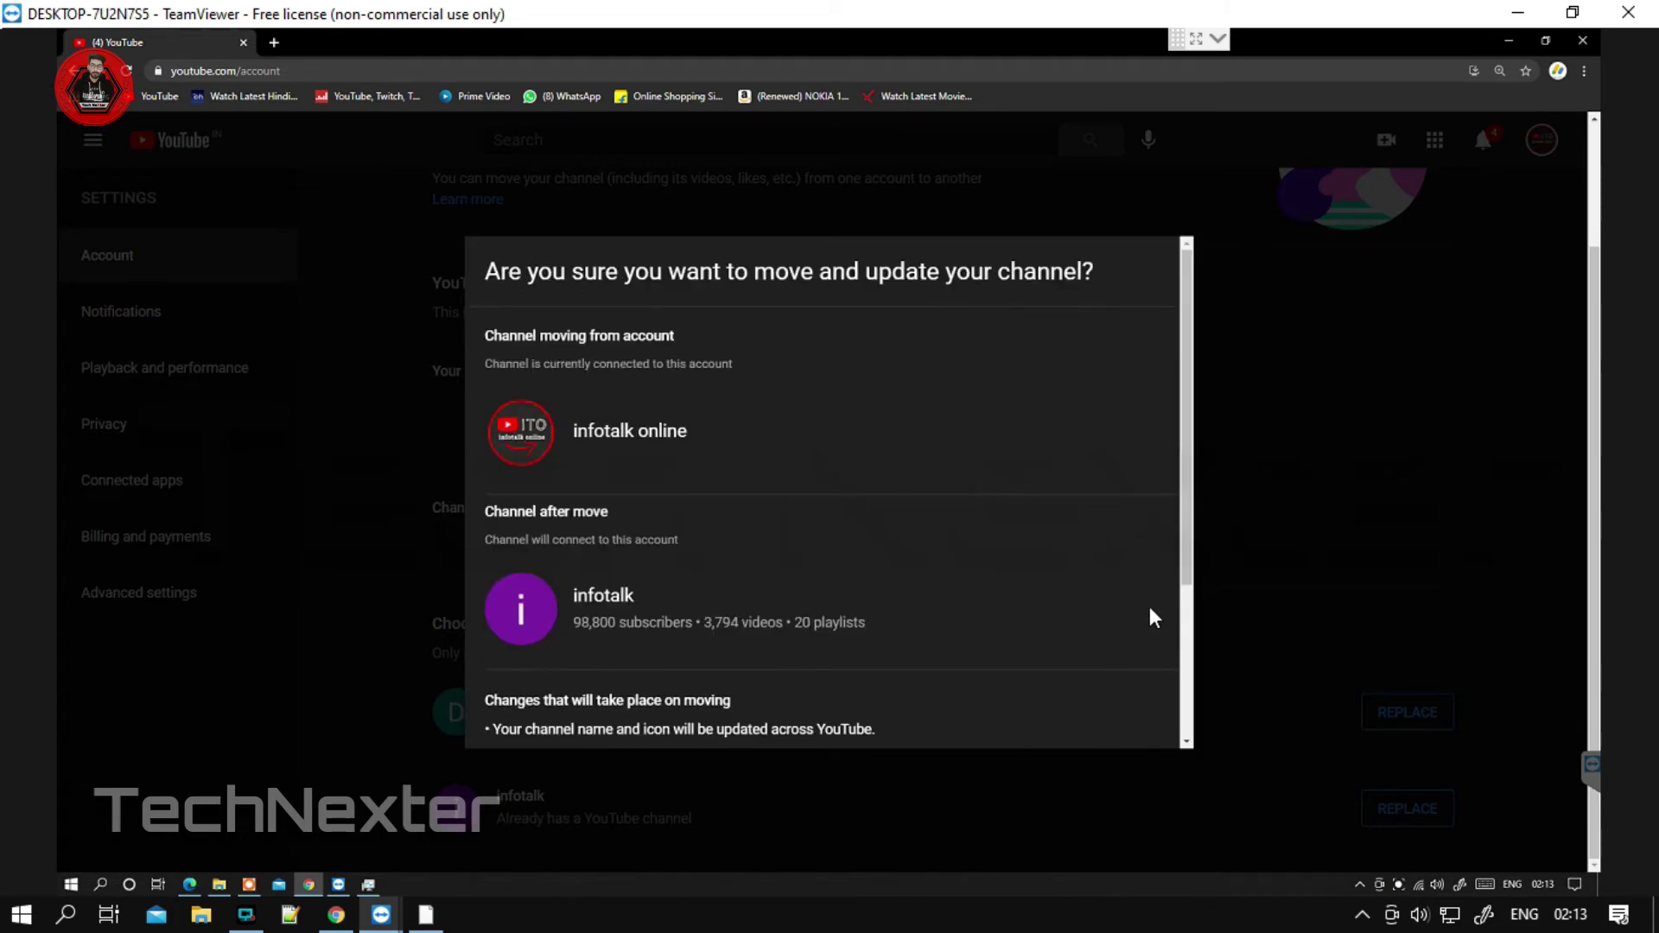
{"action": "scroll", "coordinate": [758, 476], "scroll_direction": "down", "scroll_amount": 3}
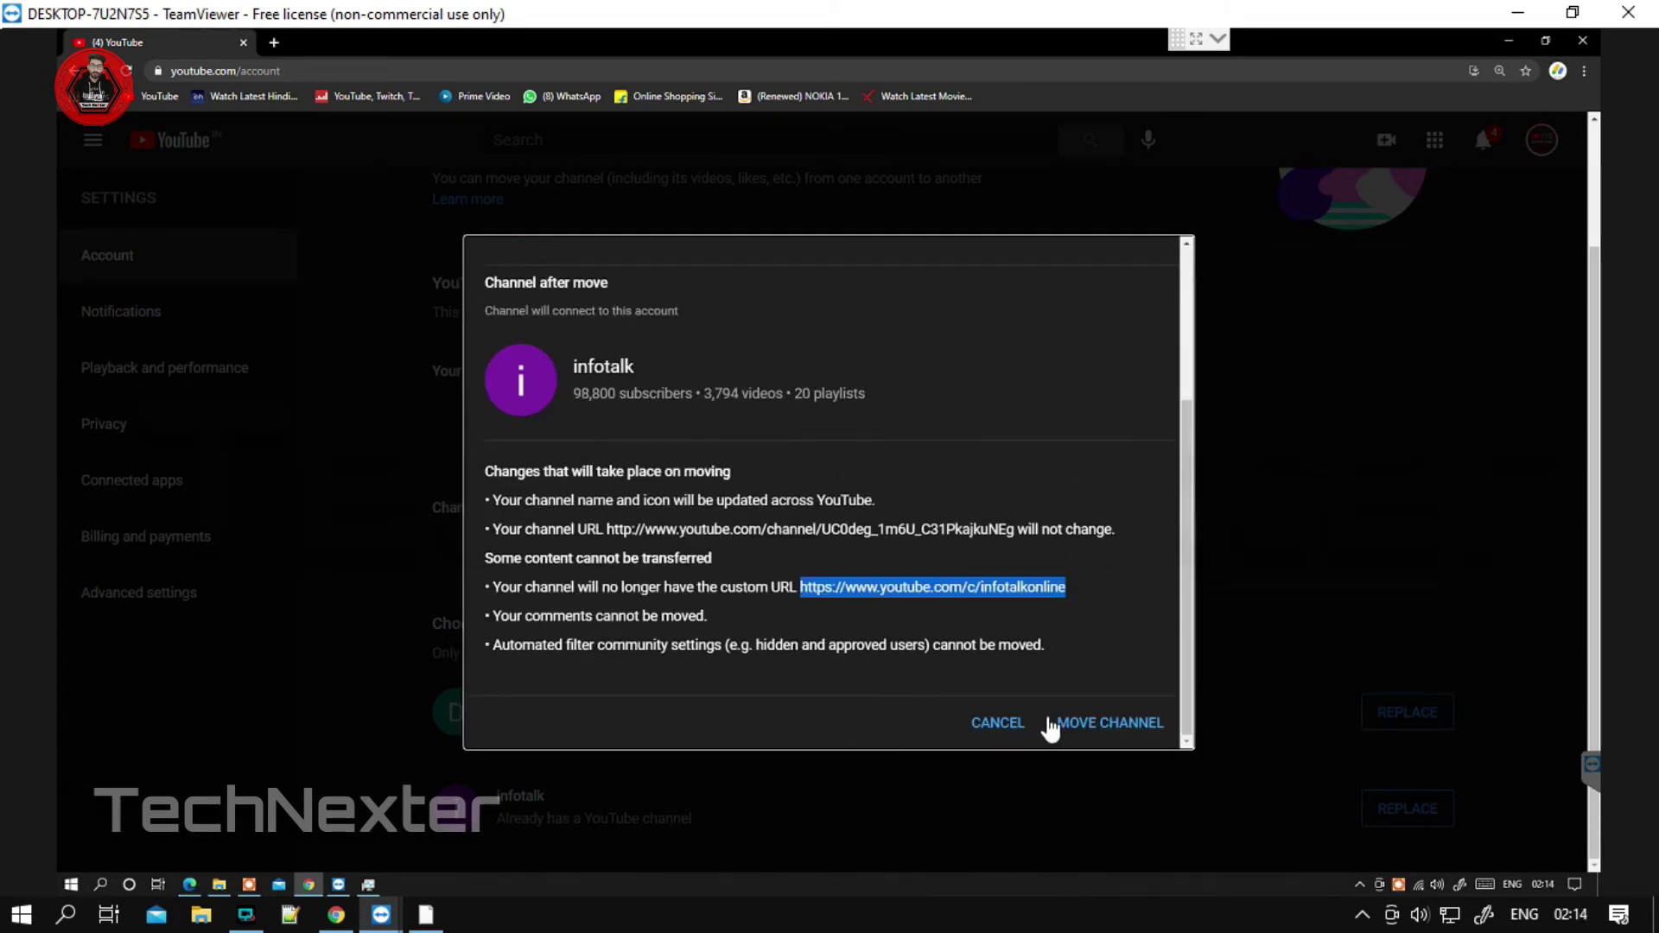
{"action": "left_click", "coordinate": [1074, 724]}
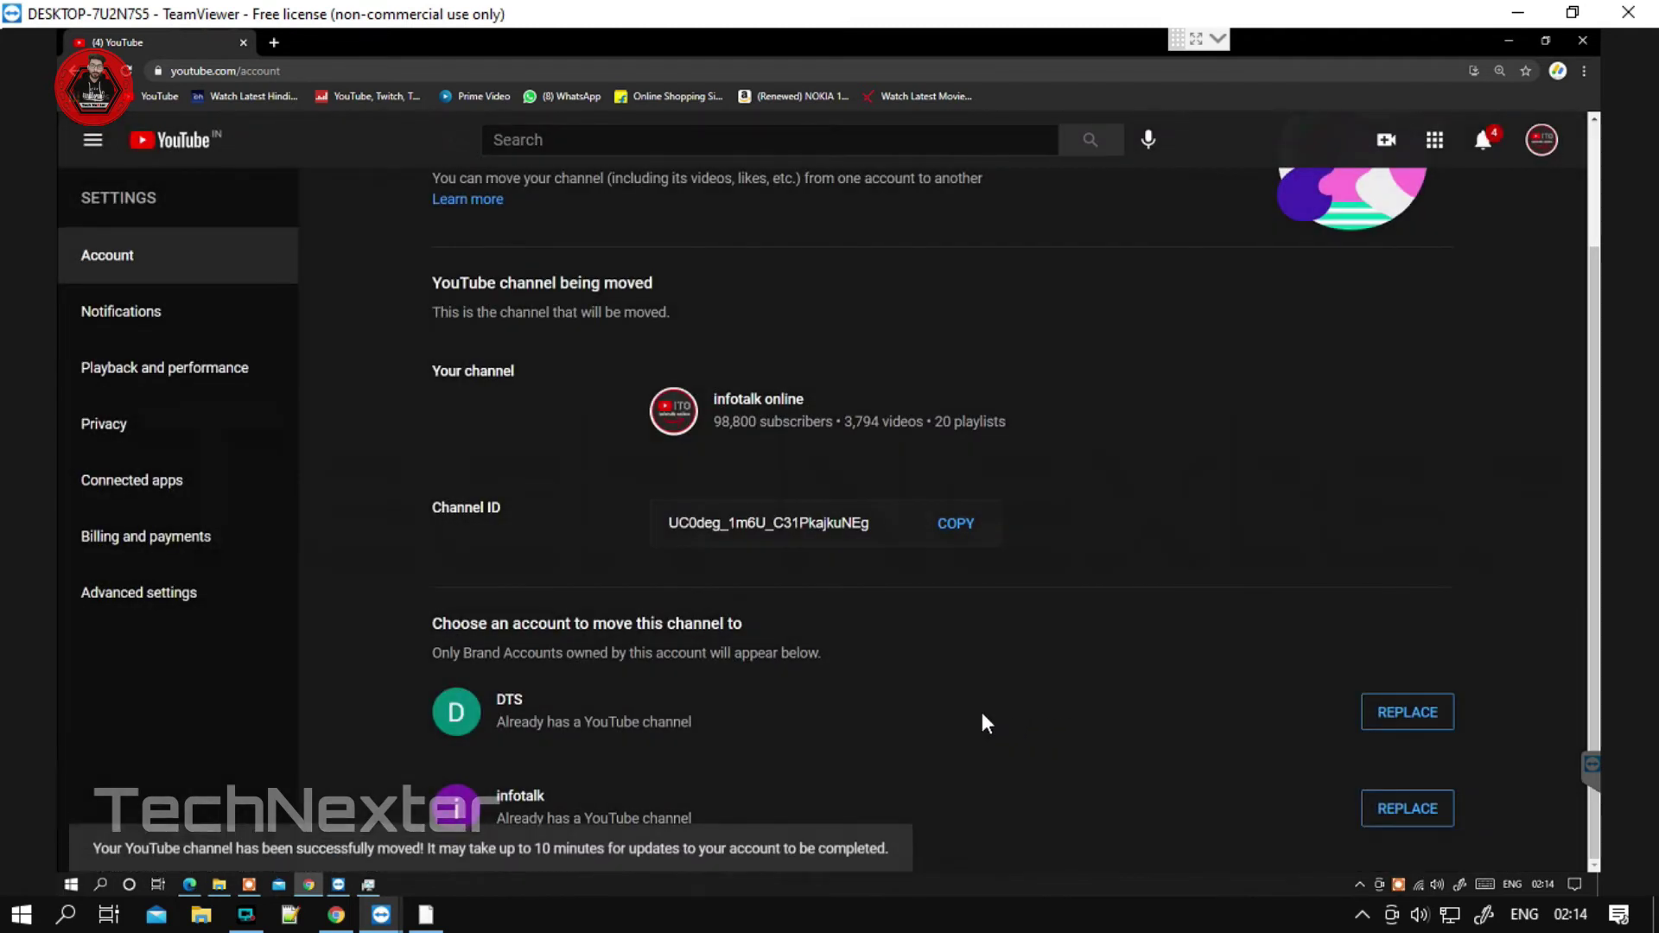
{"action": "left_click", "coordinate": [764, 536]}
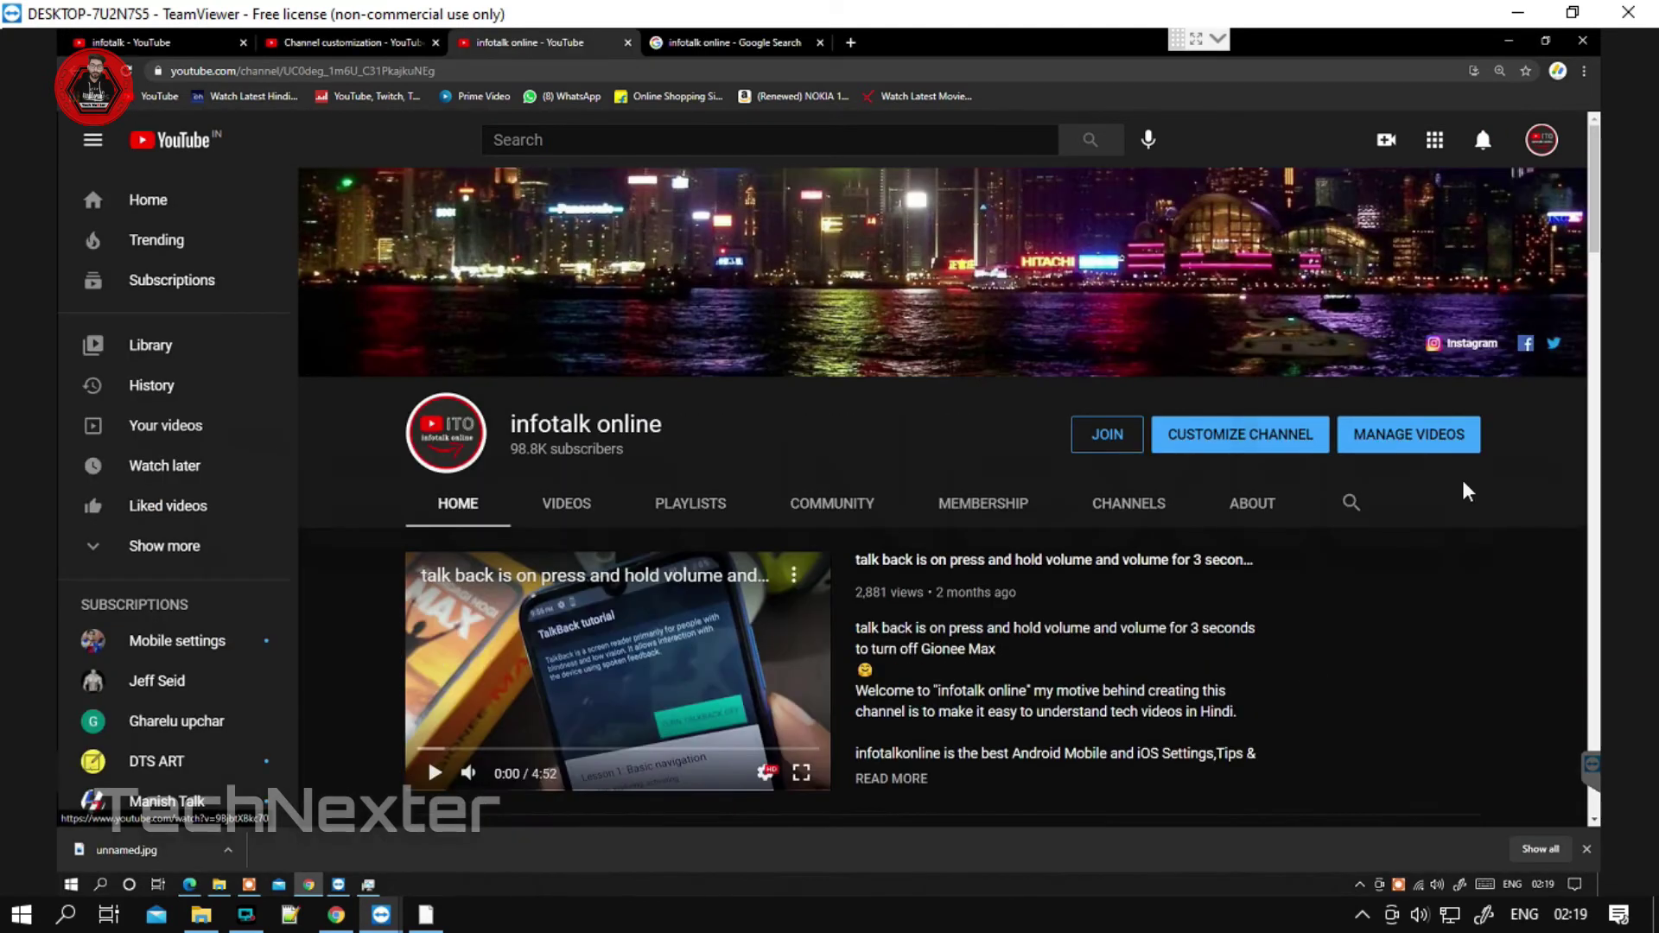
Step: Open the account settings of the moved channel and go to the Brand Account page for adding or removing managers
{"action": "left_click", "coordinate": [1541, 140]}
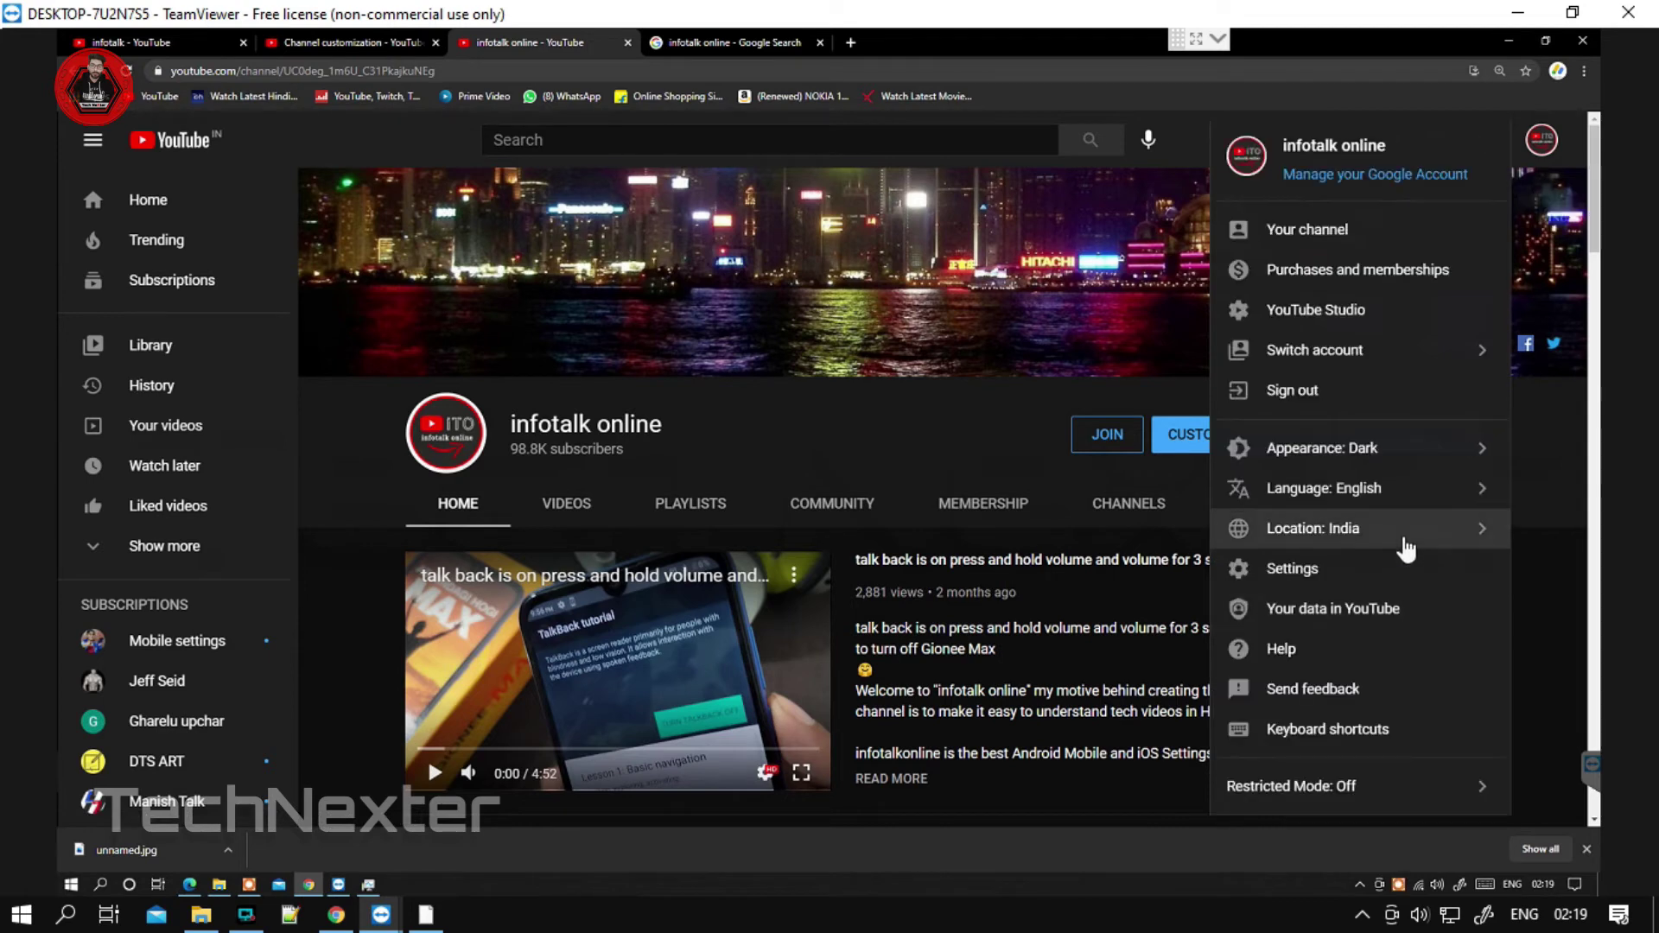
{"action": "left_click", "coordinate": [1406, 577]}
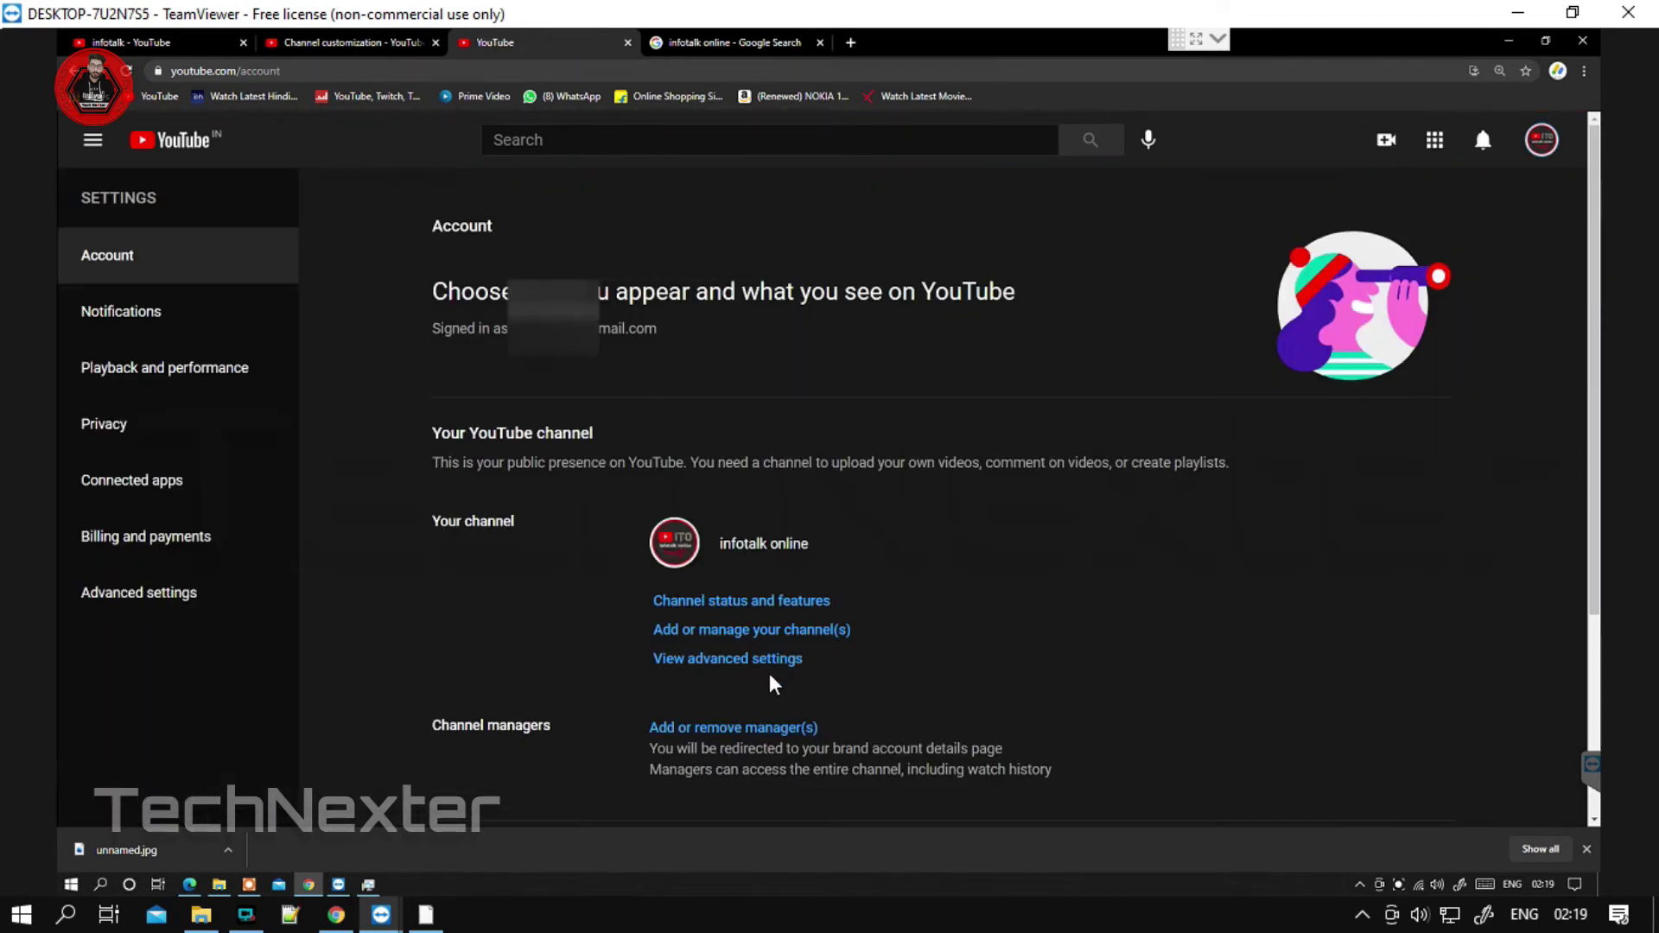
{"action": "scroll", "coordinate": [422, 503], "scroll_direction": "down", "scroll_amount": 3}
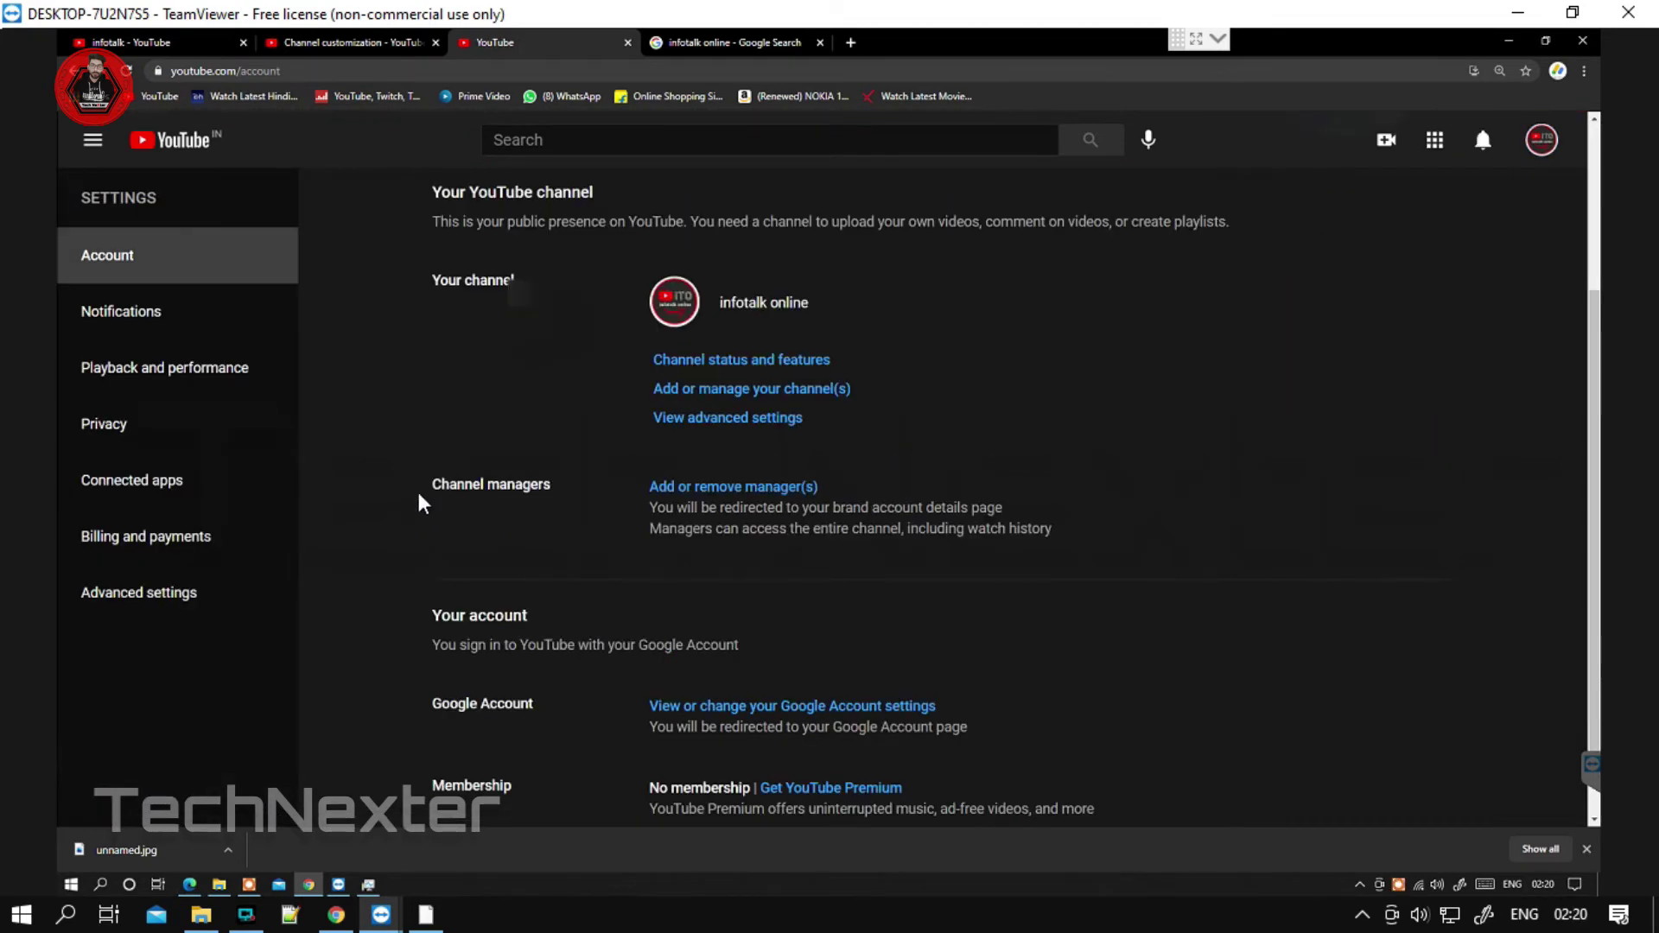
{"action": "left_click_drag", "start_coordinate": [648, 486], "coordinate": [795, 486]}
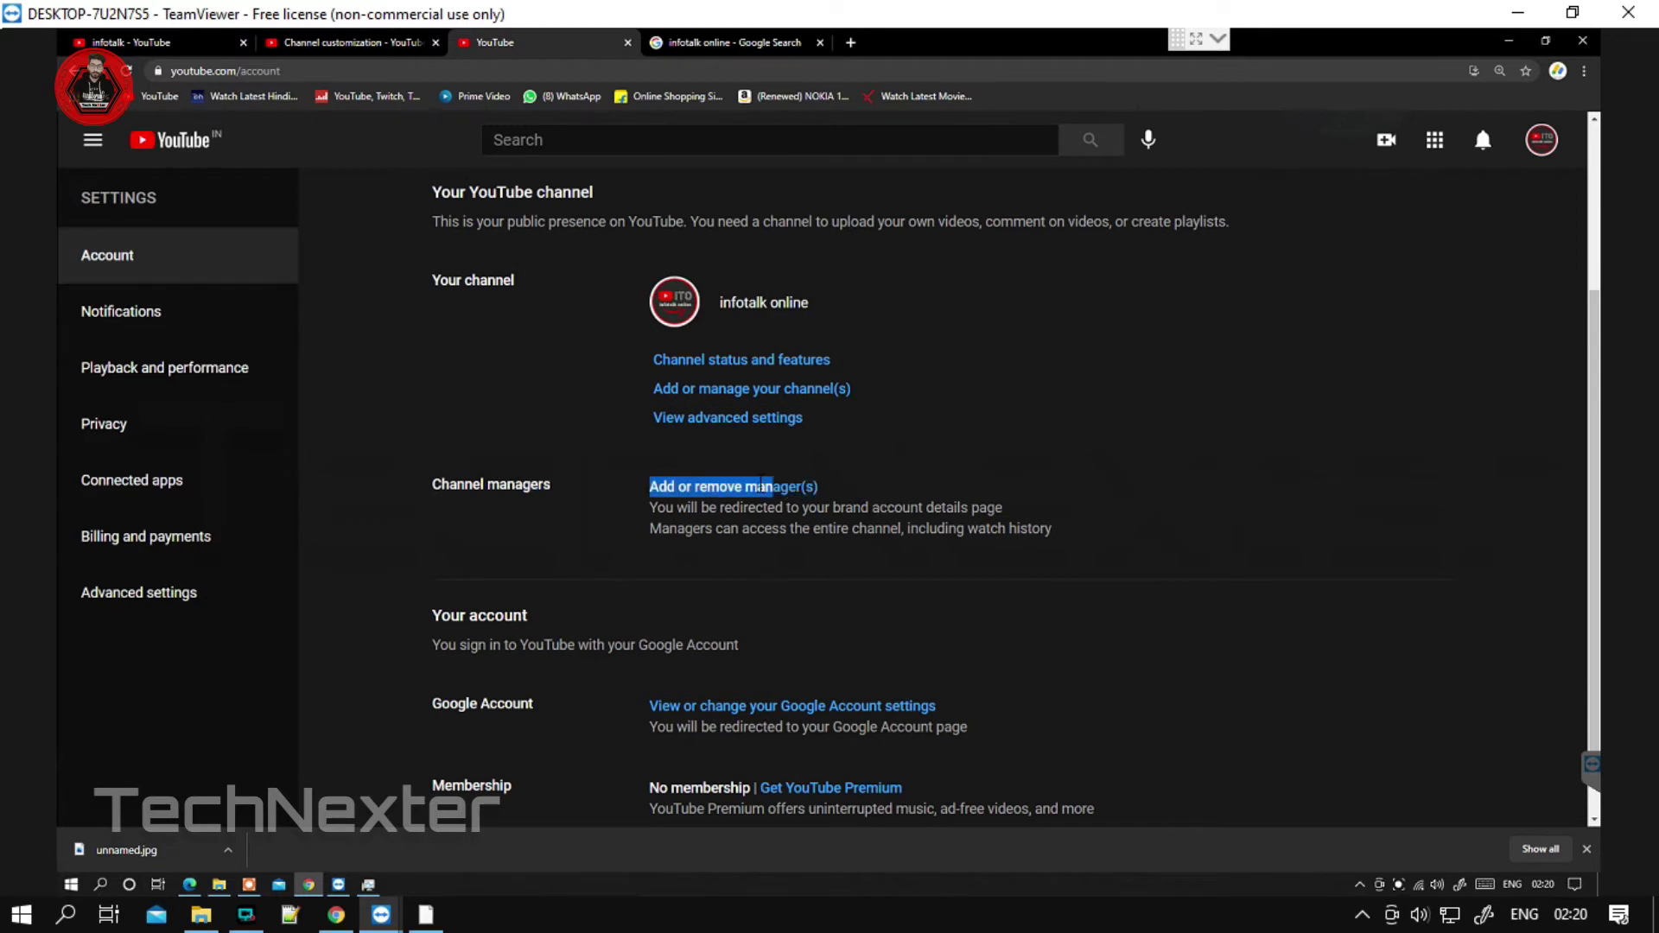
{"action": "left_click", "coordinate": [974, 470]}
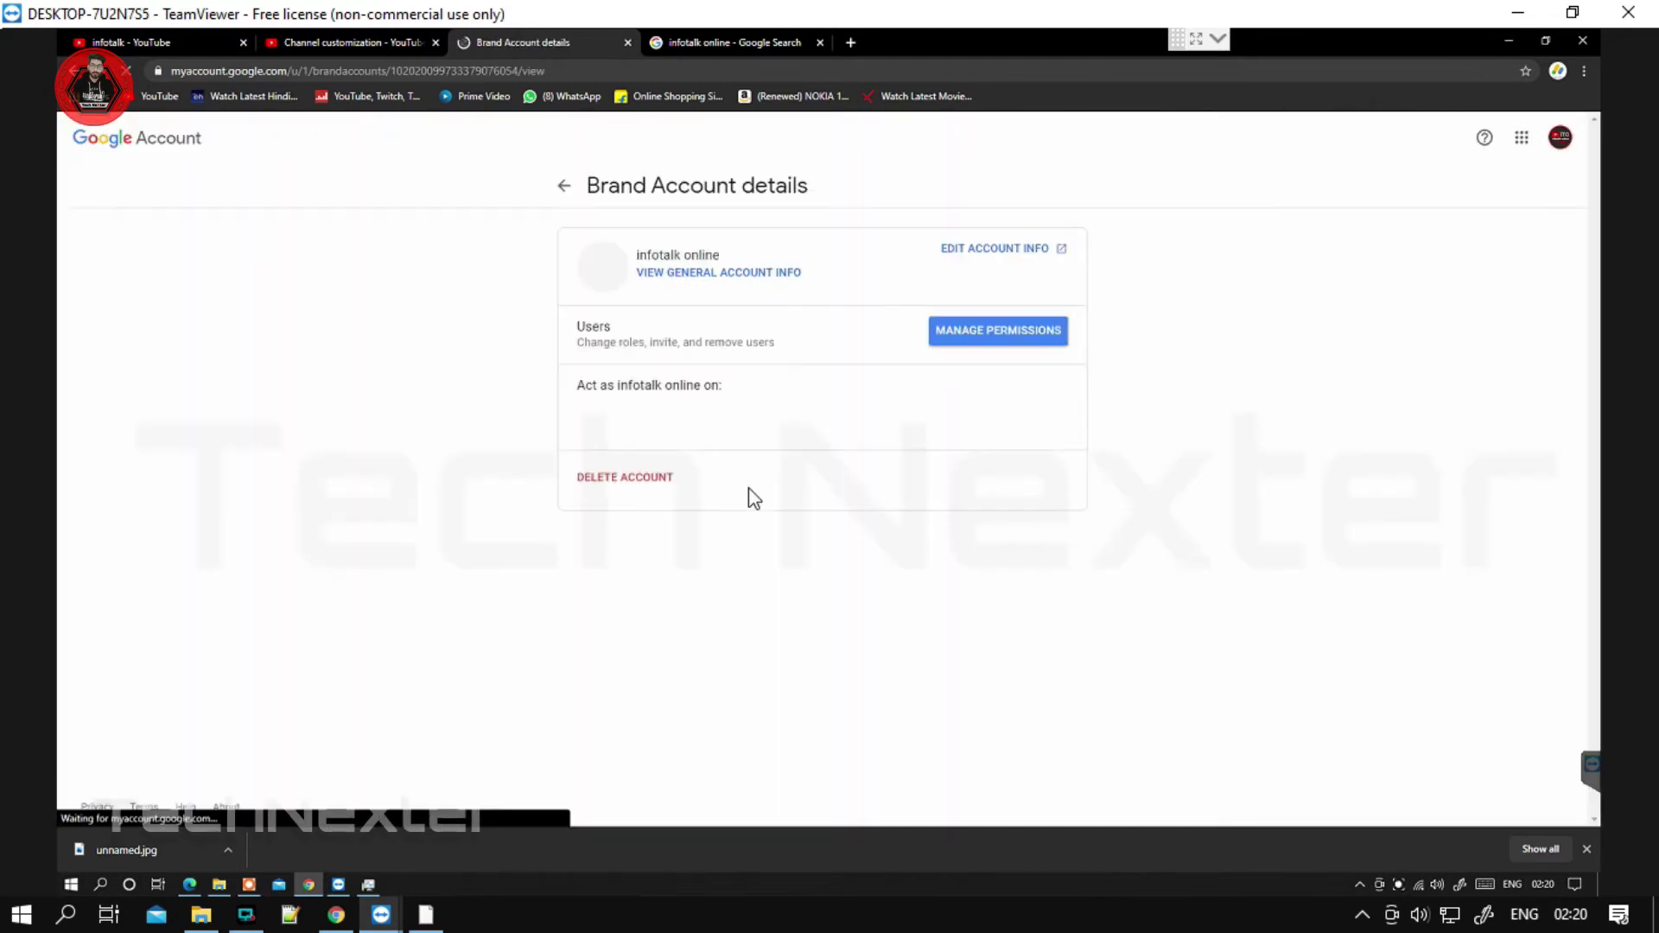
Step: Open the Brand Account's user permissions and start adding a new user
{"action": "left_click", "coordinate": [998, 337]}
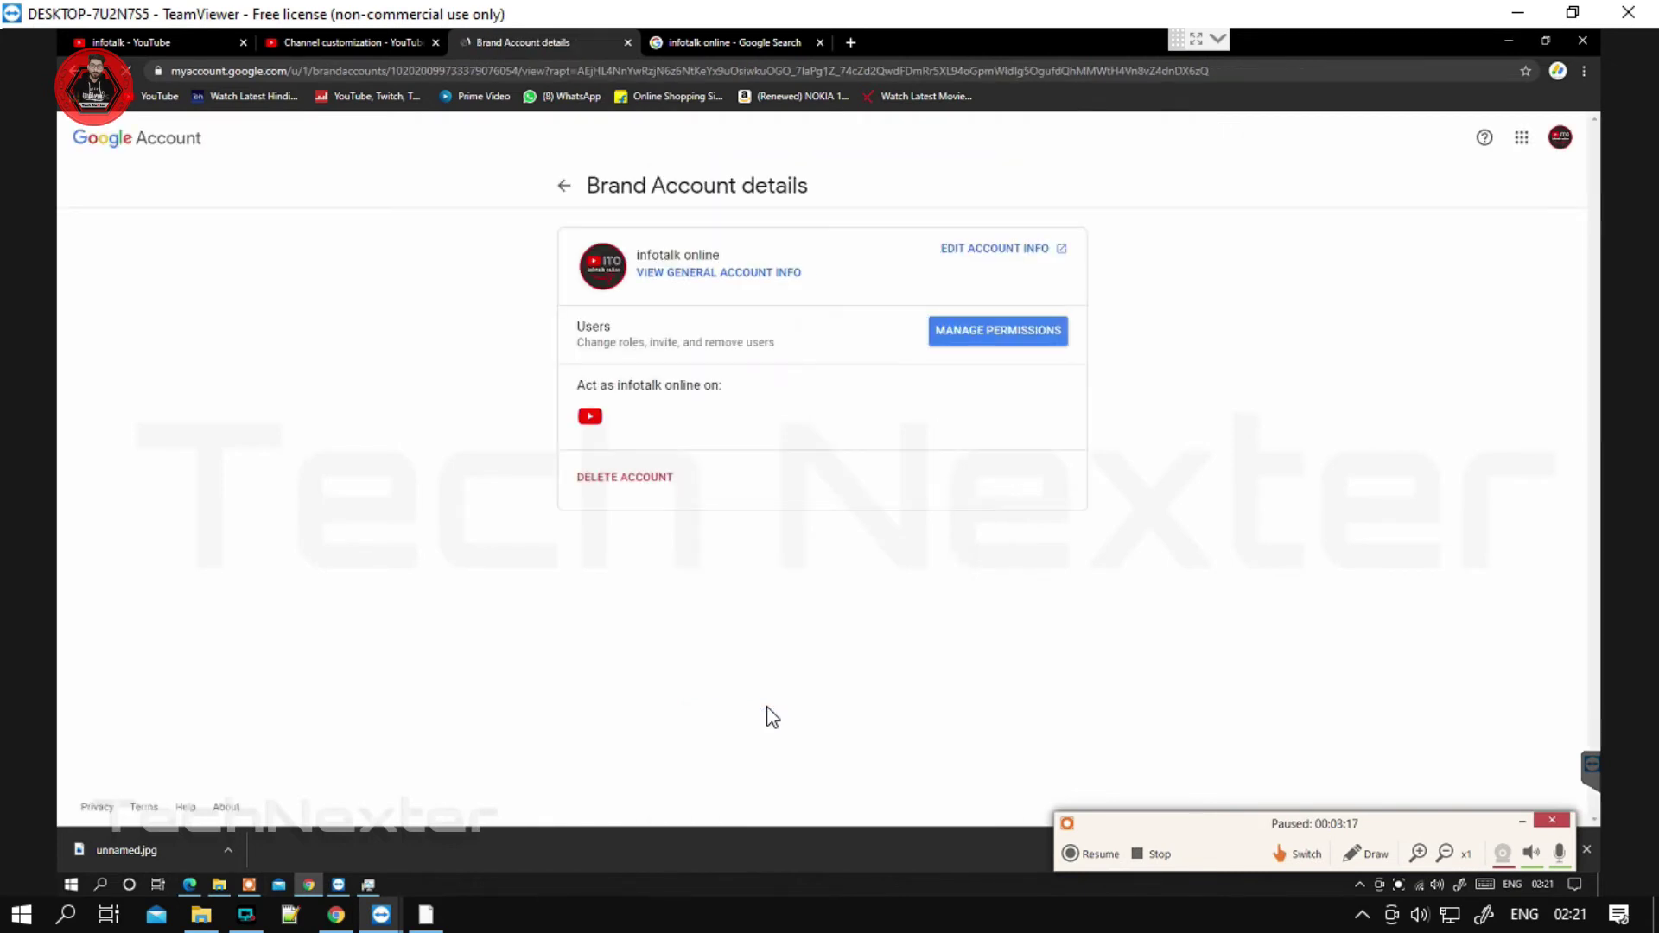
{"action": "left_click", "coordinate": [1002, 333]}
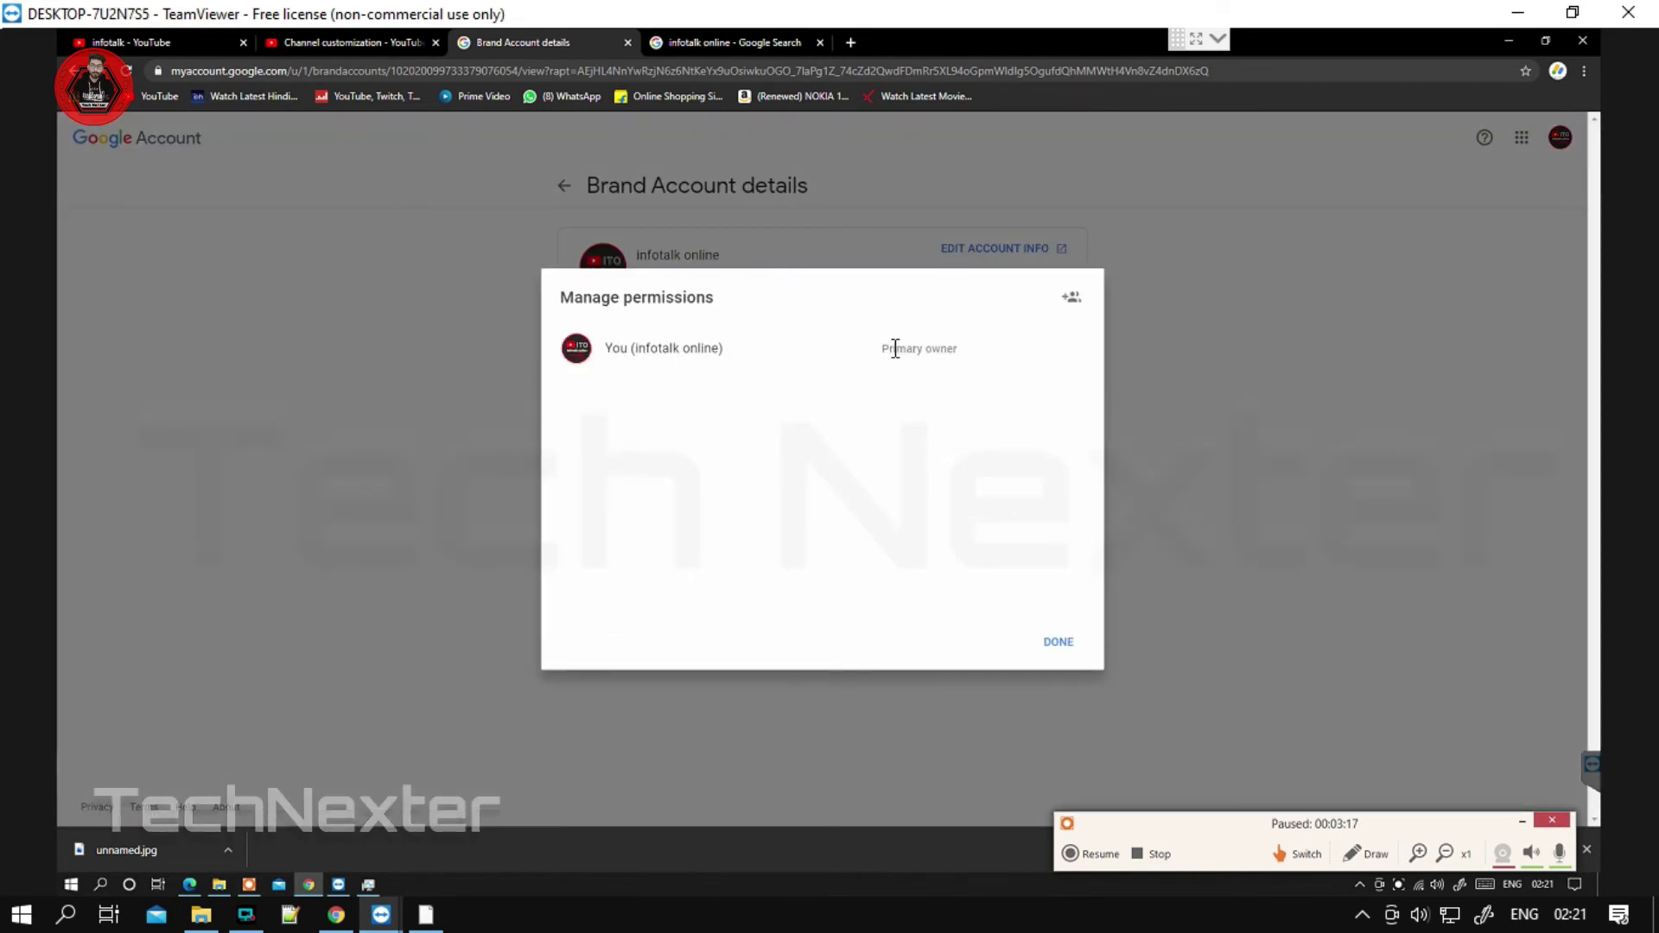
{"action": "left_click", "coordinate": [1072, 298]}
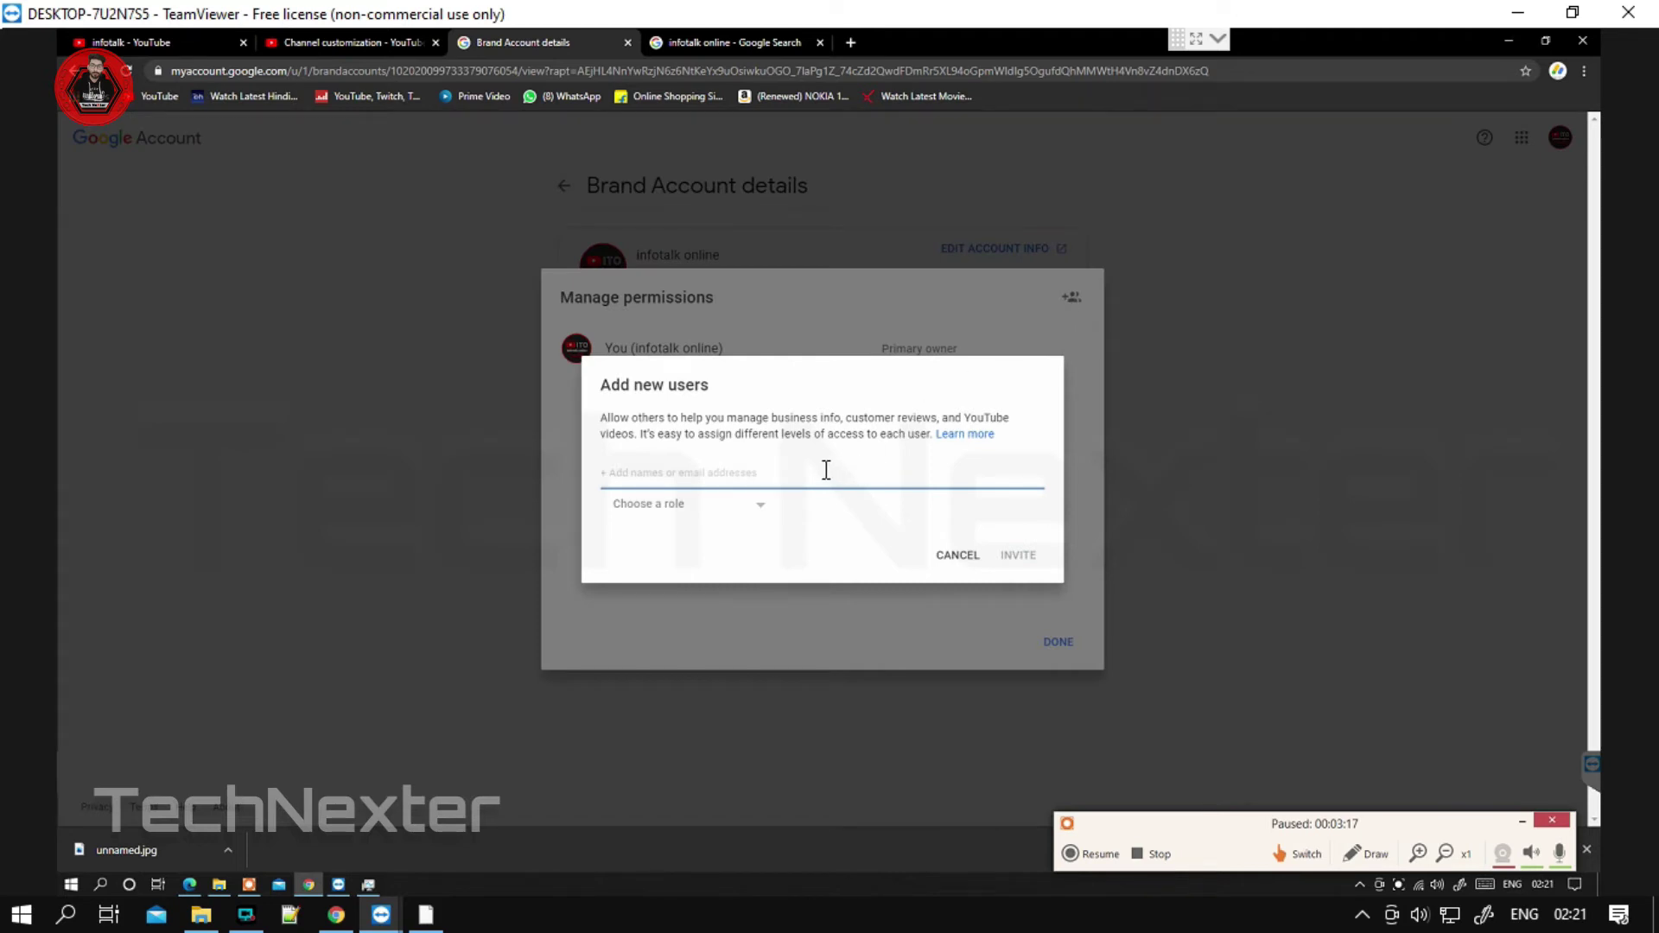
Step: Copy the e-mail address of the Smart Tv account from YouTube's list of accounts
{"action": "left_click", "coordinate": [189, 38]}
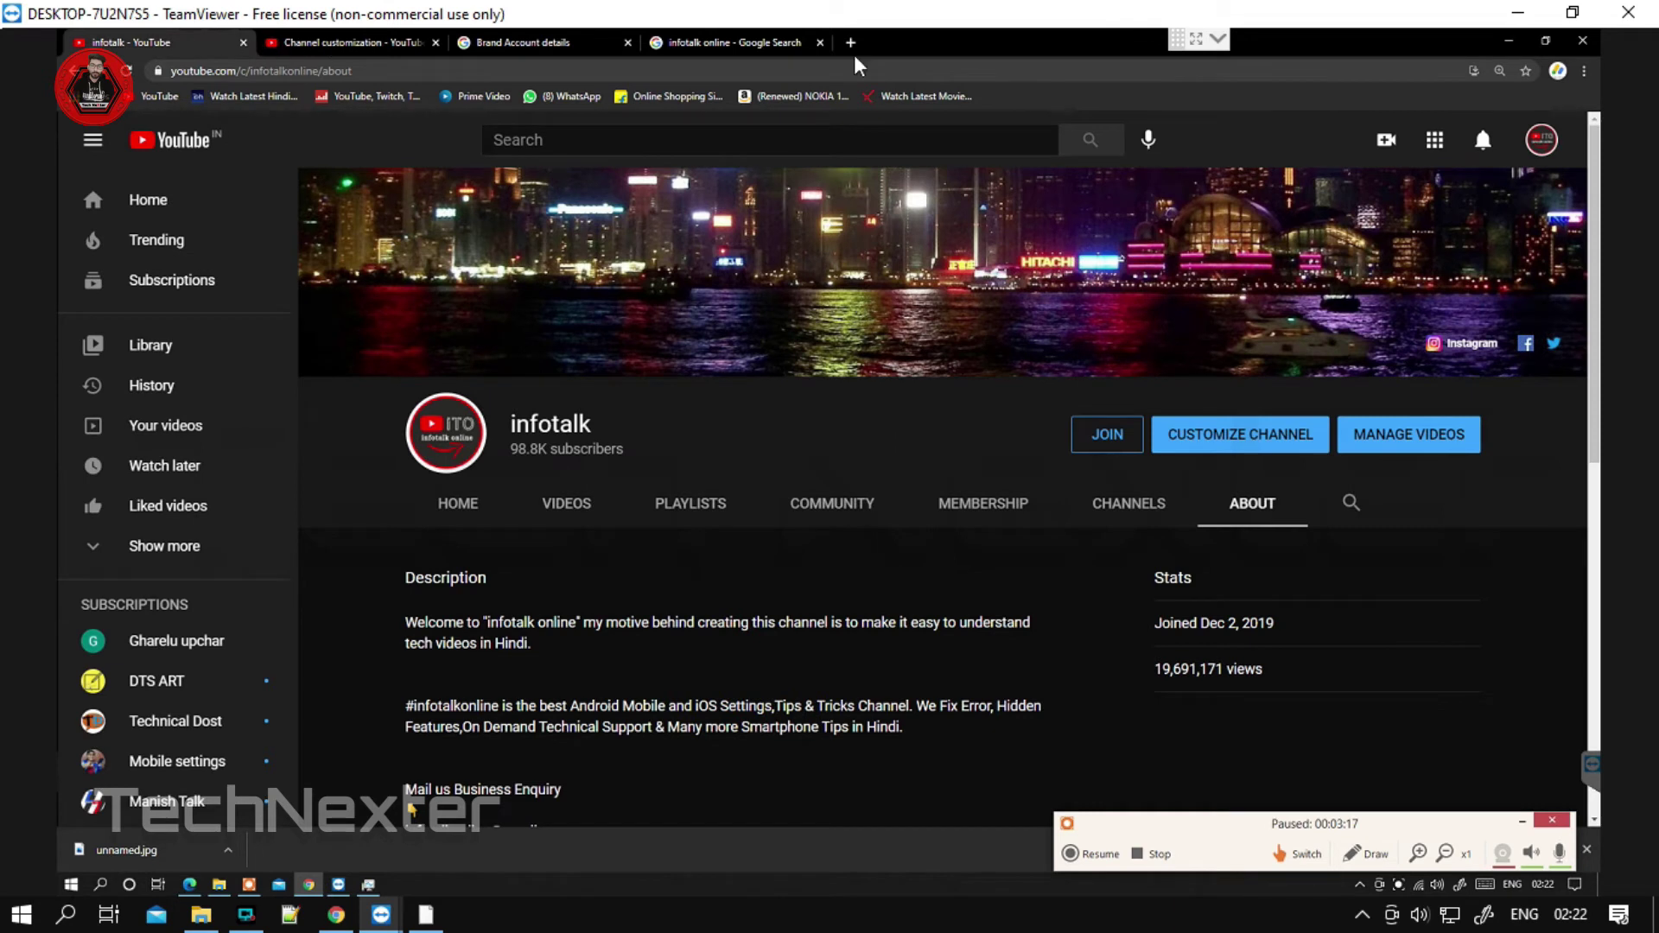
{"action": "left_click", "coordinate": [1544, 146]}
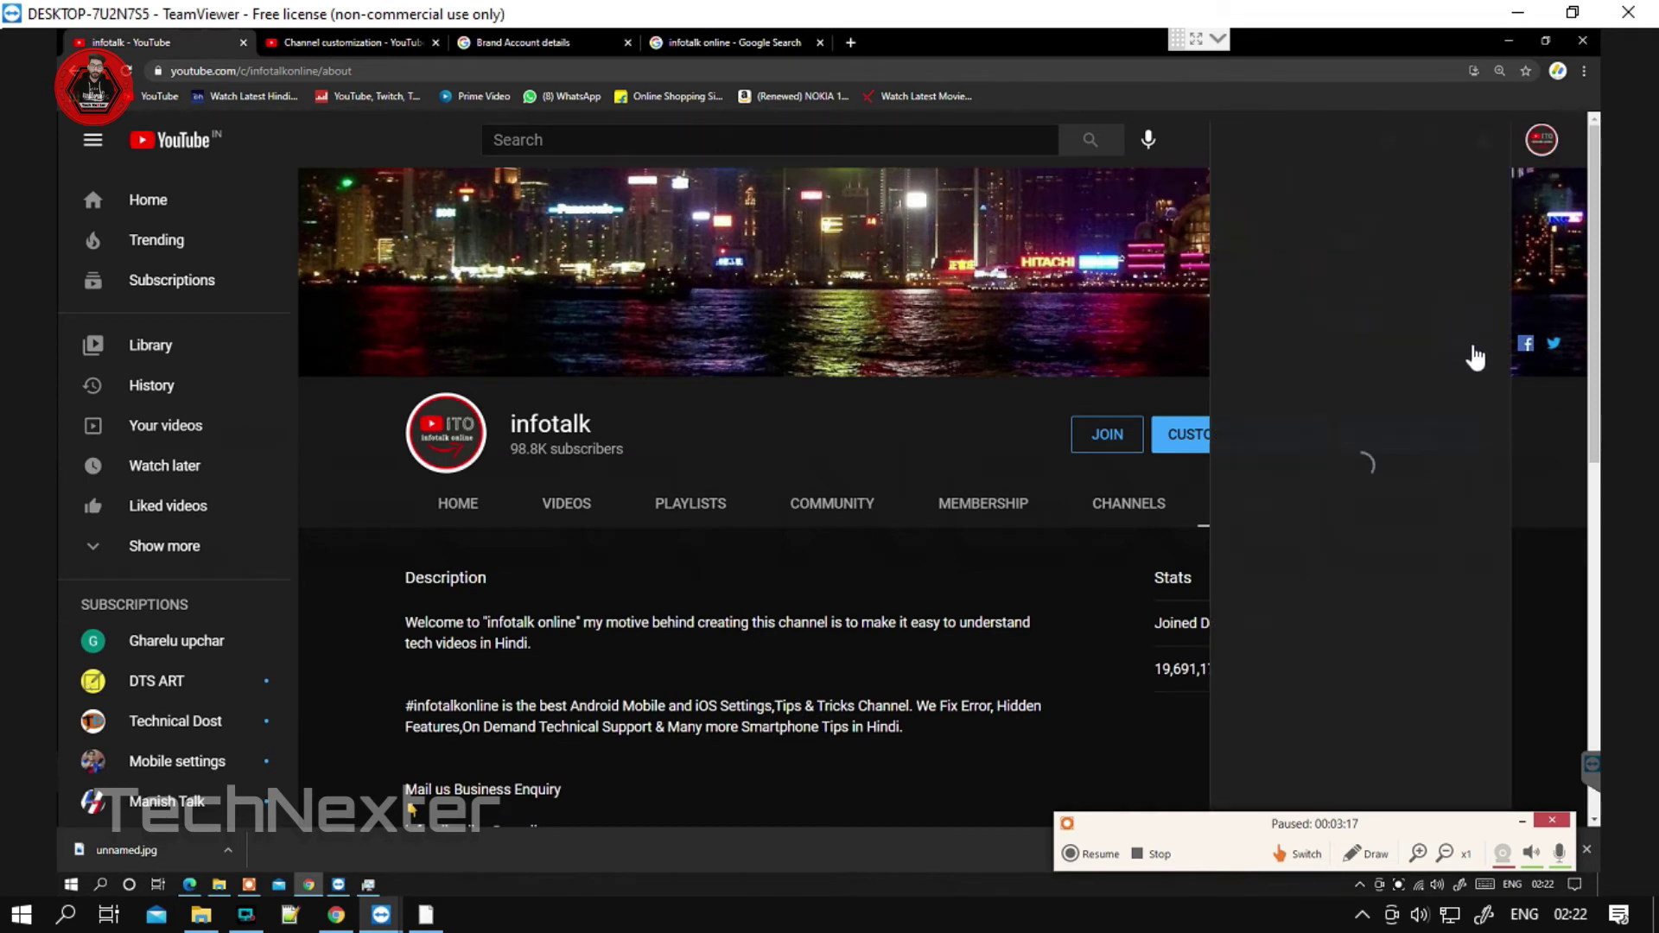
{"action": "left_click", "coordinate": [1473, 347]}
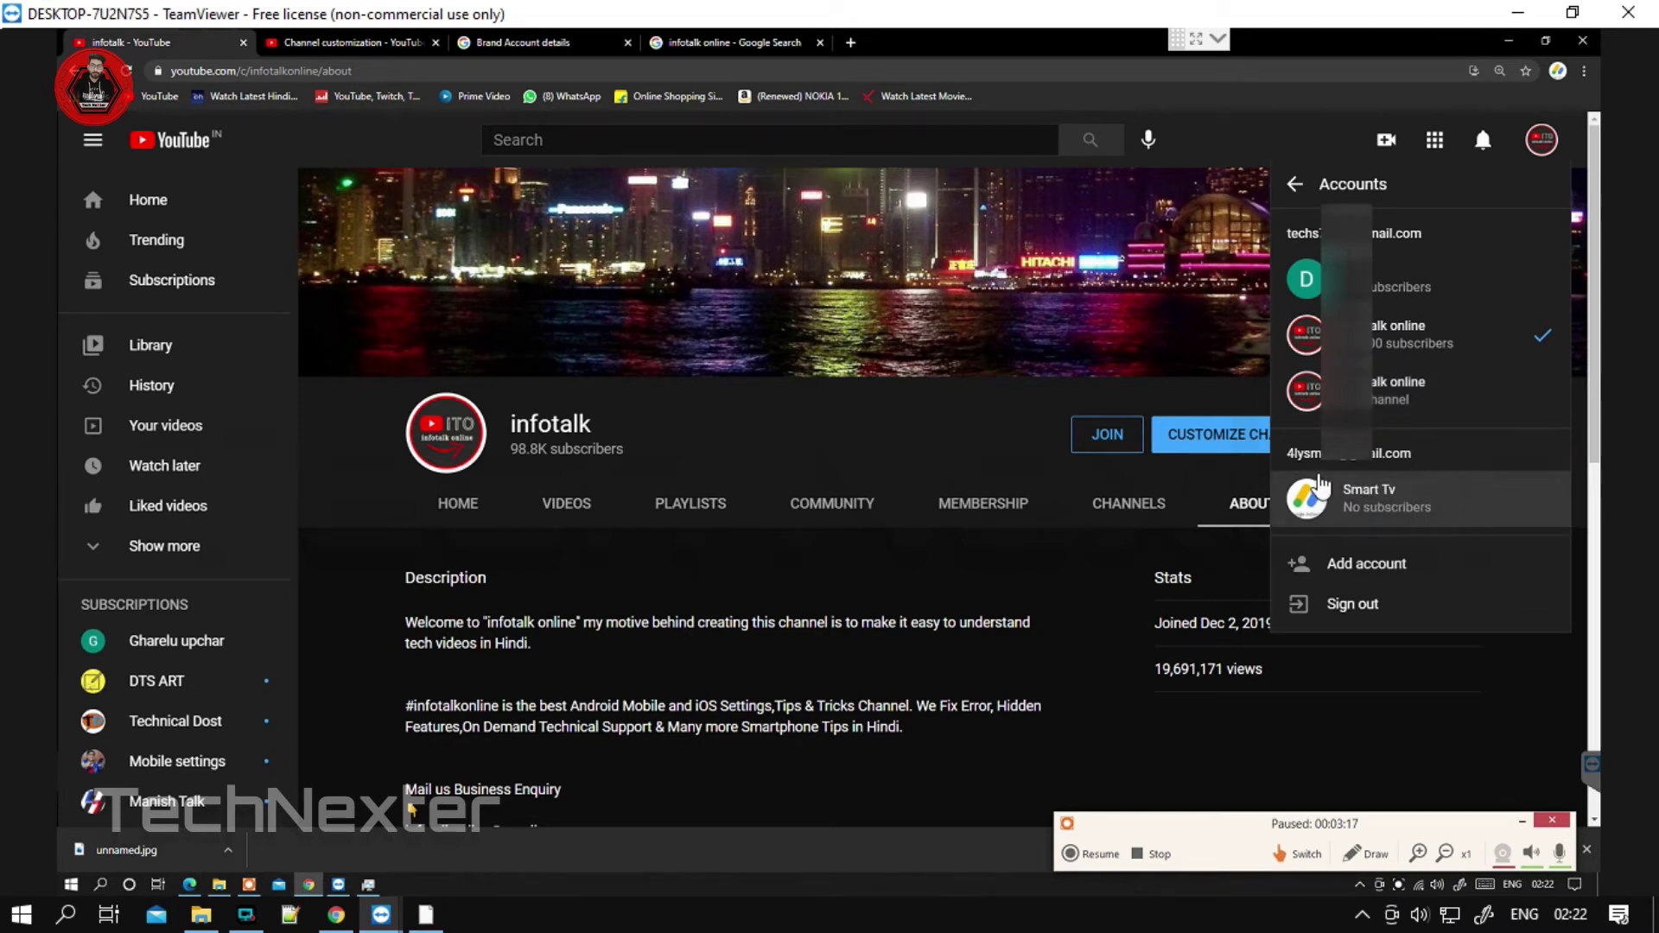
{"action": "left_click_drag", "start_coordinate": [1287, 452], "coordinate": [1386, 455]}
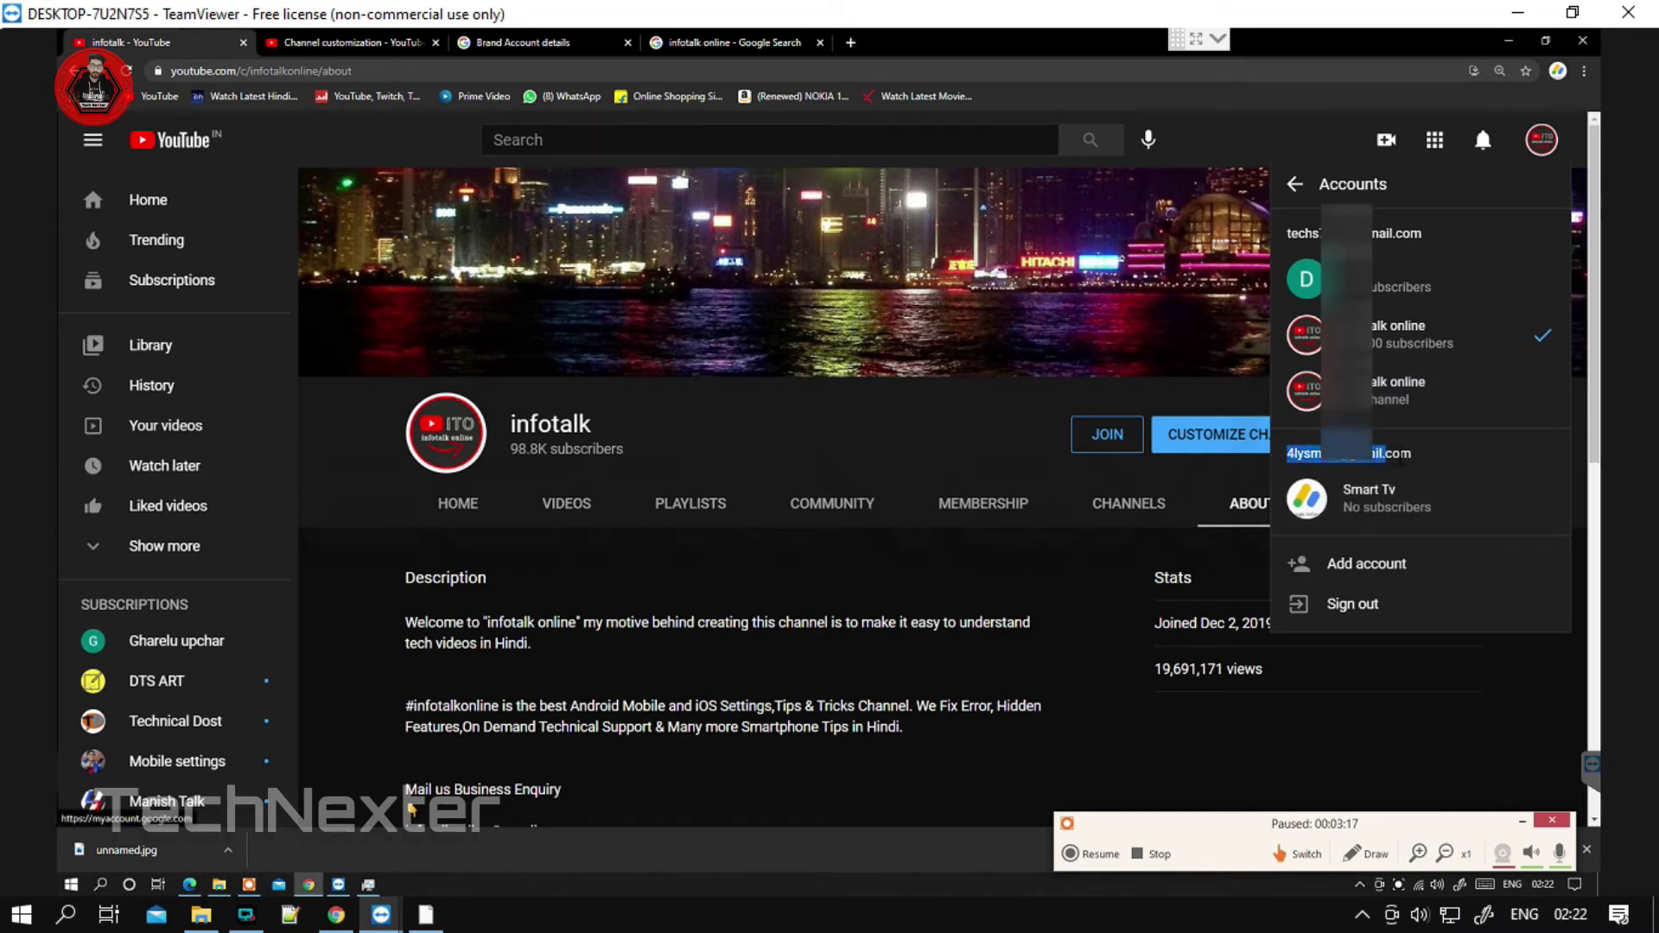
{"action": "right_click", "coordinate": [1412, 466]}
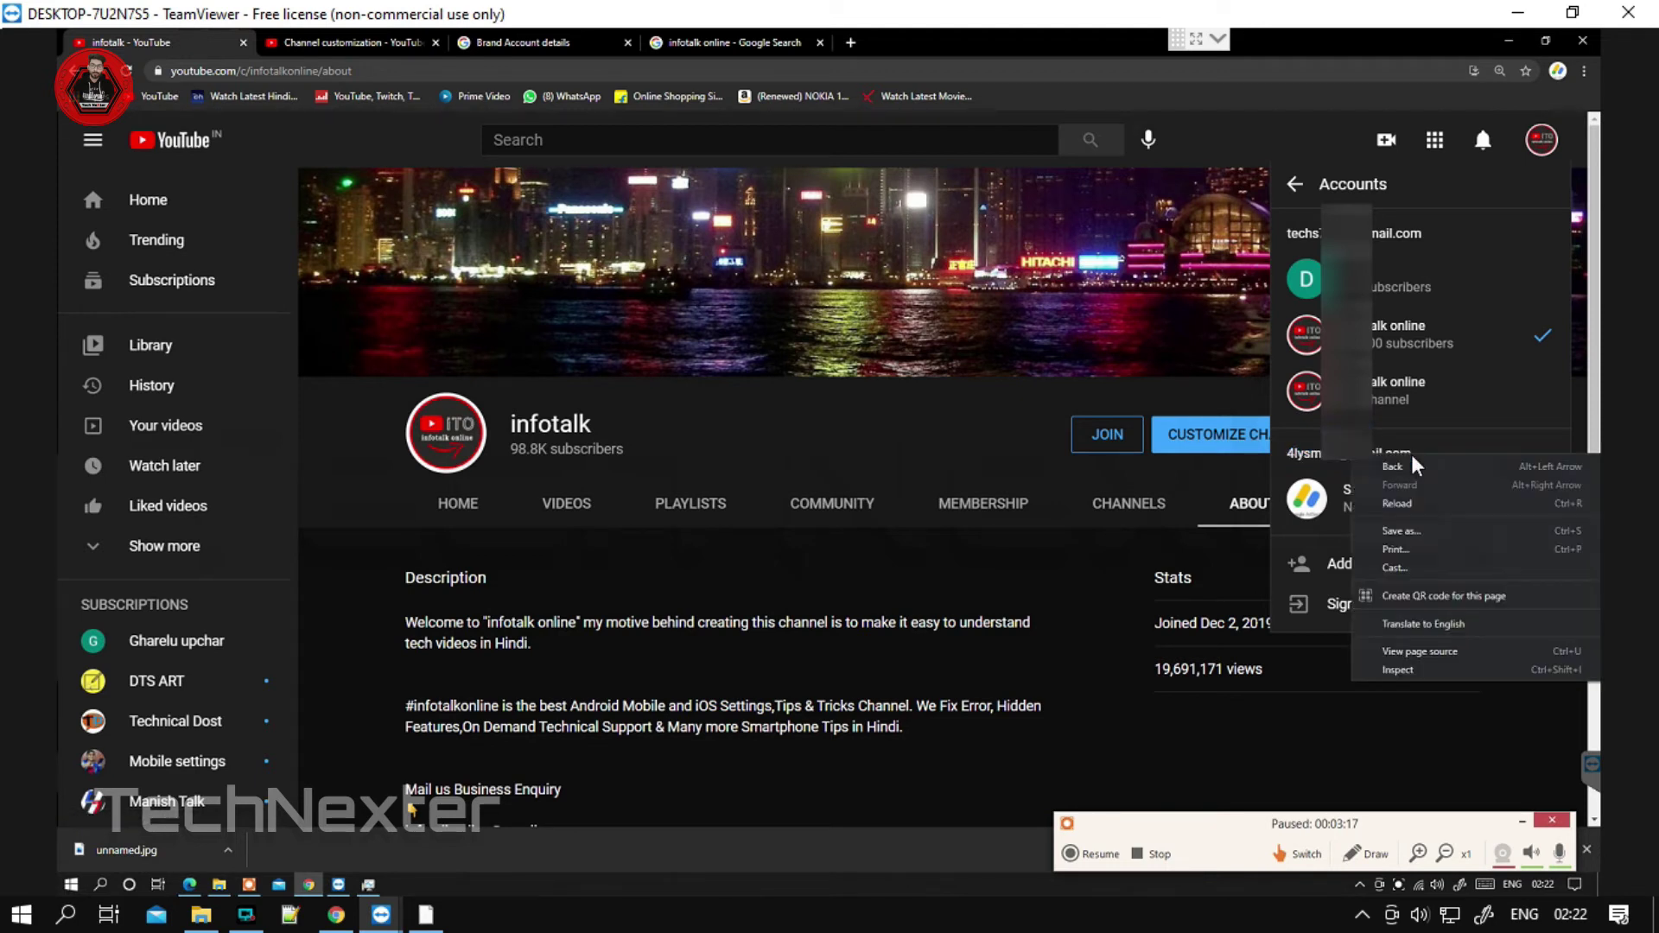
{"action": "left_click", "coordinate": [1285, 471]}
{"action": "left_click_drag", "start_coordinate": [1297, 455], "coordinate": [1408, 468]}
{"action": "key", "text": "ctrl+c"}
{"action": "right_click", "coordinate": [1408, 467]}
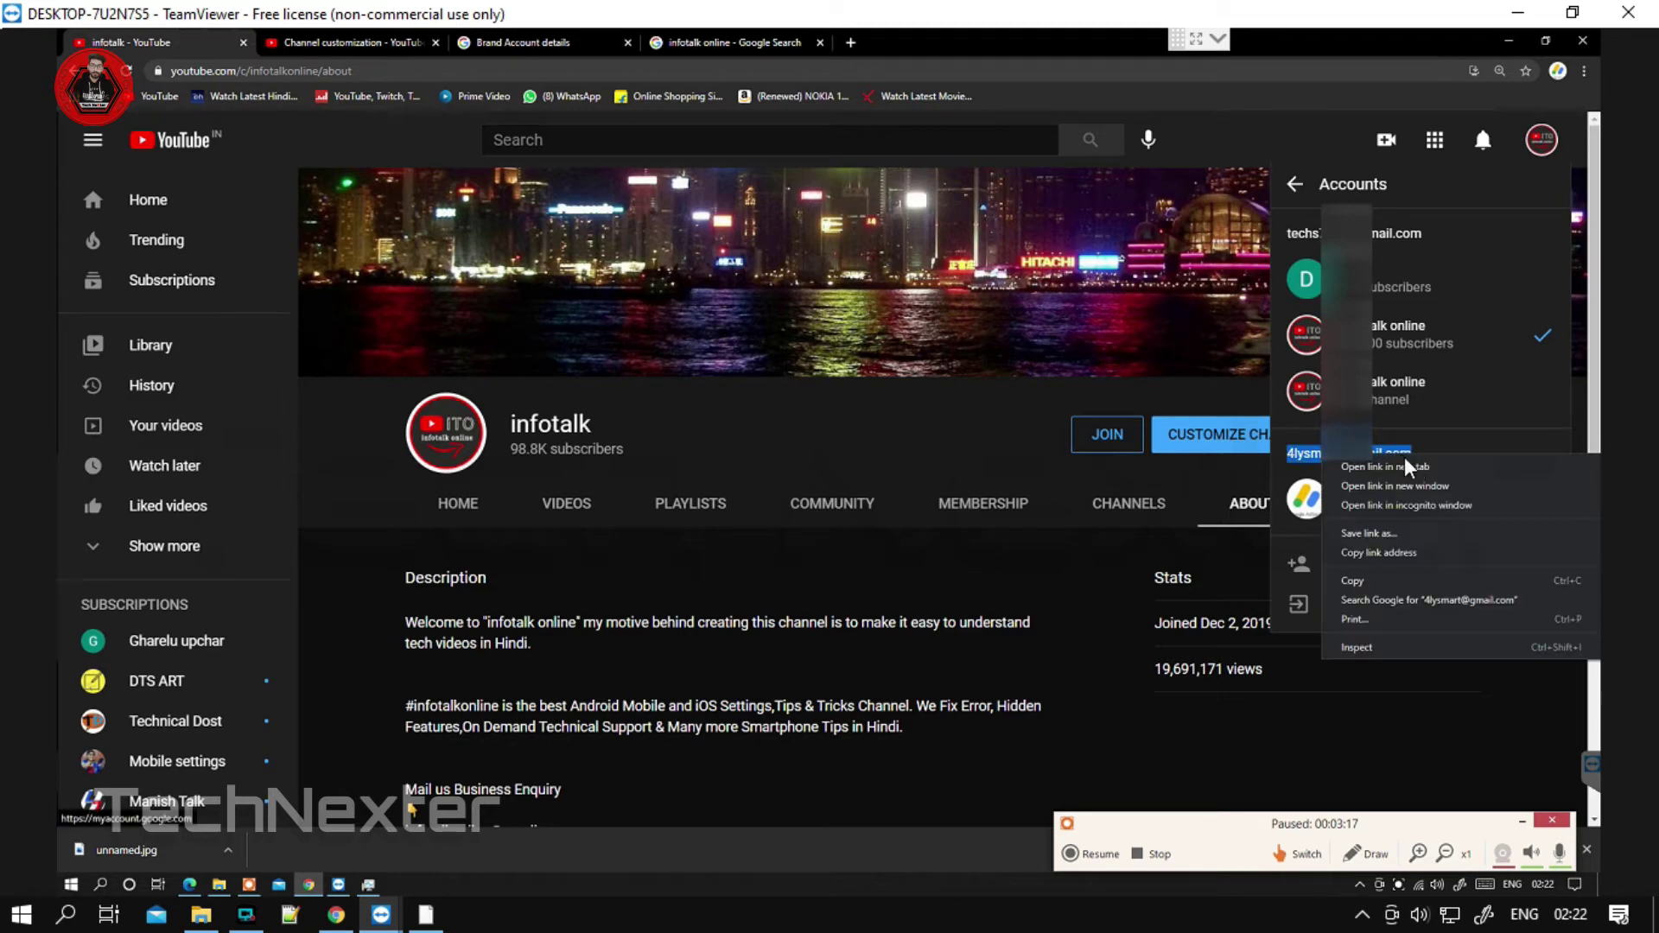
{"action": "left_click", "coordinate": [1377, 581]}
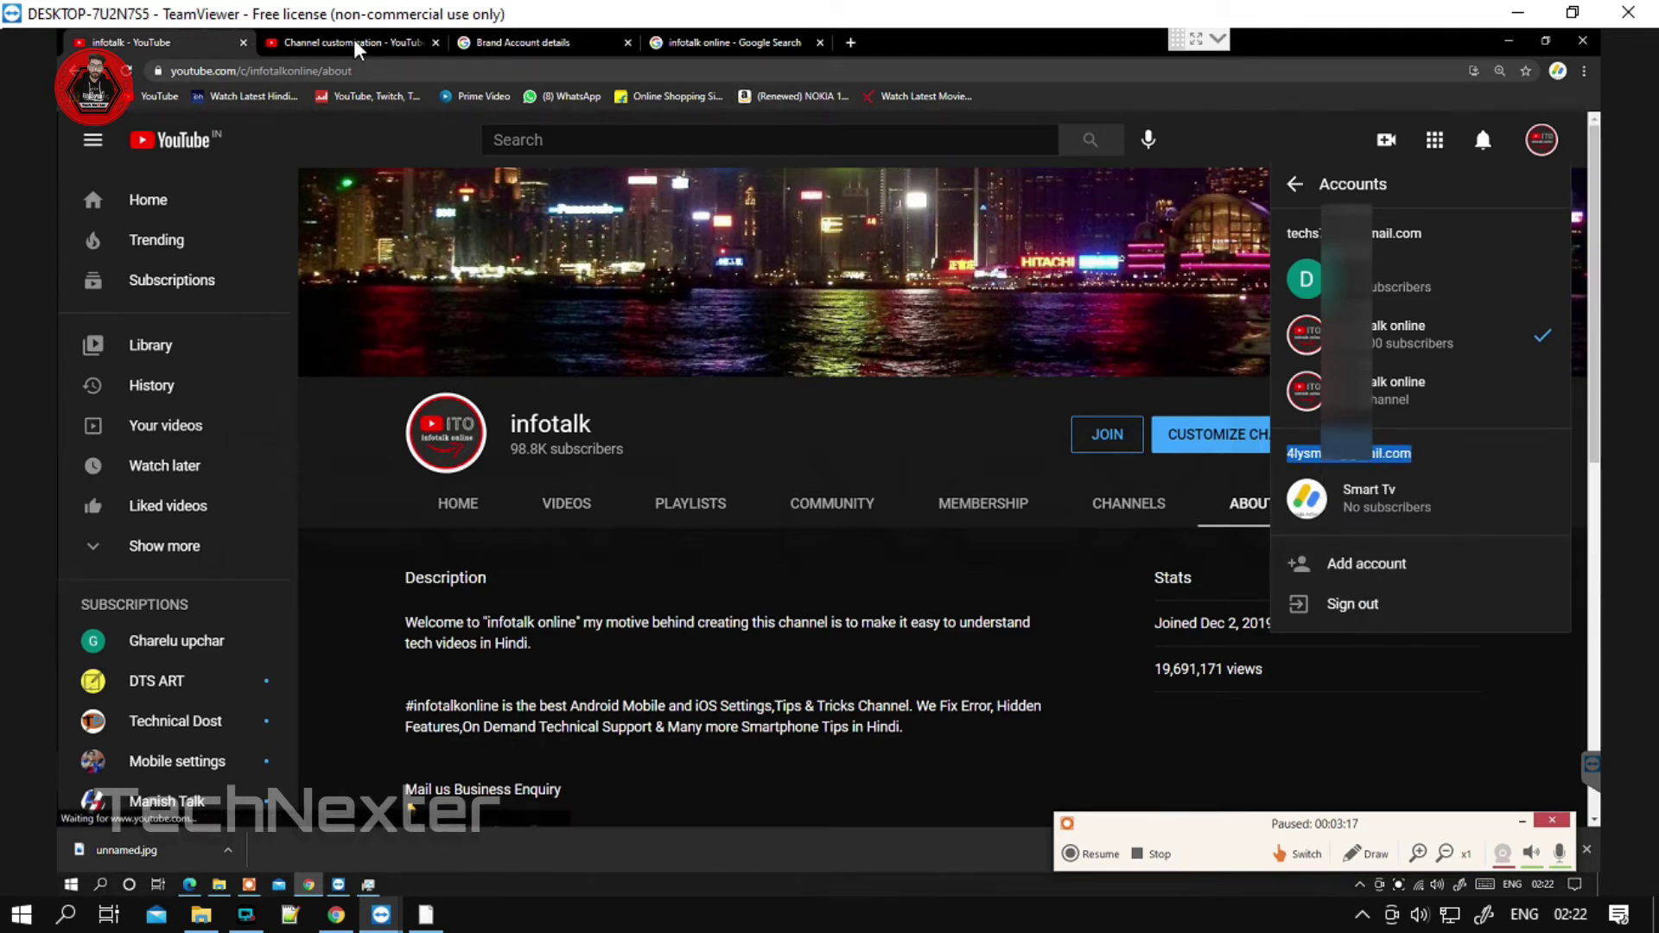
Step: Return to the Brand Account details and add the copied e-mail address as the new user
{"action": "left_click", "coordinate": [372, 43]}
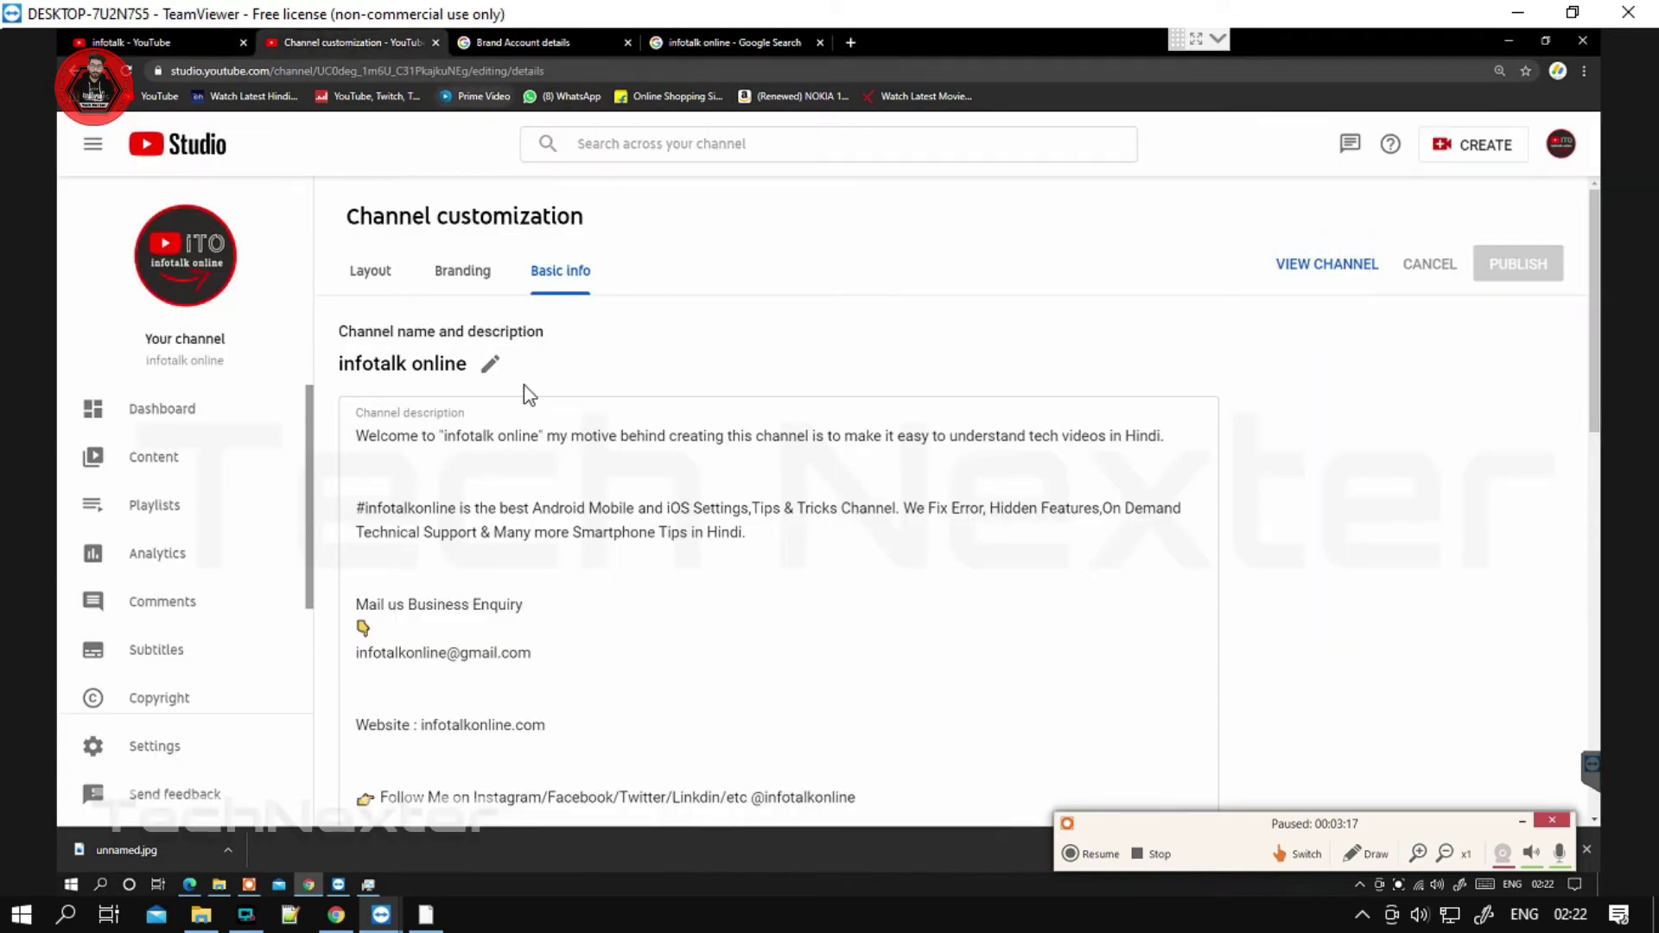
{"action": "left_click", "coordinate": [542, 43]}
{"action": "key", "text": "ctrl+v"}
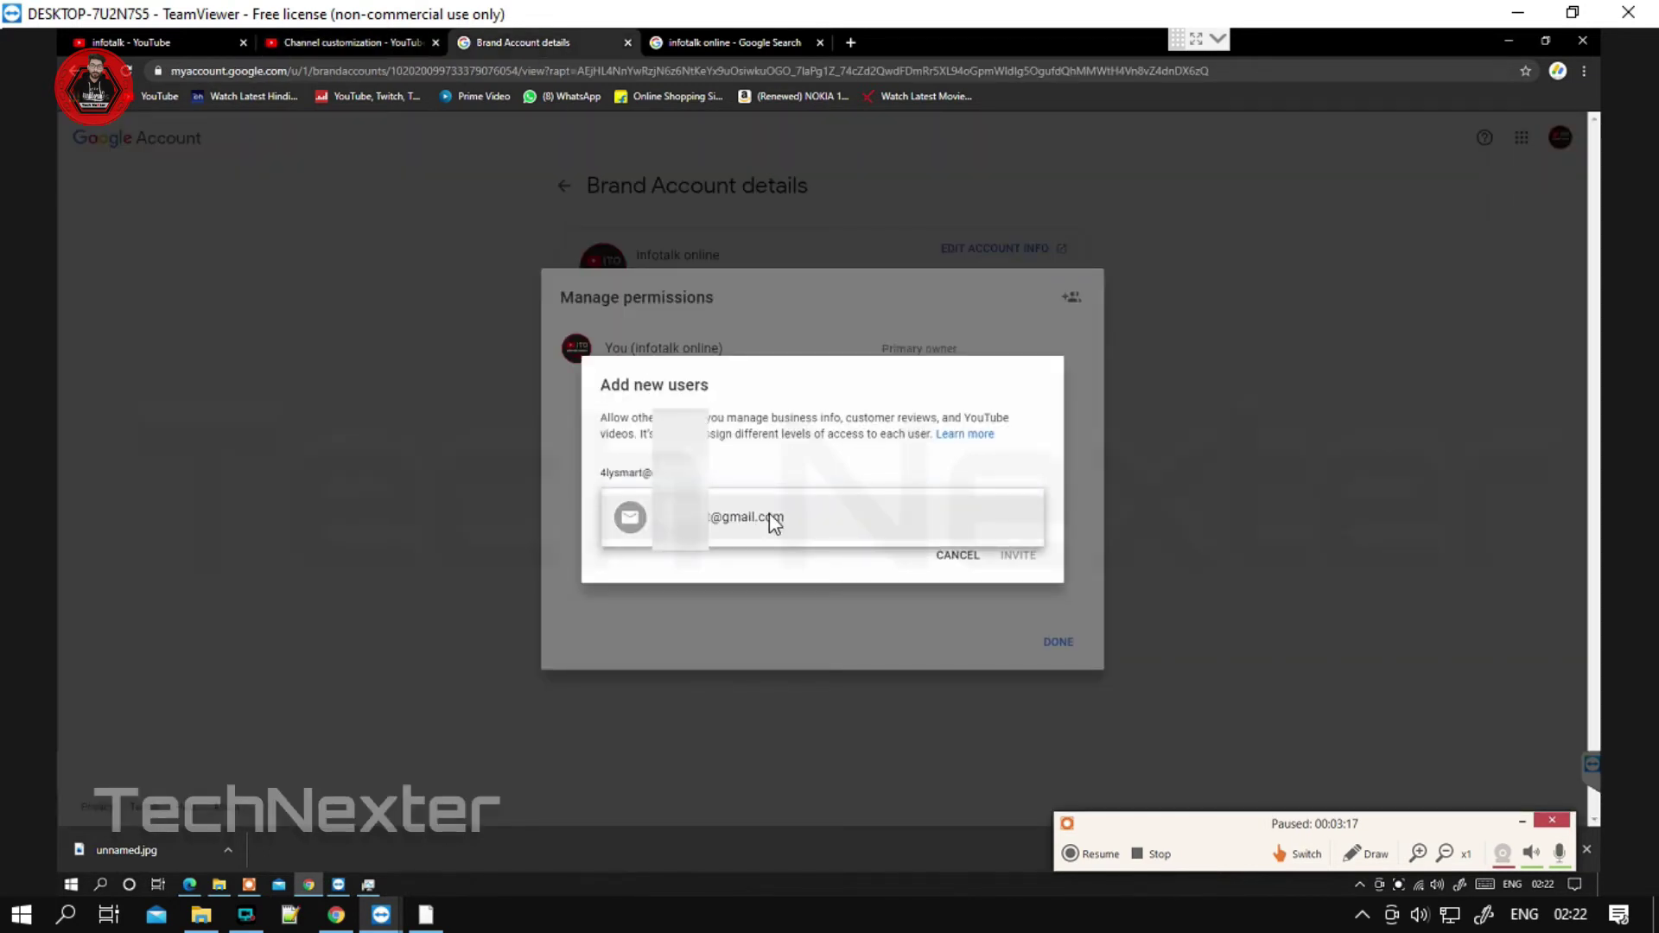
{"action": "left_click", "coordinate": [770, 519]}
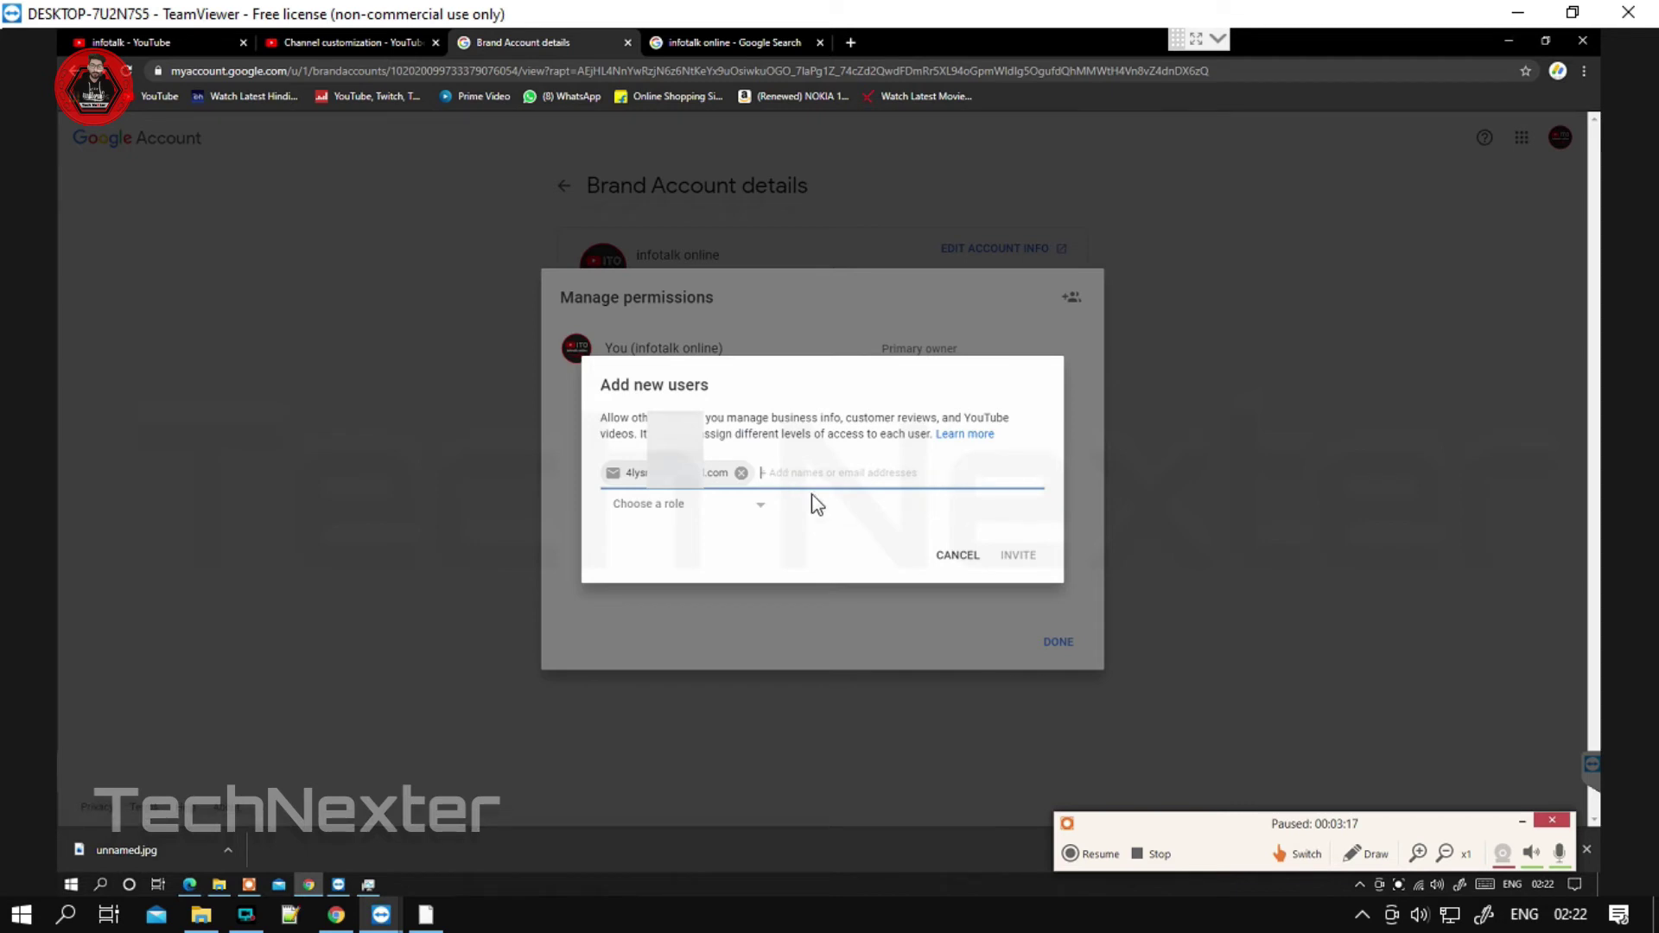
Step: Give the new user the Owner role, send the invitation and finish managing permissions
{"action": "left_click", "coordinate": [757, 518]}
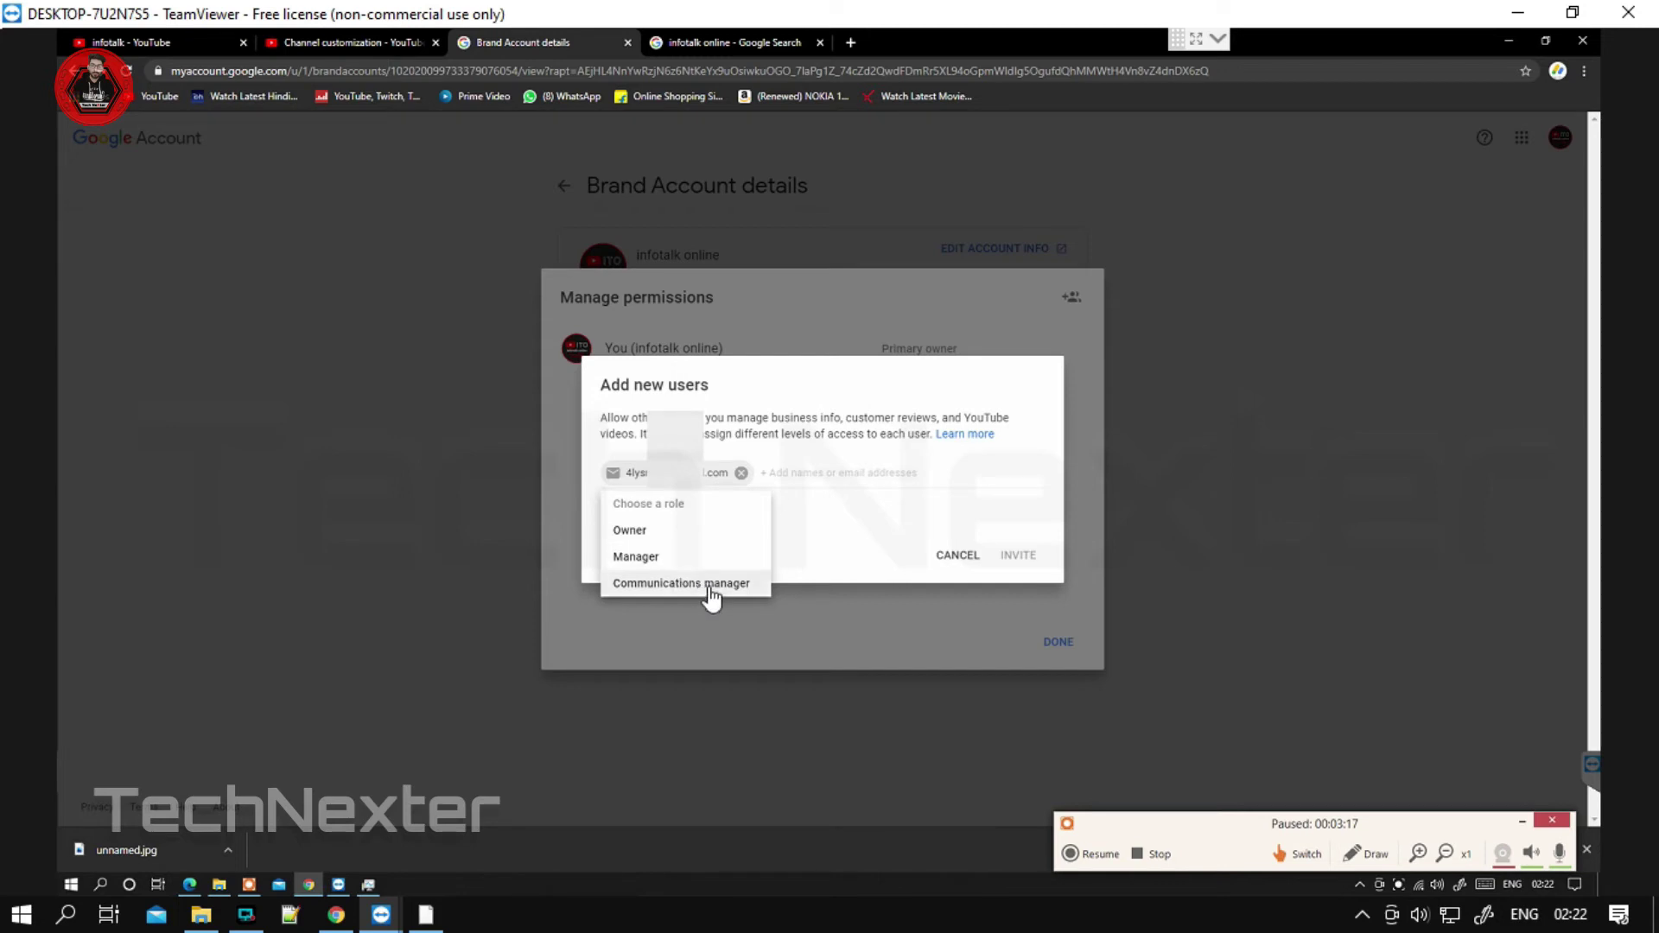
{"action": "left_click", "coordinate": [707, 531]}
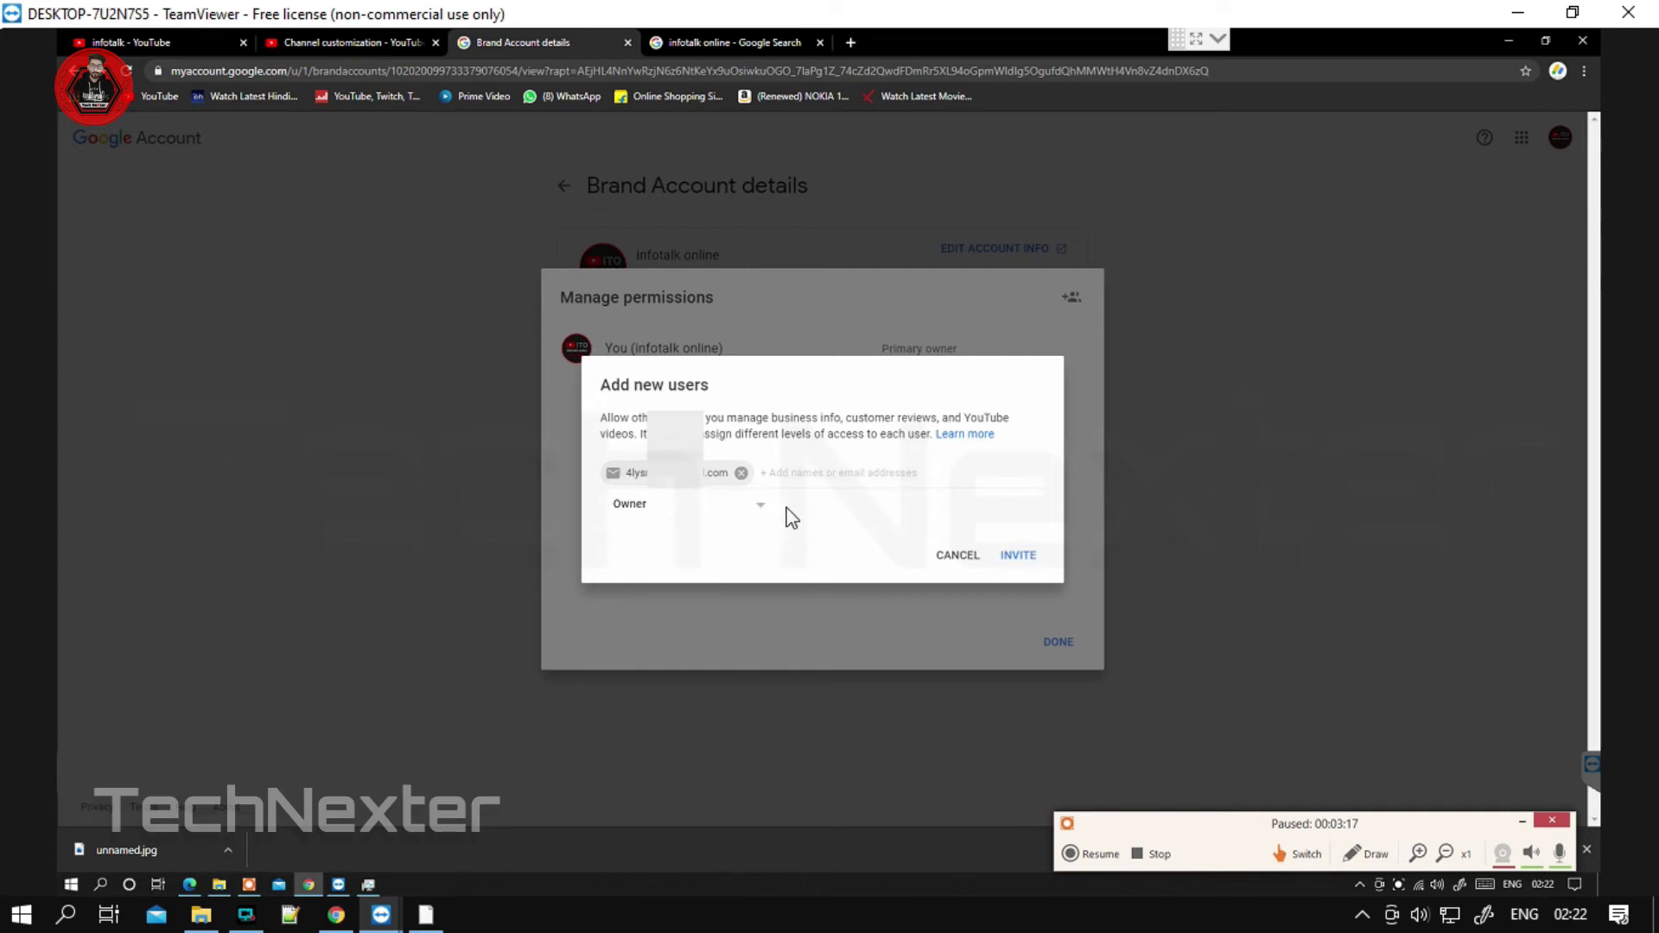
{"action": "left_click", "coordinate": [1017, 555]}
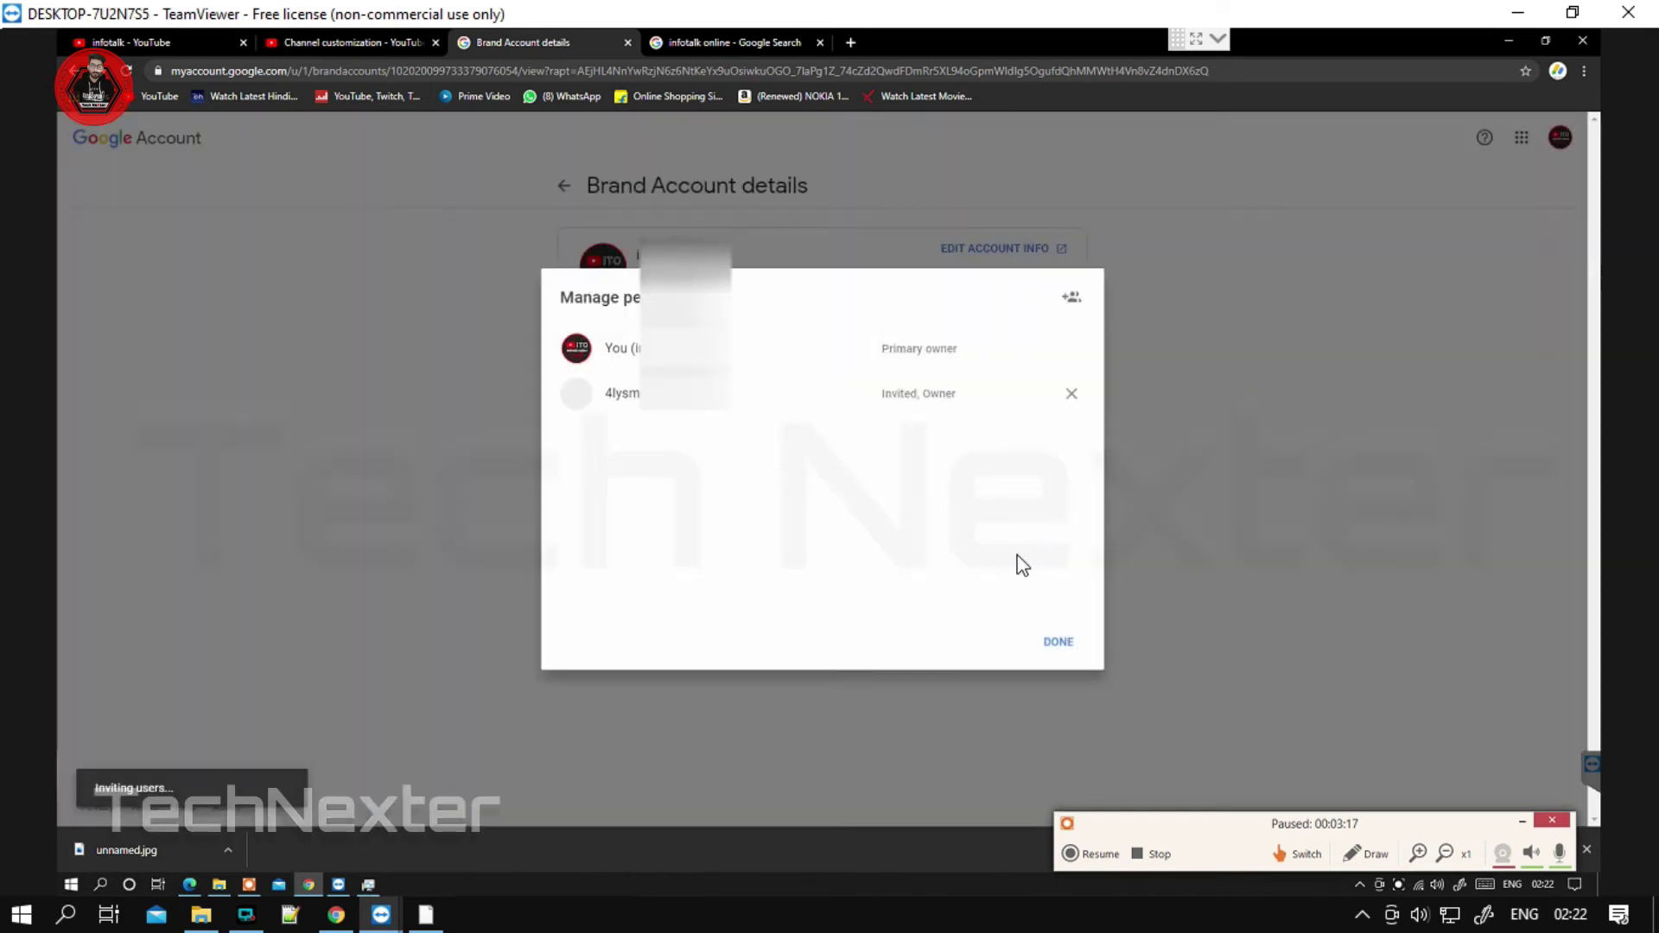
{"action": "left_click", "coordinate": [1065, 648]}
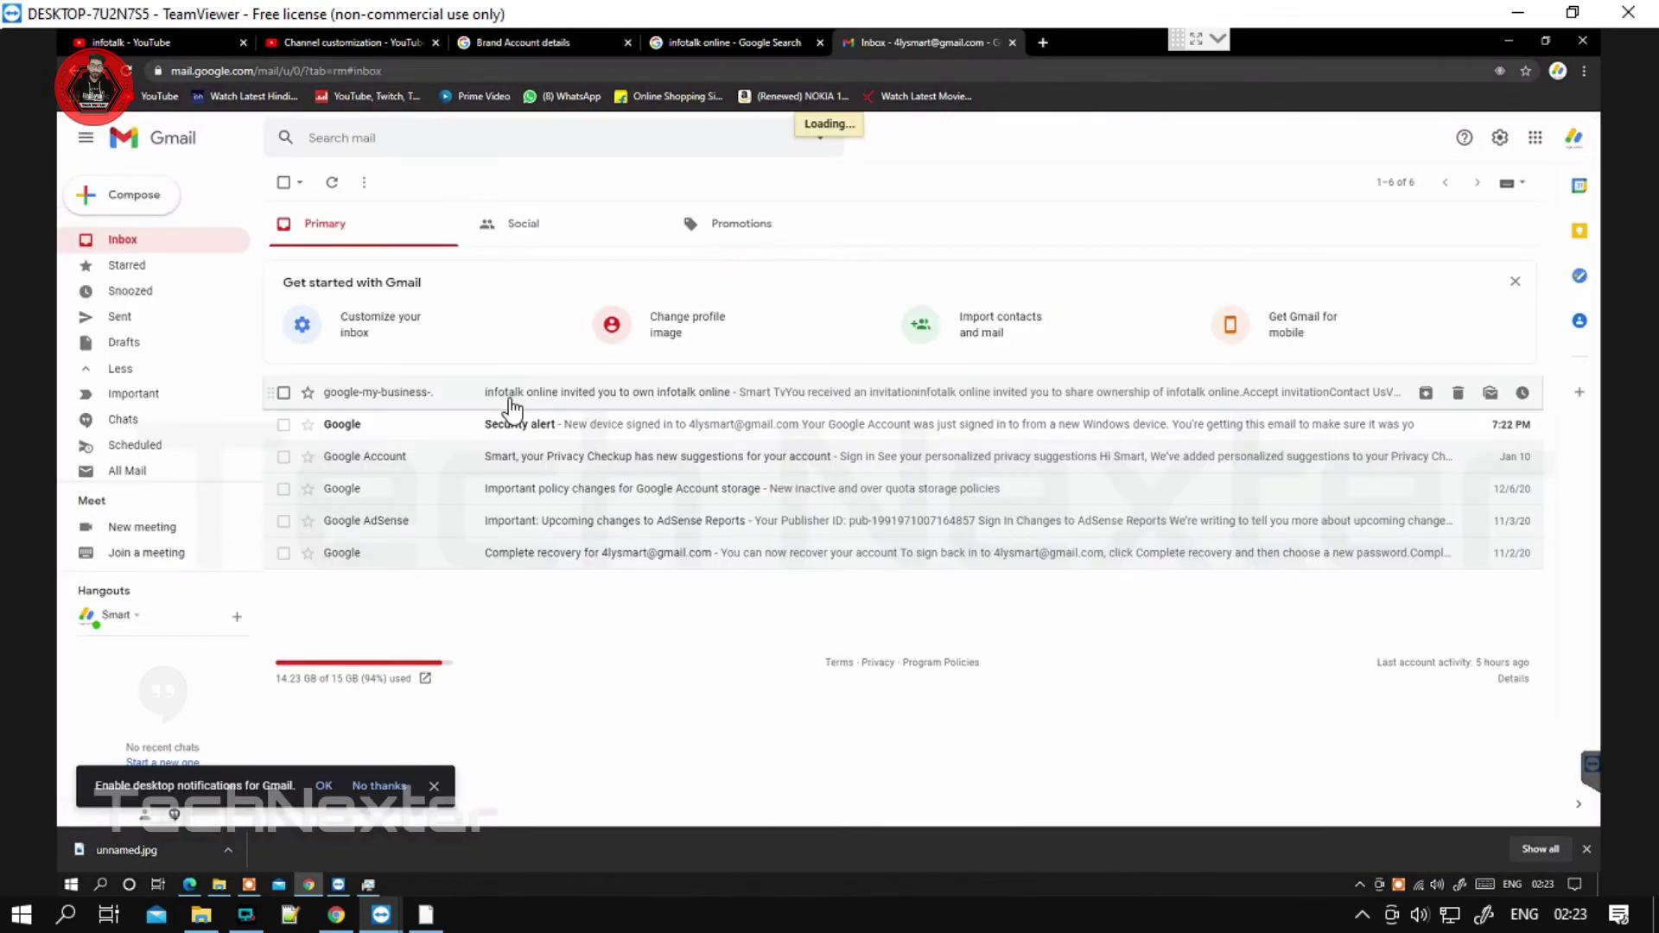
Step: Open the infotalk online ownership invitation in the Smart Tv account's Gmail inbox and accept it
{"action": "left_click", "coordinate": [536, 233]}
{"action": "left_click", "coordinate": [703, 223]}
{"action": "left_click", "coordinate": [393, 235]}
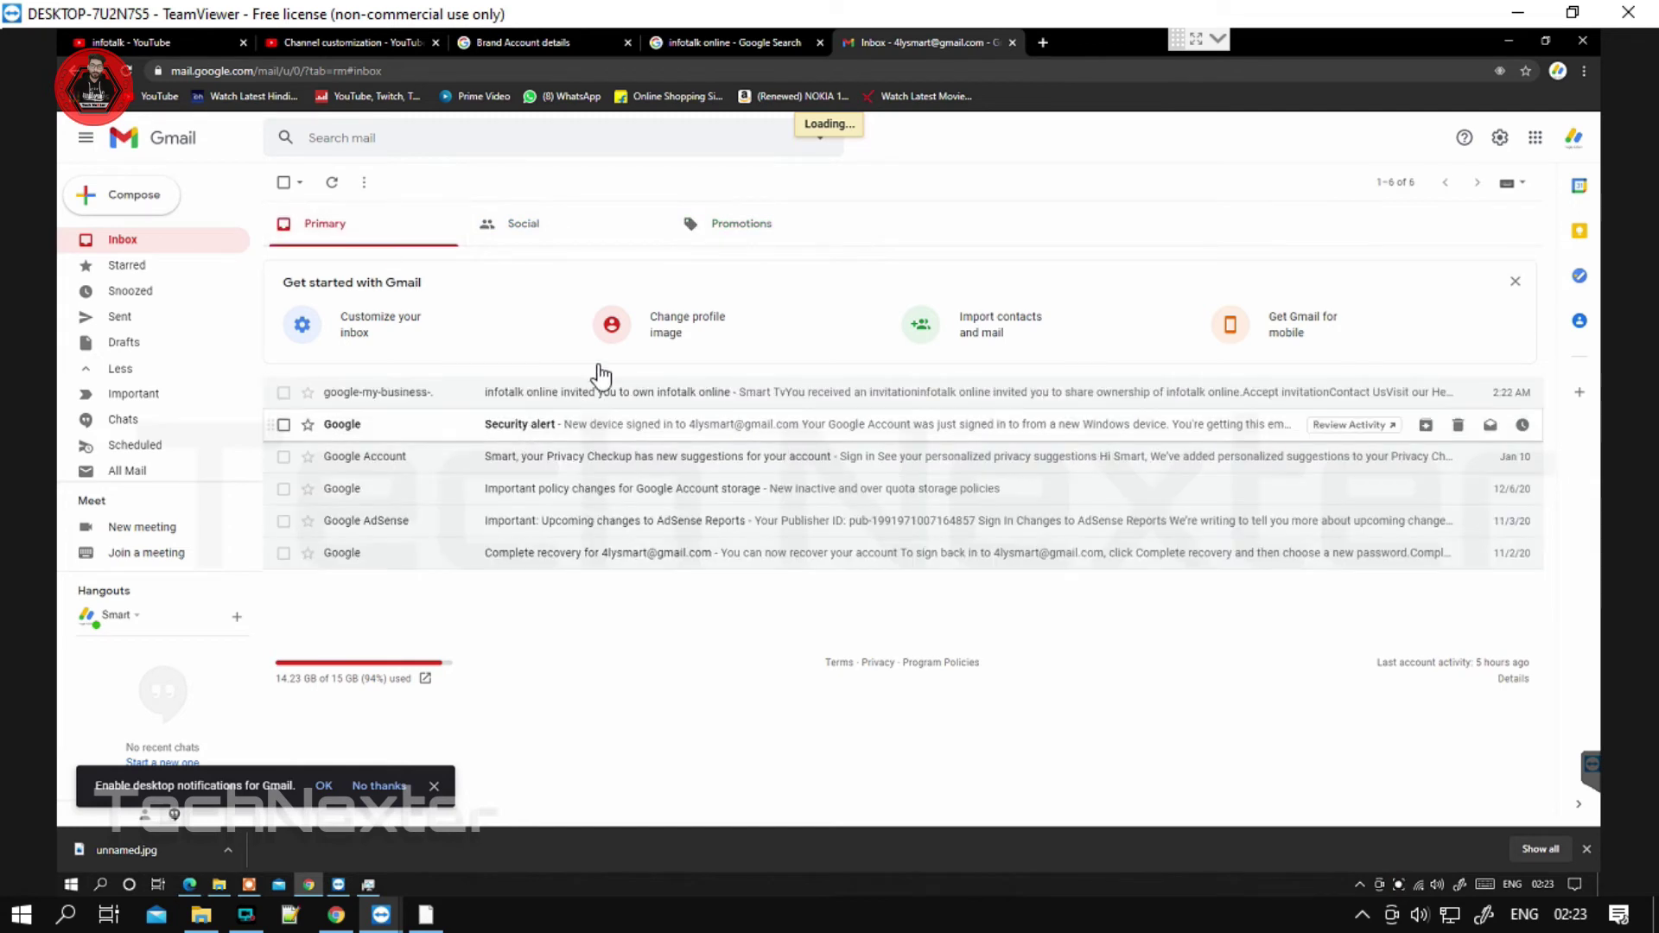
{"action": "left_click", "coordinate": [646, 393]}
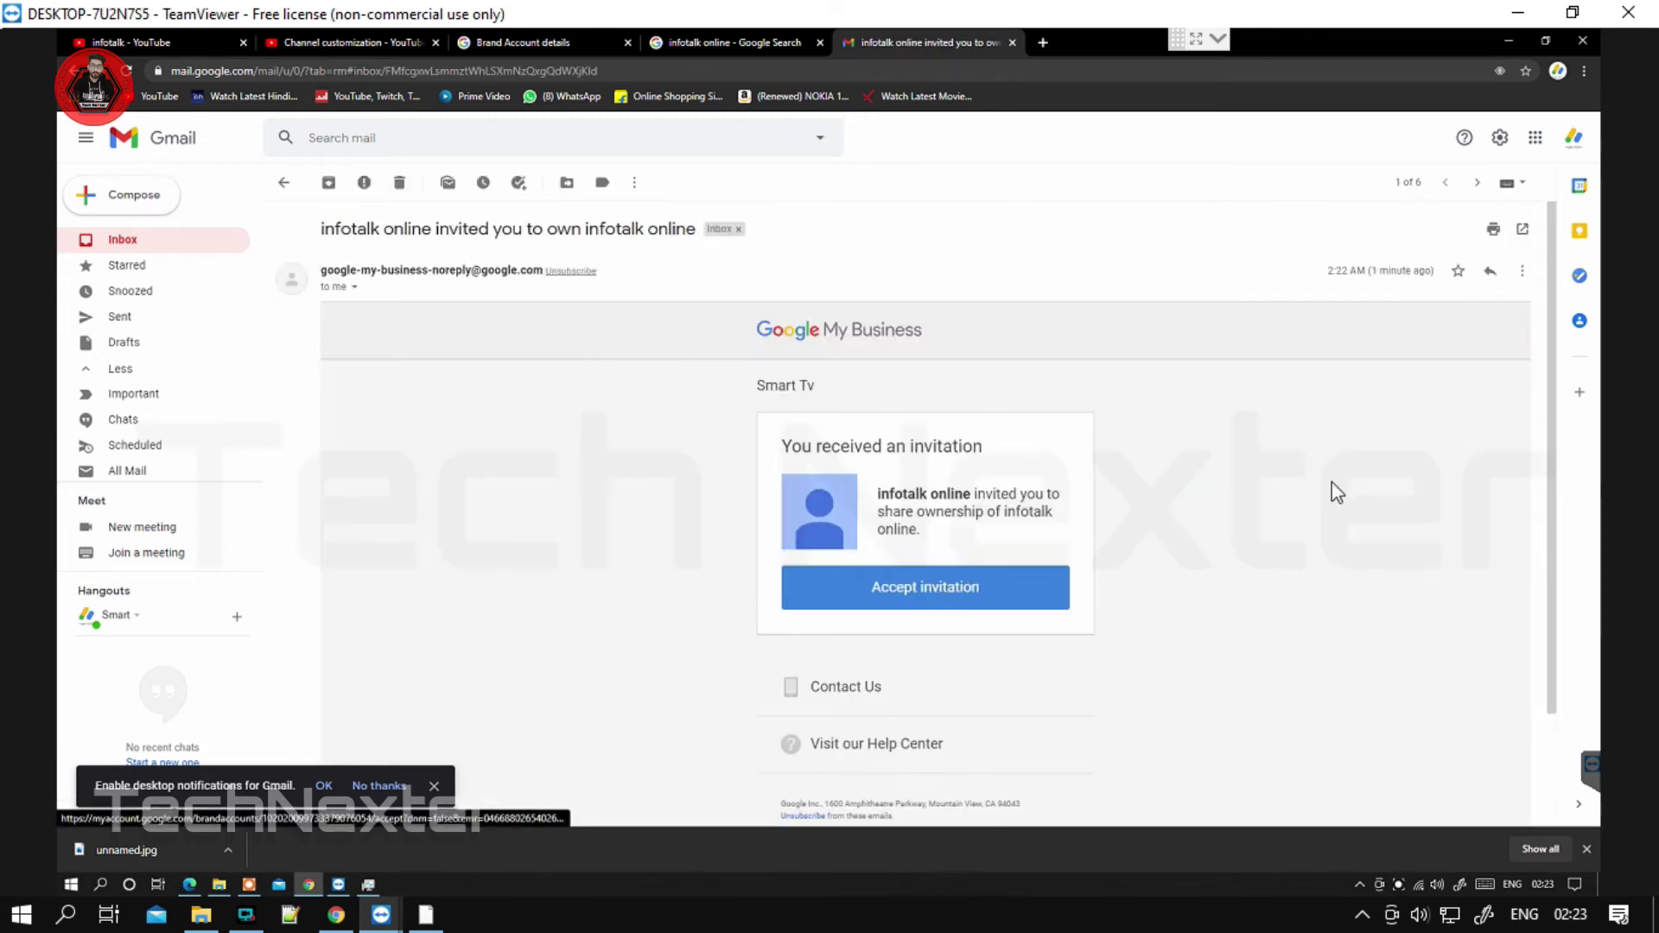
{"action": "left_click", "coordinate": [1000, 592]}
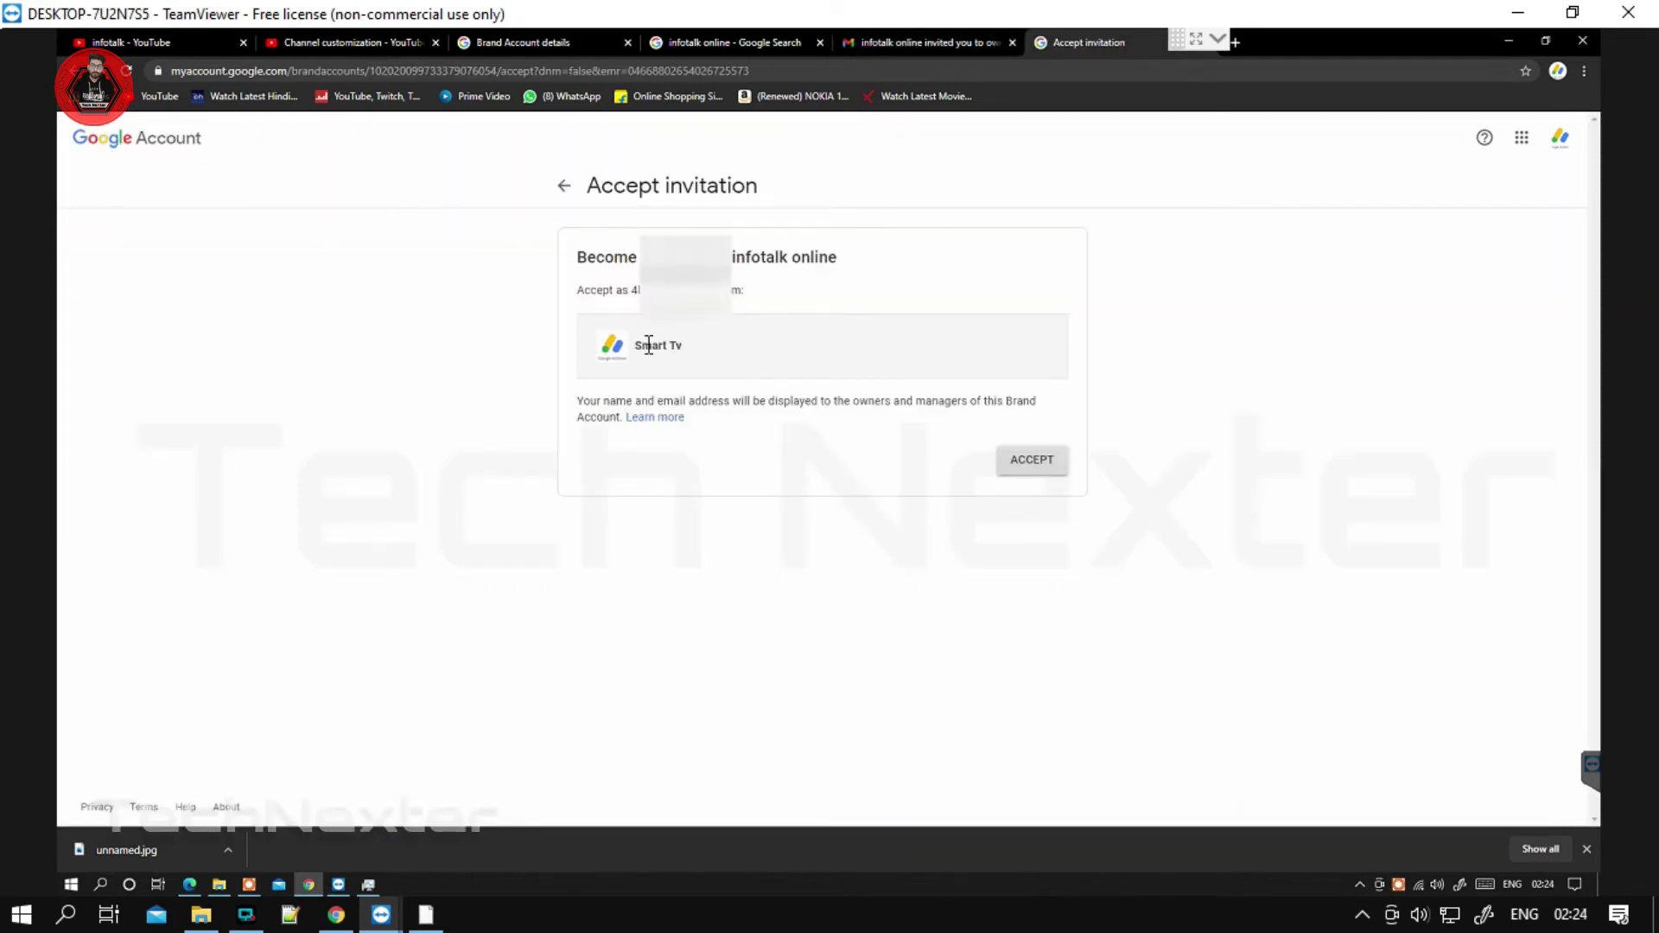
{"action": "left_click", "coordinate": [1032, 466]}
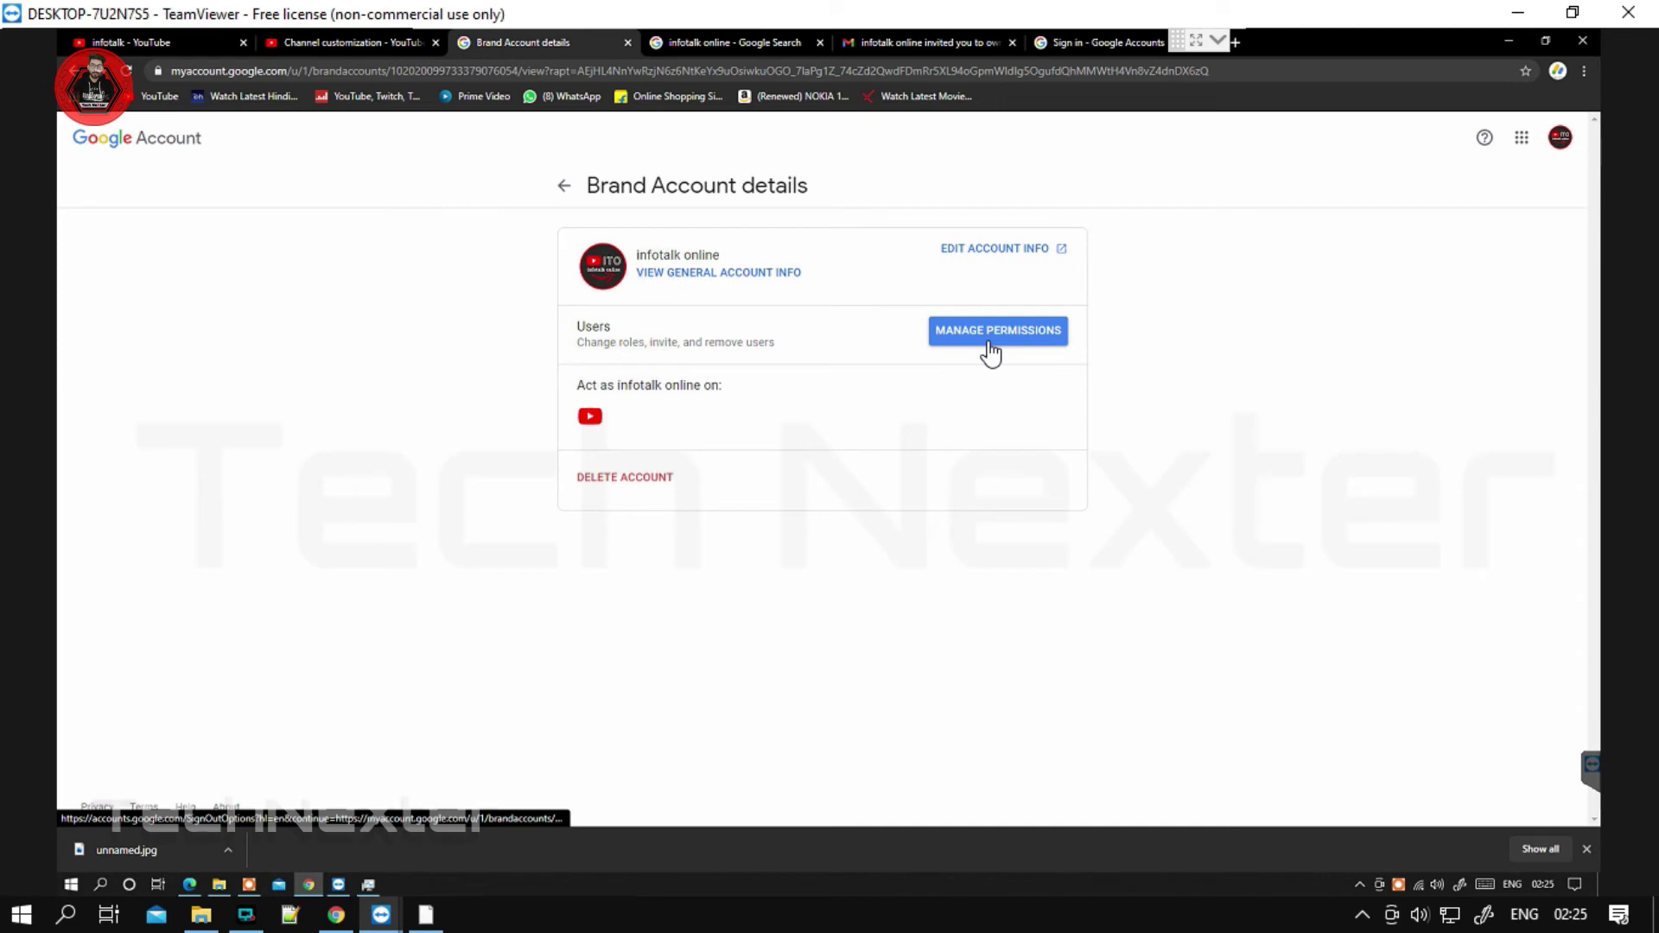
Step: Try to transfer primary ownership of the infotalk online Brand Account to the Smart Tv account
{"action": "left_click", "coordinate": [991, 353]}
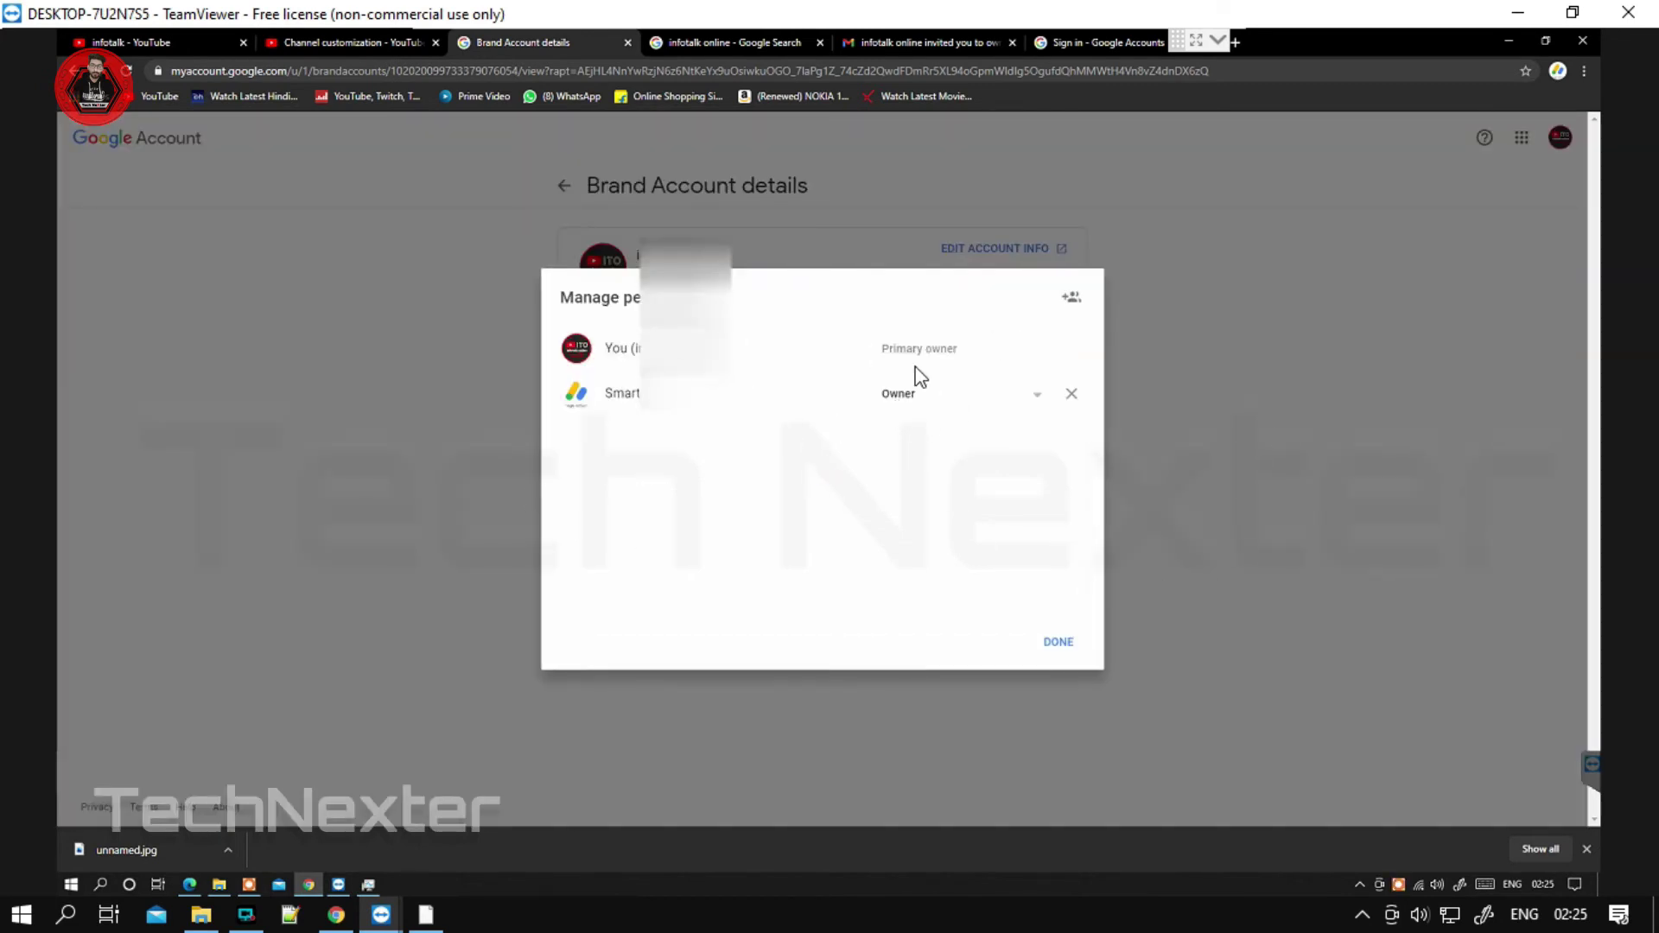
{"action": "left_click", "coordinate": [1035, 403]}
{"action": "left_click", "coordinate": [975, 384]}
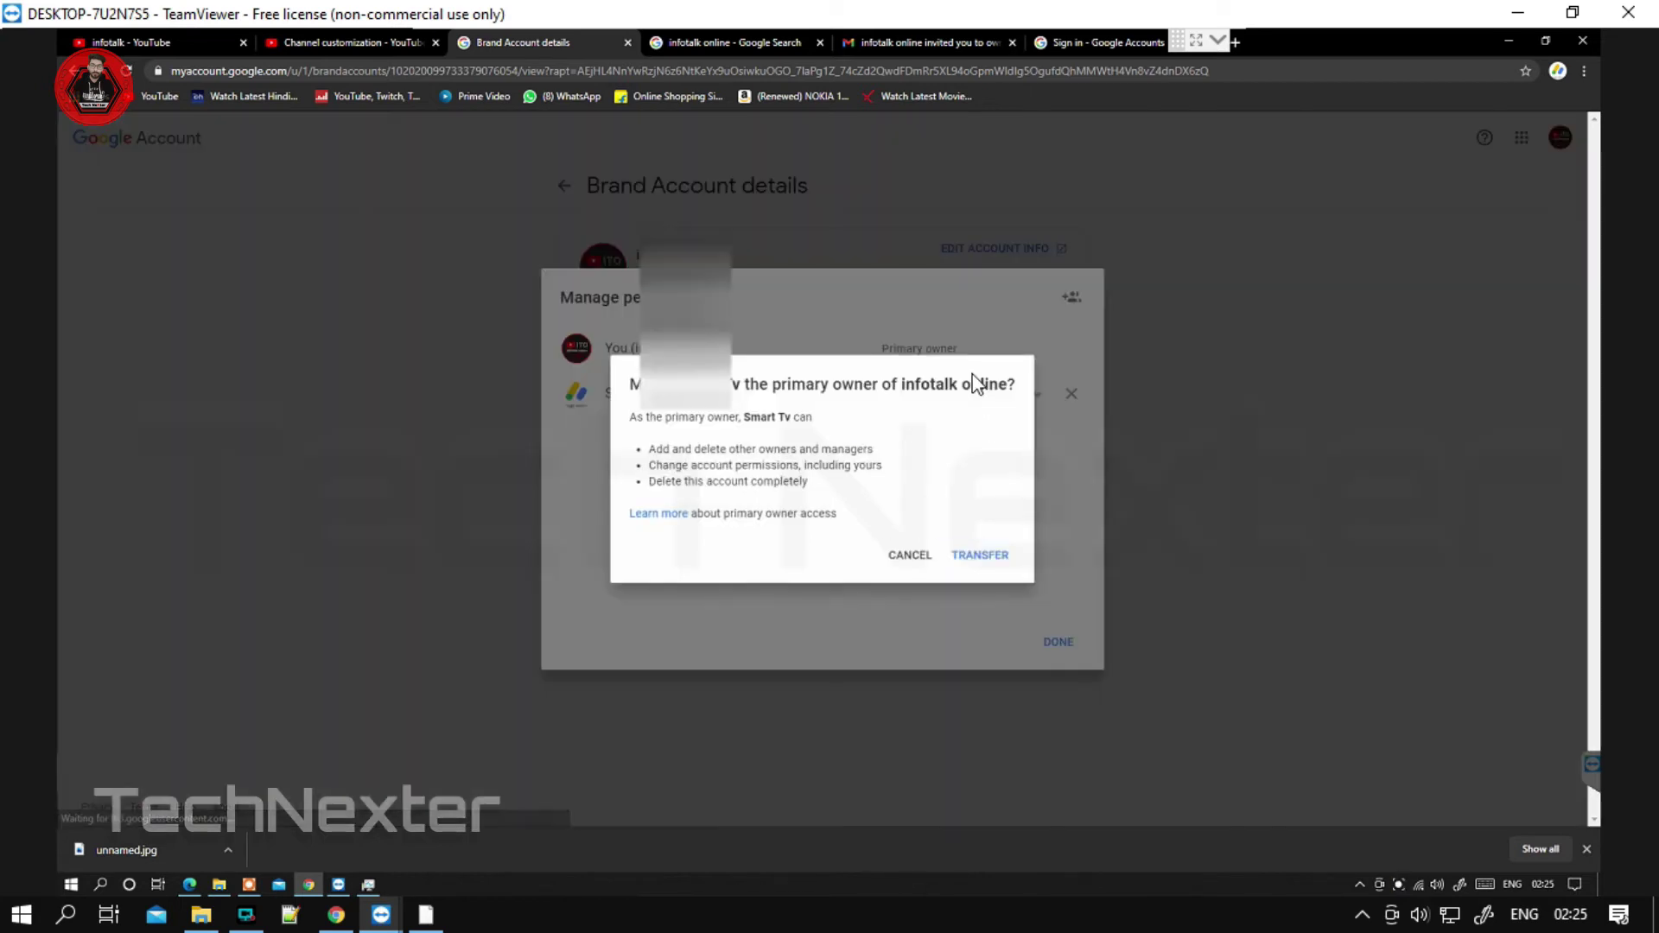
{"action": "left_click", "coordinate": [978, 556]}
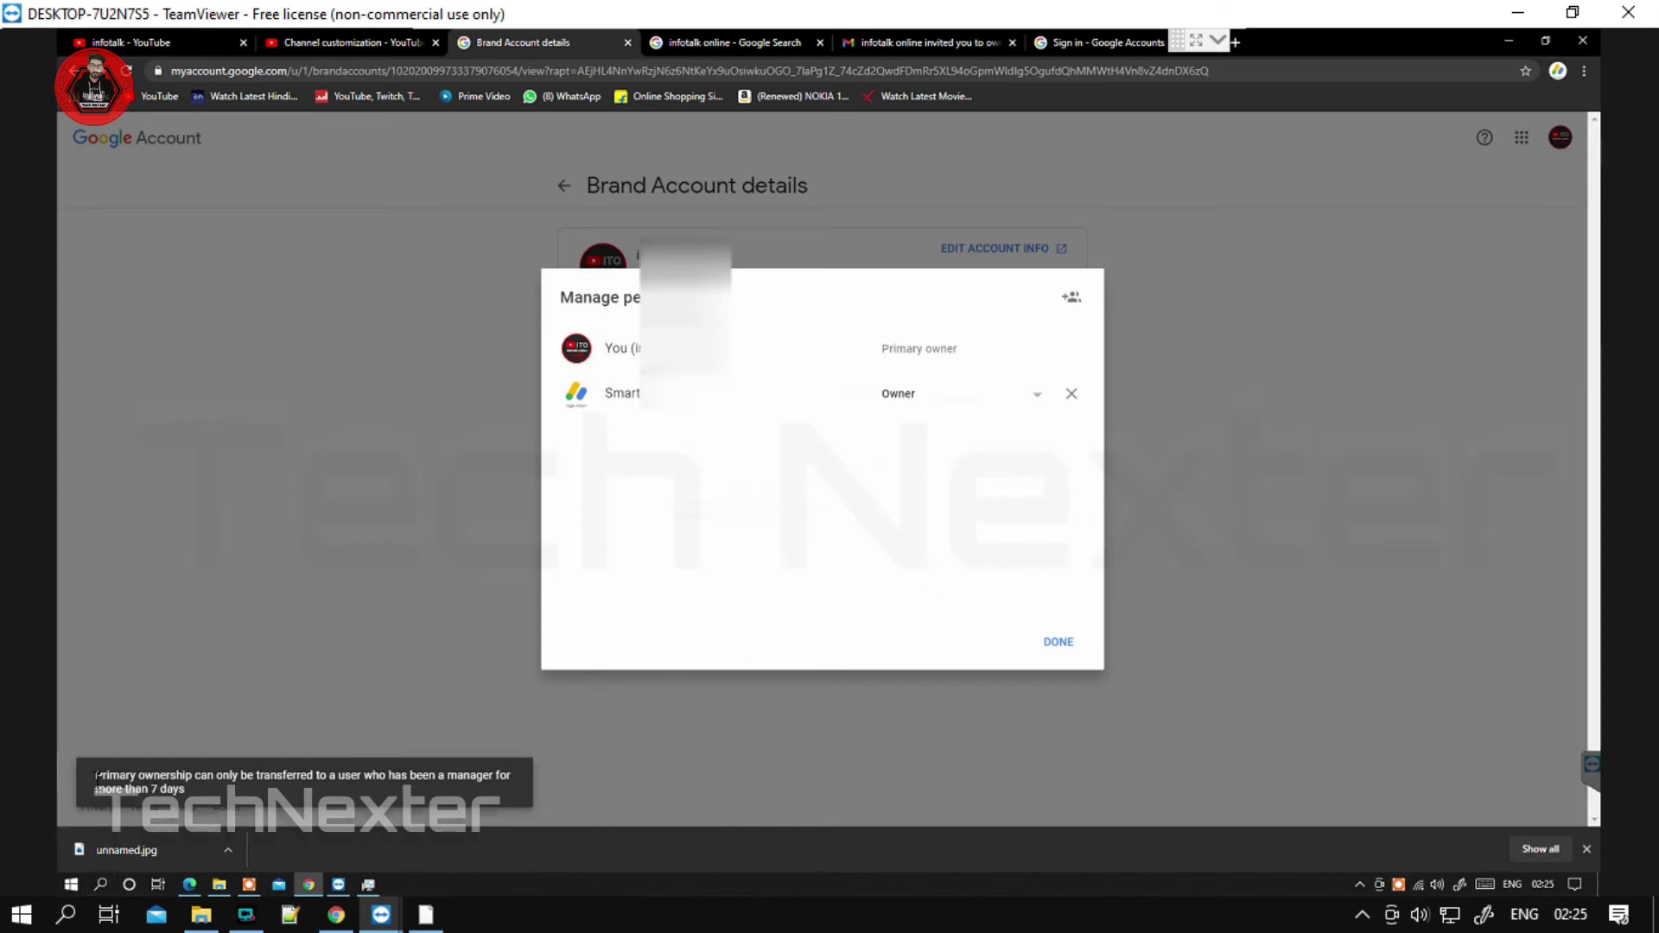
{"action": "left_click_drag", "start_coordinate": [96, 775], "coordinate": [188, 789]}
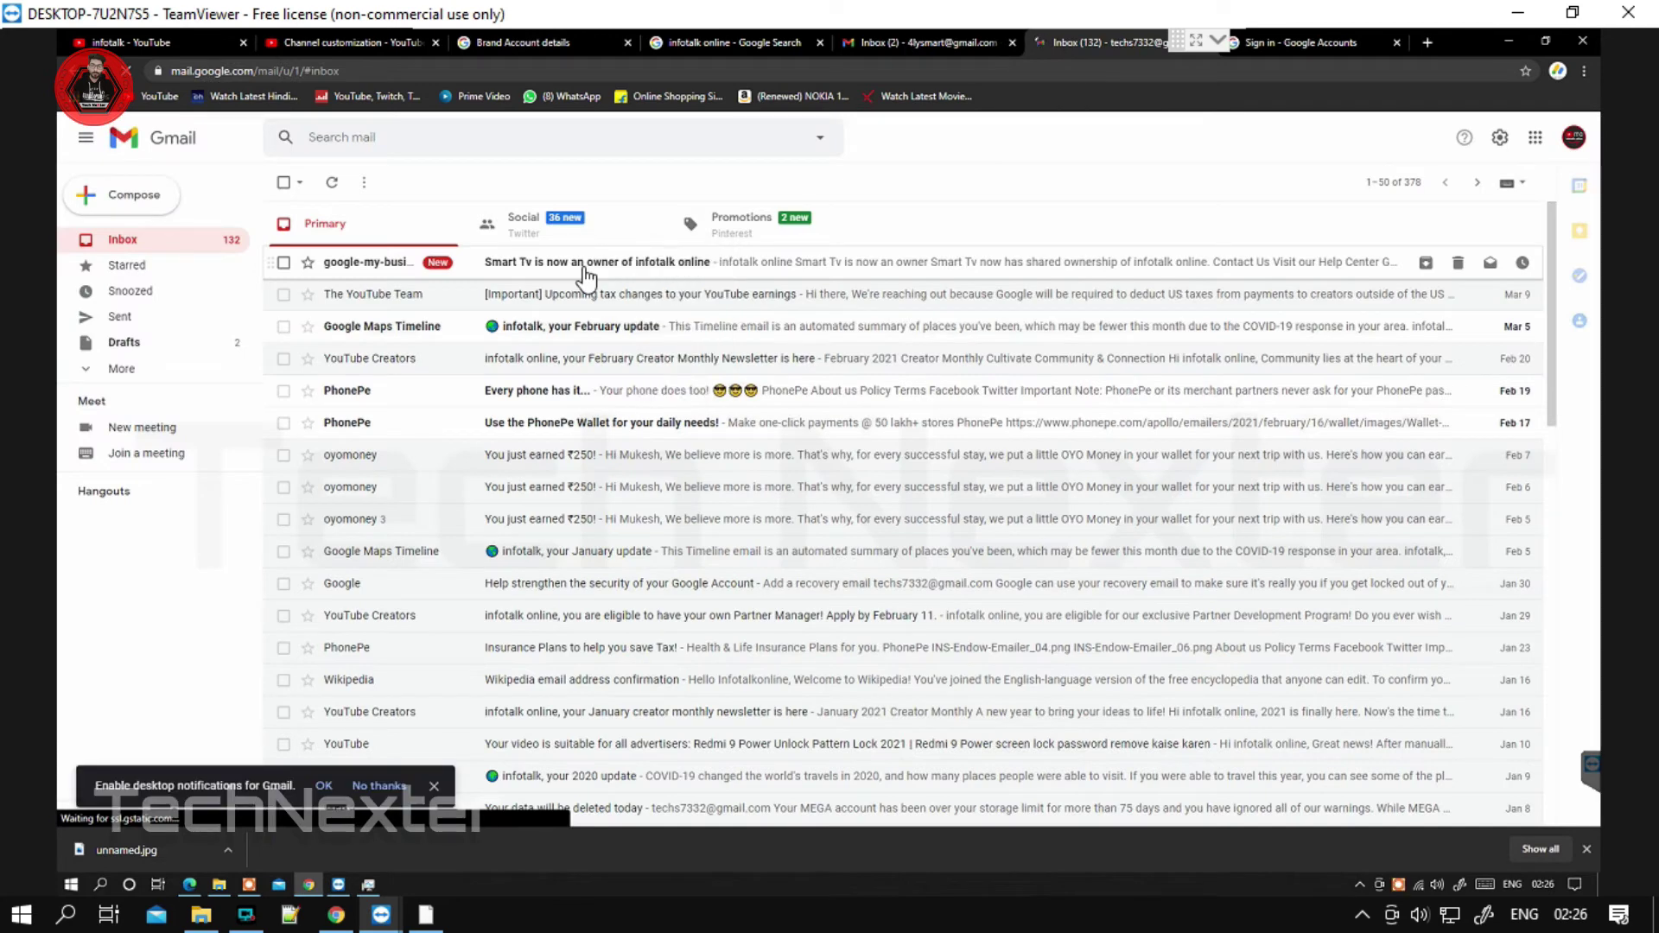
Step: Open the new-owner notification e-mail in the channel account's Gmail inbox, and open the account switcher on YouTube
{"action": "left_click", "coordinate": [584, 270]}
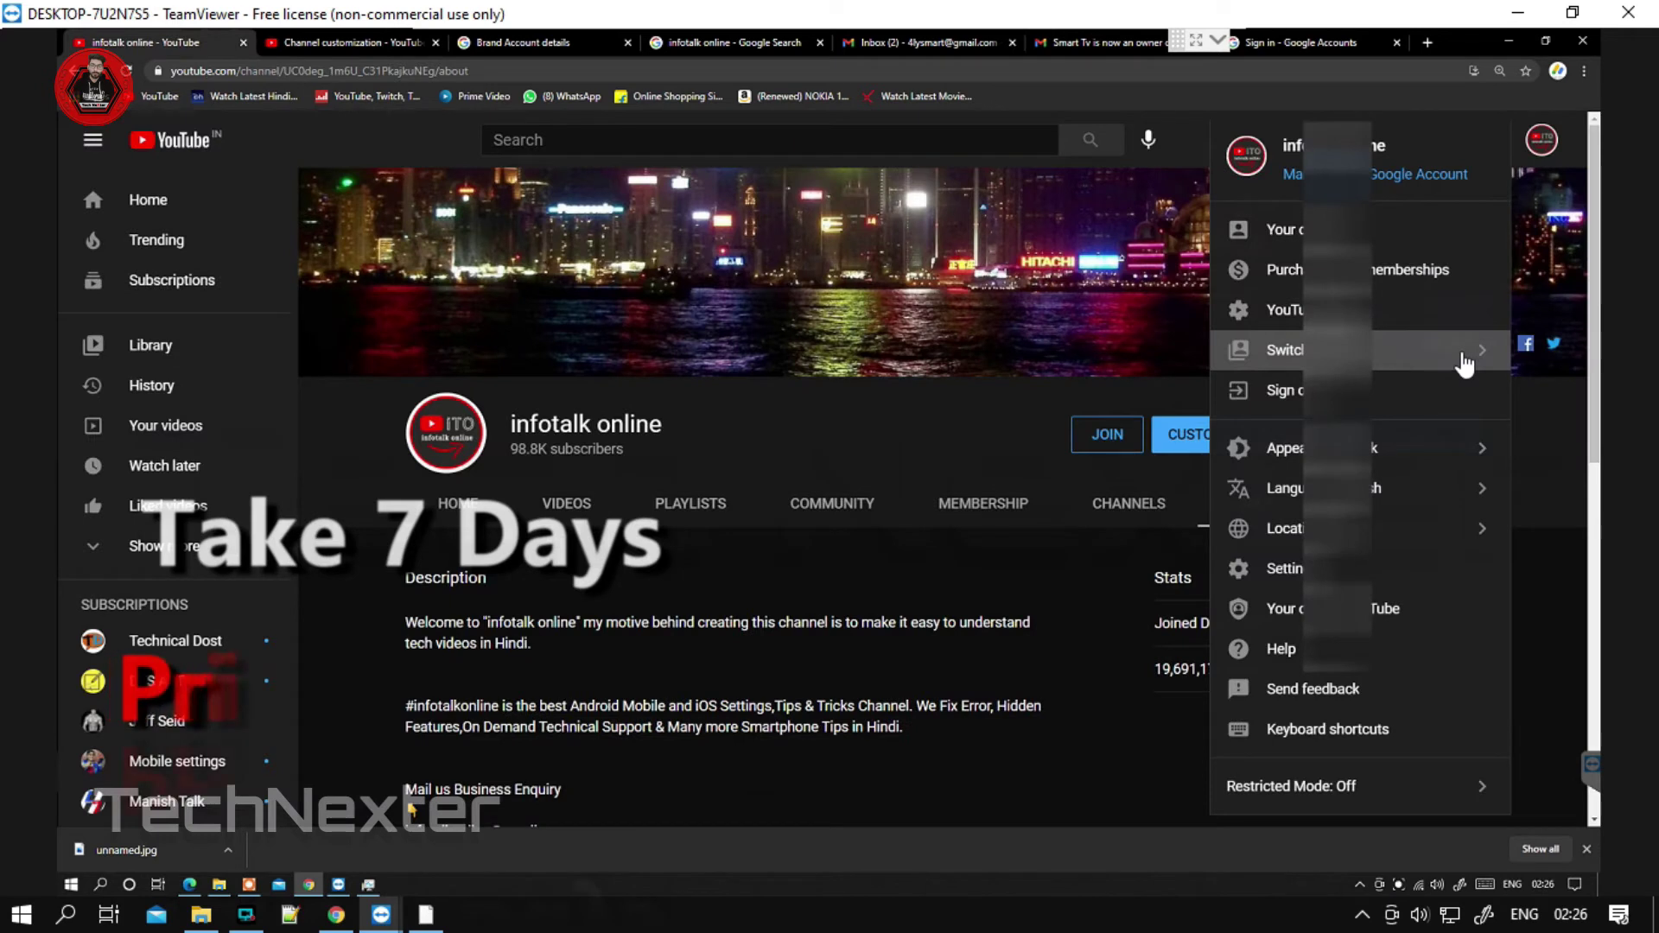
{"action": "left_click", "coordinate": [1468, 352]}
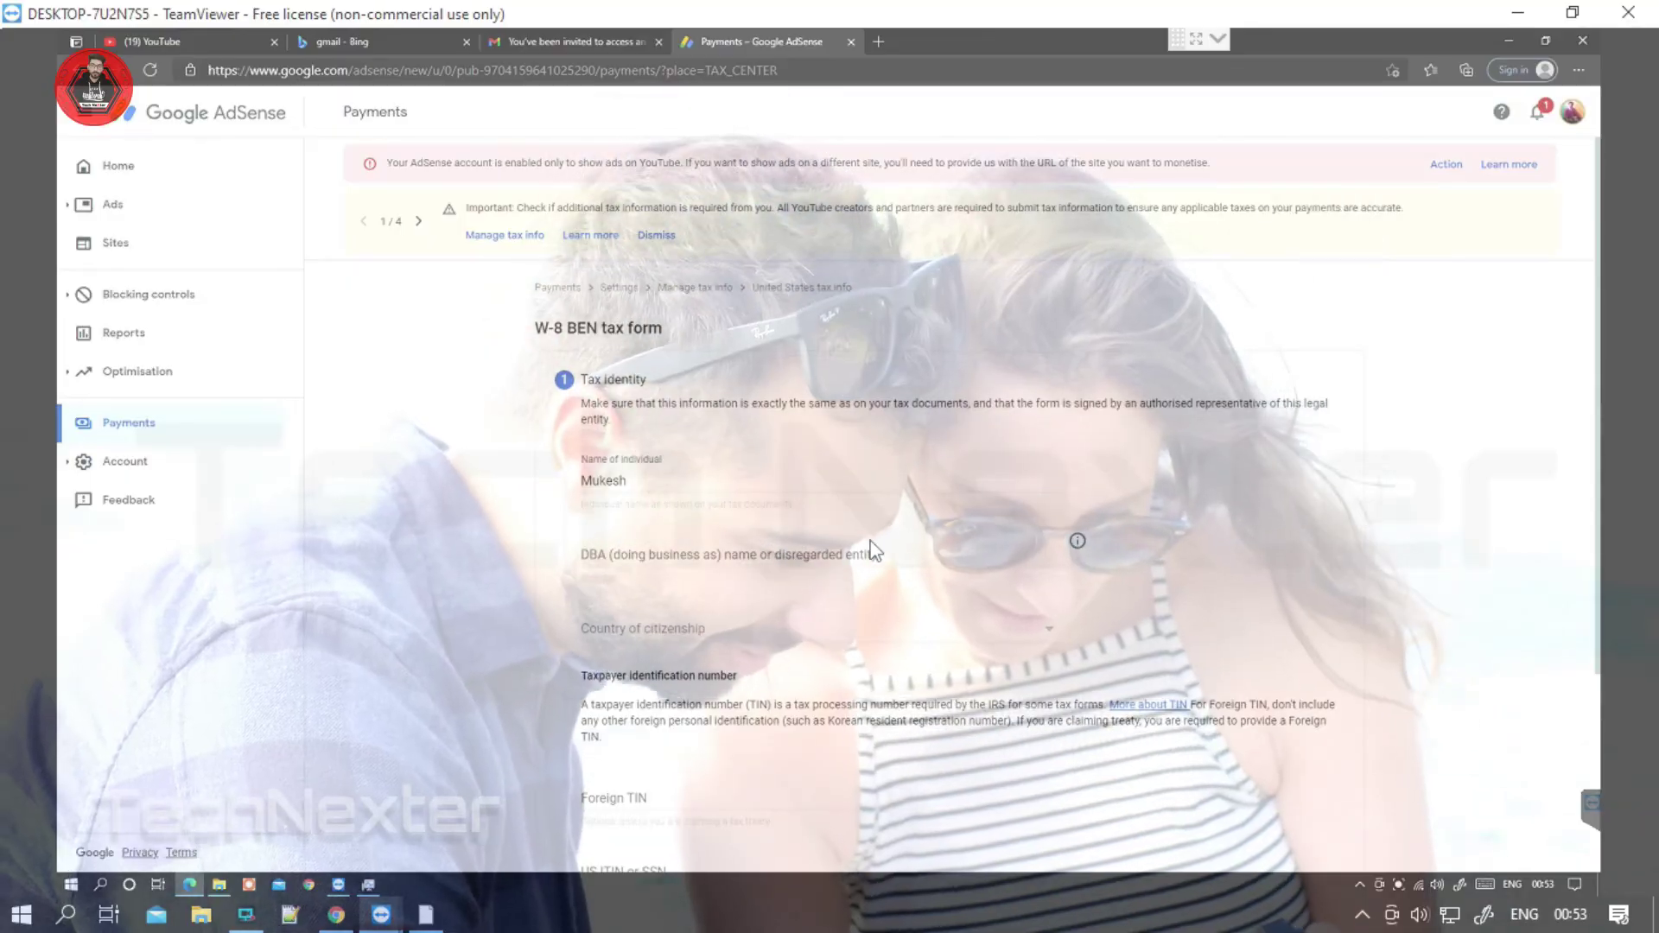
Step: Enlarge the AdSense page with the W-8 BEN tax form to 150% to read the Tax identity section
{"action": "key", "text": "ctrl+plus"}
{"action": "key", "text": "ctrl+plus"}
{"action": "key", "text": "ctrl+plus"}
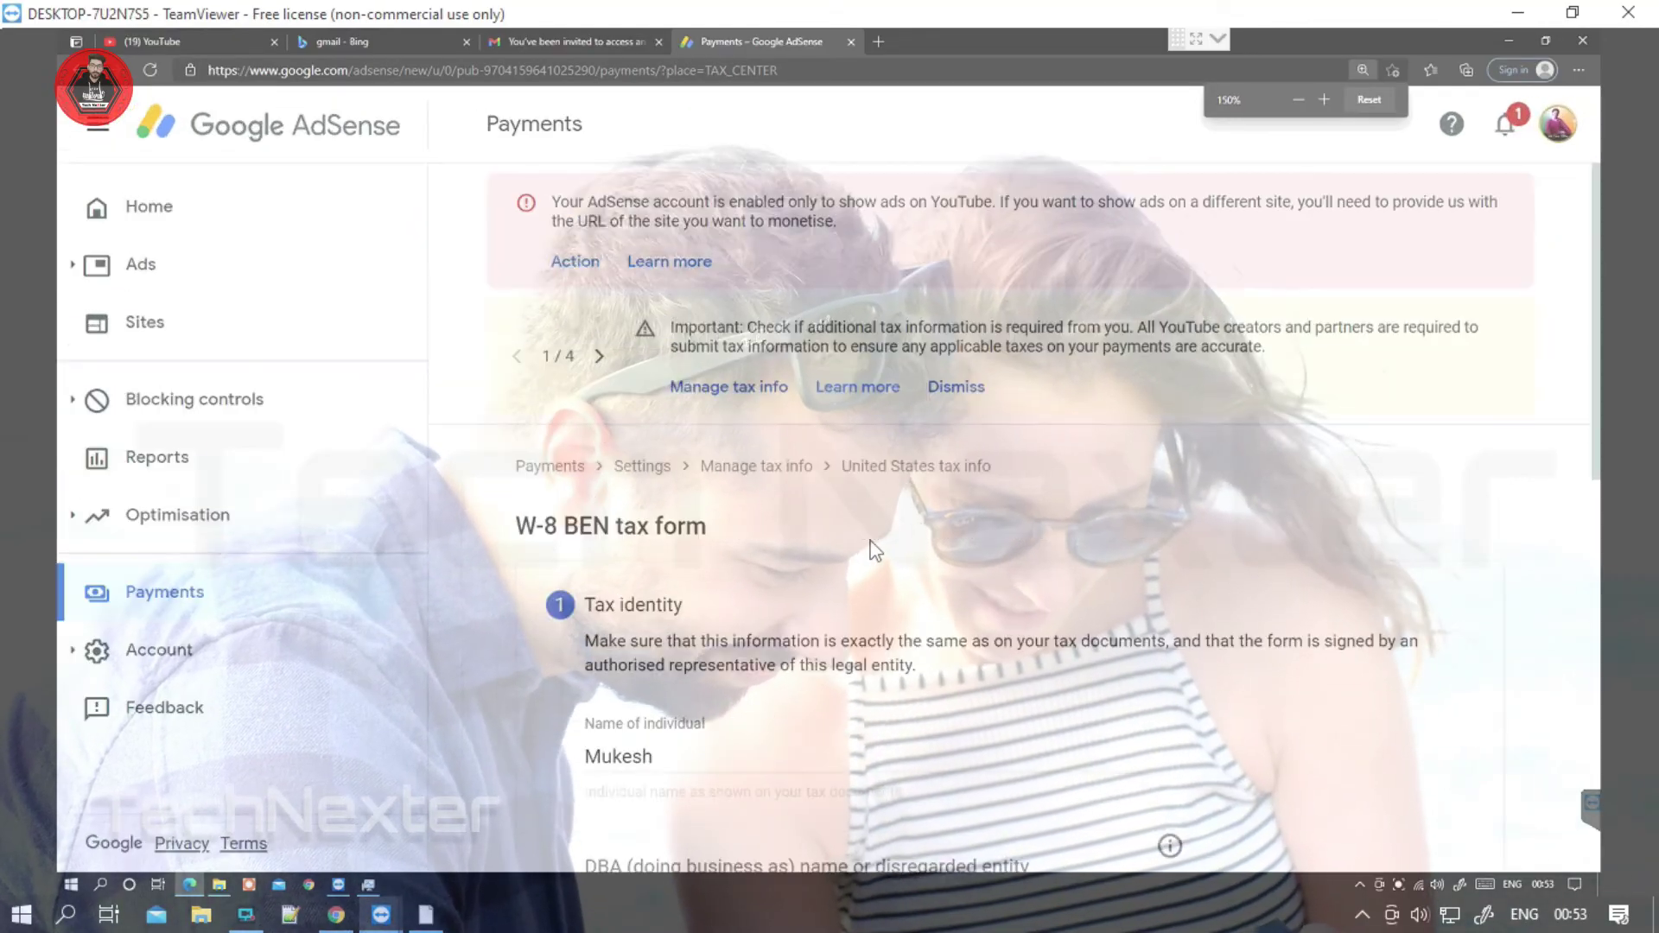